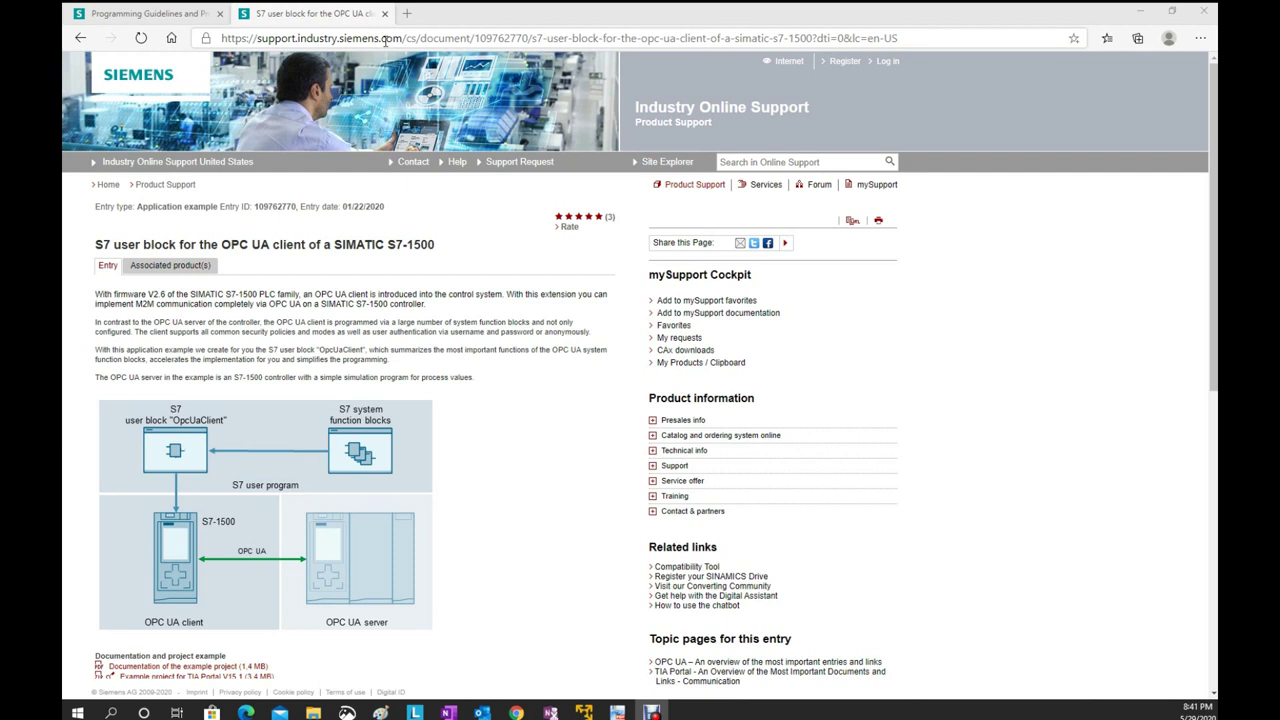
Highlight the entry ID 109762770 on the Siemens support page and review the OPC UA client application example.
left_click_drag(255, 205, 296, 206)
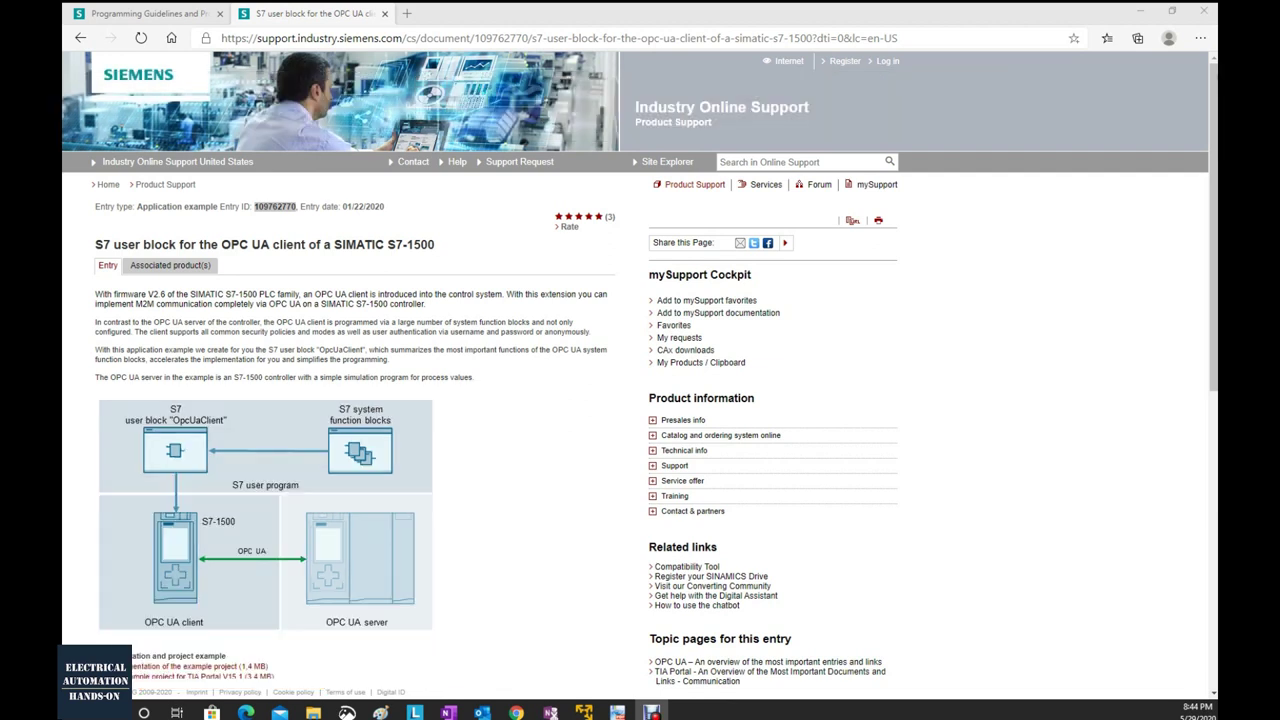
scroll(425, 628, "down", 1)
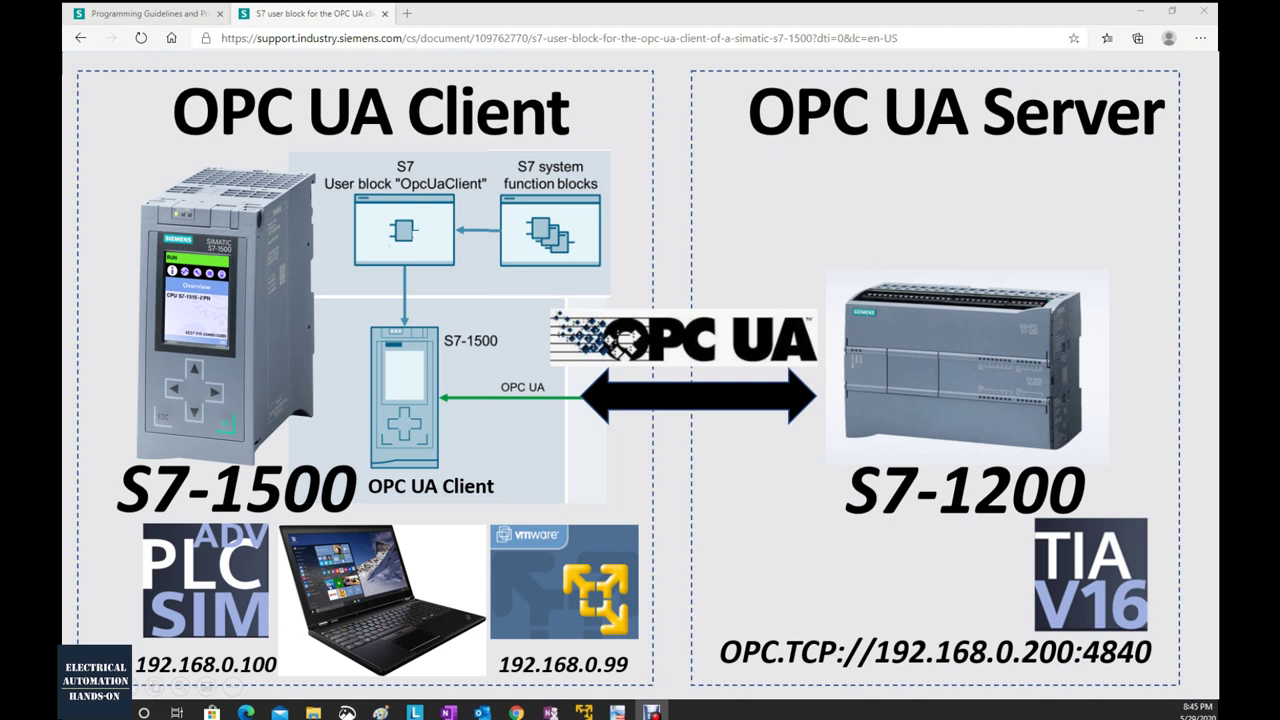
scroll(640, 360, "down", 1)
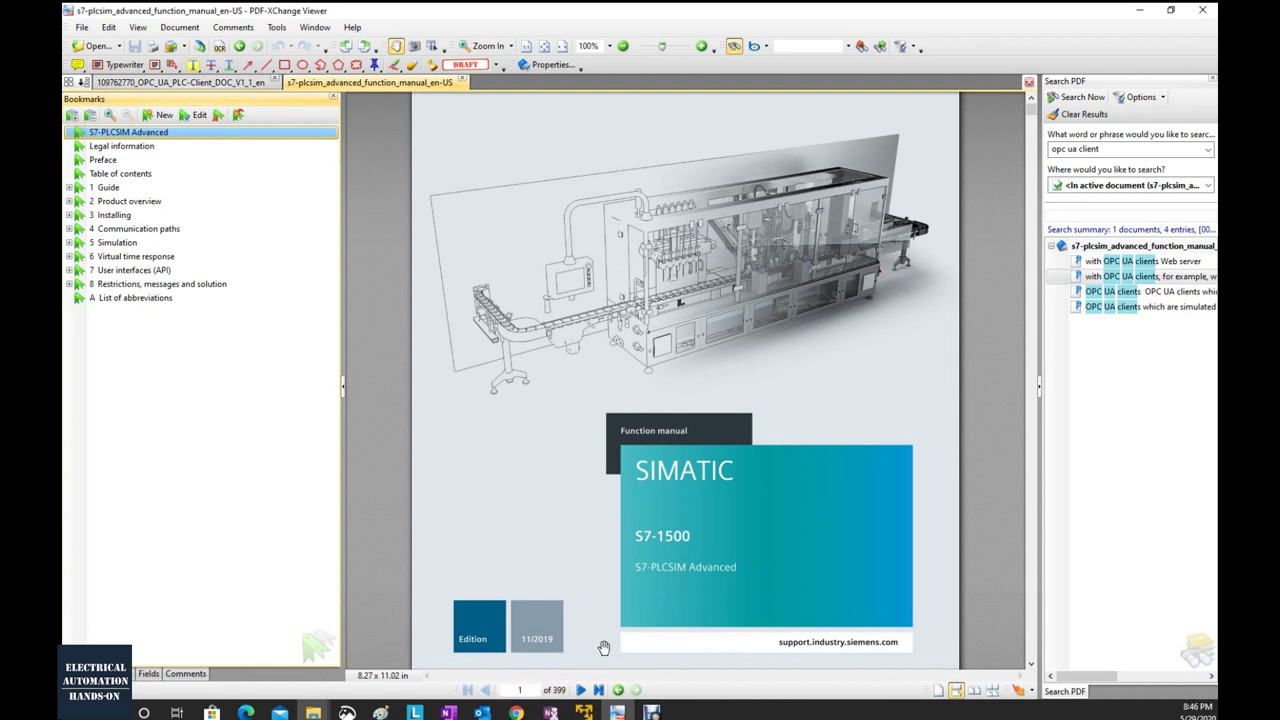
Go to page 389 of the S7-PLCSIM Advanced function manual and read section 8.3 on the OPC UA server.
scroll(600, 650, "down", 2)
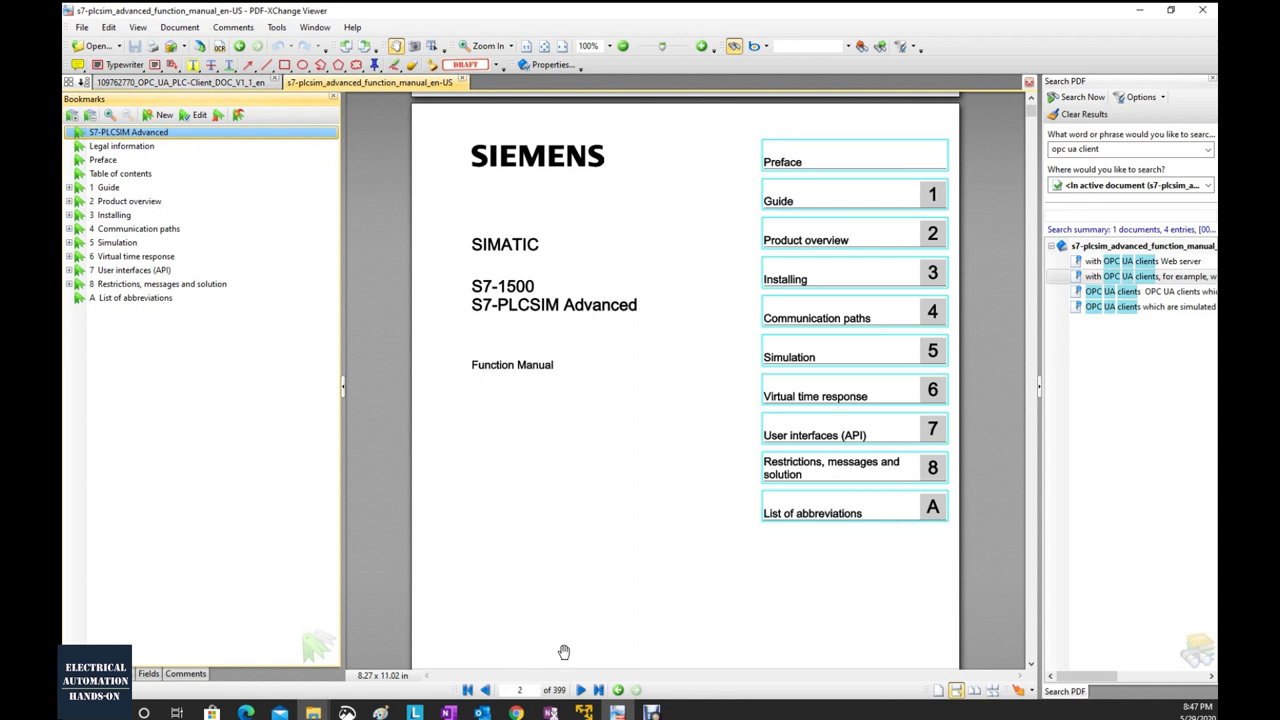
left_click(499, 690)
type("389")
key("Return")
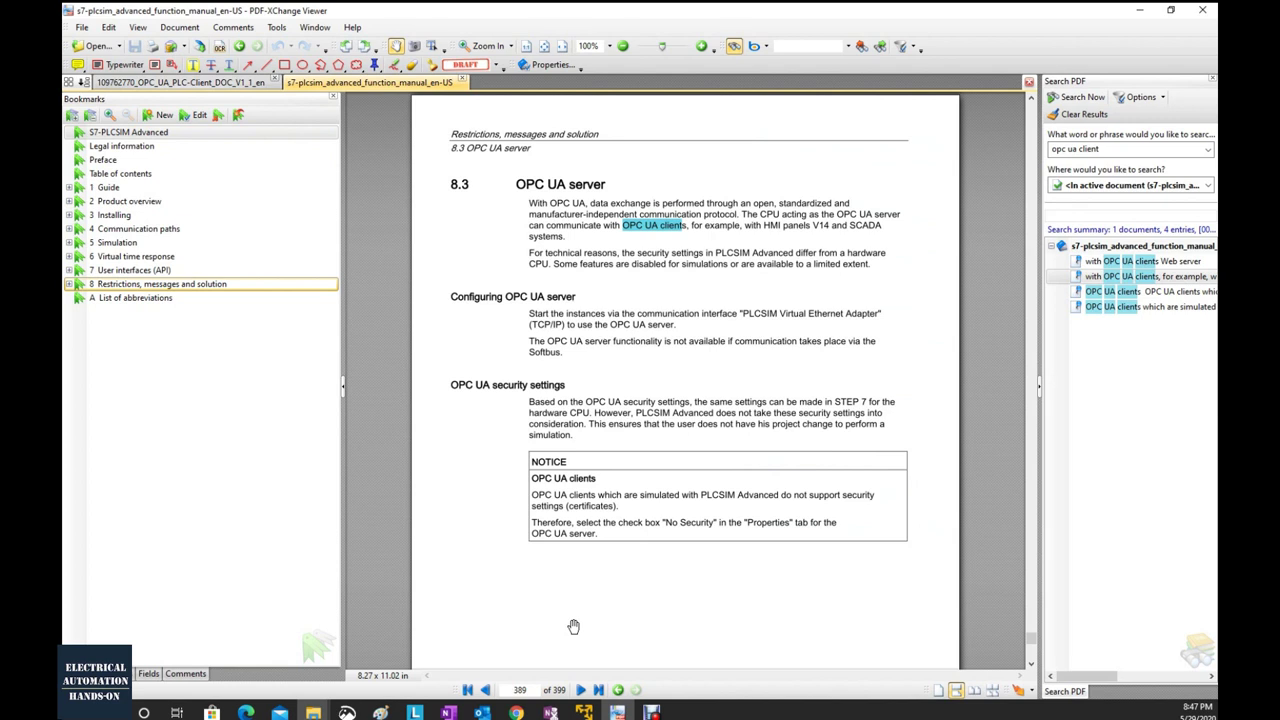
left_click_drag(574, 627, 574, 609)
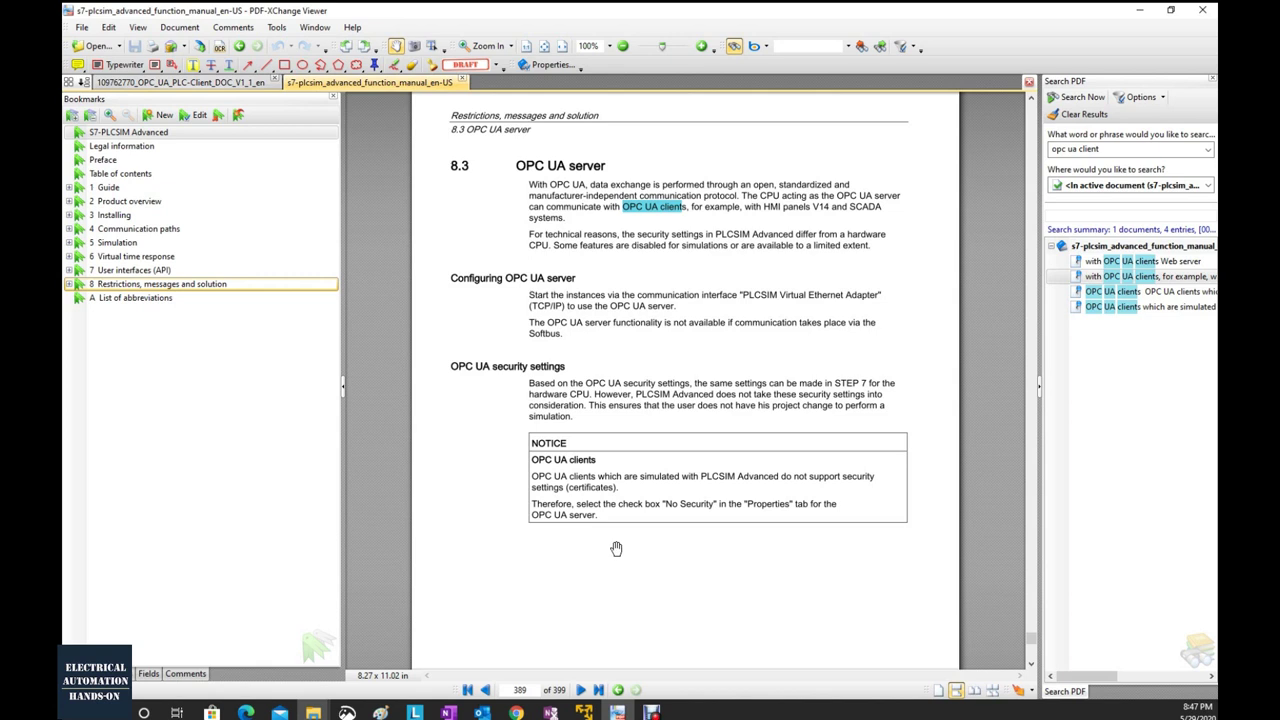
left_click_drag(628, 576, 626, 598)
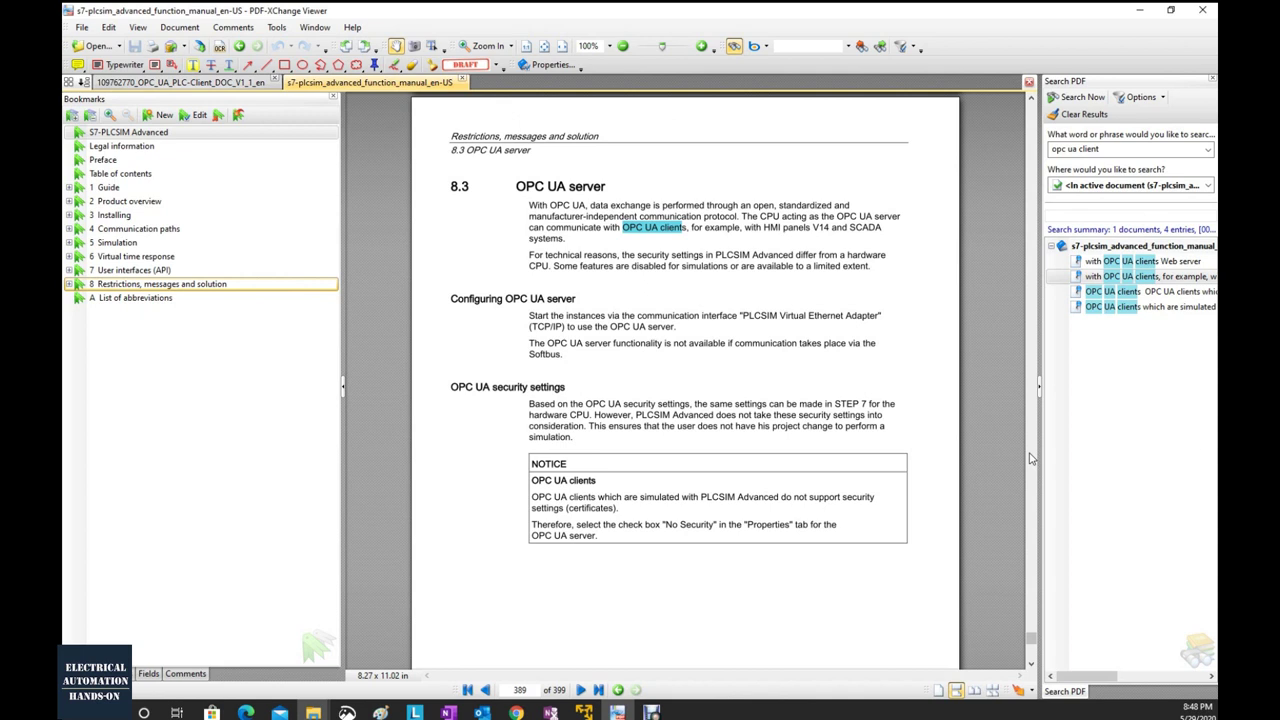
Search the manual for "v2.6" and read the table on compatibility with CPU firmware versions.
type("v2.6")
key("Return")
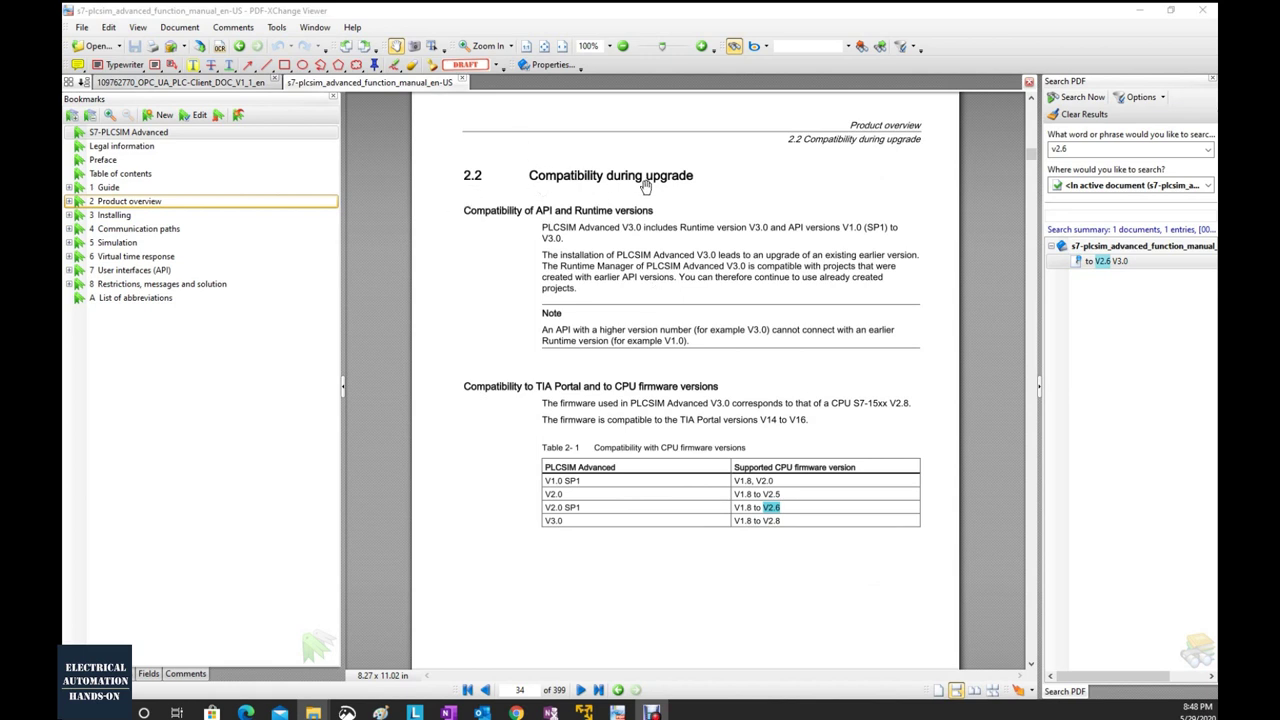
scroll(667, 353, "down", 1)
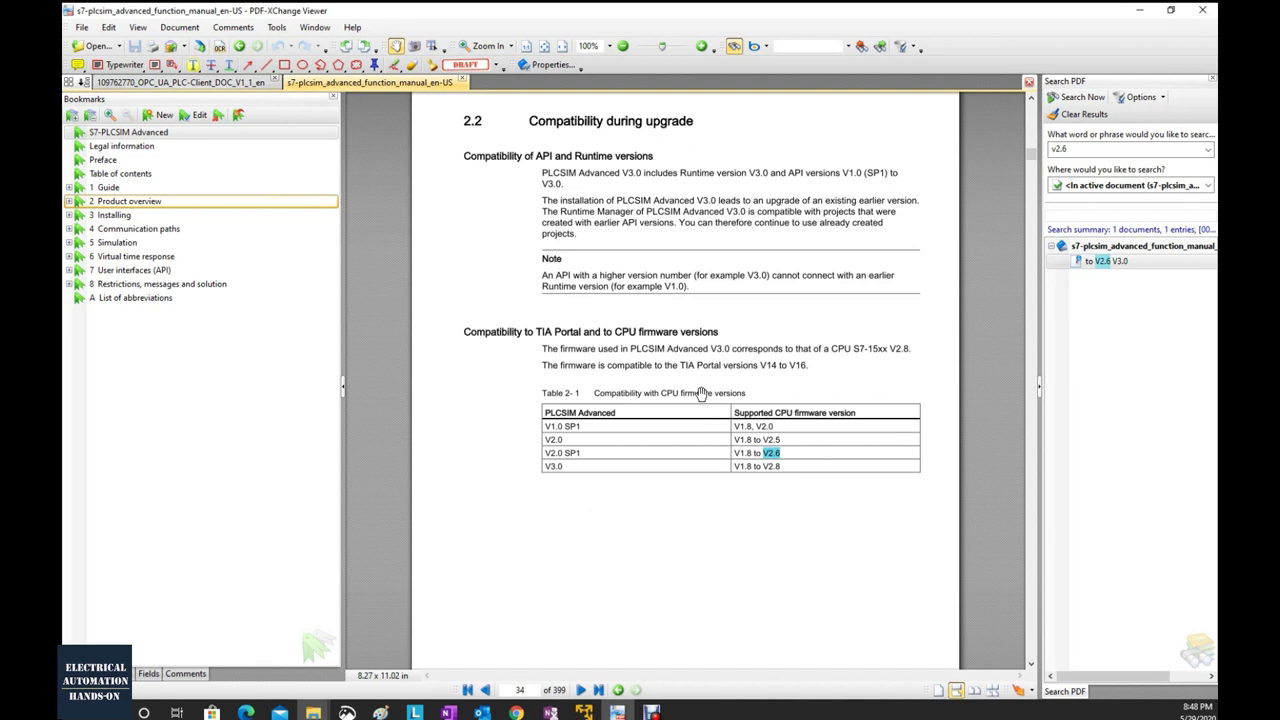
scroll(700, 395, "up", 1, "ctrl")
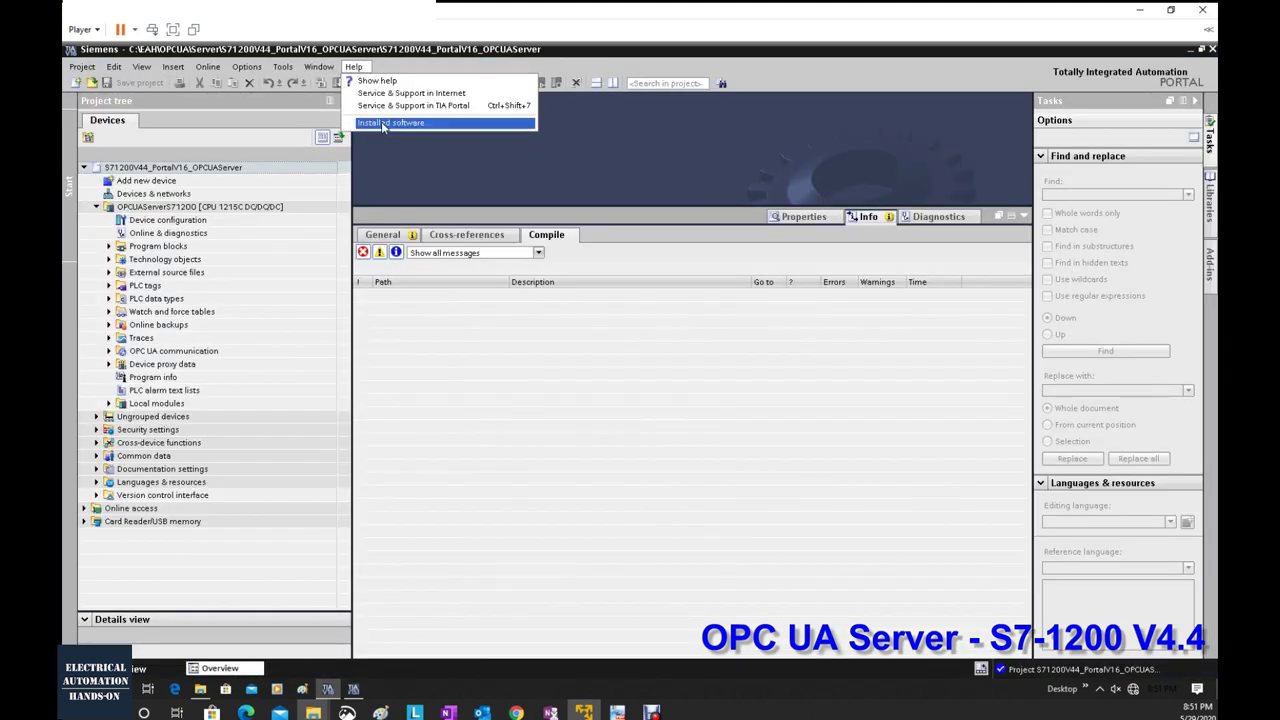
In TIA Portal, check the firmware version in the catalog information of the OPCUAServerS71200 CPU.
left_click(432, 145)
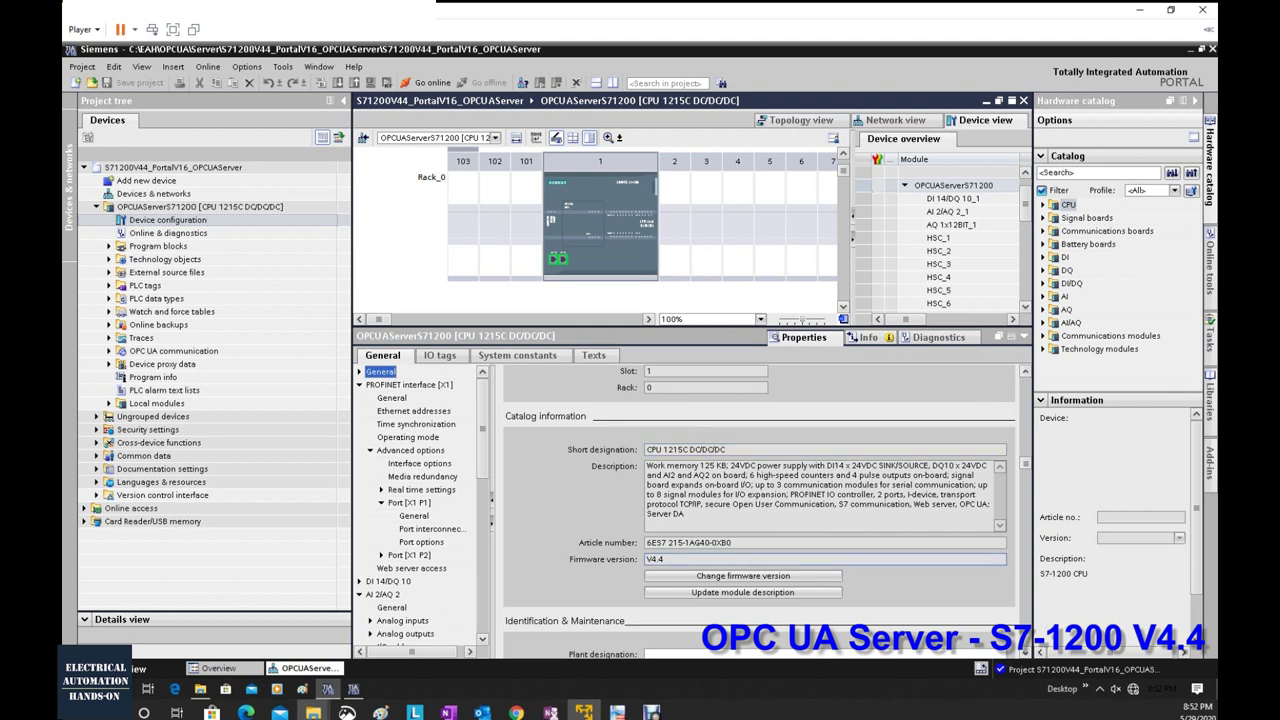
double_click(655, 559)
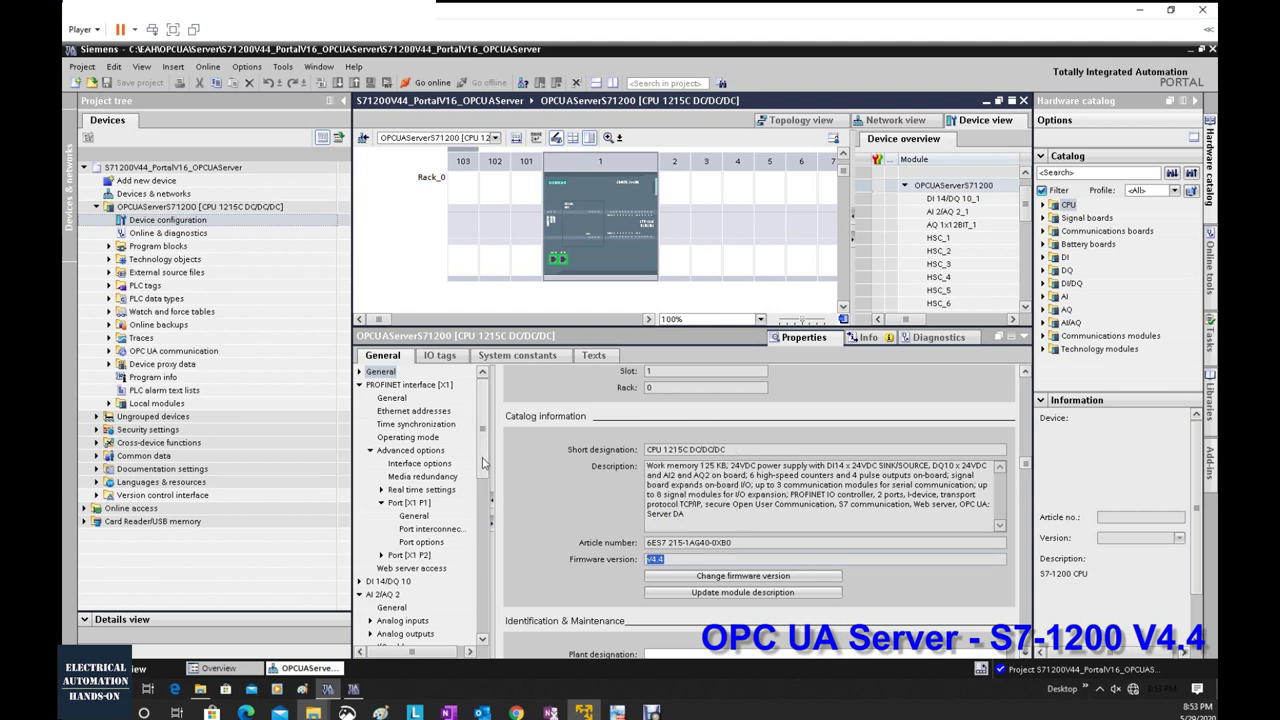
Review the CPU's OPC UA properties, including server activation, server address, port and security policies.
left_click_drag(483, 462, 475, 536)
scroll(475, 536, "down", 5)
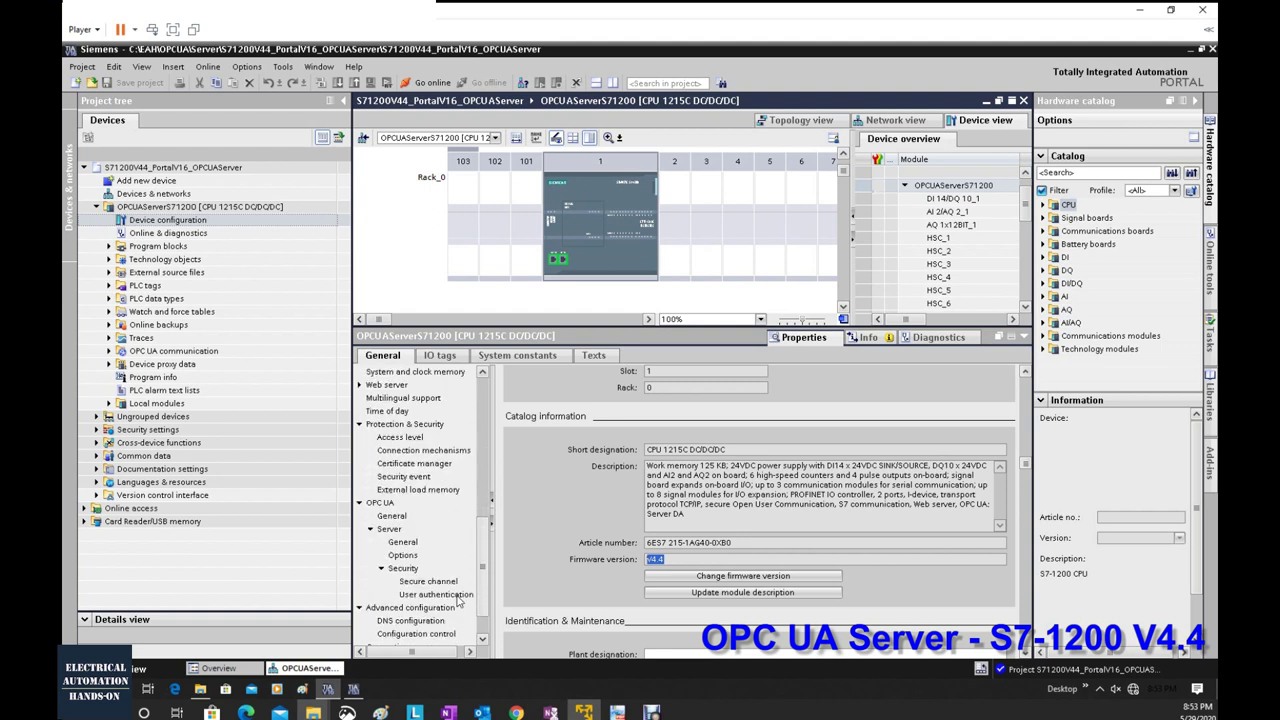
left_click(390, 503)
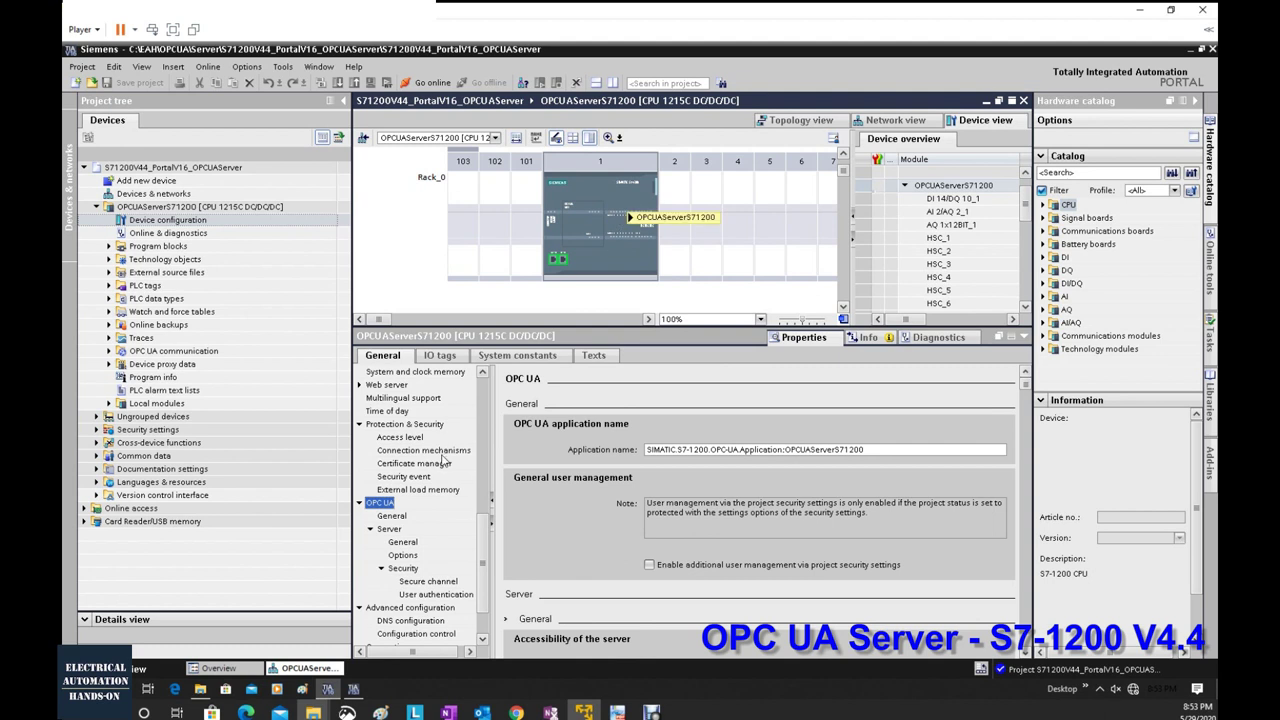
scroll(632, 452, "down", 5)
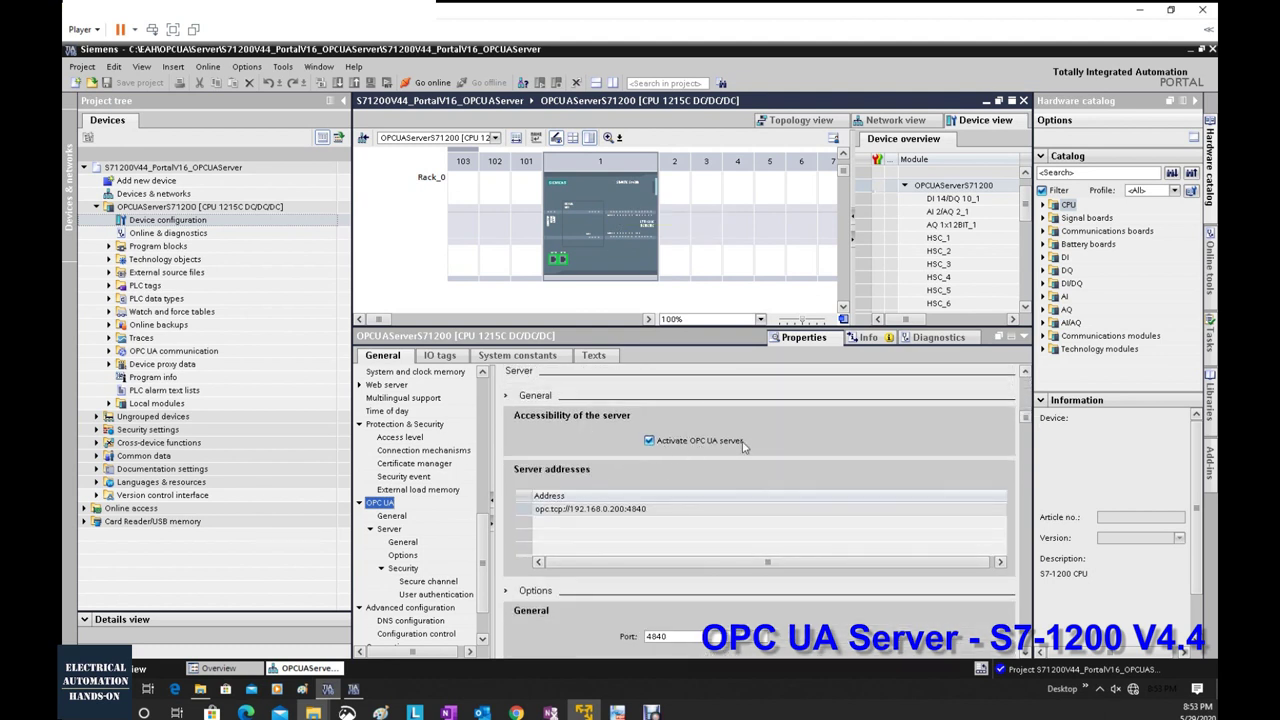
double_click(616, 511)
left_click(574, 511)
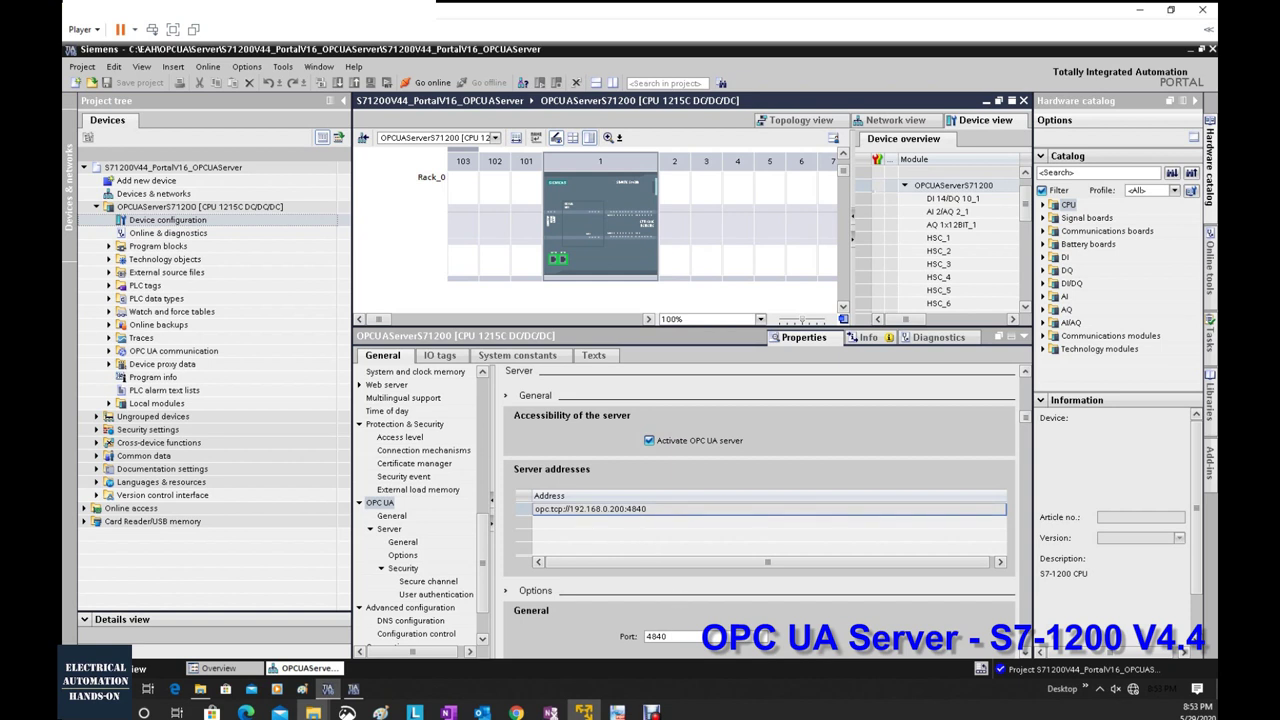
left_click(668, 640)
left_click(843, 319)
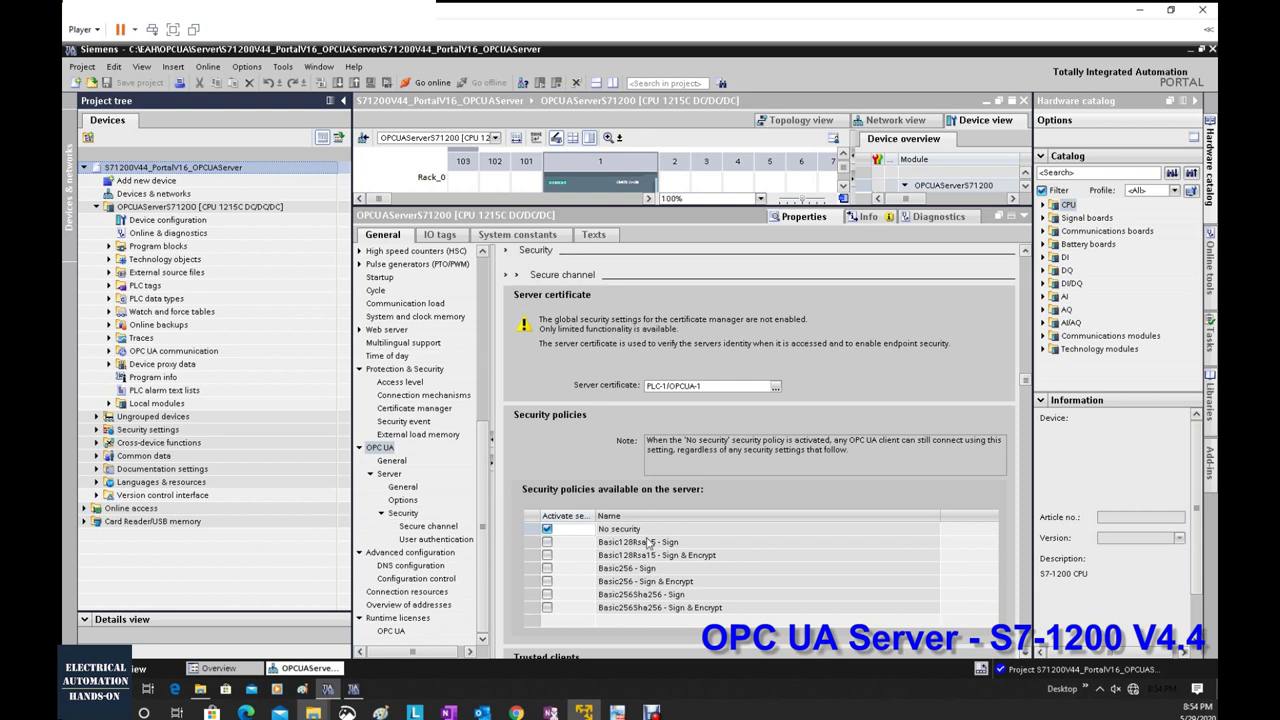
Inspect the available OPC UA runtime licence types and review the CPU's general OPC UA and server settings.
left_click(391, 631)
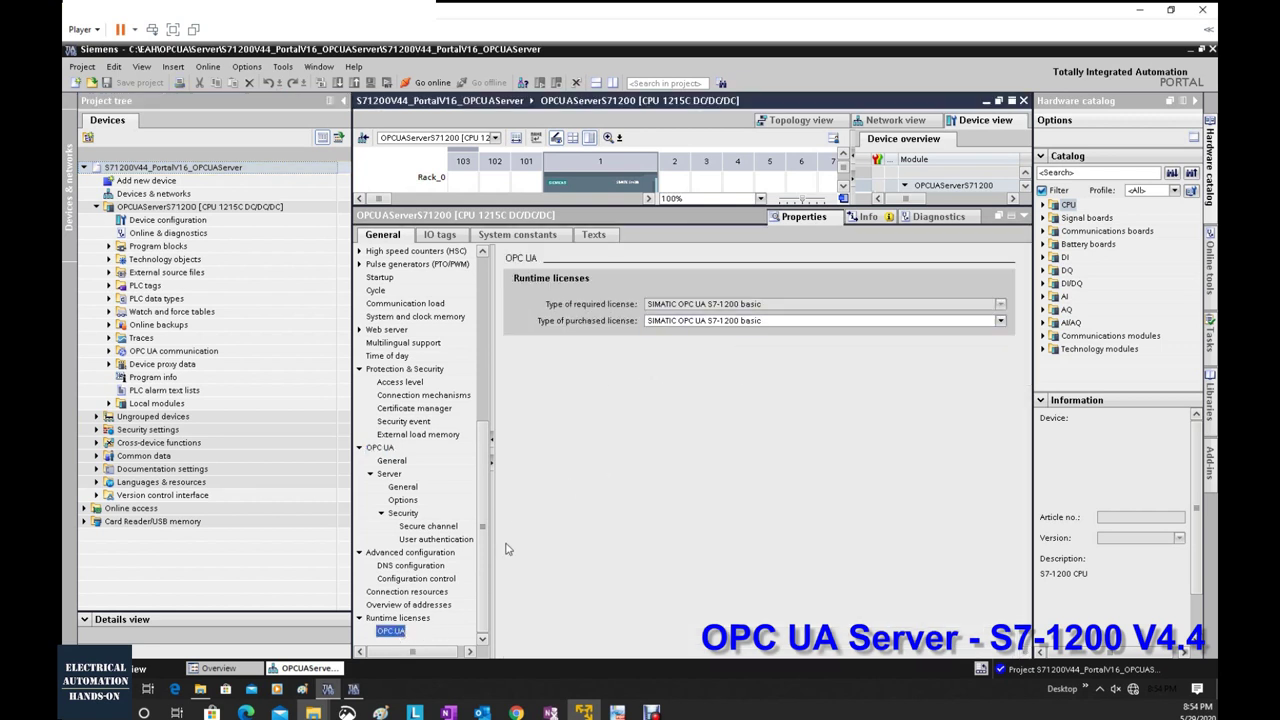
left_click(999, 321)
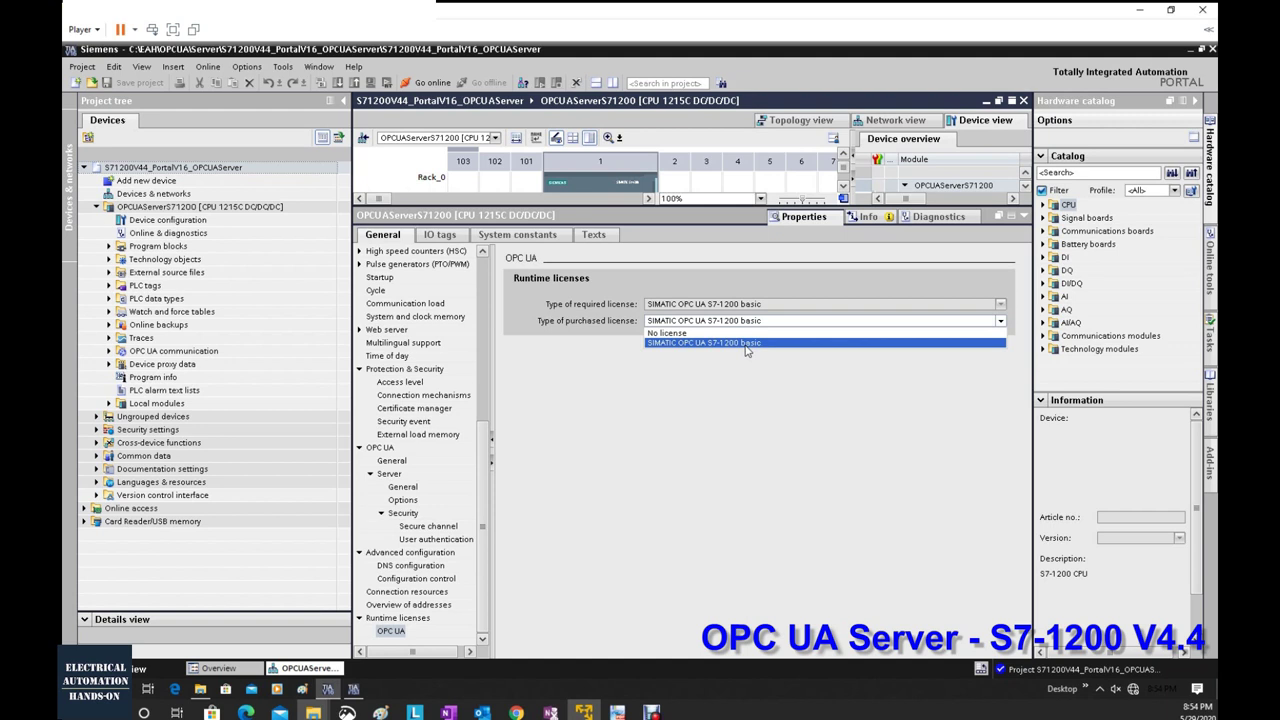
left_click(875, 431)
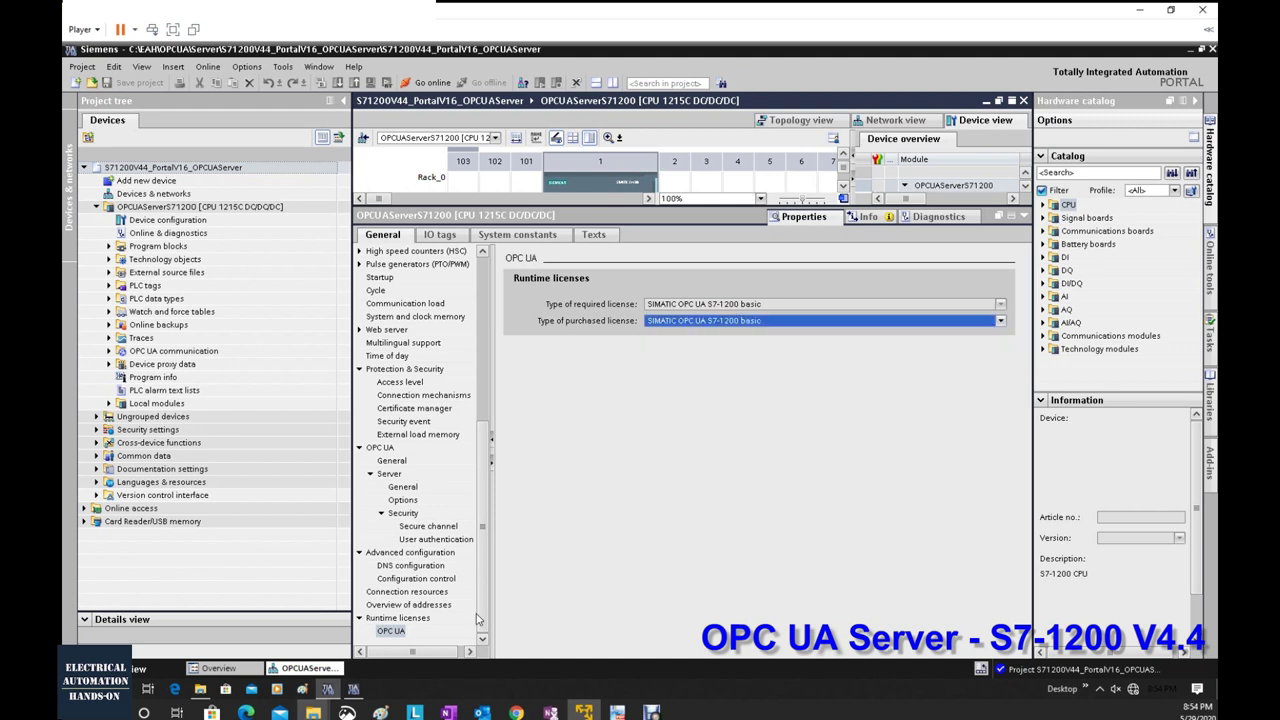
left_click(391, 462)
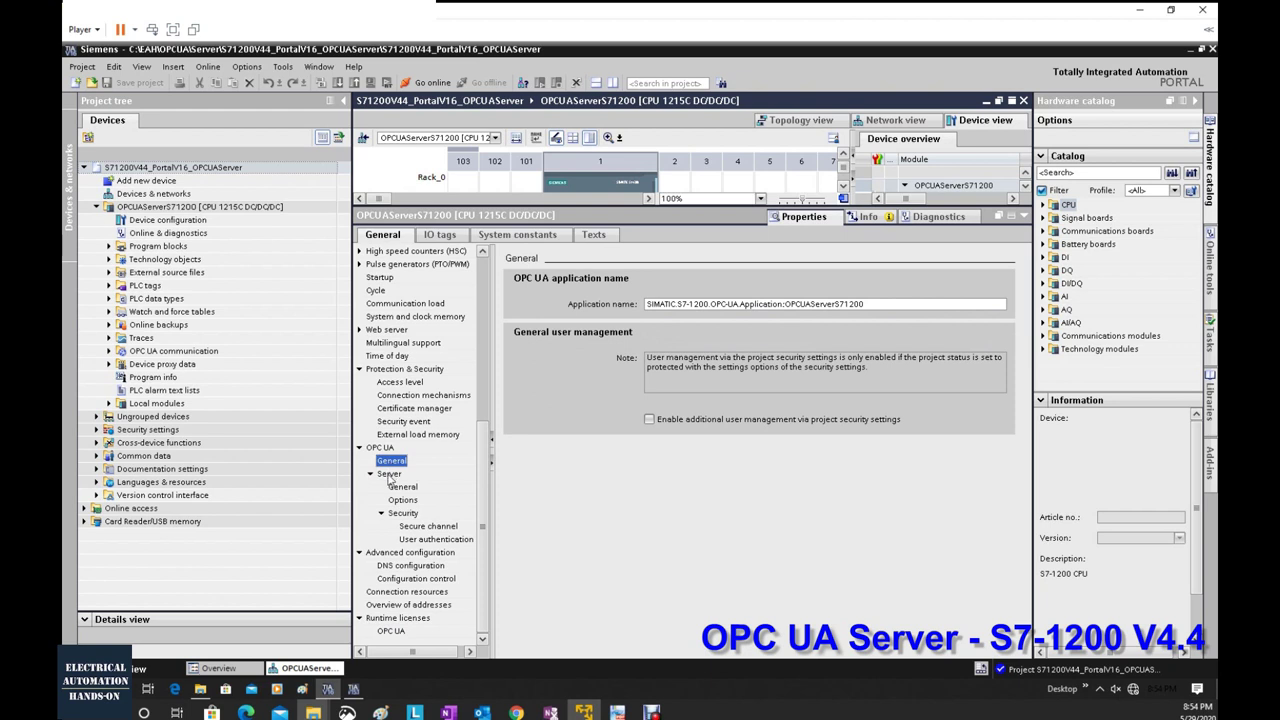
left_click(389, 475)
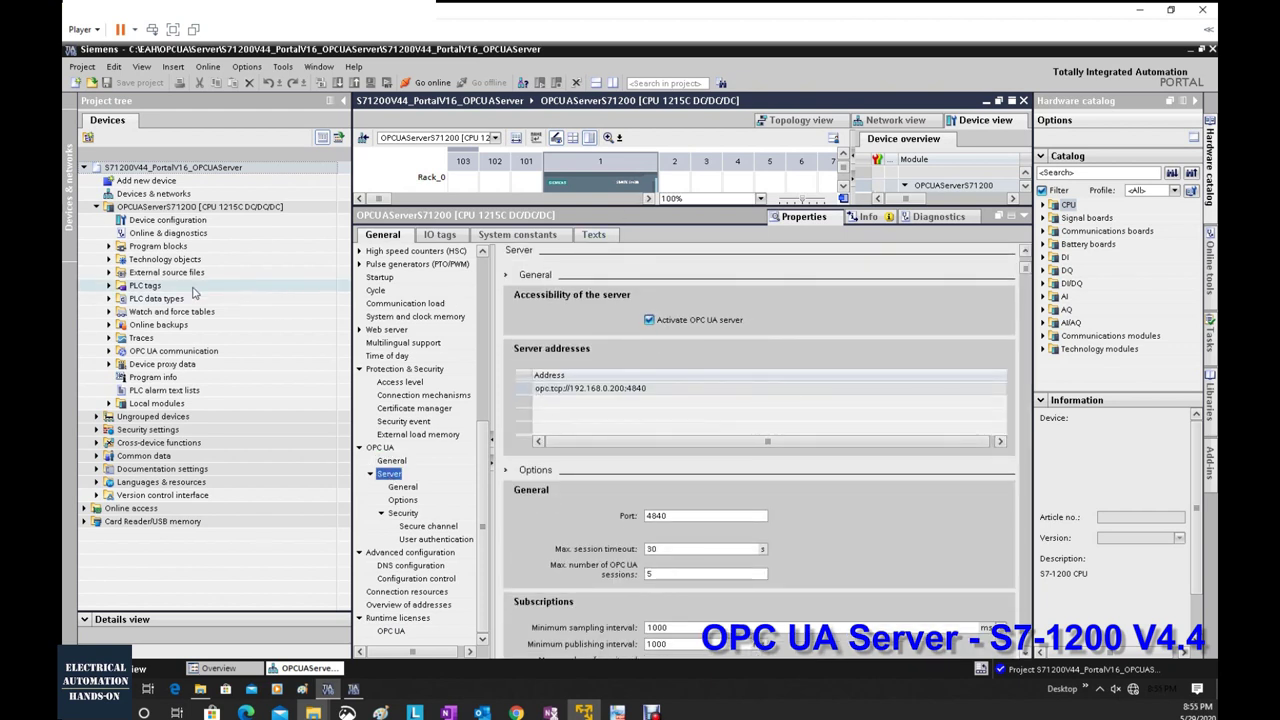
Open Data_block_Share [DB100] and Data_block_Sin [DB200] and inspect their tags' OPC UA access settings.
left_click(110, 254)
left_click(109, 247)
left_click(190, 298)
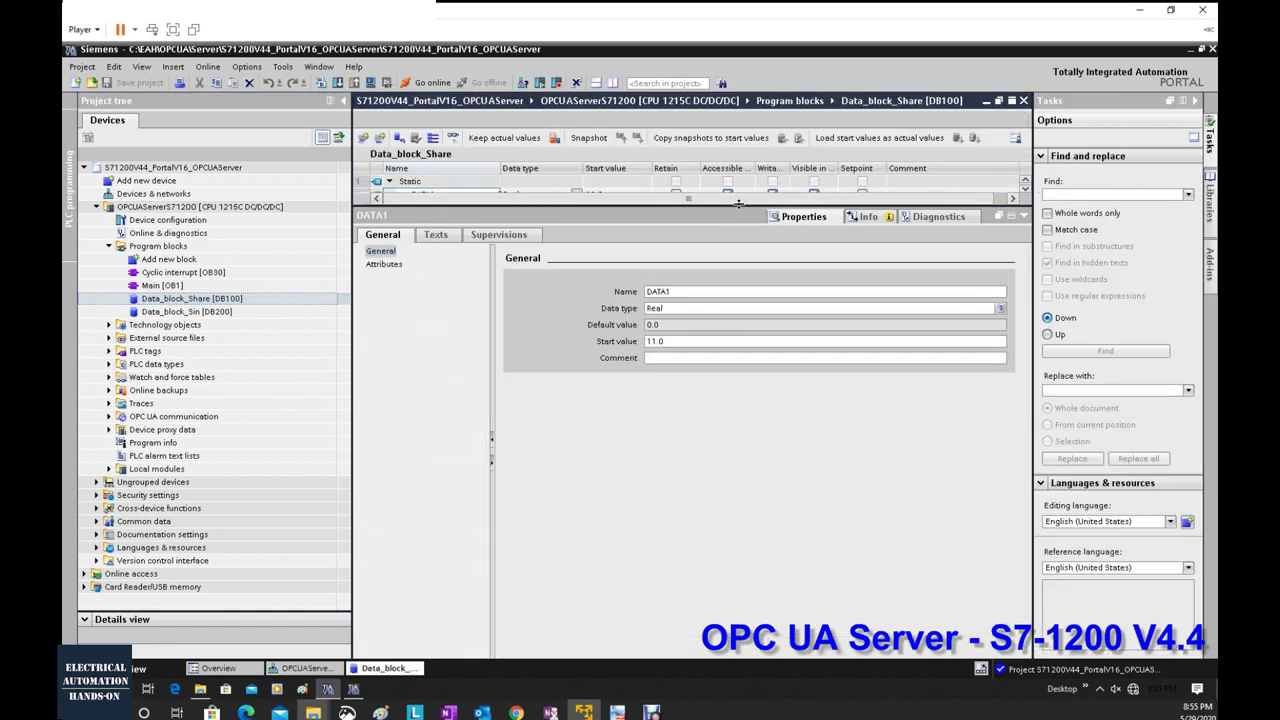
left_click_drag(731, 223, 660, 483)
left_click(573, 341)
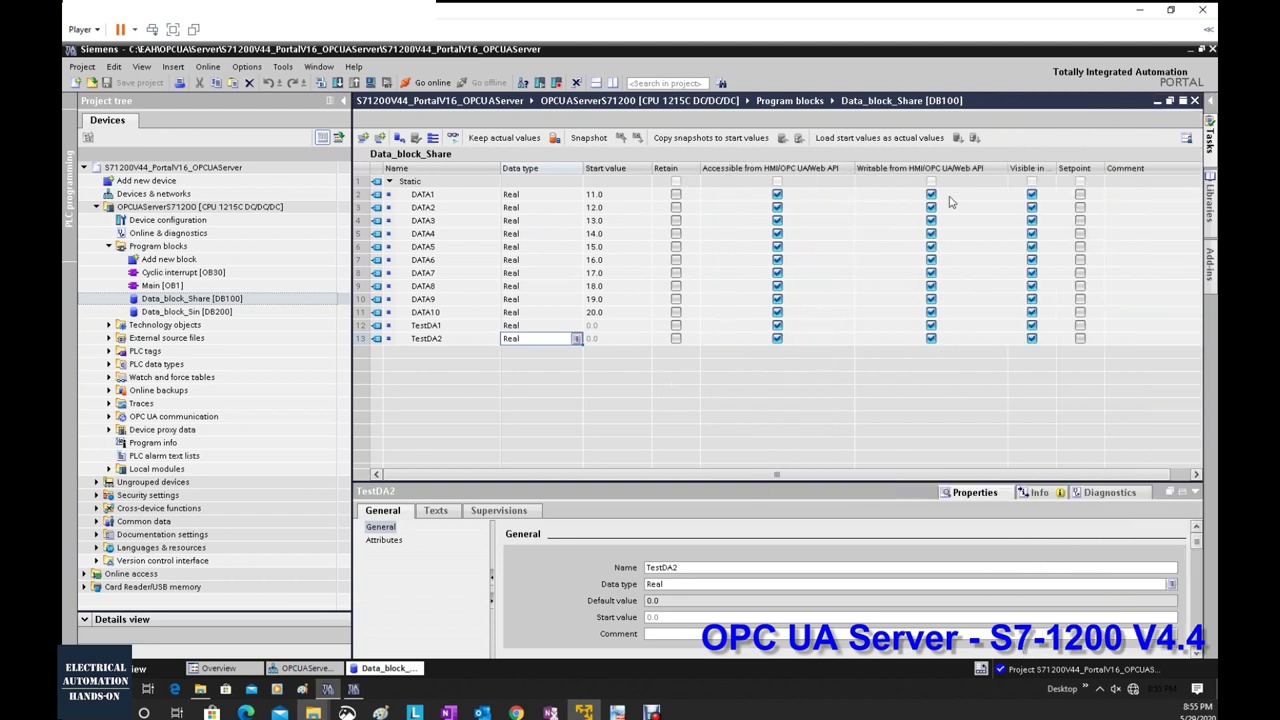
left_click_drag(1057, 170, 1165, 170)
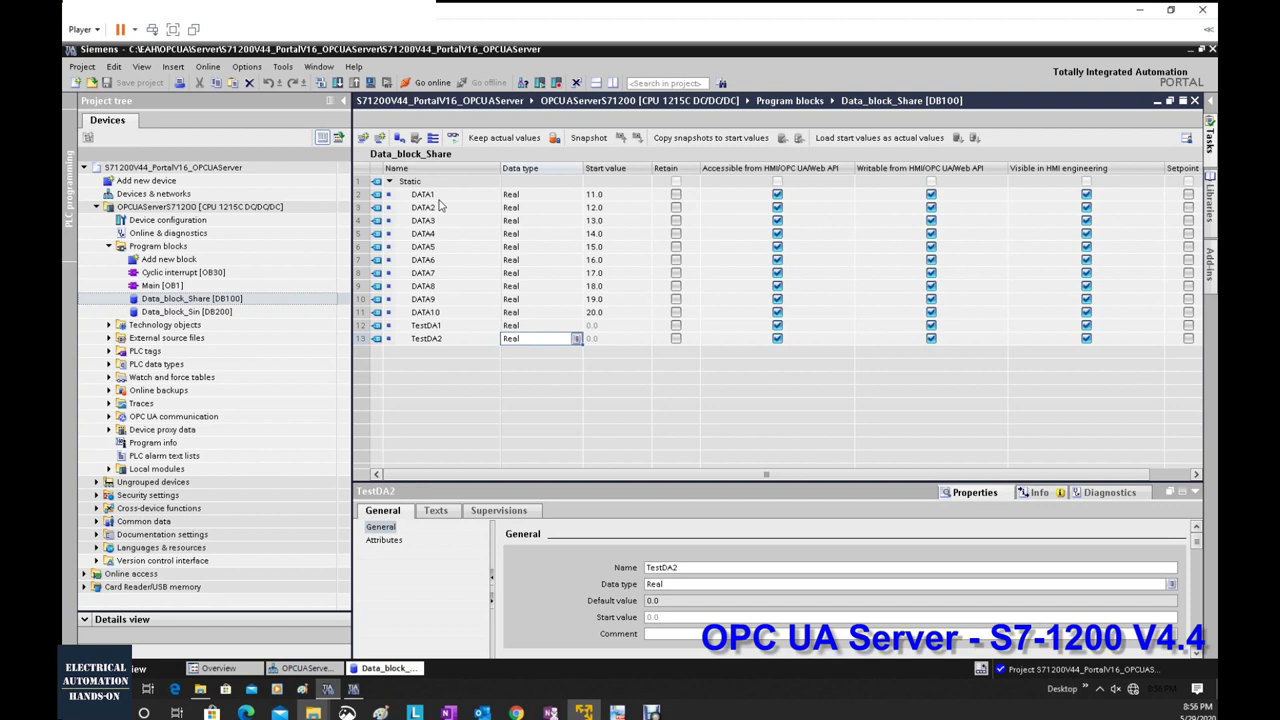
double_click(185, 312)
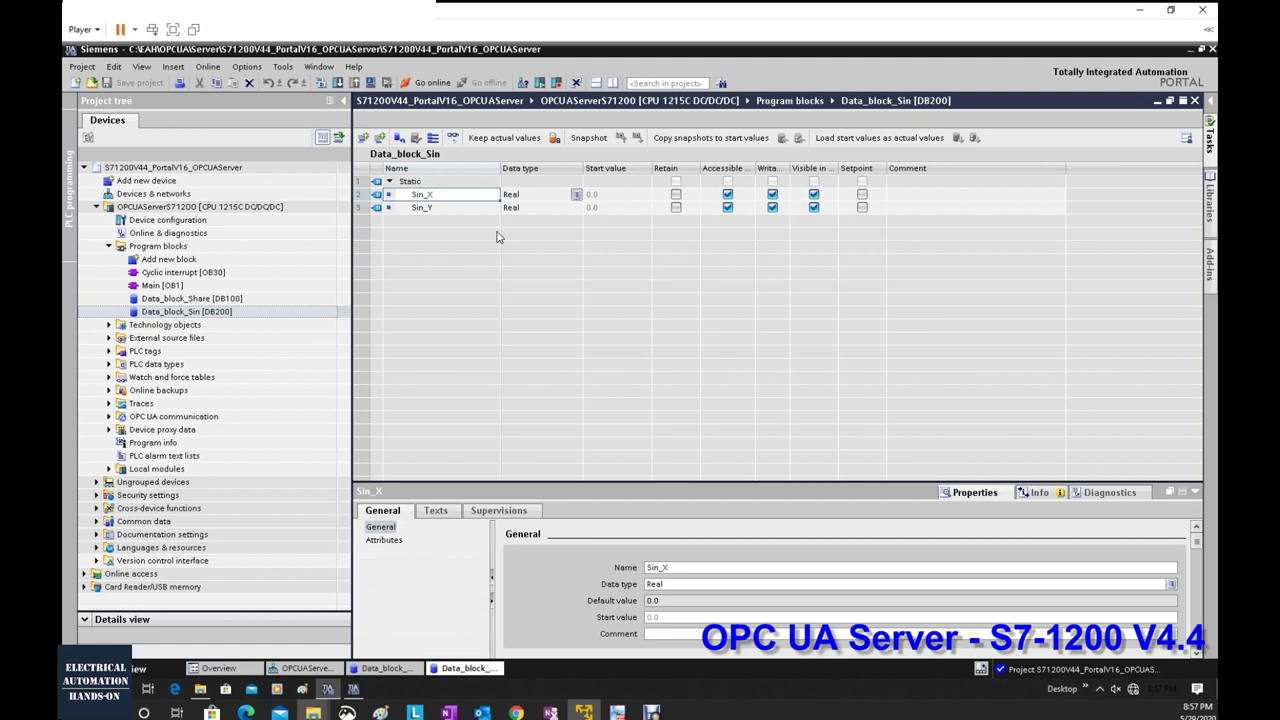
Open Server interface_S71200N1 from the PLC's OPC UA communication server interfaces.
left_click(109, 325)
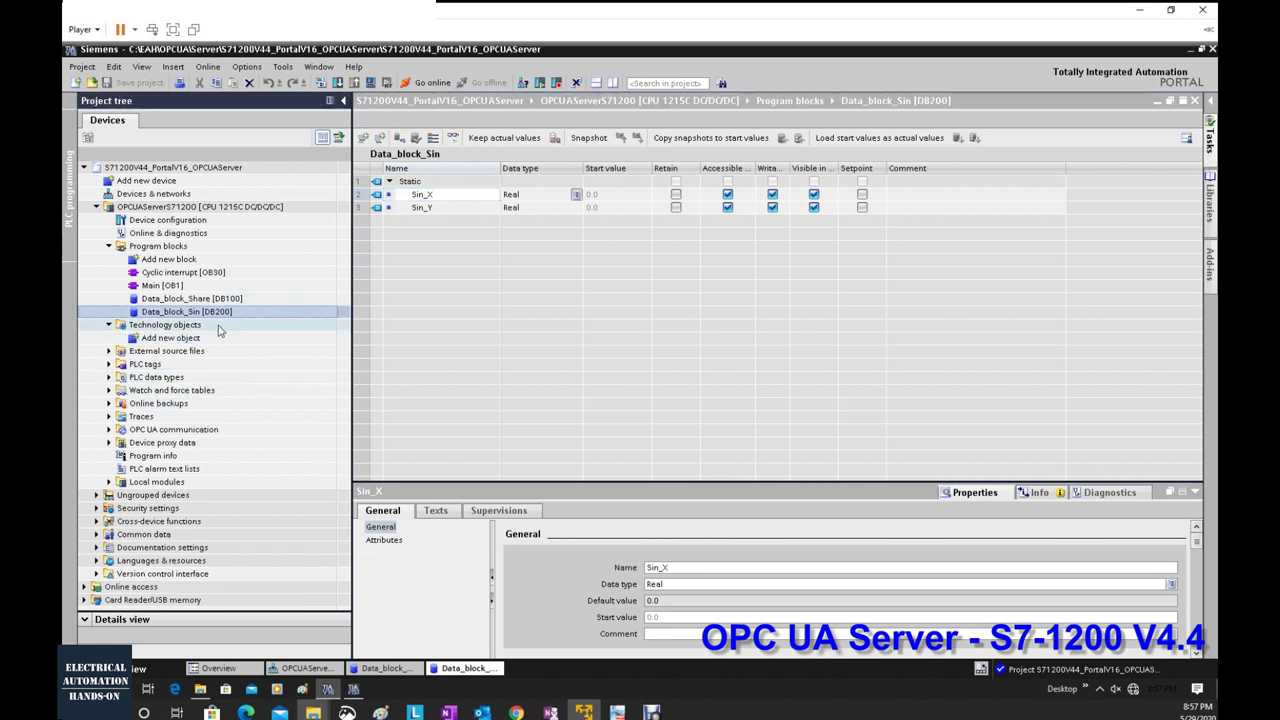
left_click(110, 430)
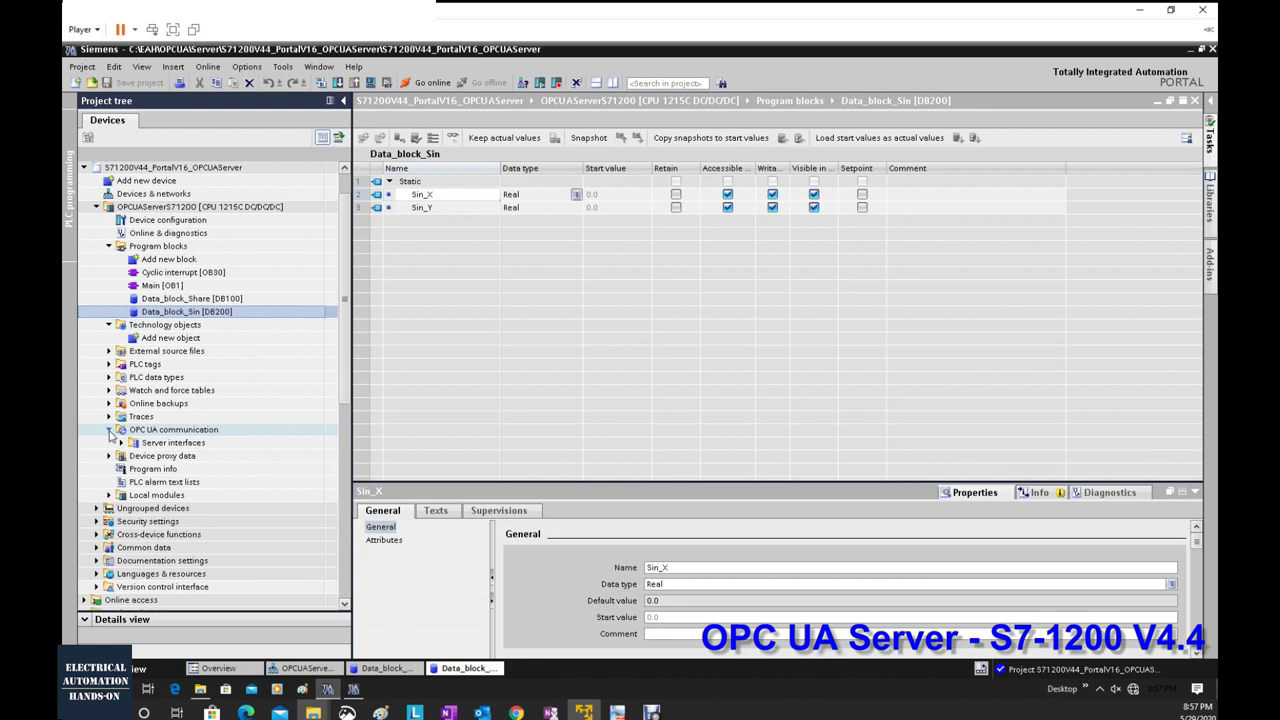
scroll(195, 395, "down", 2)
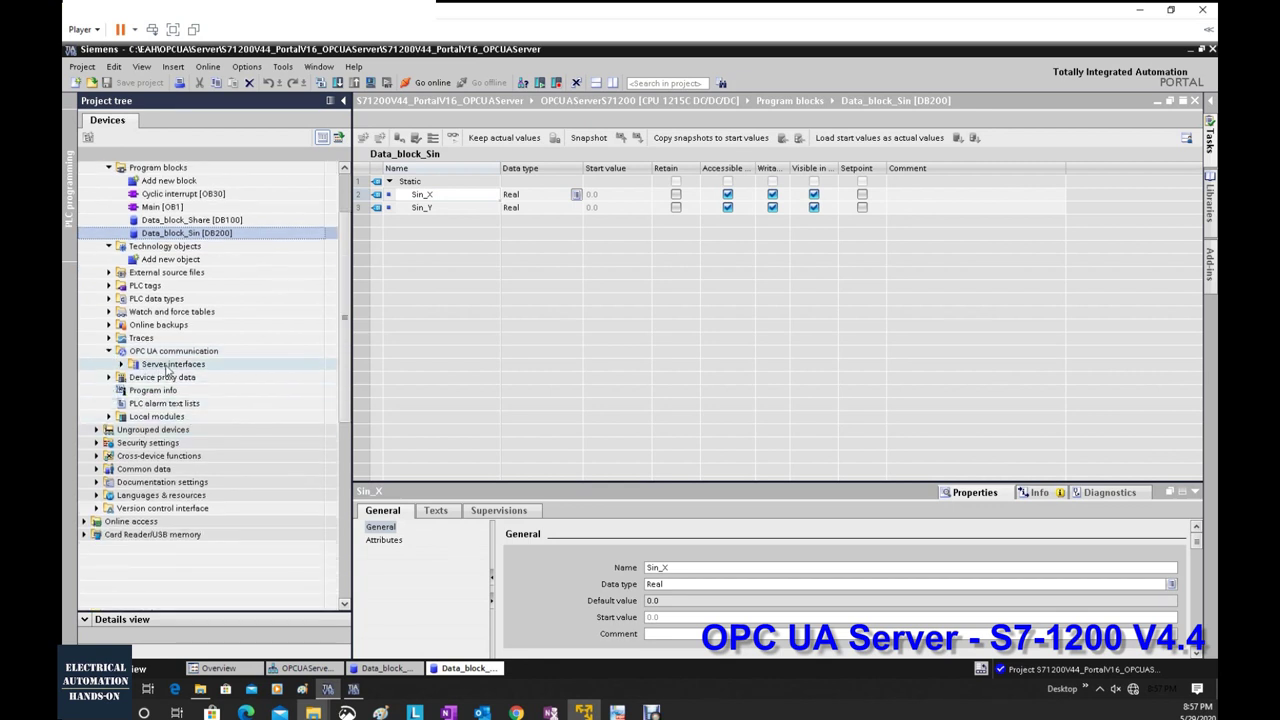
double_click(158, 366)
left_click(250, 391)
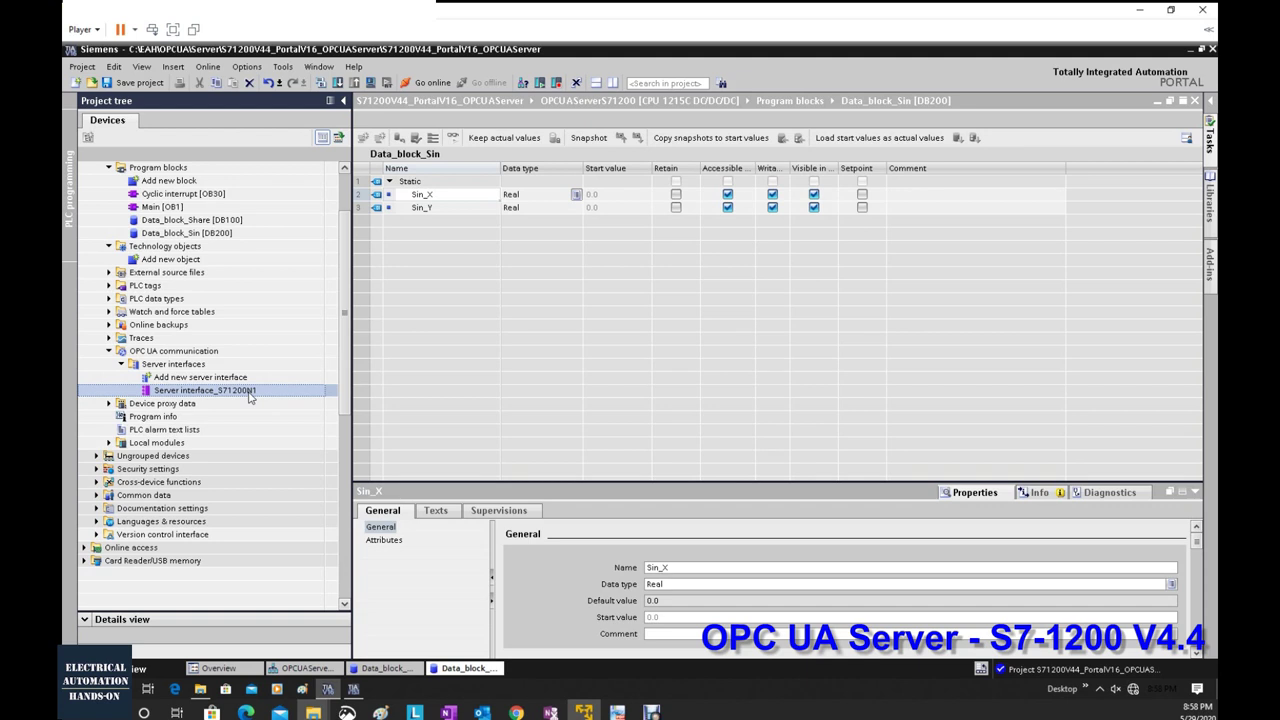
double_click(250, 392)
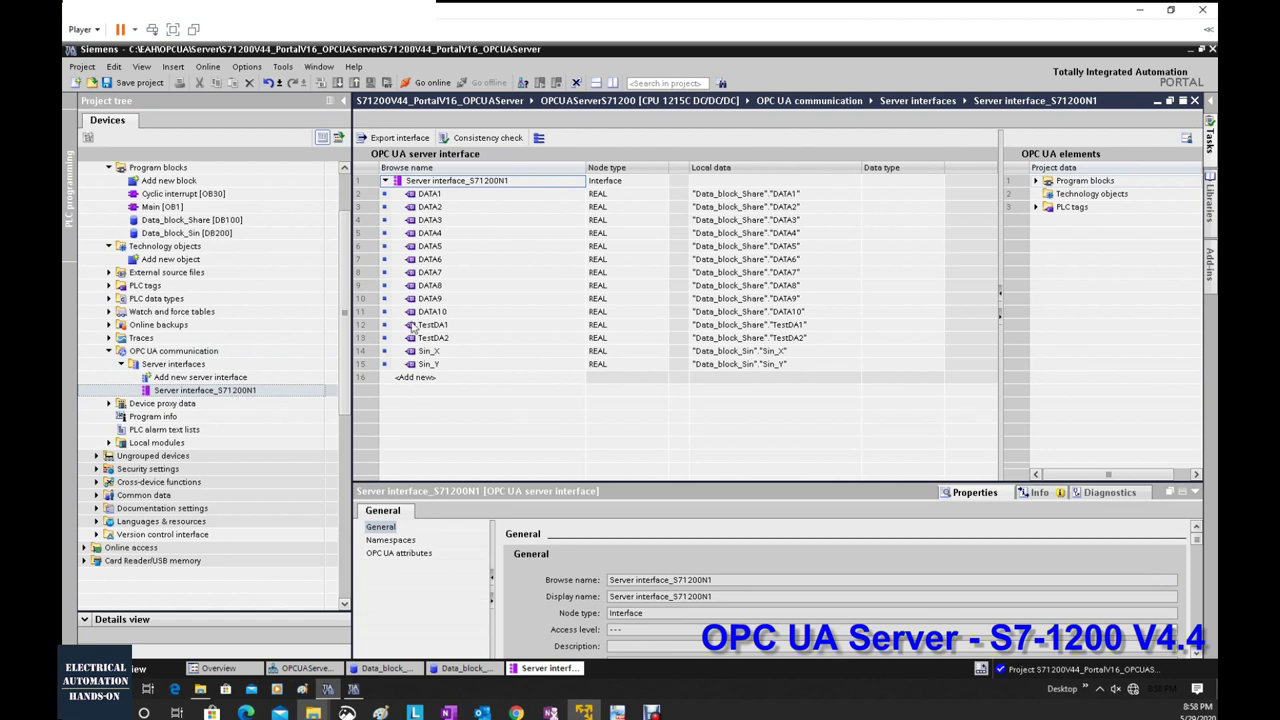
Widen the OPC UA elements area, expand its program blocks and try to add DATA1 from Data_block_Share as a new interface node.
left_click_drag(1002, 187, 735, 155)
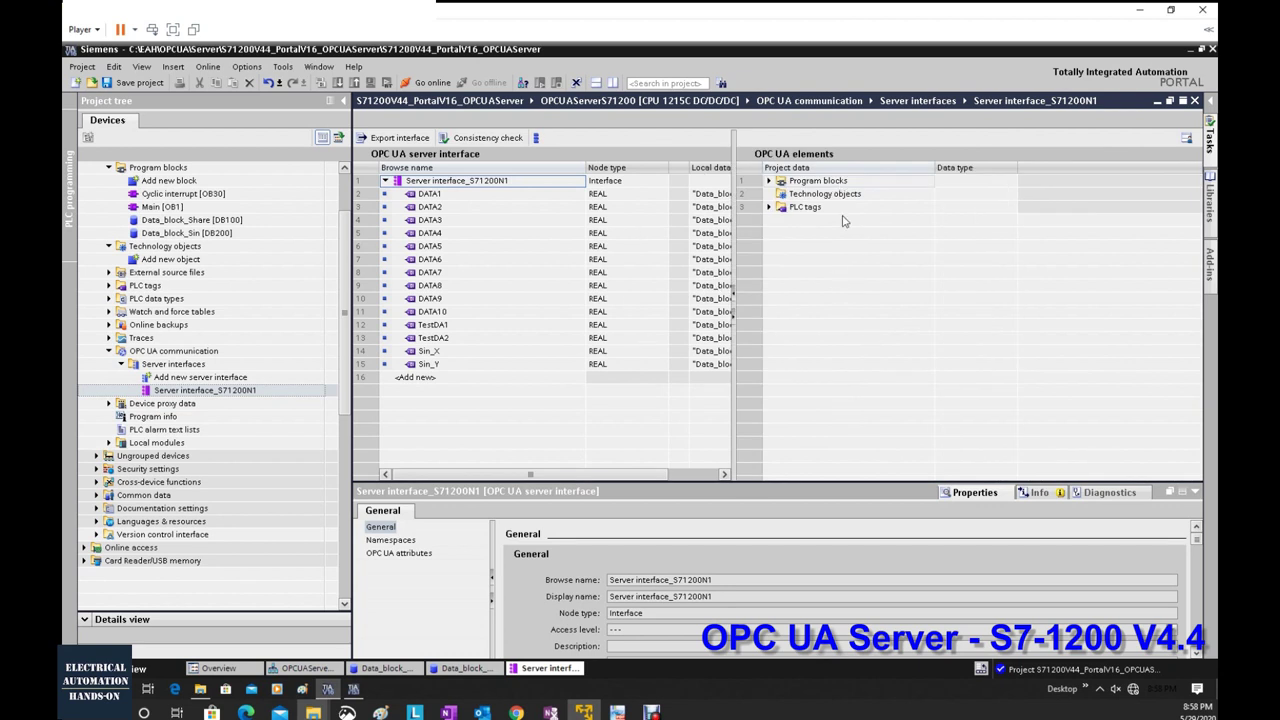
left_click(768, 180)
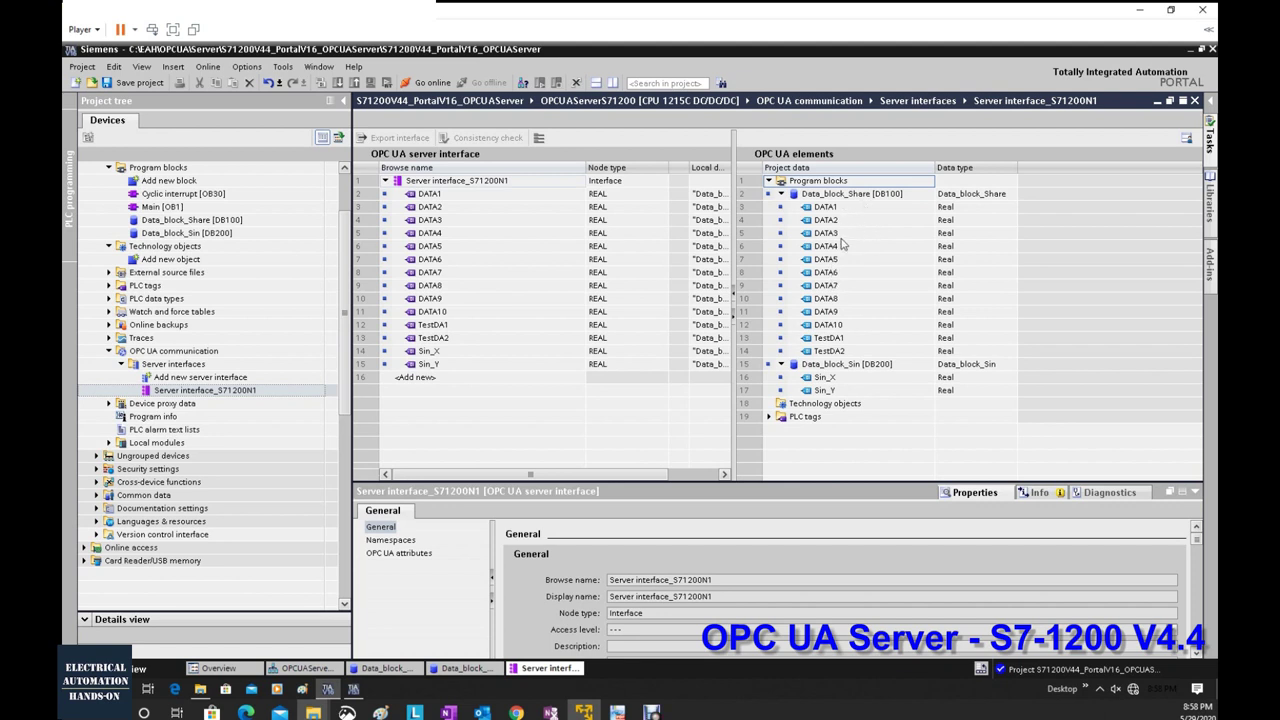
left_click(830, 209)
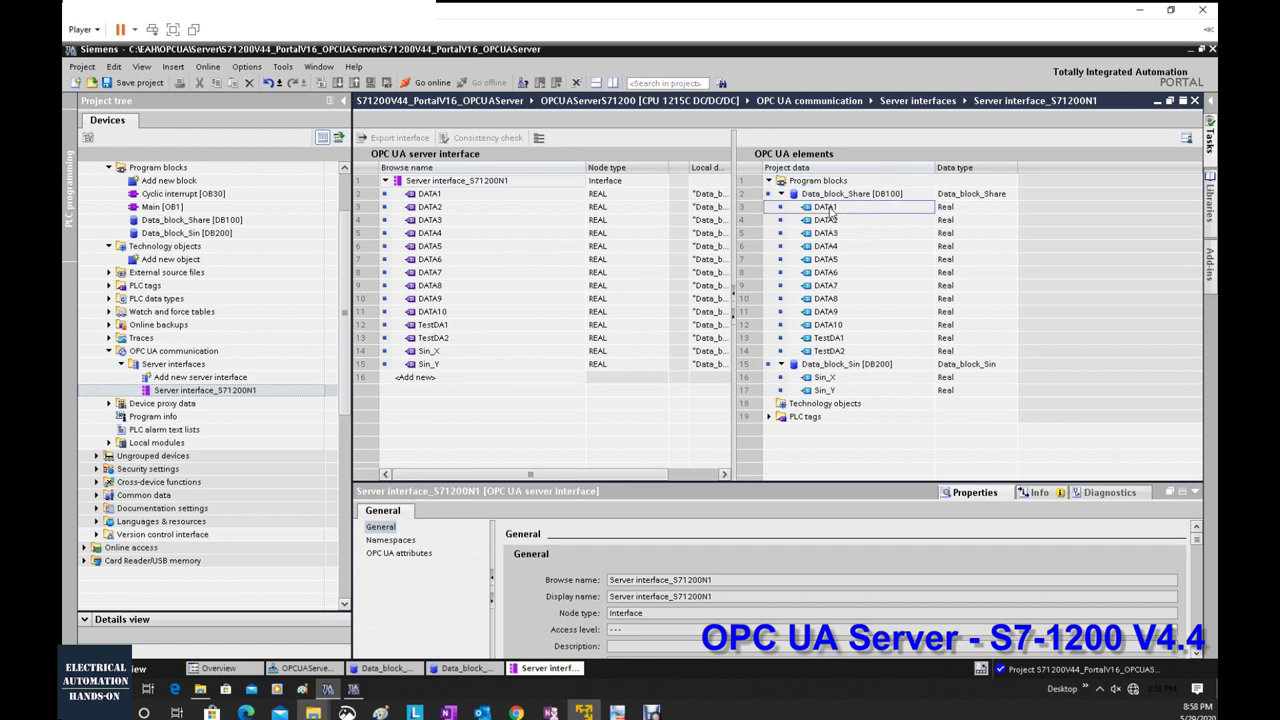
left_click_drag(830, 213, 479, 377)
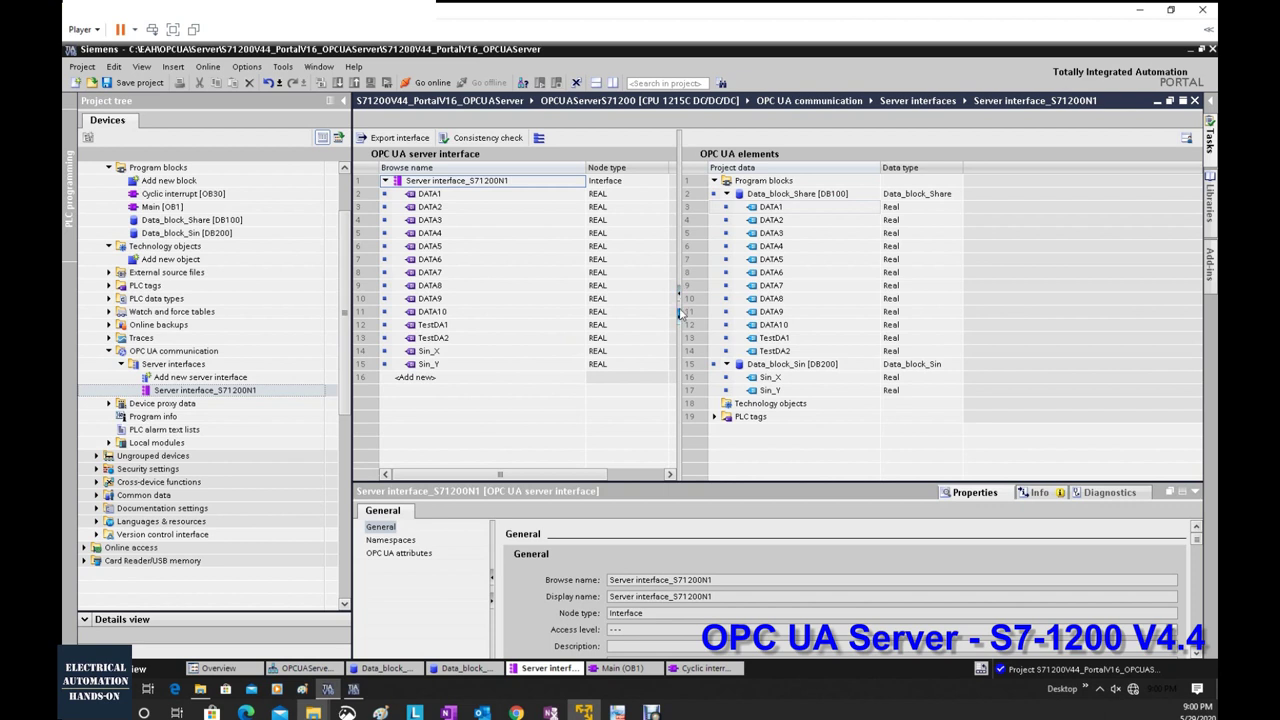
Collapse the OPC UA elements area and download OPCUAServerS71200 to the PLC, restarting the OPC UA server and starting the CPU.
left_click(679, 323)
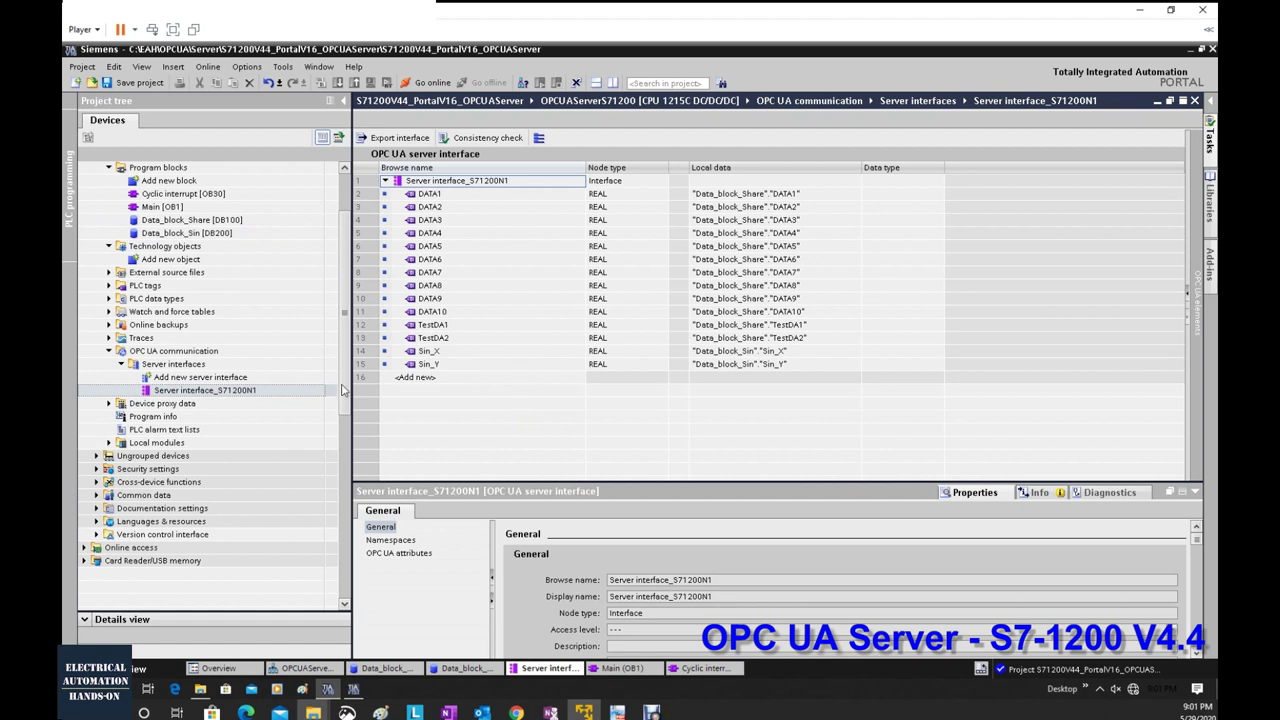
scroll(341, 390, "up", 2)
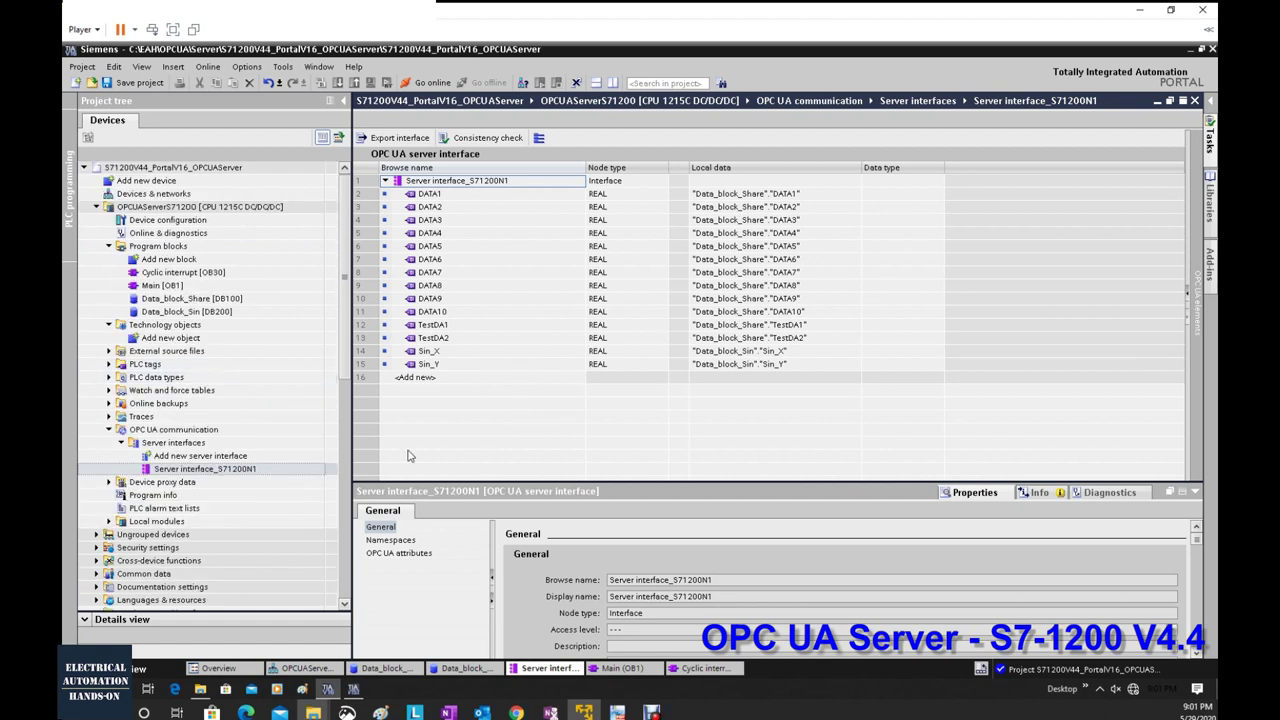
left_click(252, 207)
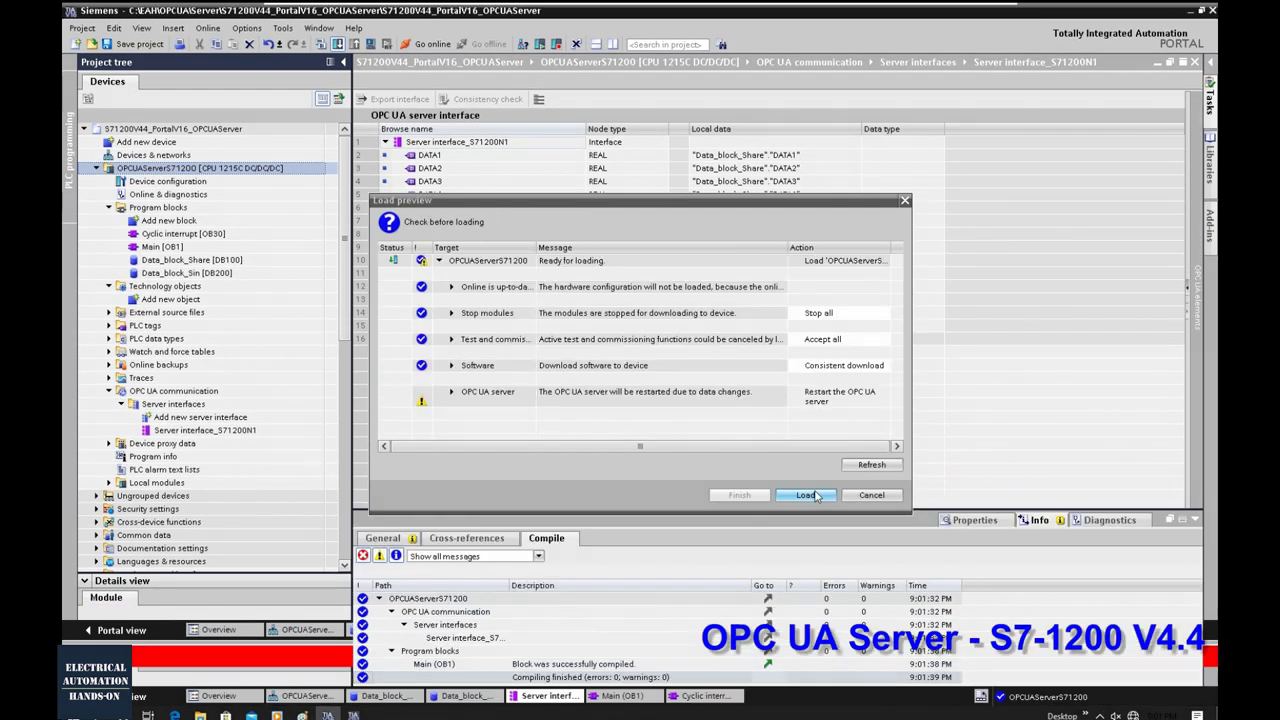
left_click(810, 492)
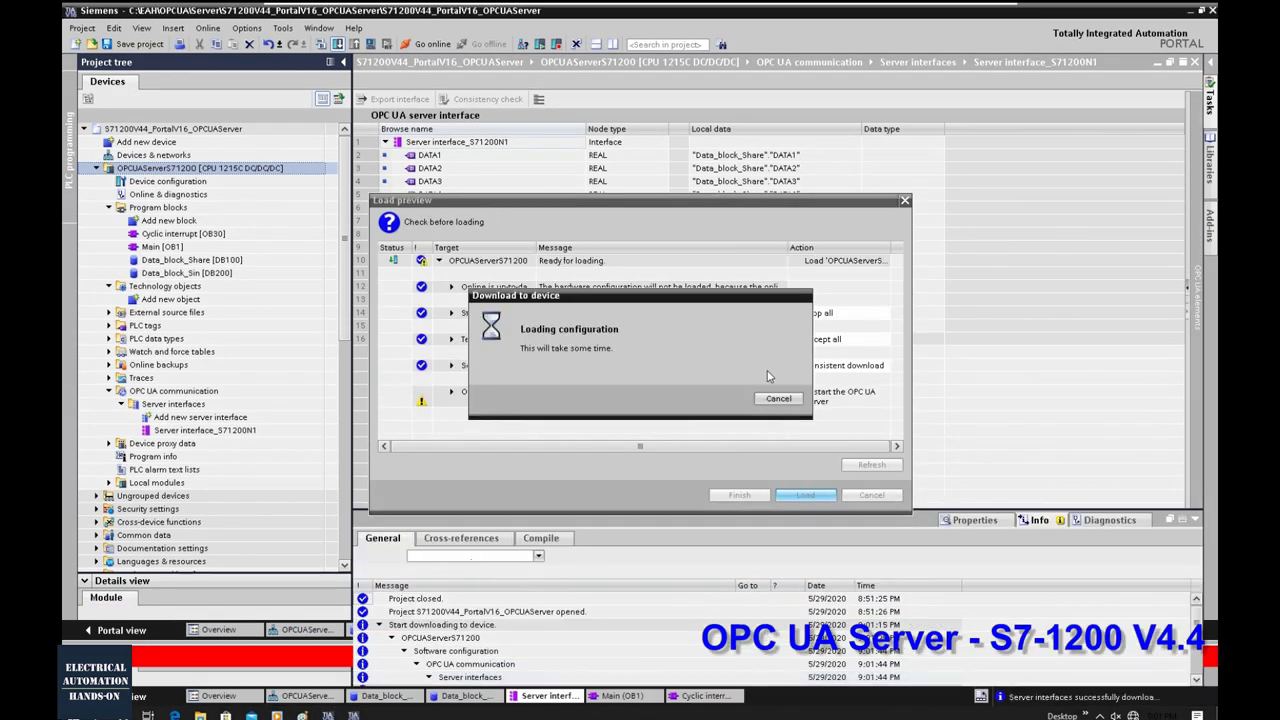
left_click(738, 495)
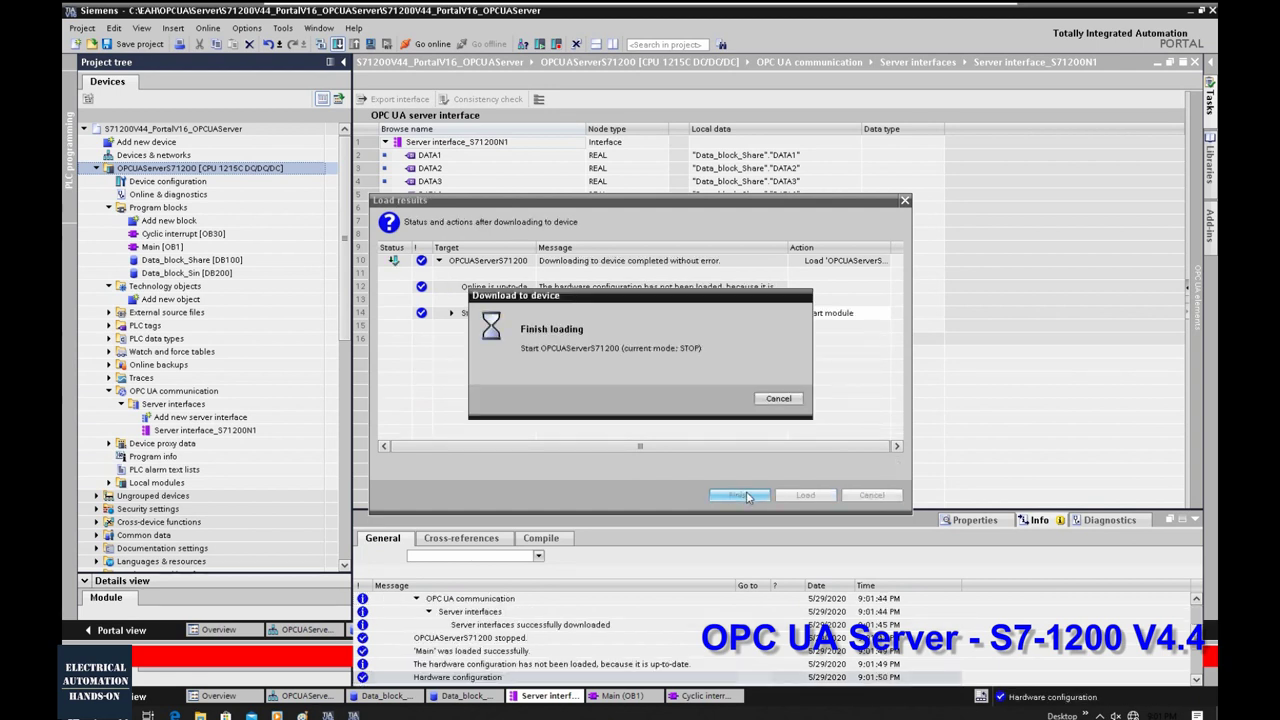
Open Watch table_1 from the PLC's watch and force tables and monitor all its tags online.
left_click(109, 351)
double_click(160, 392)
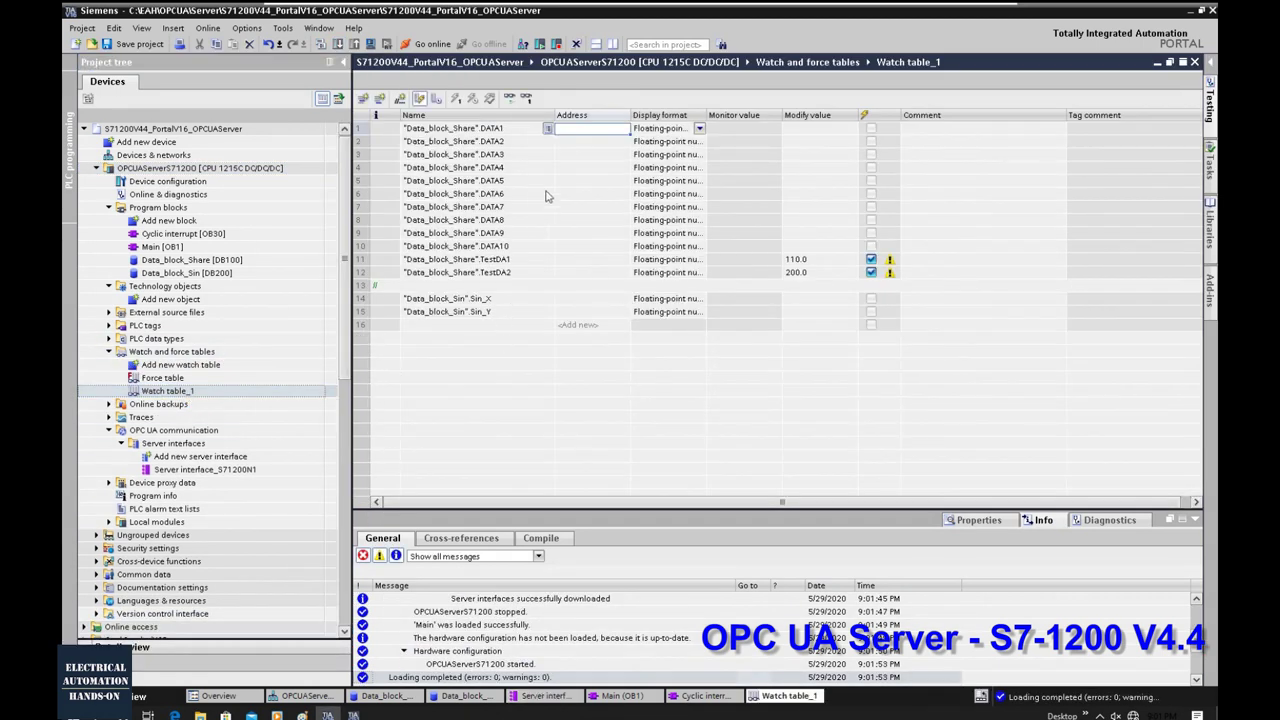
left_click(509, 97)
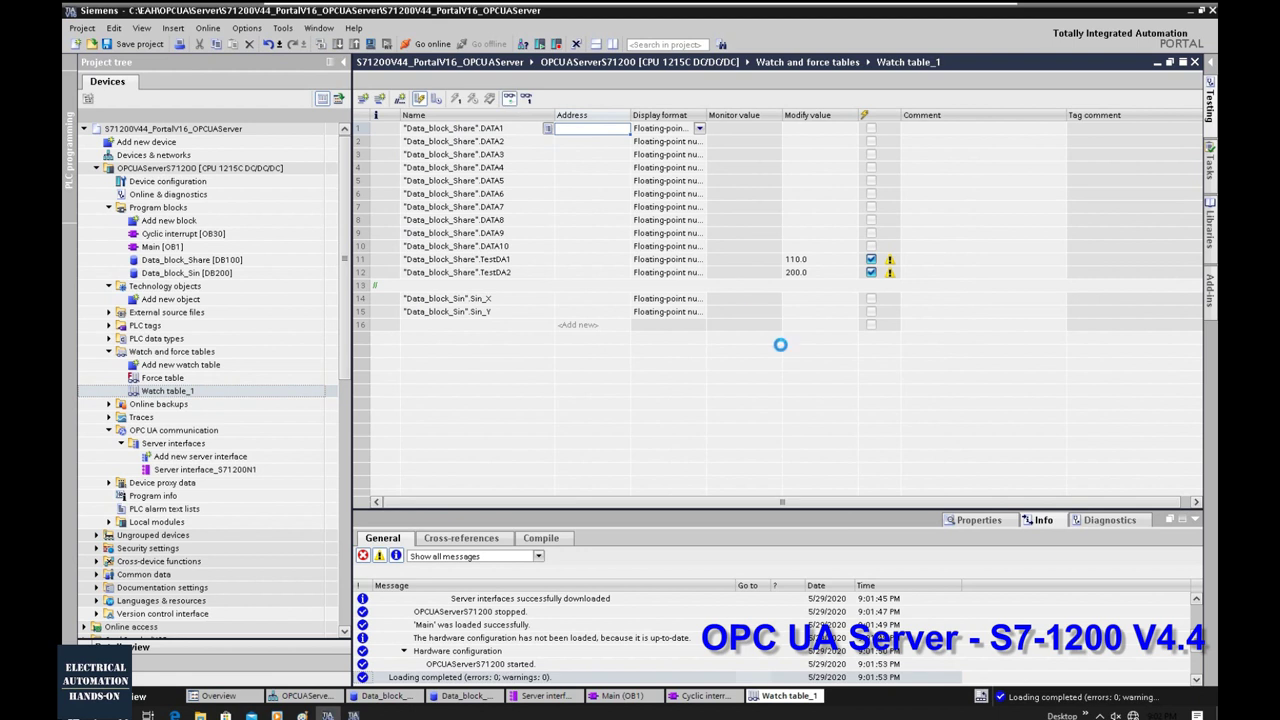
Write the modify values 110.0 to TestDA1 and 200.0 to TestDA2, and review tags DATA1 to DATA10.
left_click(815, 273)
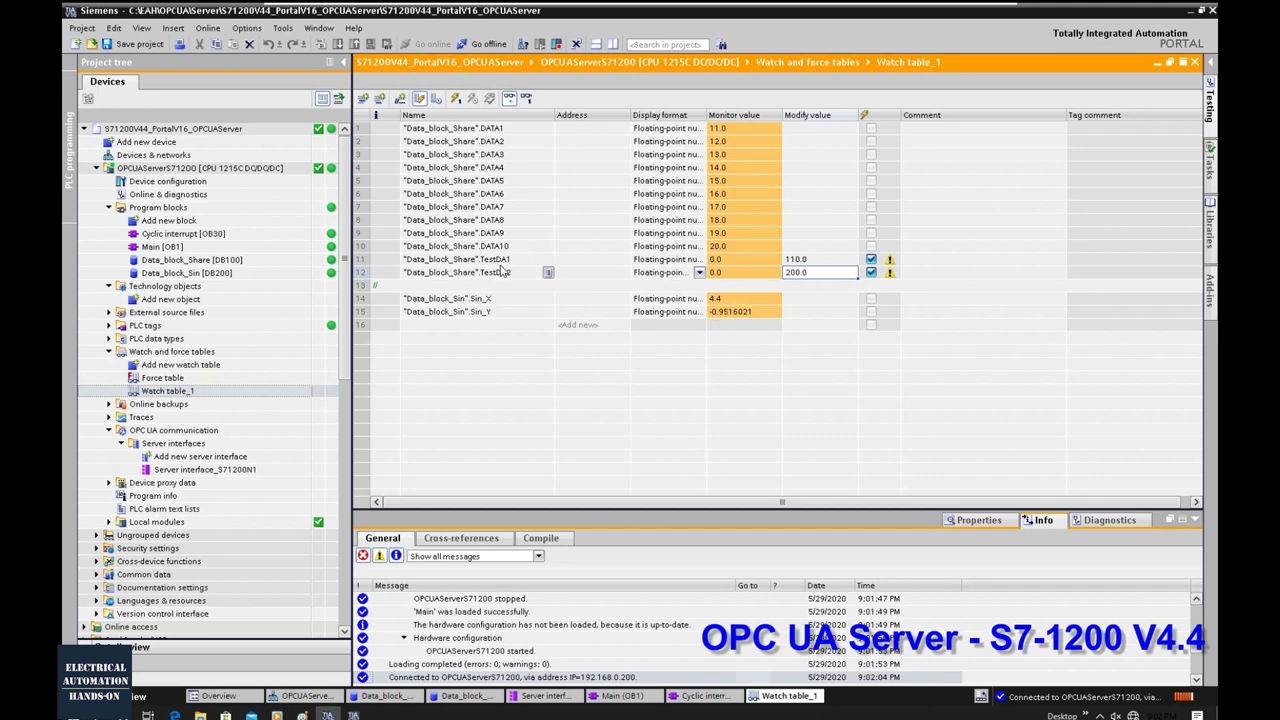
left_click(758, 262)
key("shift+F9")
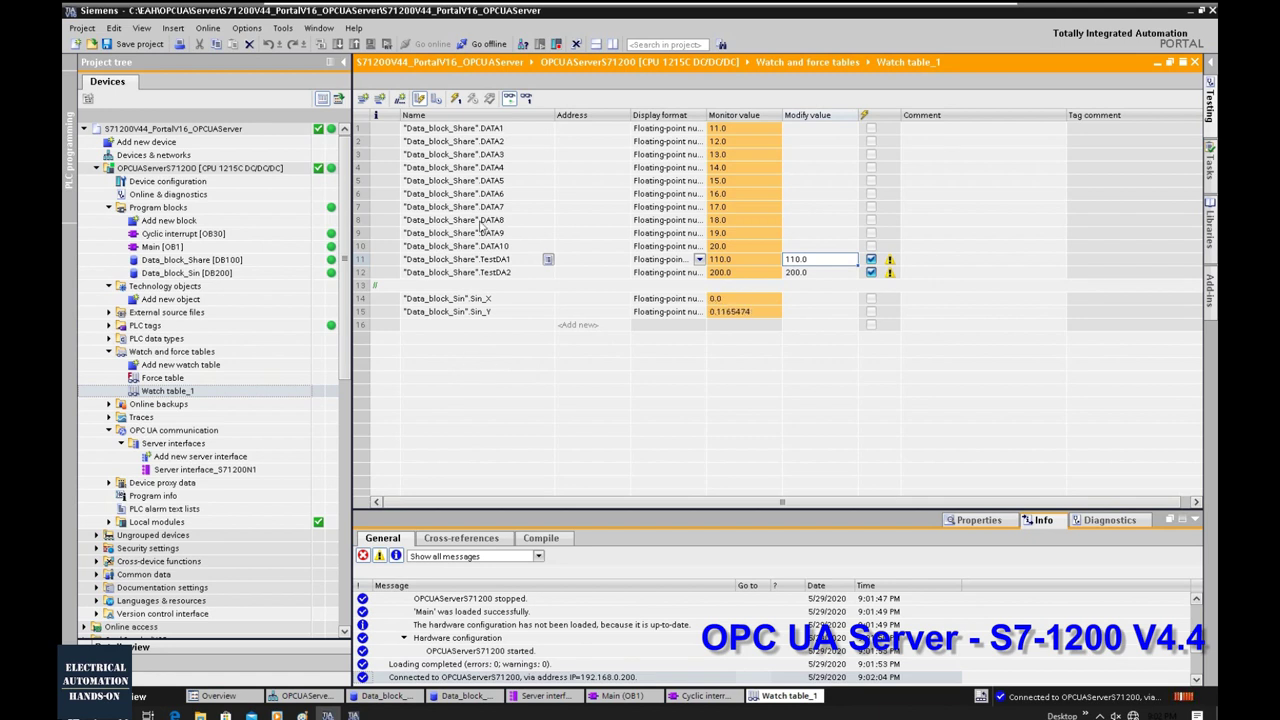
left_click(502, 130)
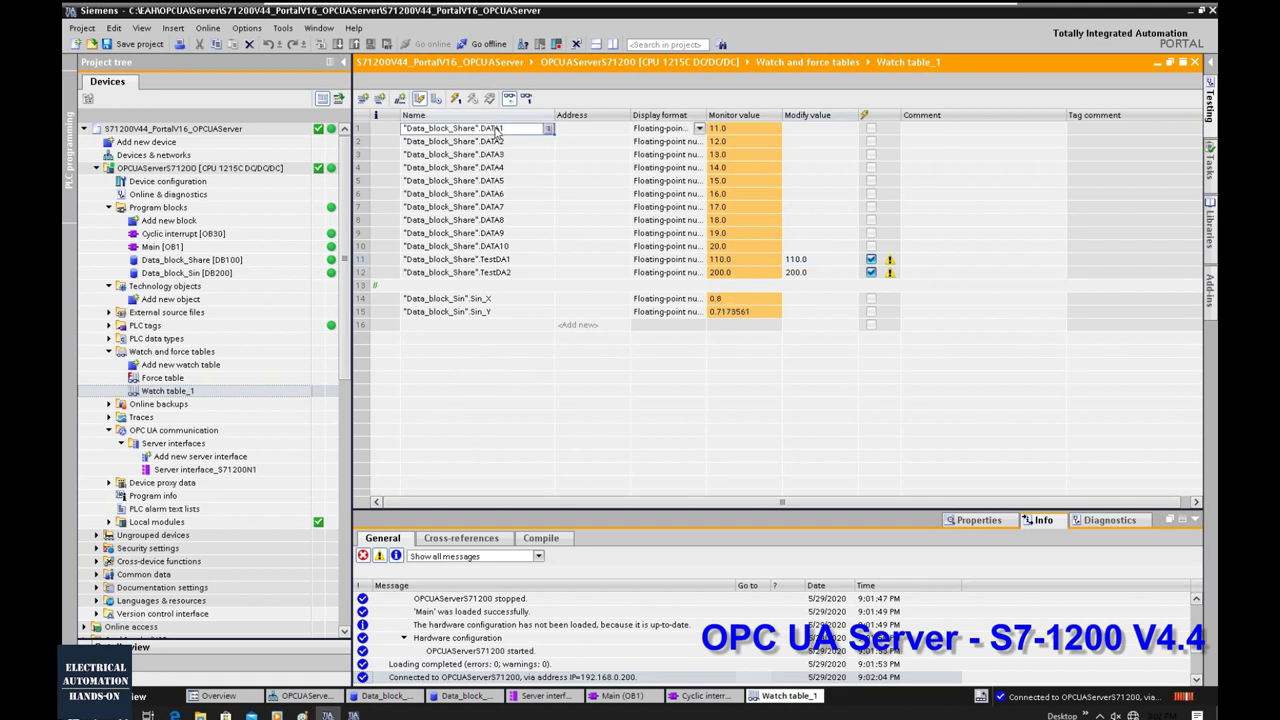
left_click(492, 248)
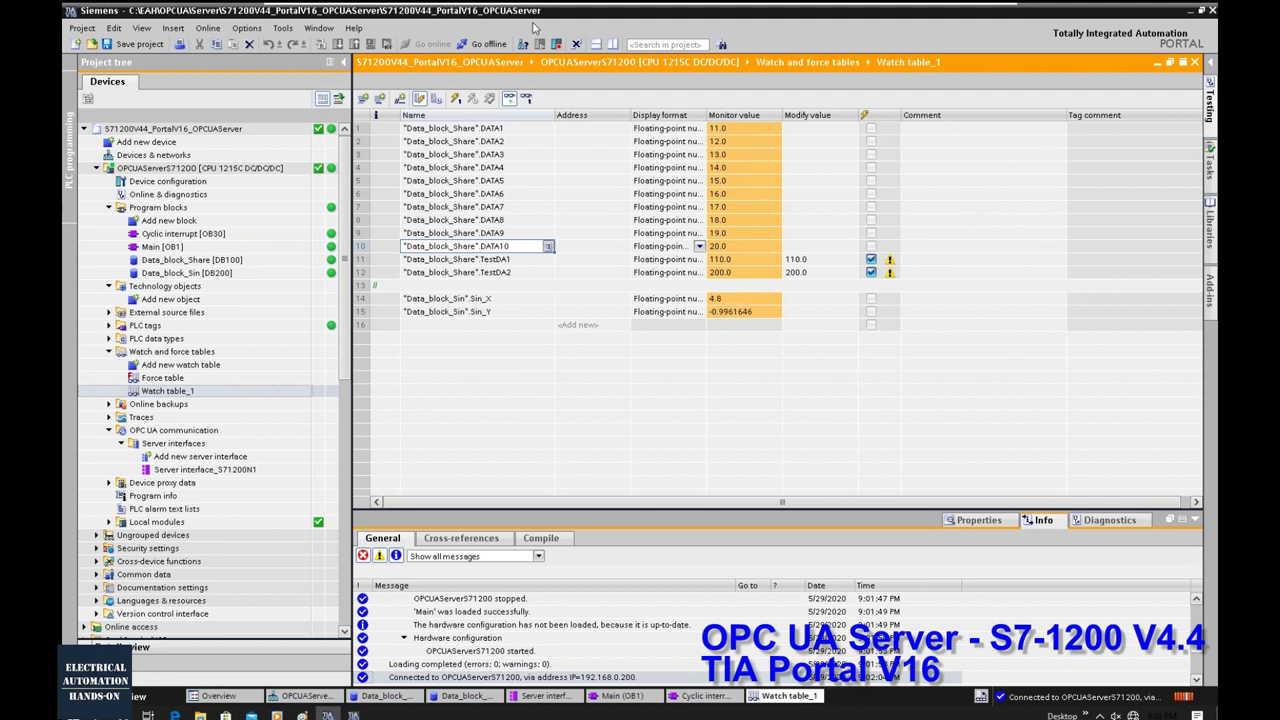
Save the server project, switch to TIA Portal V15.1 for OpcUaClientServer15 and acknowledge its device configuration update.
key("ctrl+s")
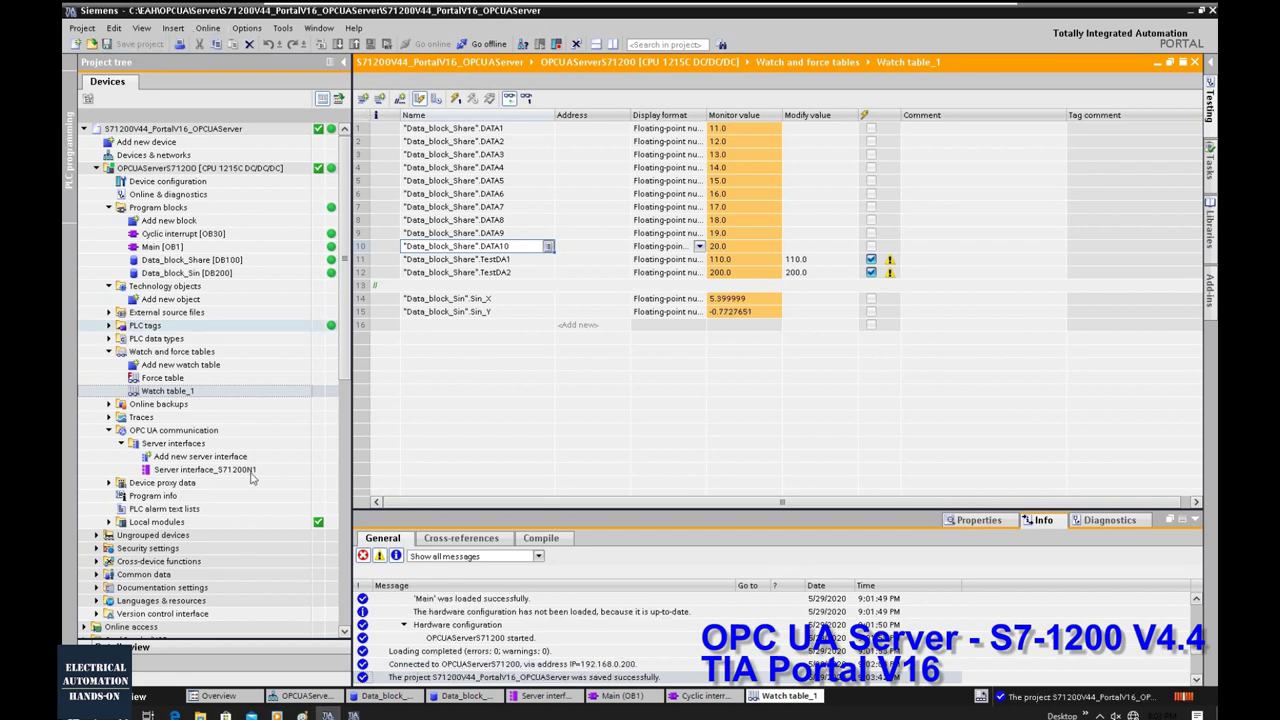
left_click(1192, 12)
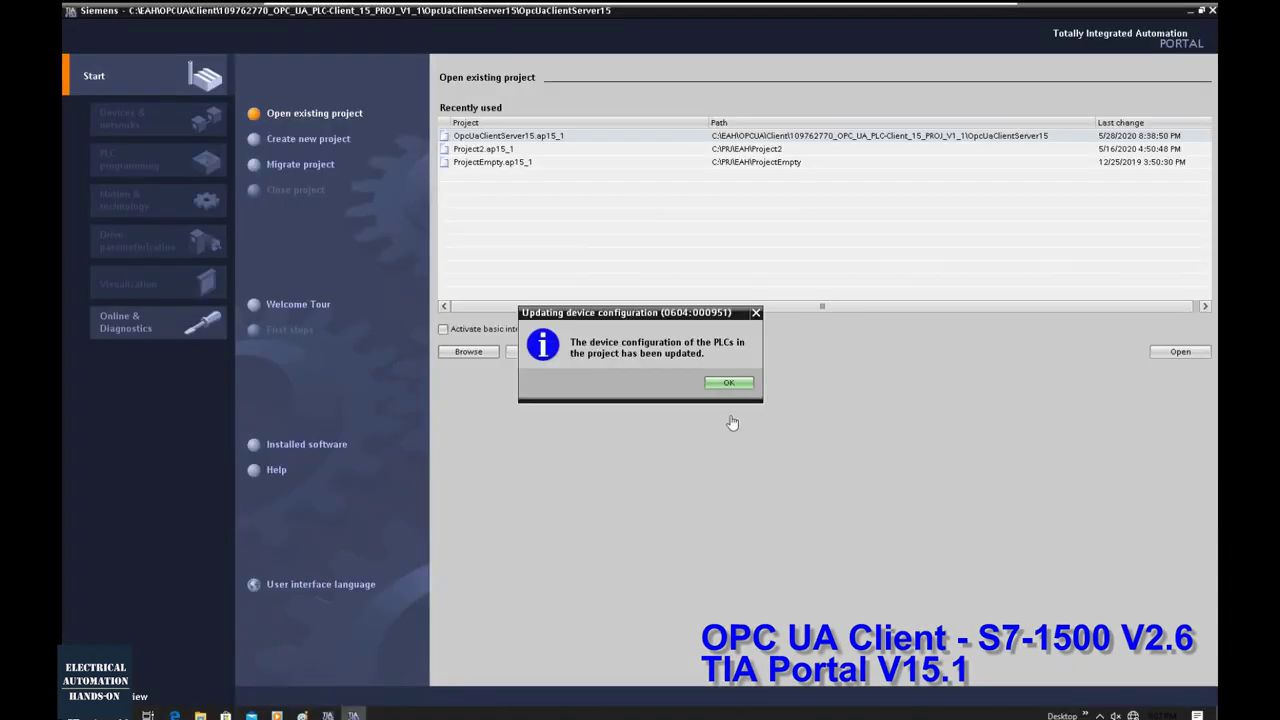
left_click(730, 382)
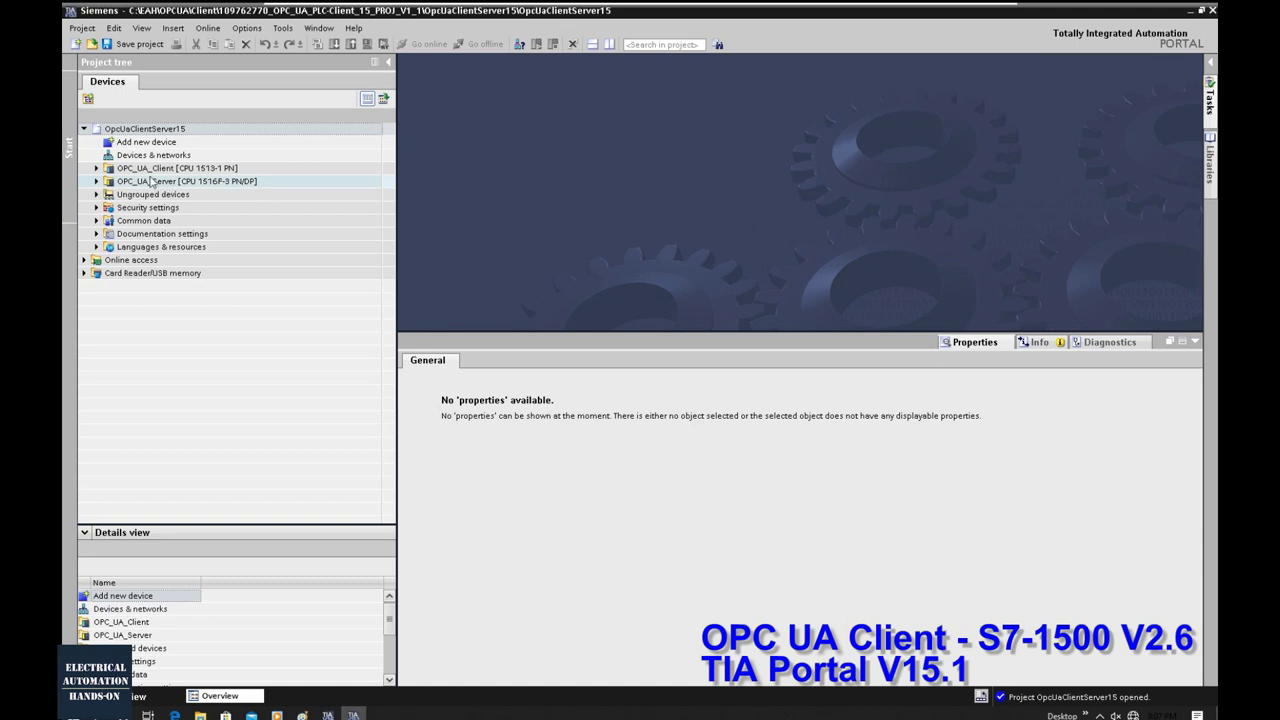
Open the project's devices and networks view and save the project under the new name EAHOpcUaClientServerS71500V15.
left_click(138, 156)
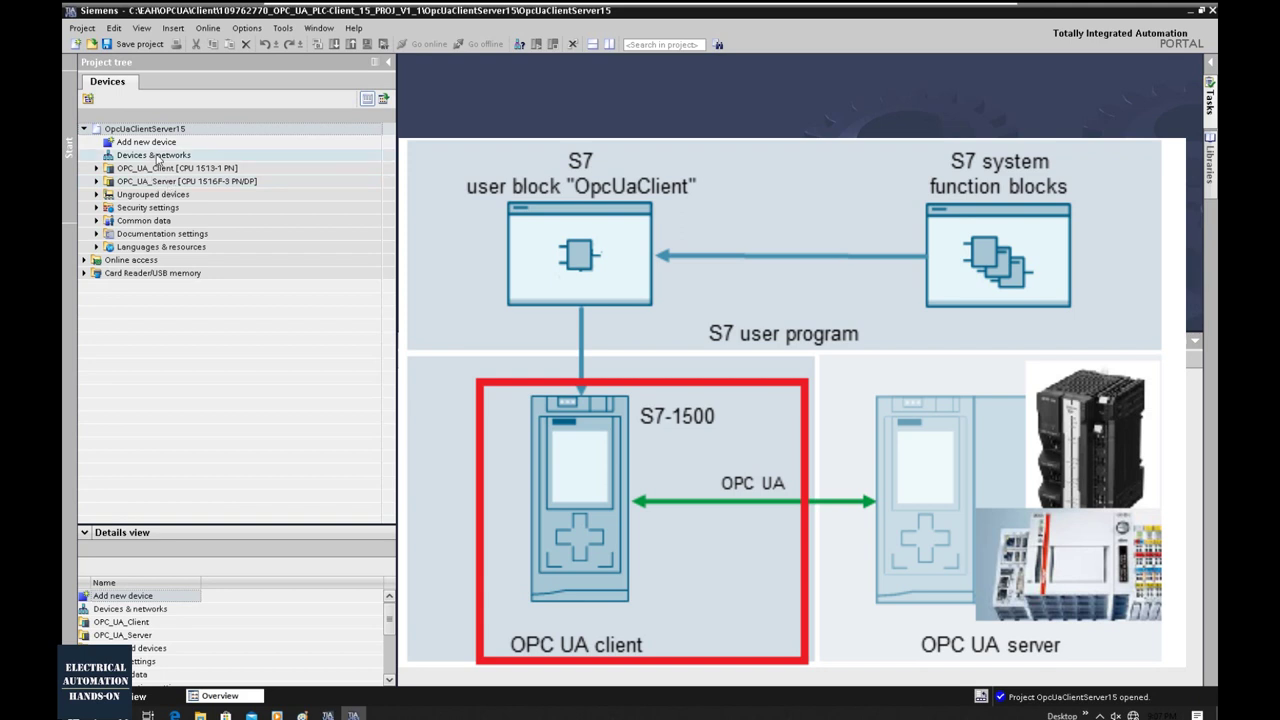
left_click(155, 156)
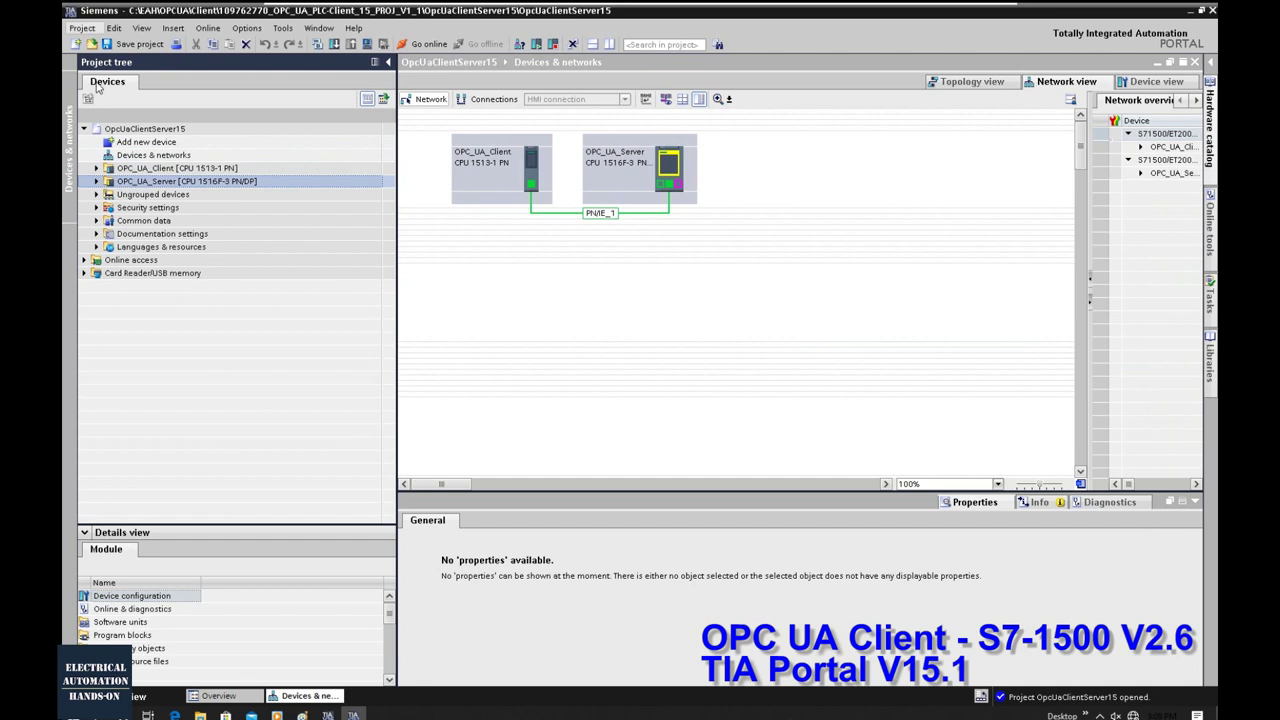
left_click(82, 28)
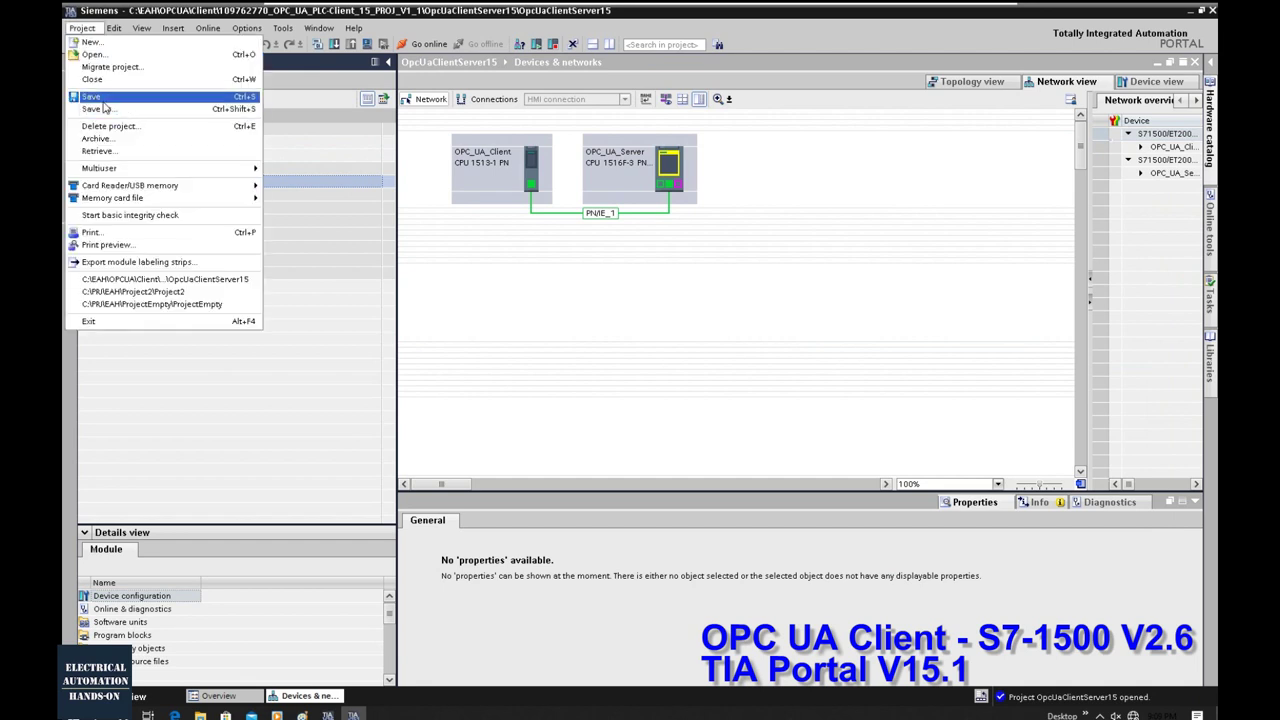
left_click(107, 110)
left_click(853, 452)
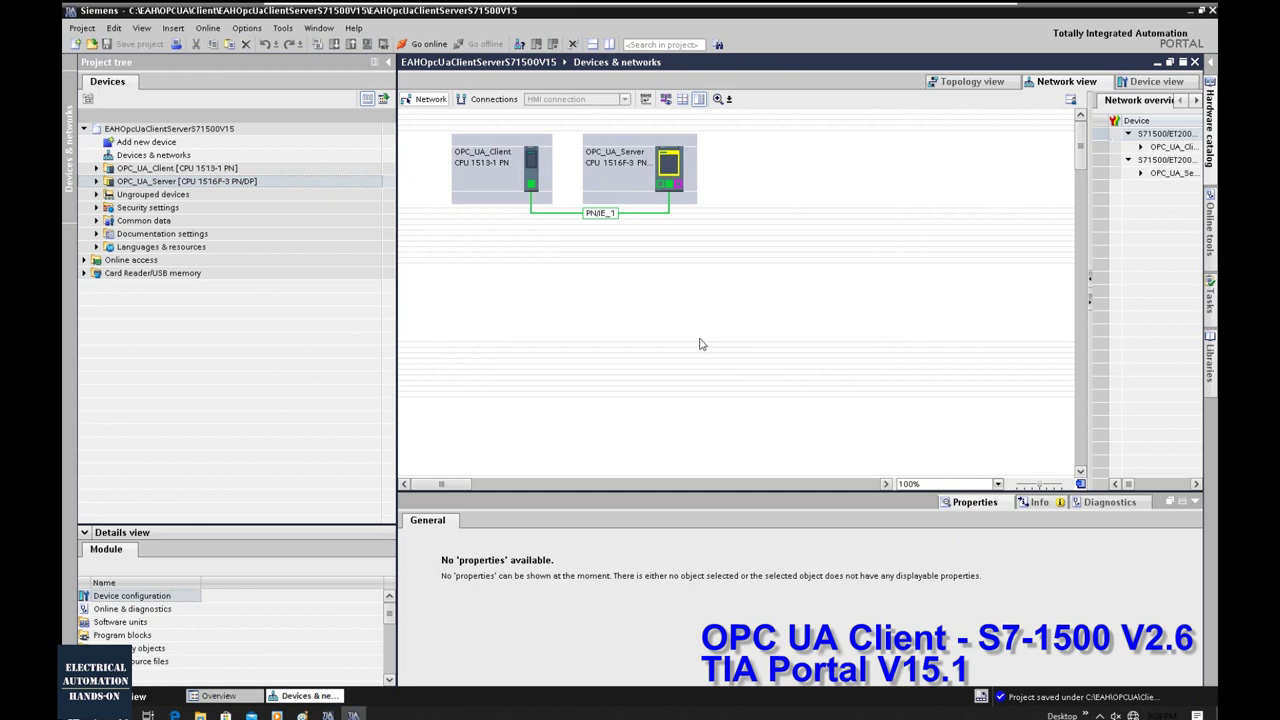
Delete the OPC_UA_Server [CPU 1516F-3 PN/DP] device from the project.
left_click(148, 182)
key("Delete")
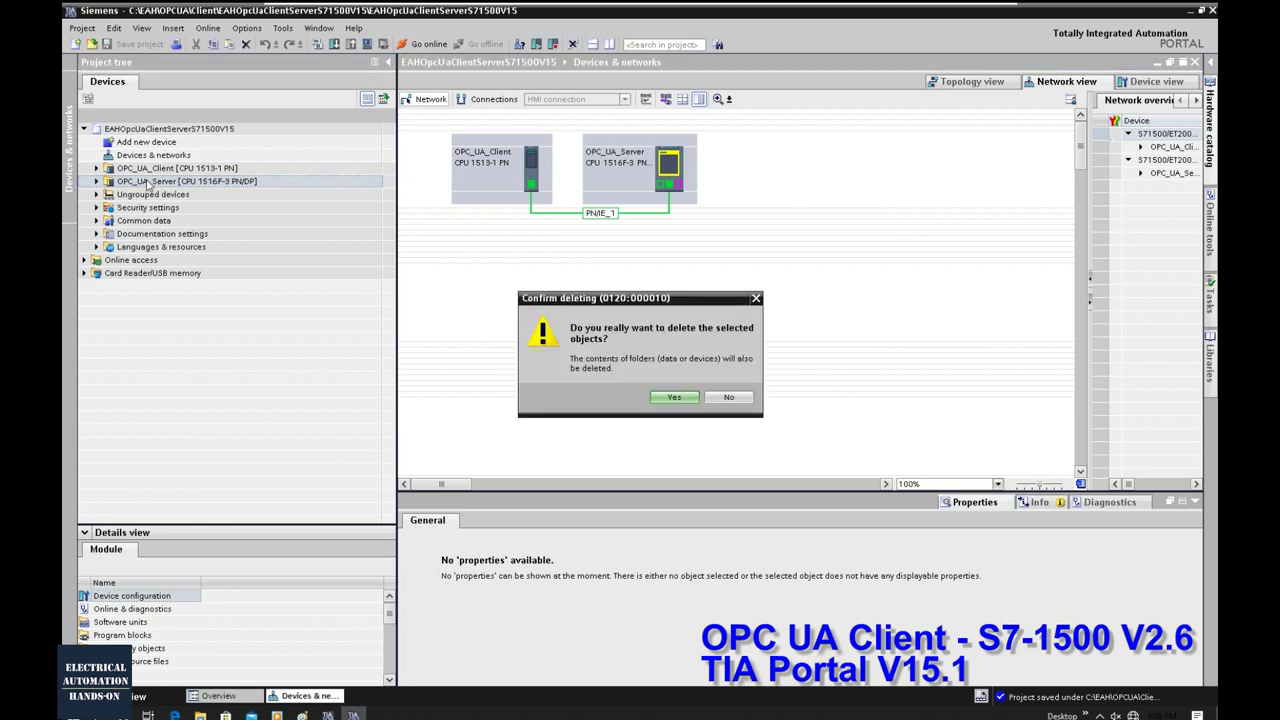
left_click(660, 400)
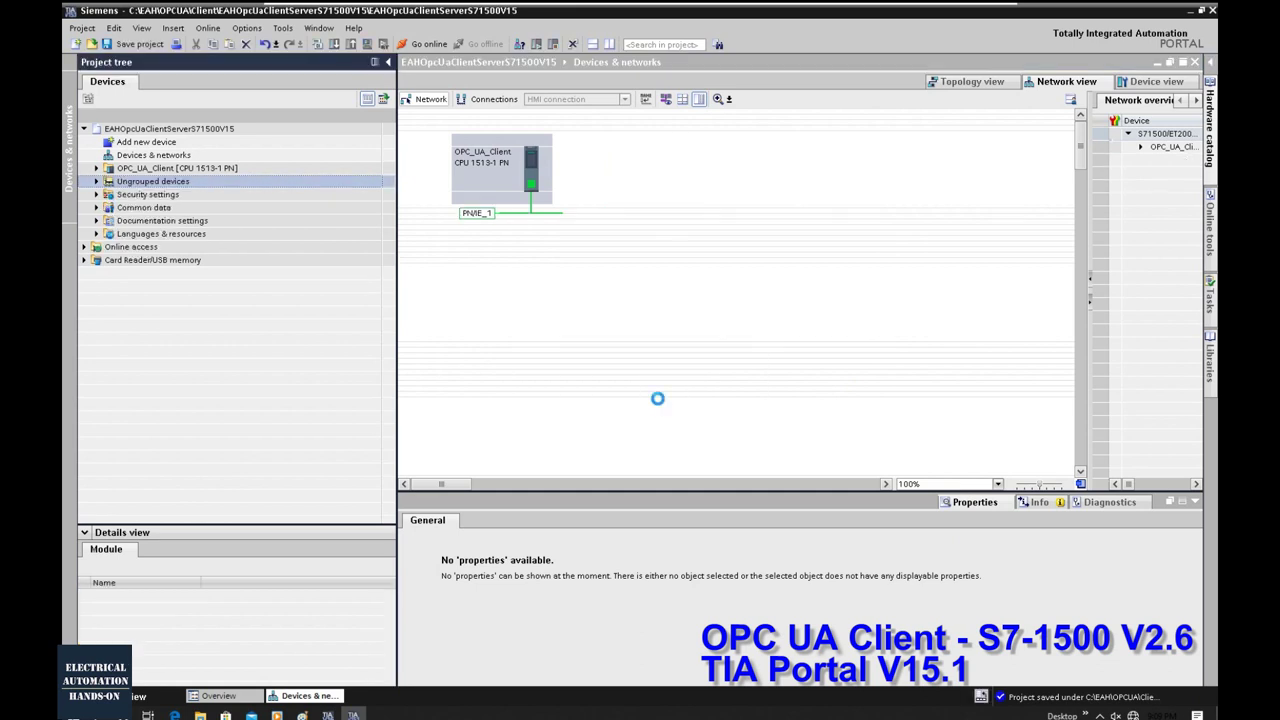
Check the versions of the installed TIA Portal software packages and close the overview.
left_click(355, 28)
key("Escape")
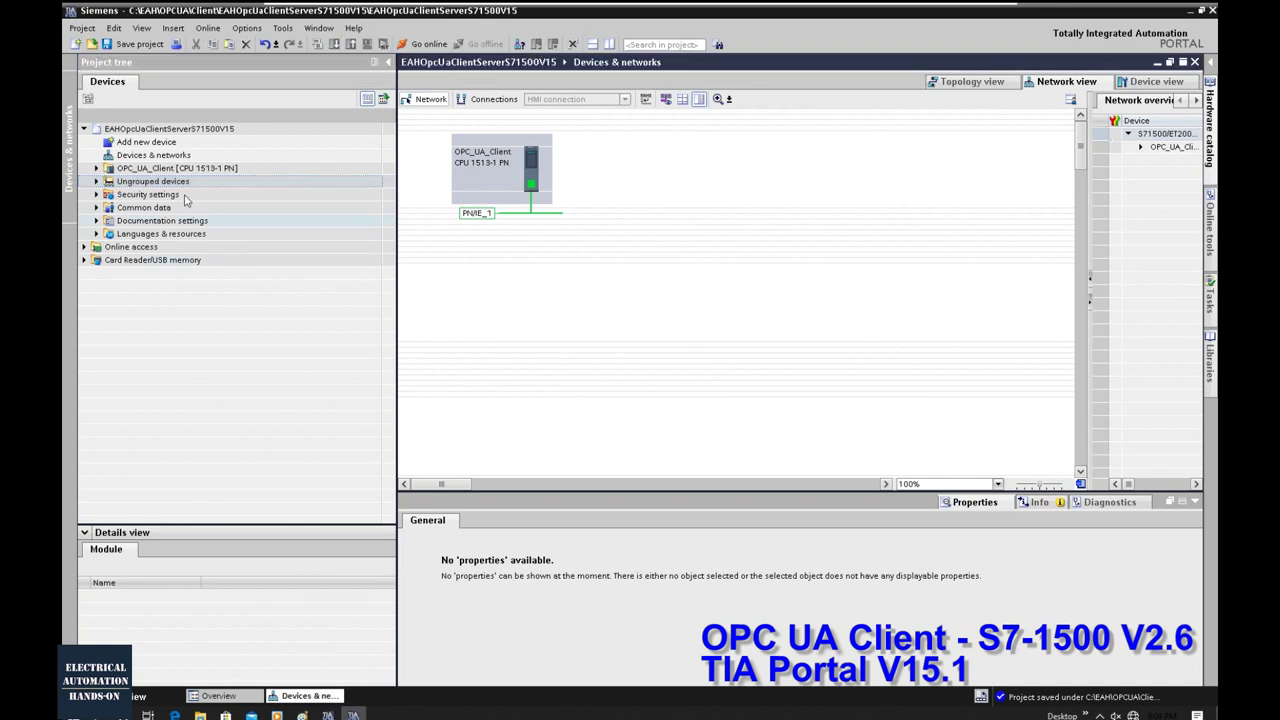
left_click(355, 28)
left_click(370, 72)
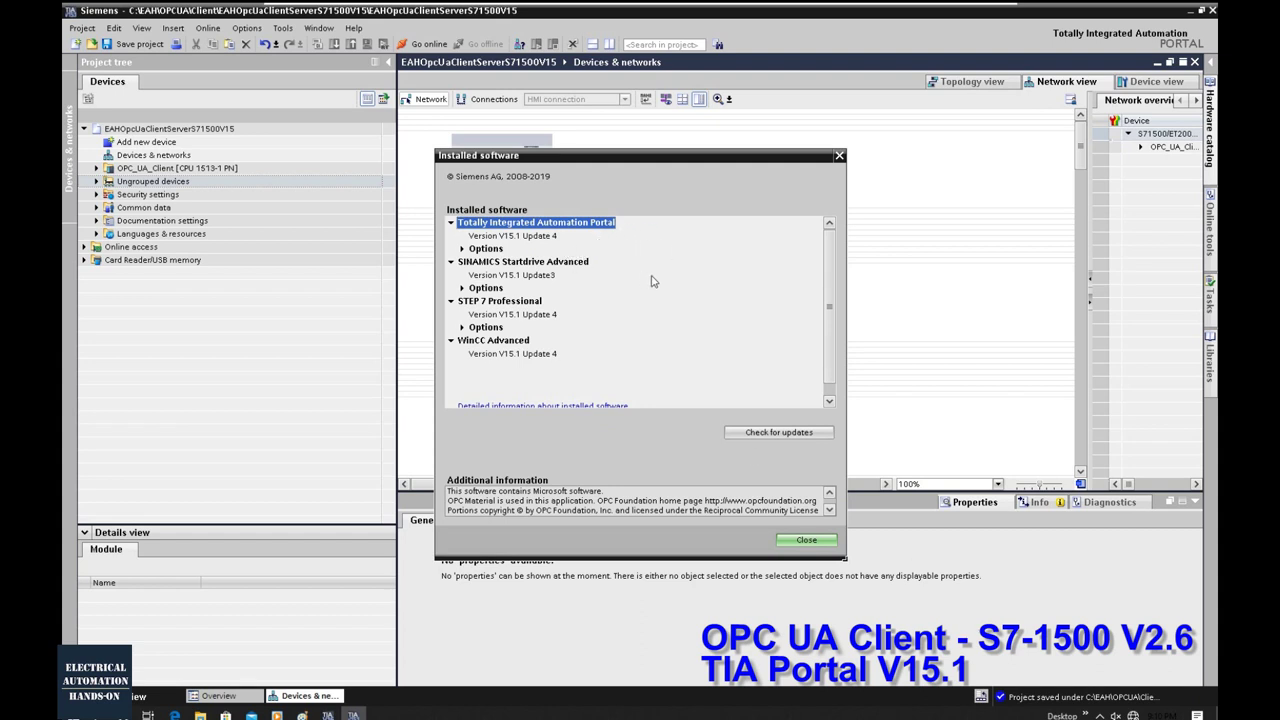
left_click(821, 545)
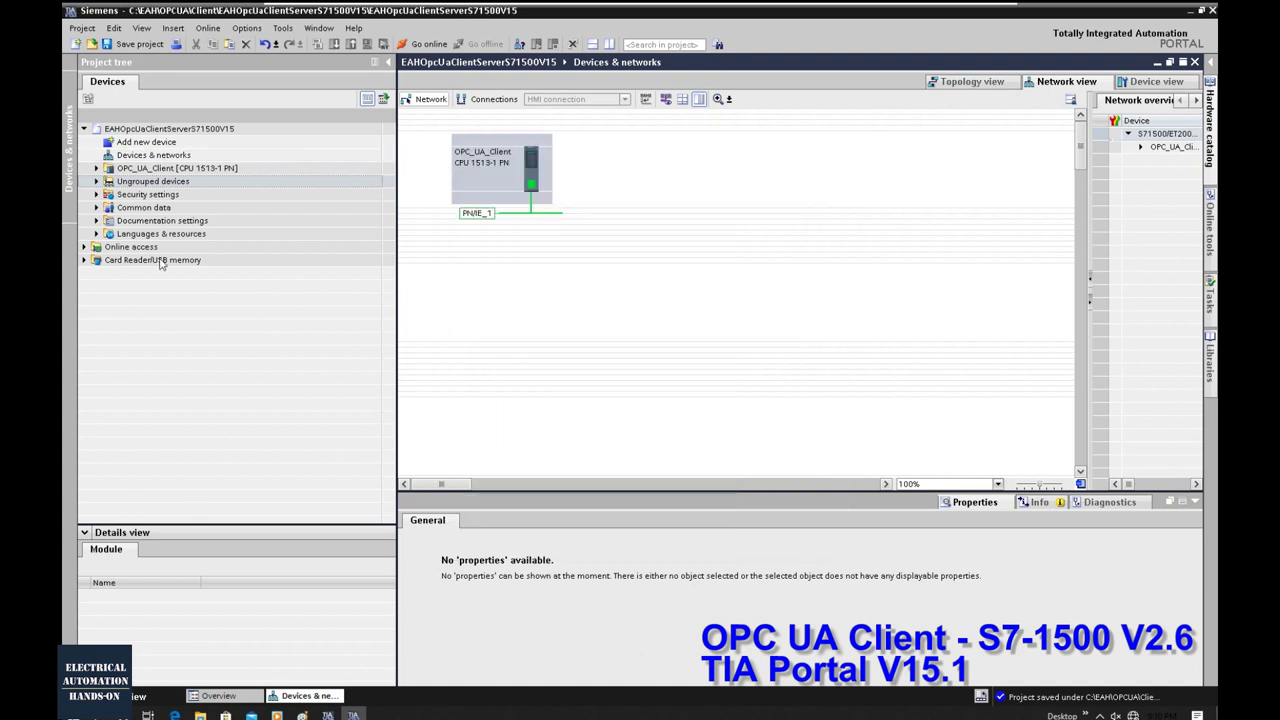
Expand the program blocks of OPC_UA_Client [CPU 1513-1 PN] and select the OpcUaClient [FB1] block.
left_click(185, 312)
left_click(168, 169)
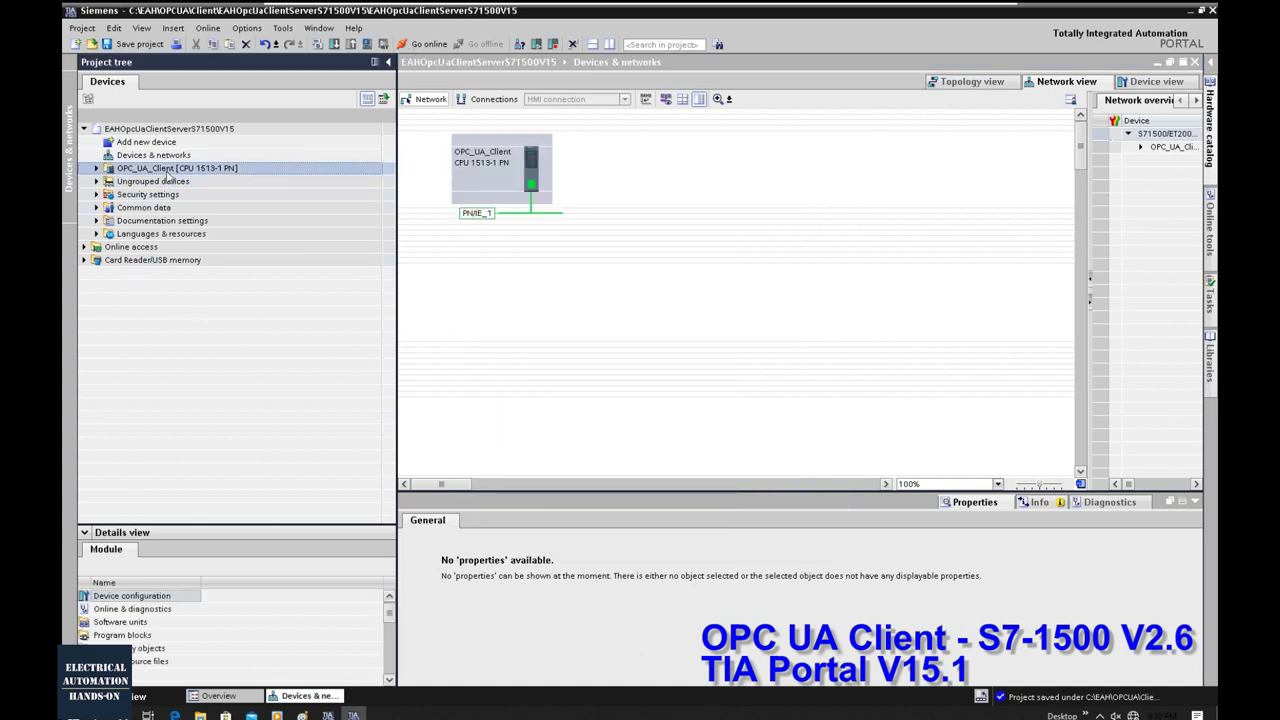
left_click(96, 168)
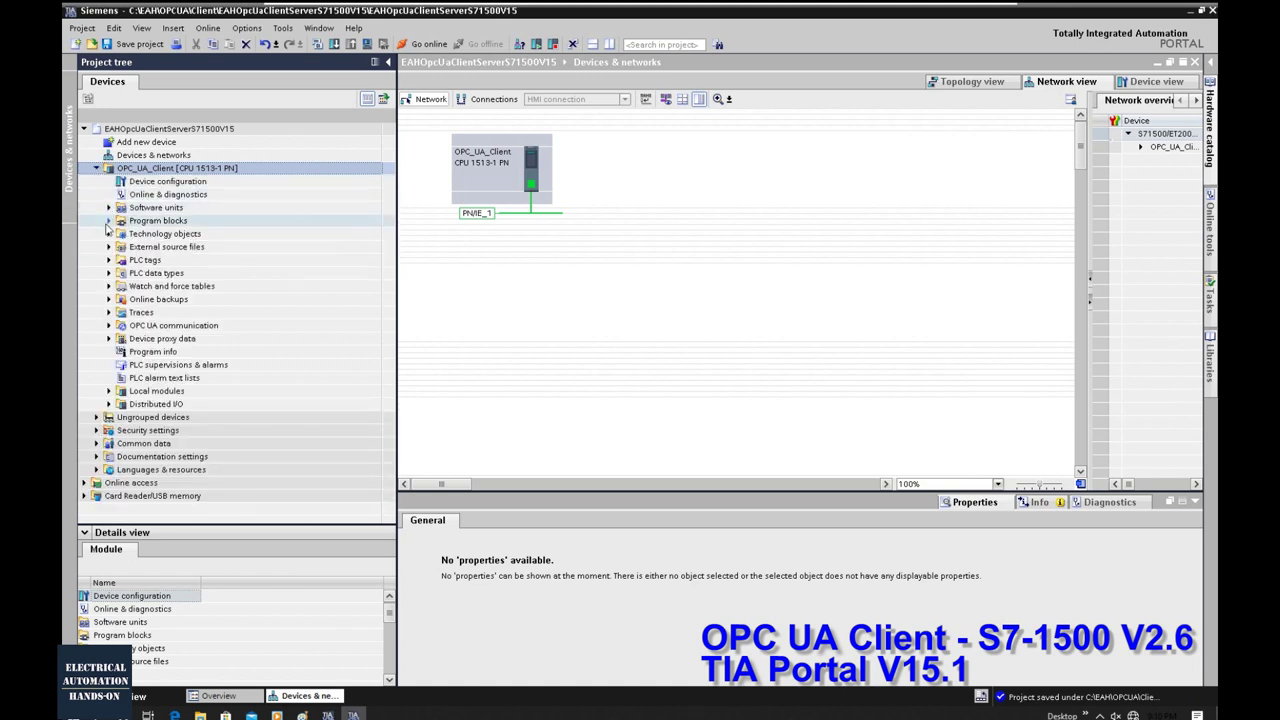
left_click(109, 220)
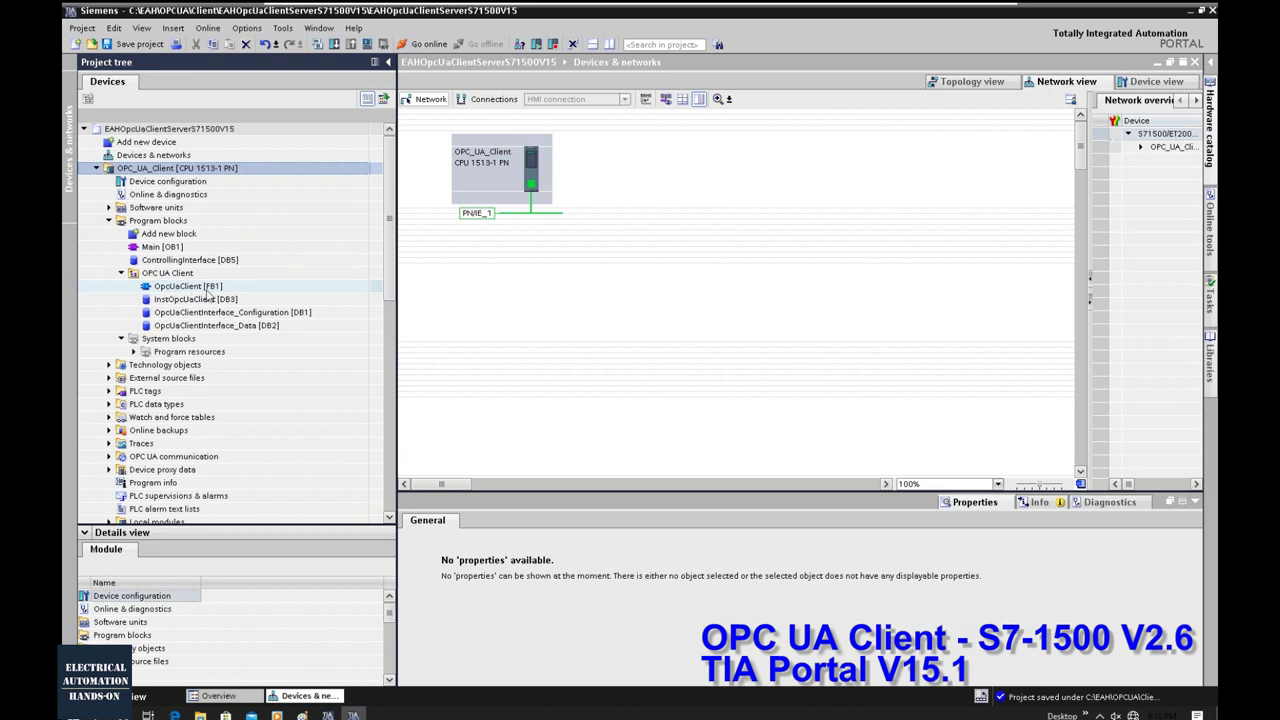
left_click(206, 287)
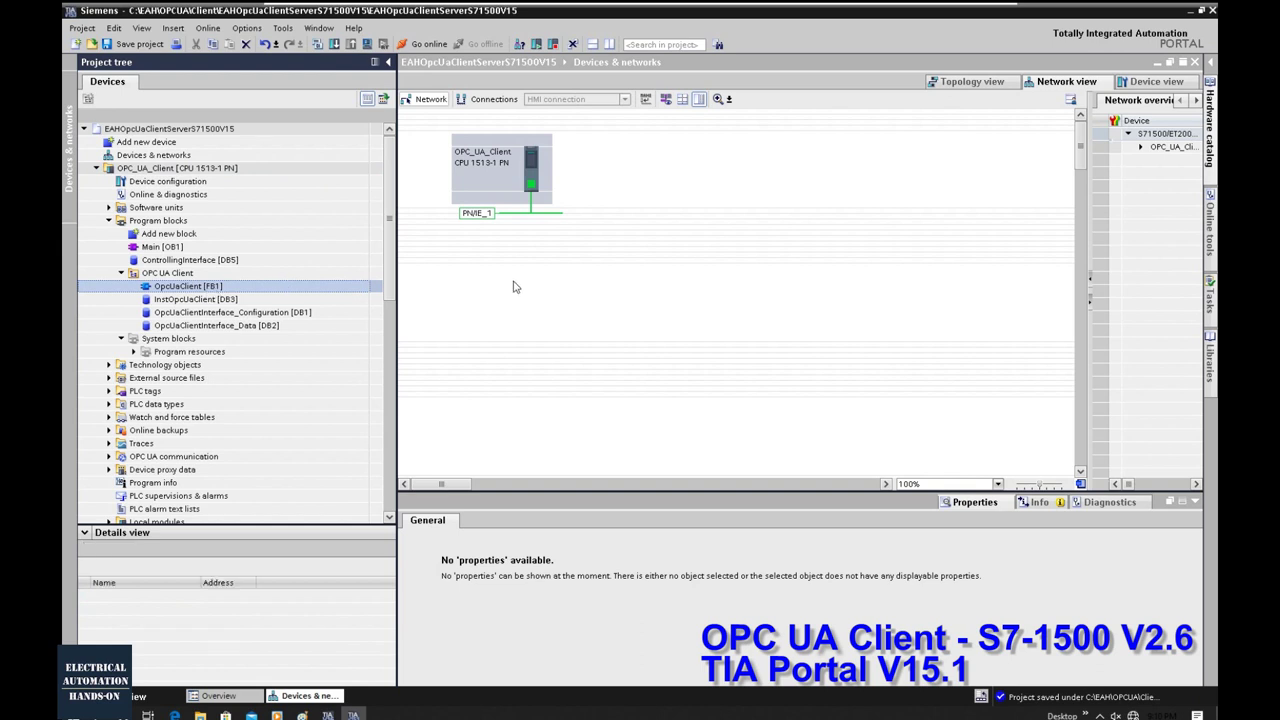
double_click(250, 287)
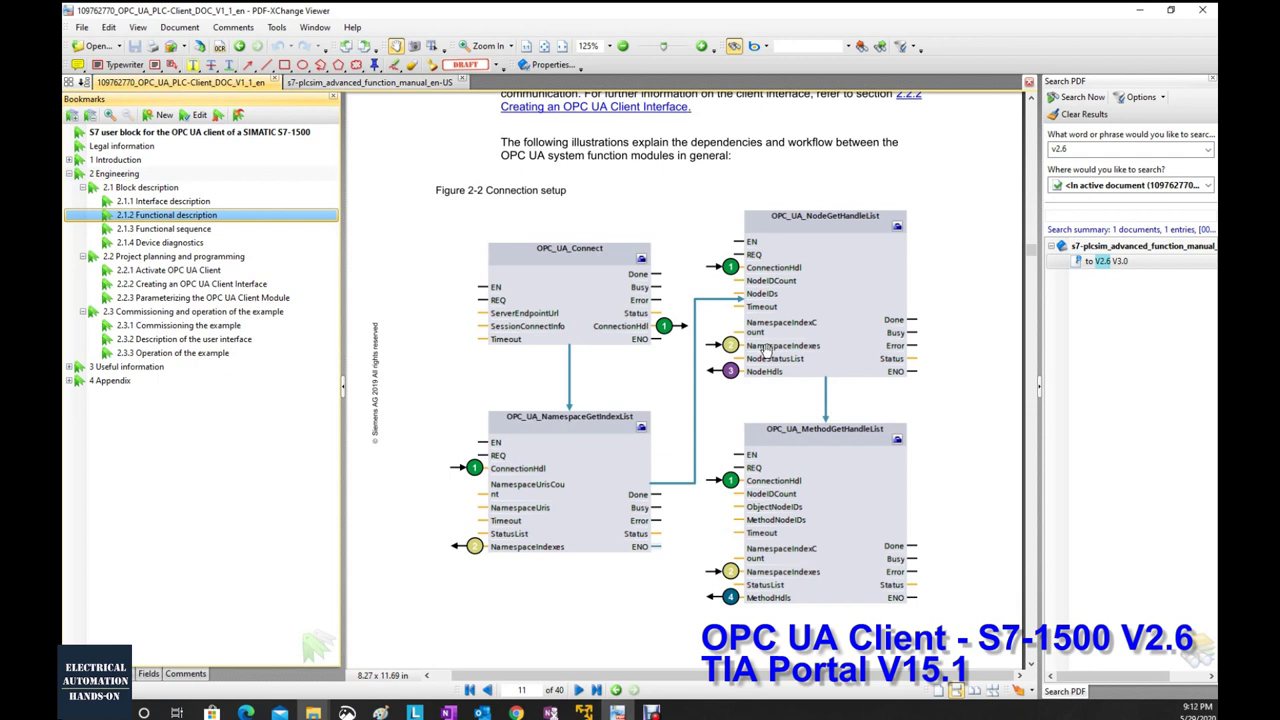
Read the manual's instructions on activating the OPC UA client and creating a client interface with its connection parameters.
left_click(557, 386)
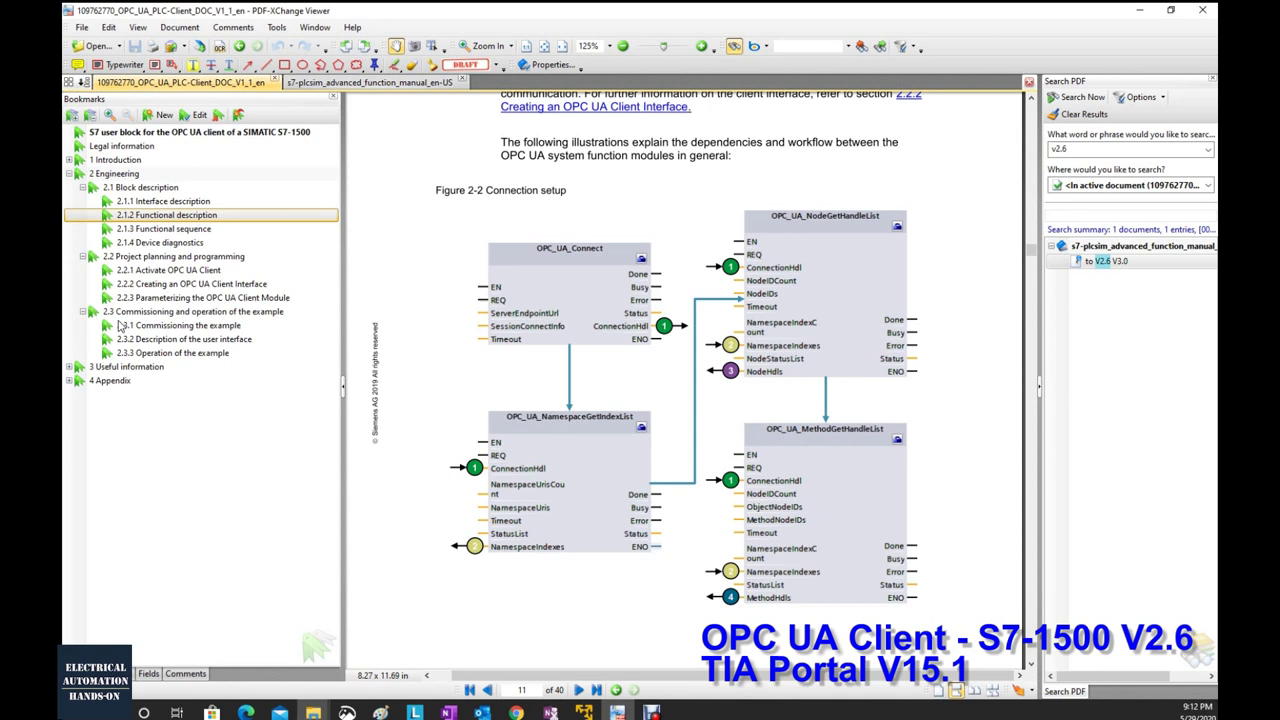
left_click(130, 270)
scroll(873, 368, "up", 1)
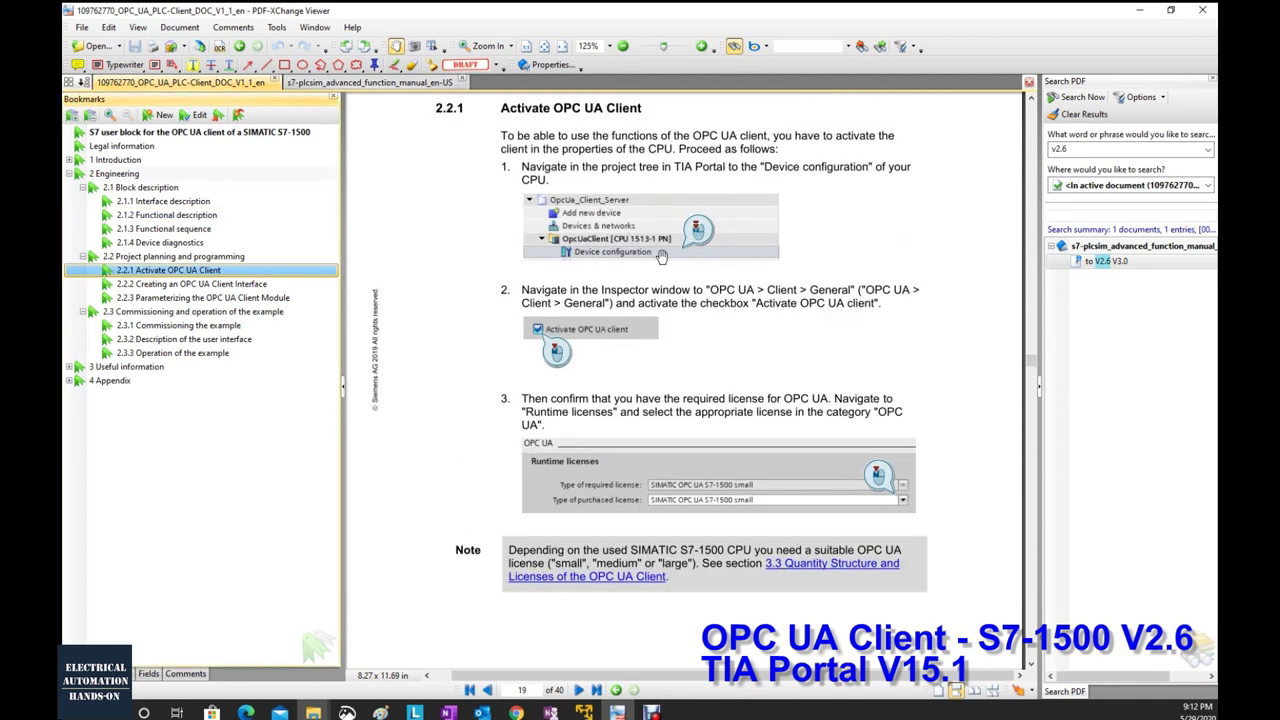
scroll(669, 433, "down", 3)
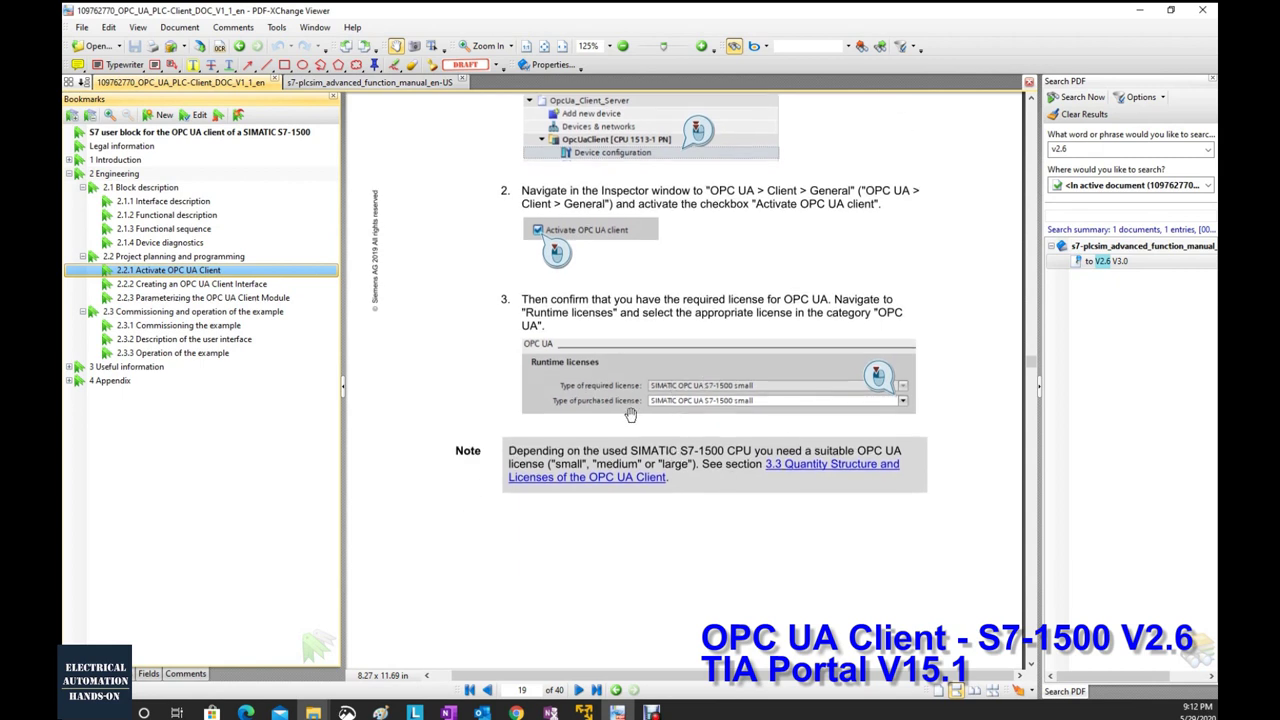
scroll(770, 418, "down", 10)
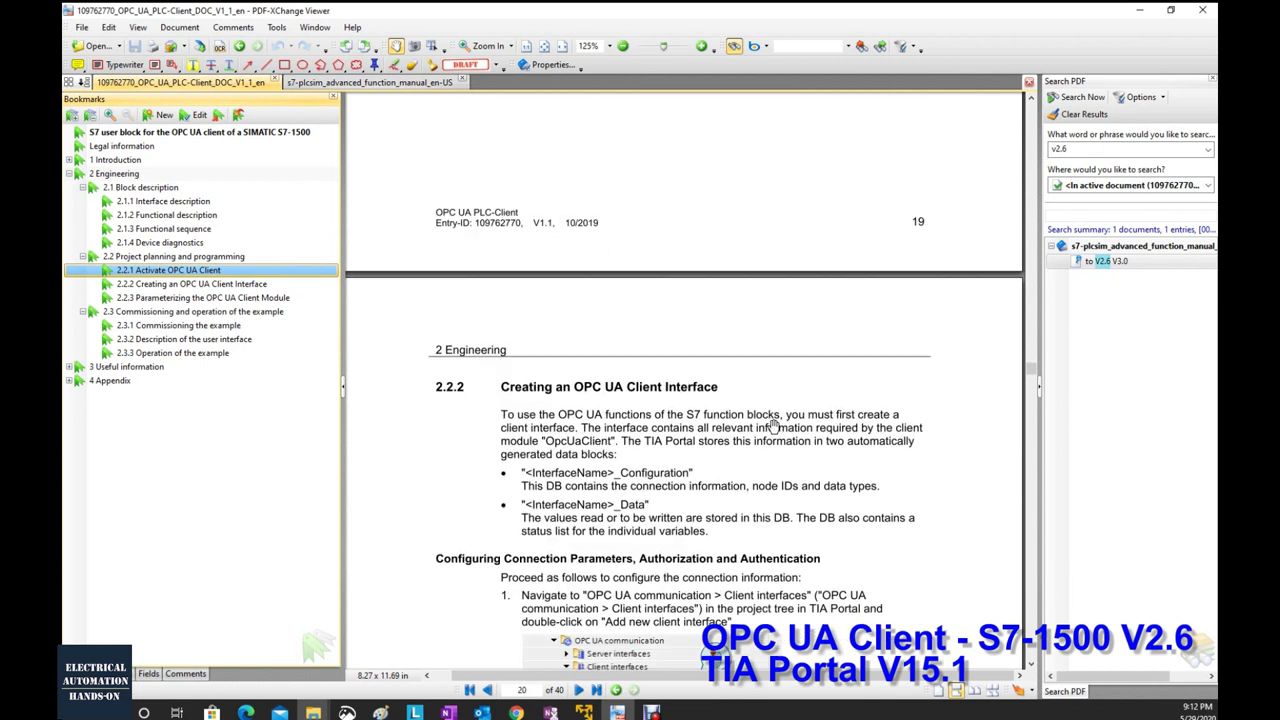
scroll(773, 427, "up", 1)
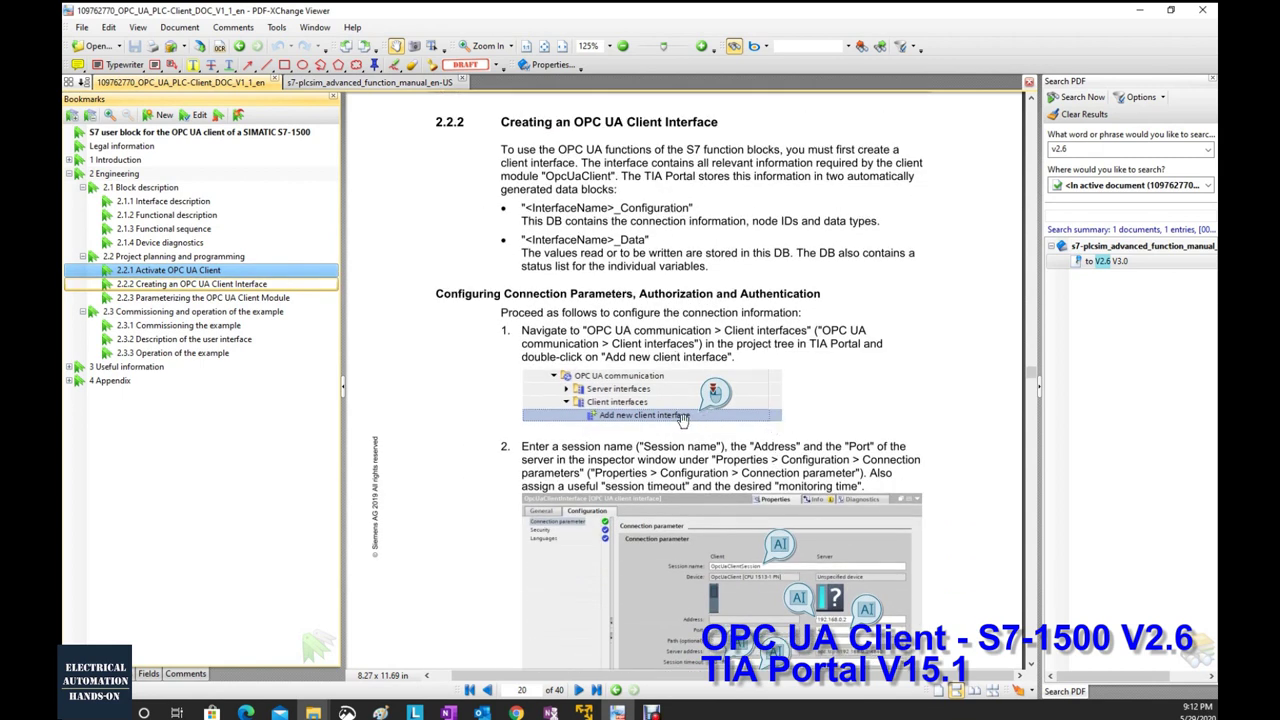
scroll(672, 426, "down", 1)
scroll(672, 426, "down", 5)
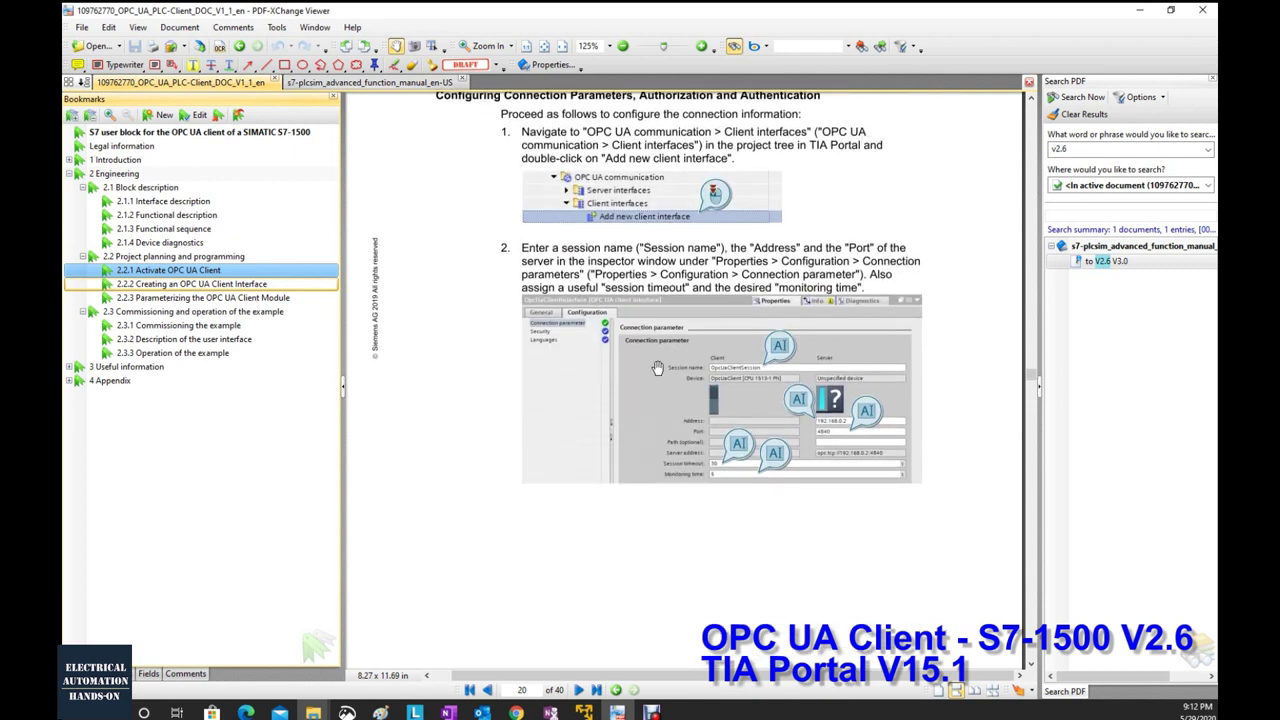
Read the manual's instructions on client security settings and on configuring the read lists, write lists and method lists.
scroll(657, 368, "down", 20)
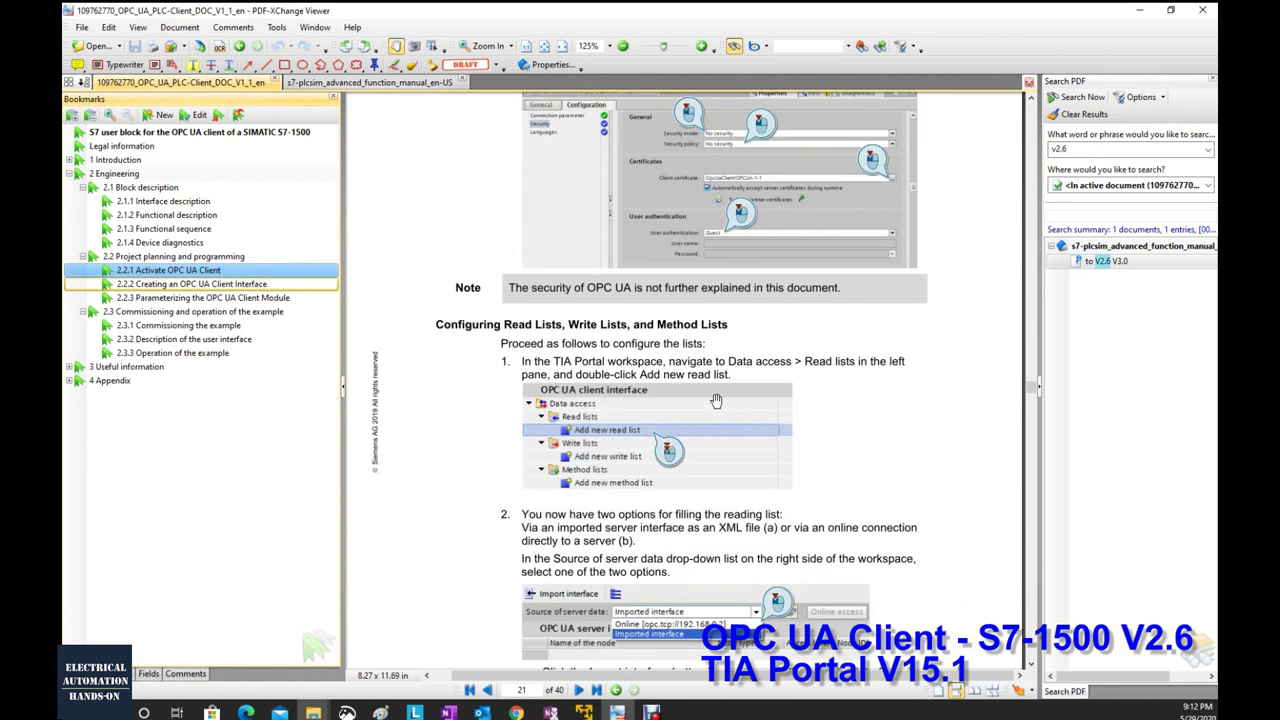
scroll(716, 398, "up", 1)
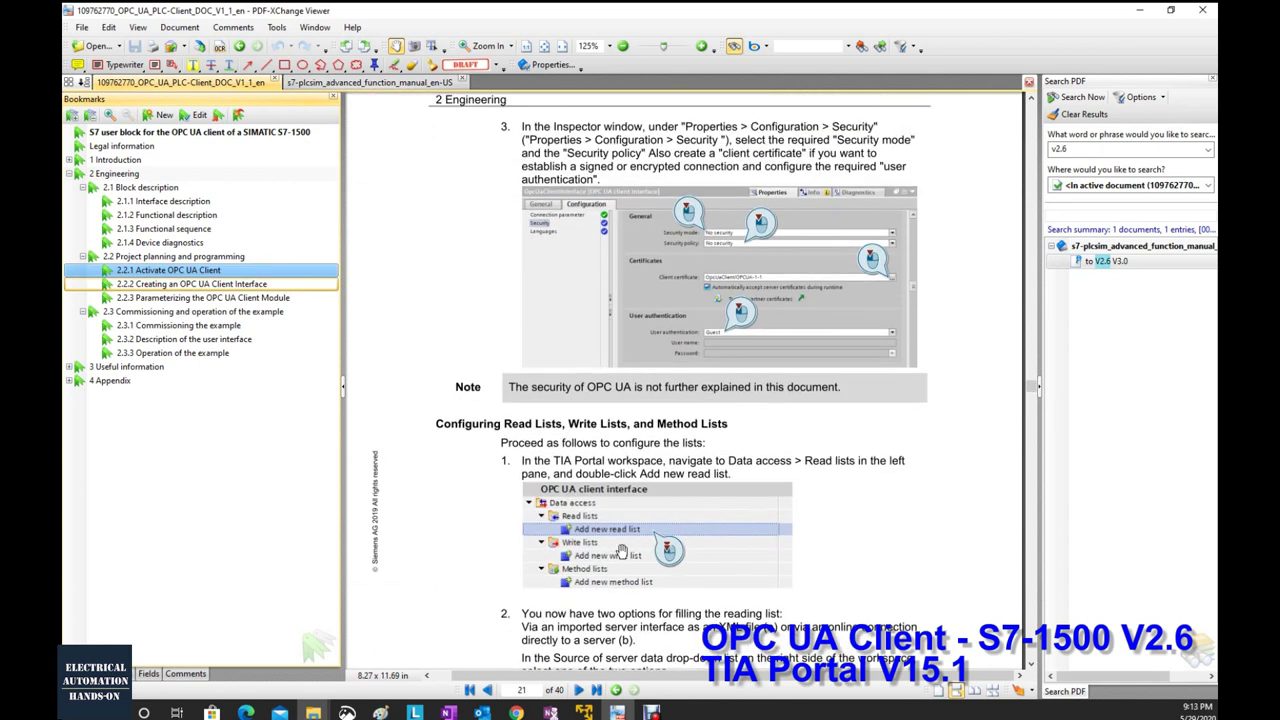
scroll(770, 282, "down", 6)
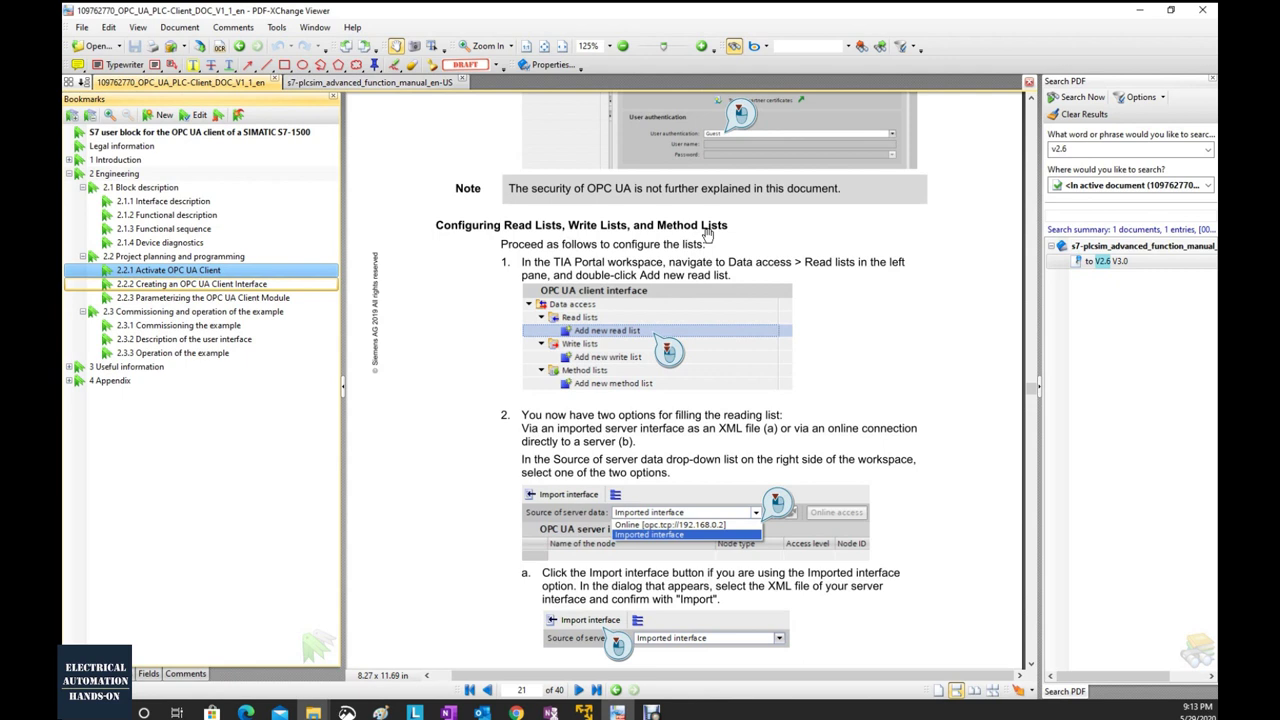
scroll(707, 235, "down", 5)
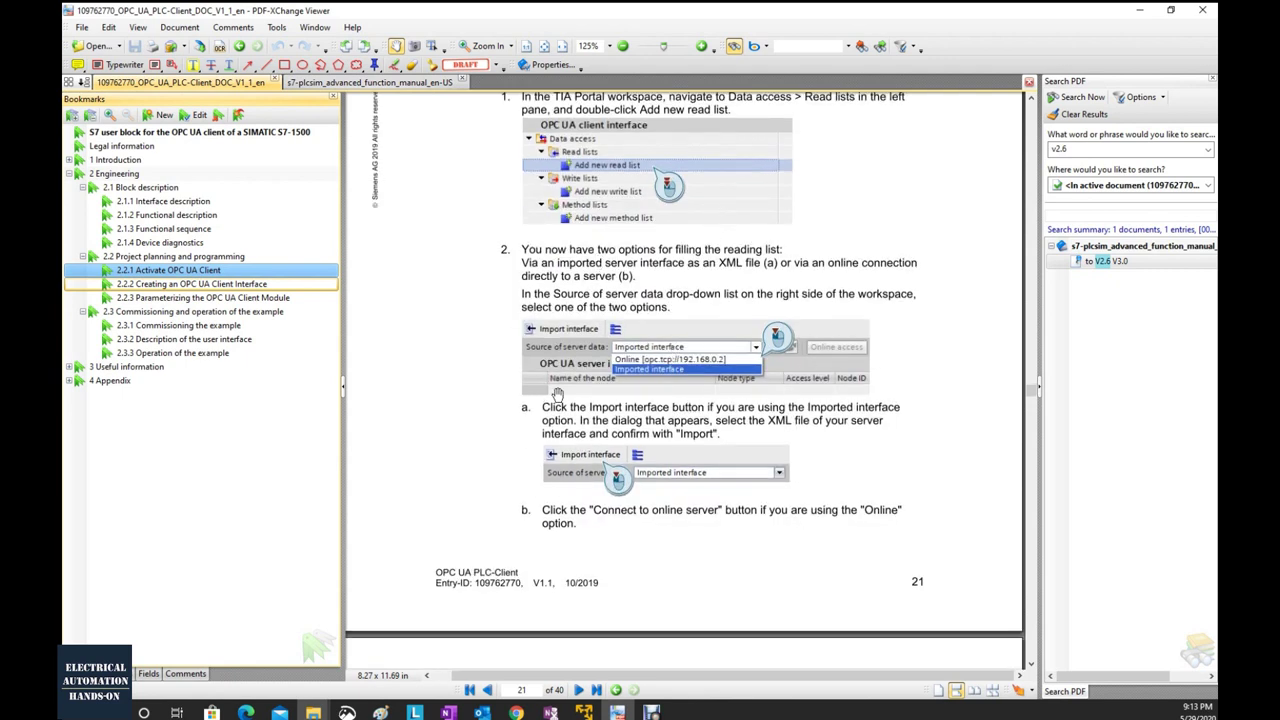
scroll(585, 420, "down", 15)
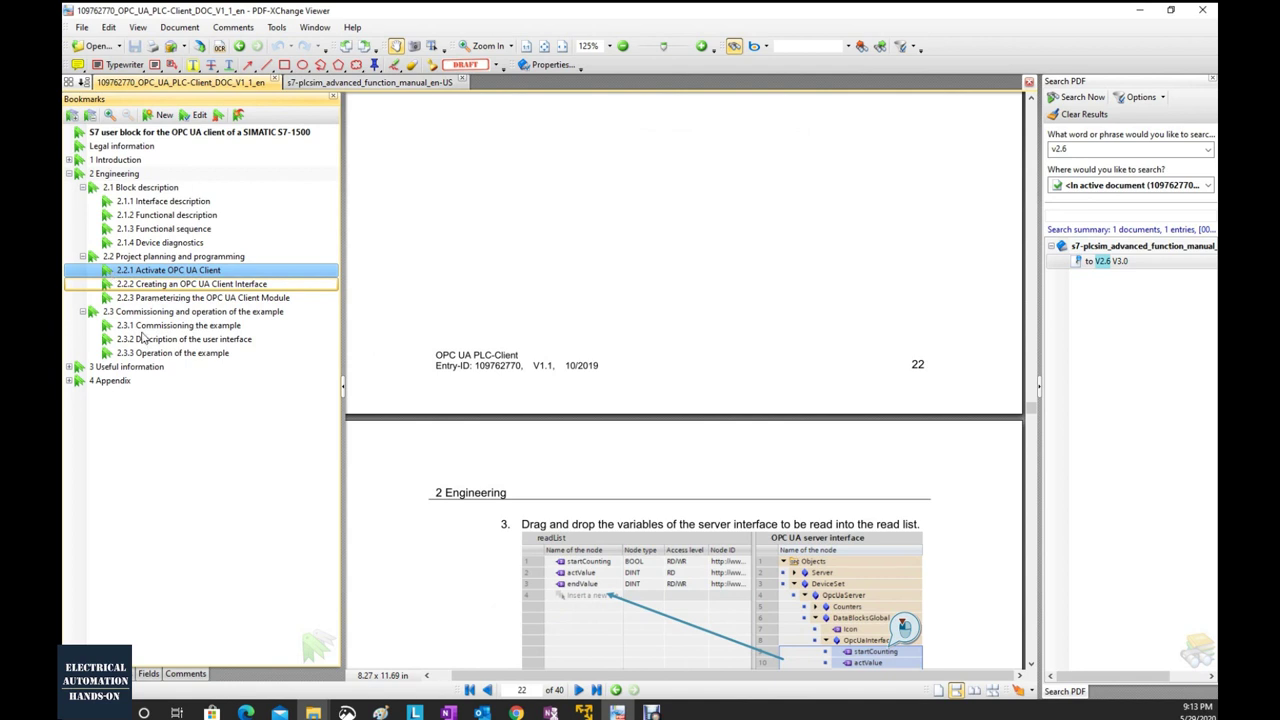
scroll(648, 390, "down", 3)
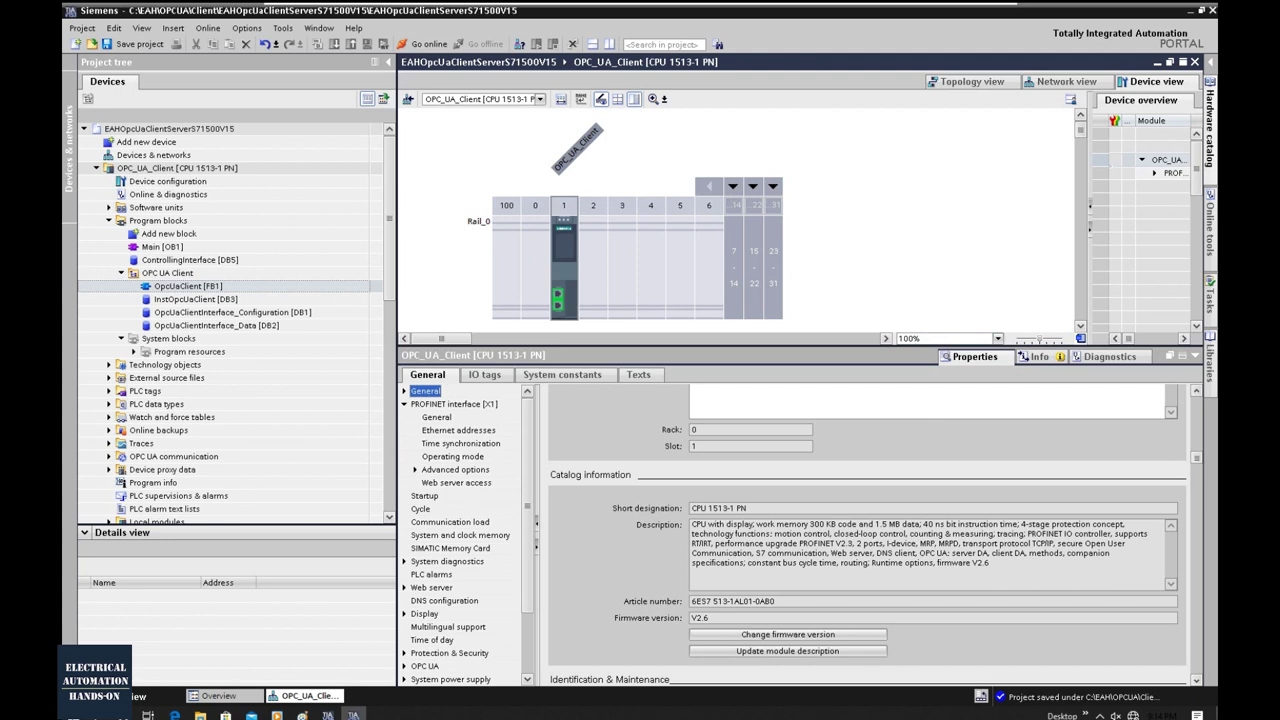
Set the IP address of the OPC_UA_Client CPU's PROFINET interface to 192.168.0.100.
scroll(692, 628, "up", 3)
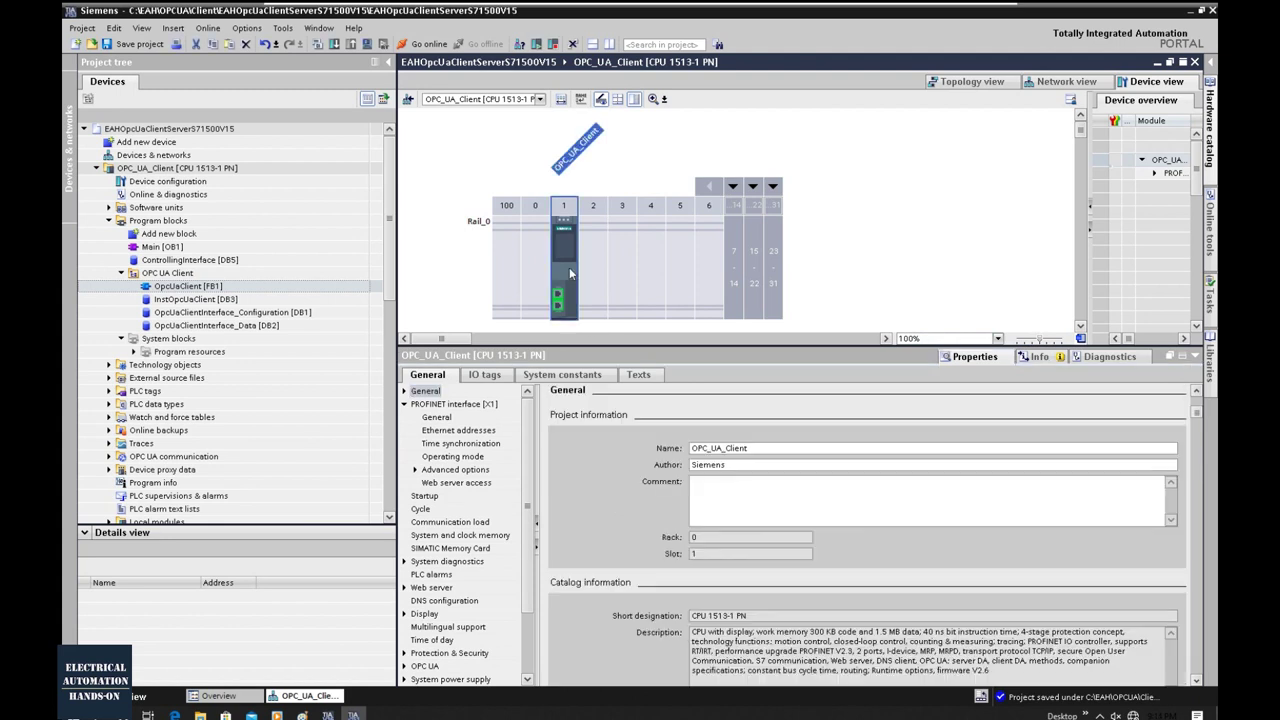
left_click(484, 432)
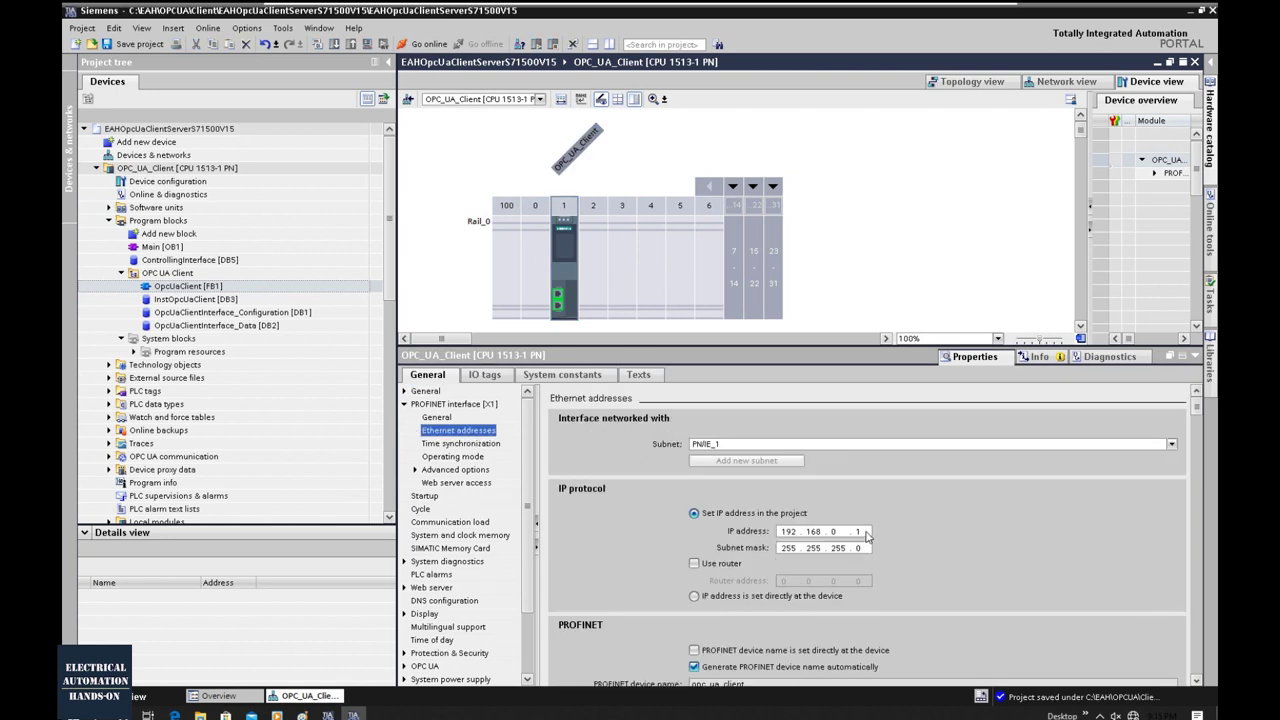
left_click(860, 532)
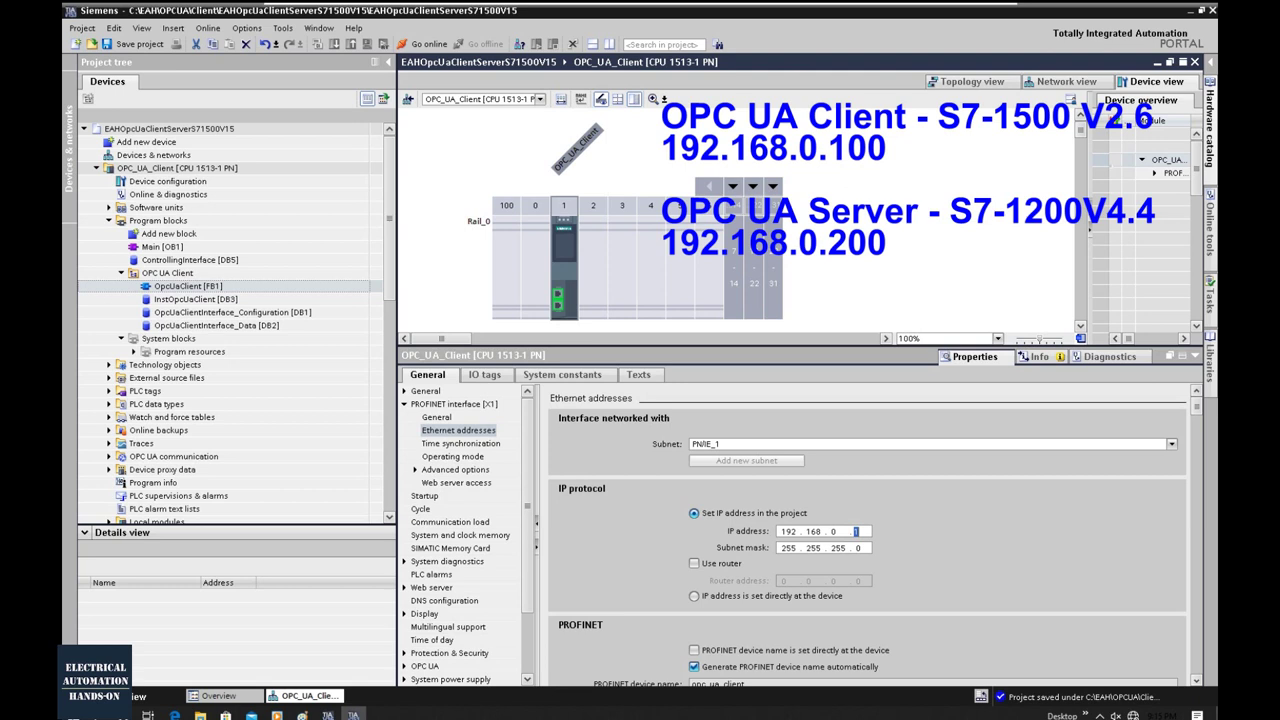
type("100")
Check the activation settings for the OPC UA server and the OPC UA client in the CPU properties.
scroll(489, 519, "down", 2)
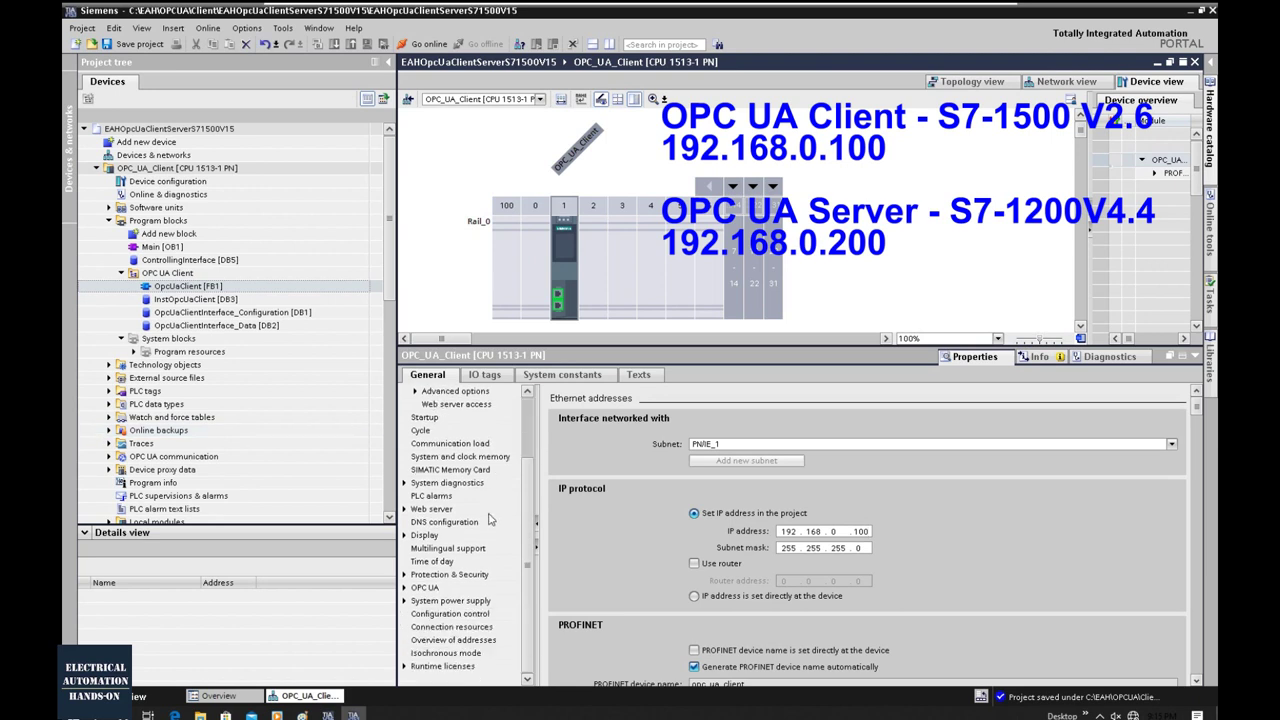
left_click(432, 588)
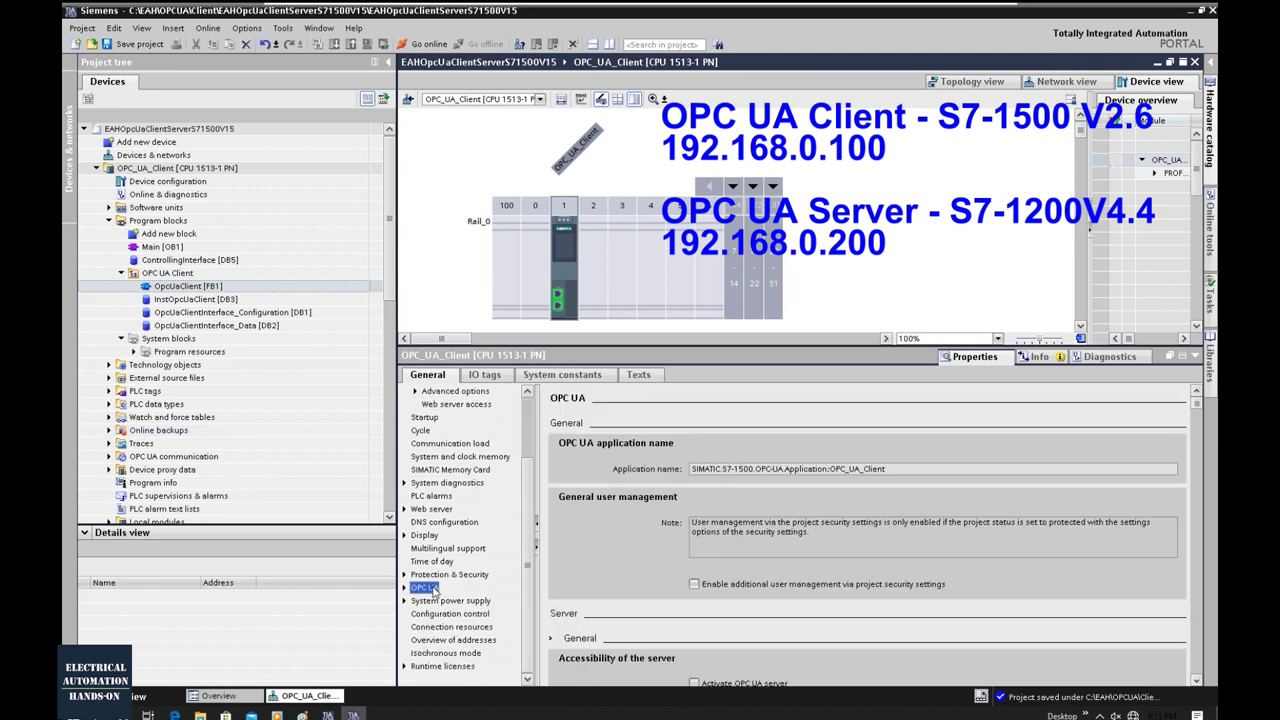
left_click(405, 588)
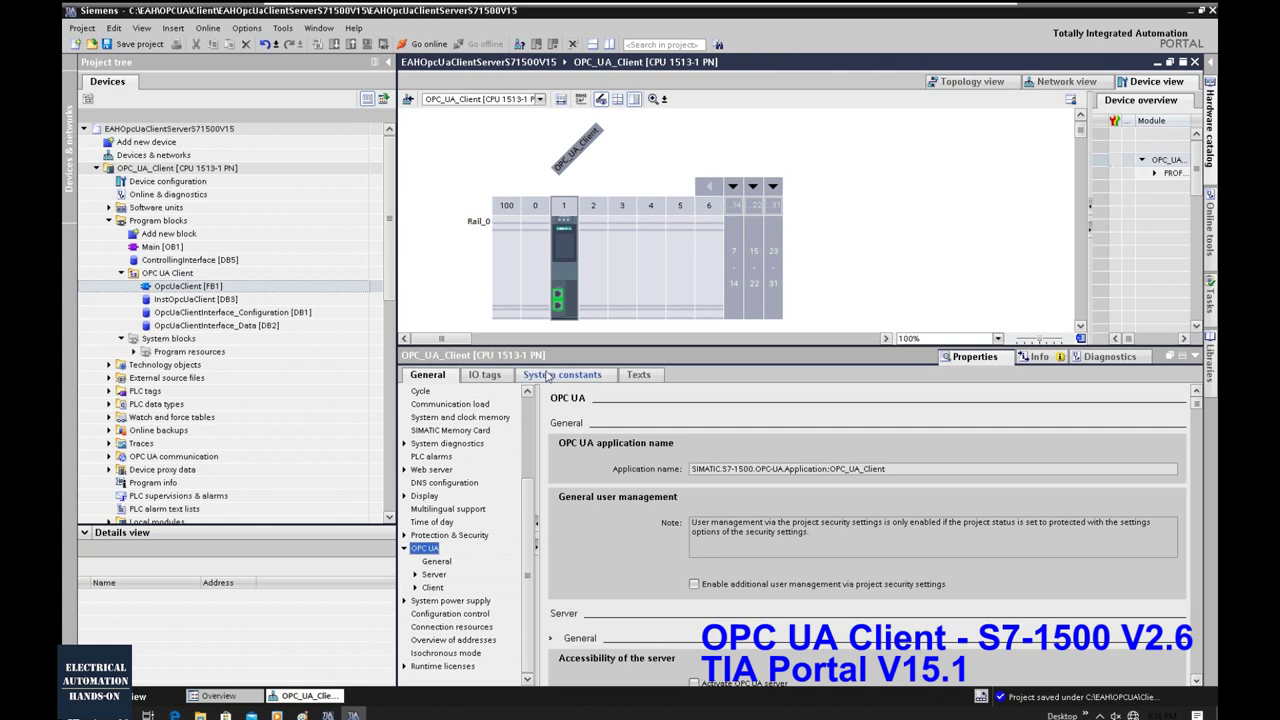
left_click(433, 577)
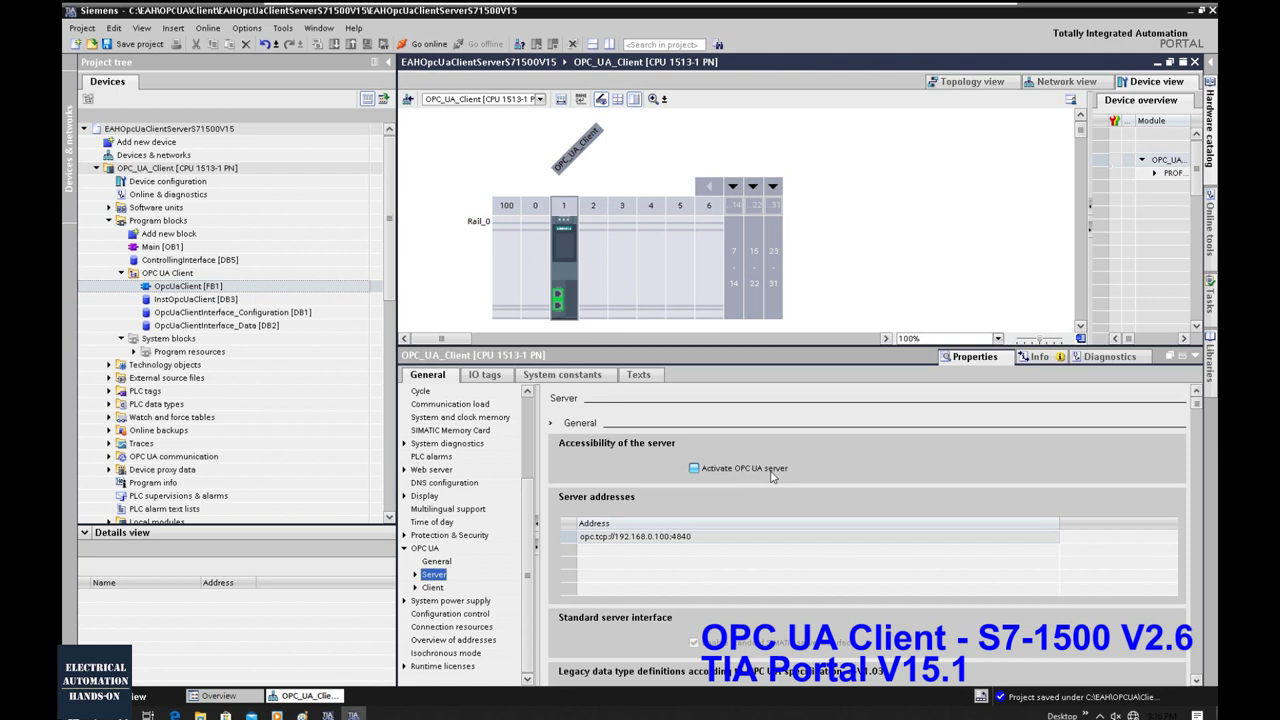
left_click(432, 590)
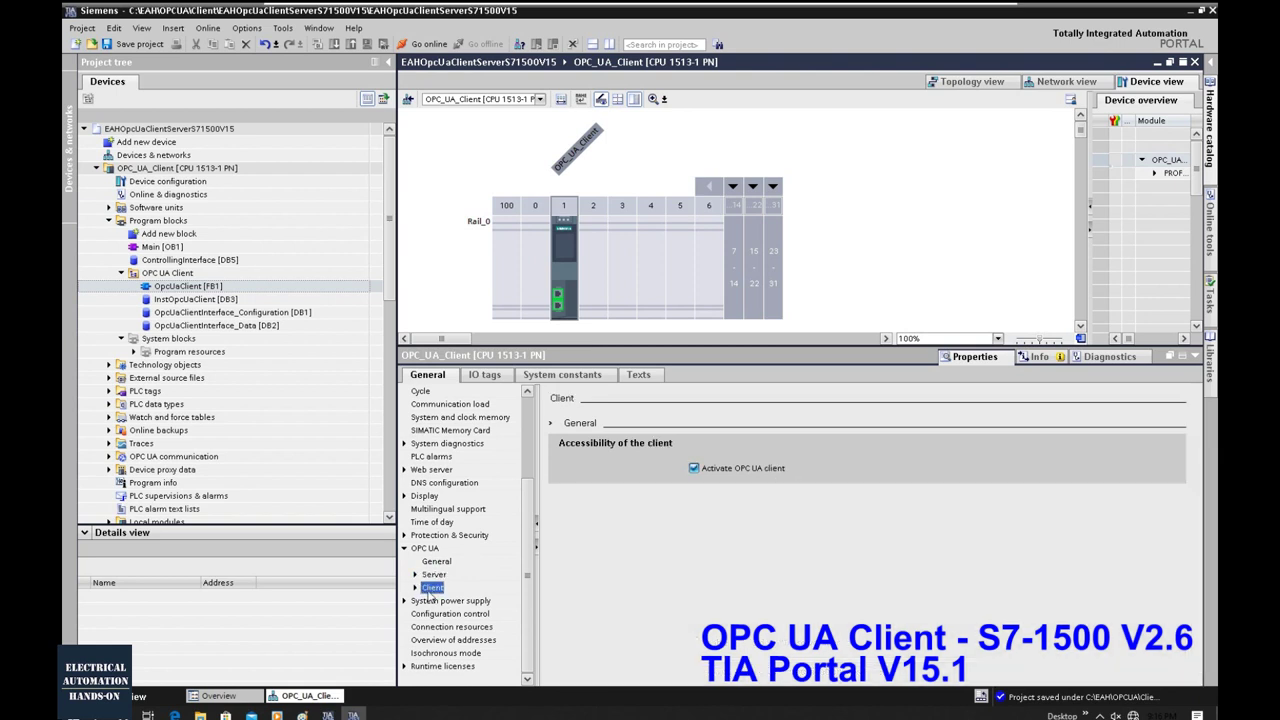
left_click(415, 587)
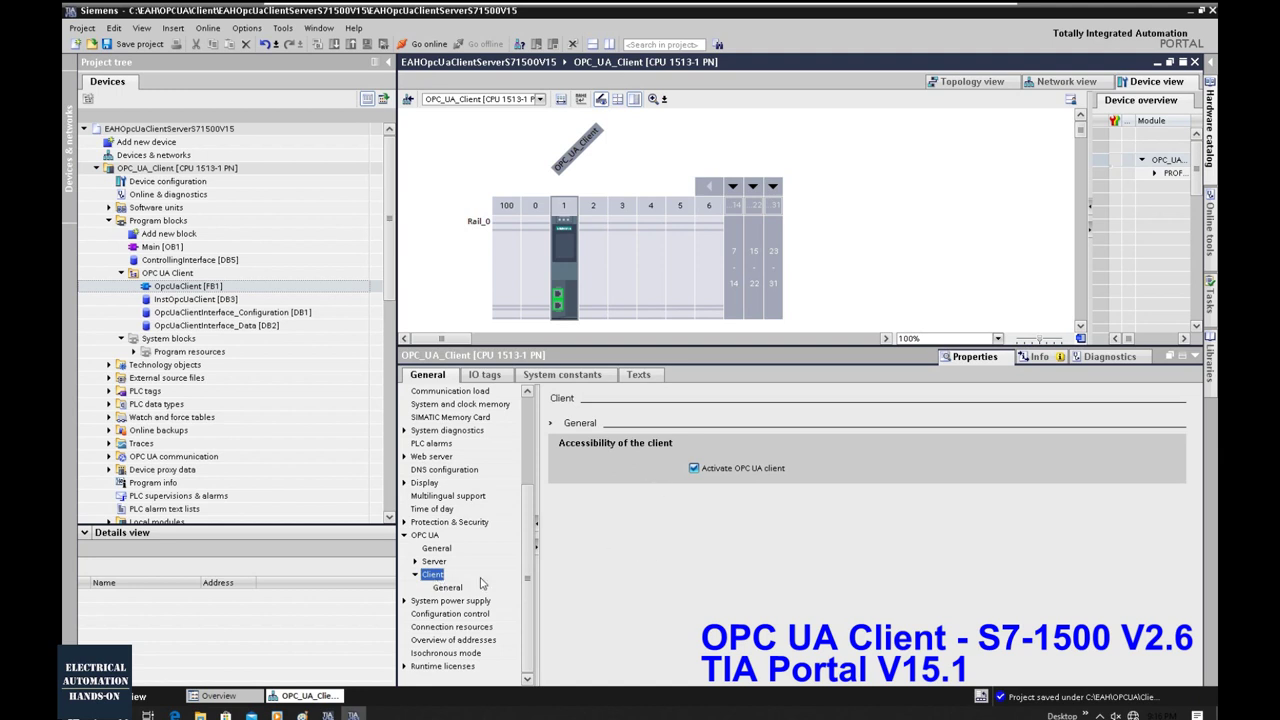
left_click(449, 588)
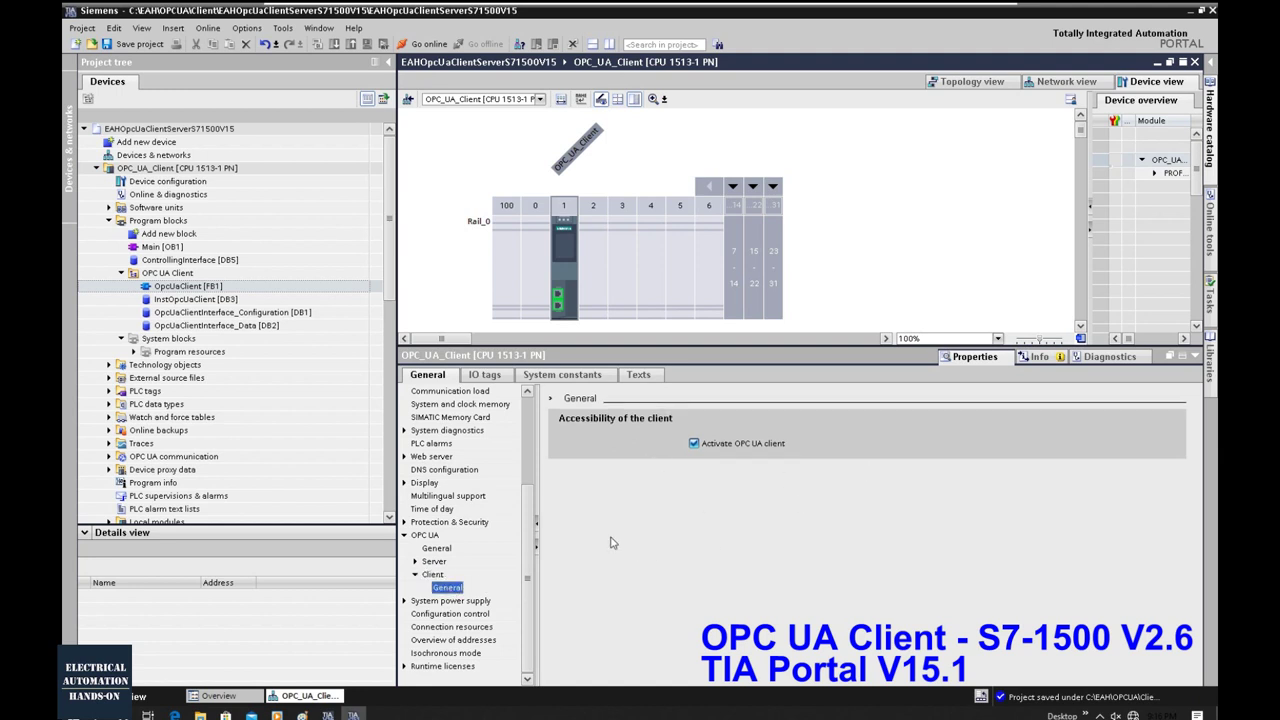
left_click(436, 575)
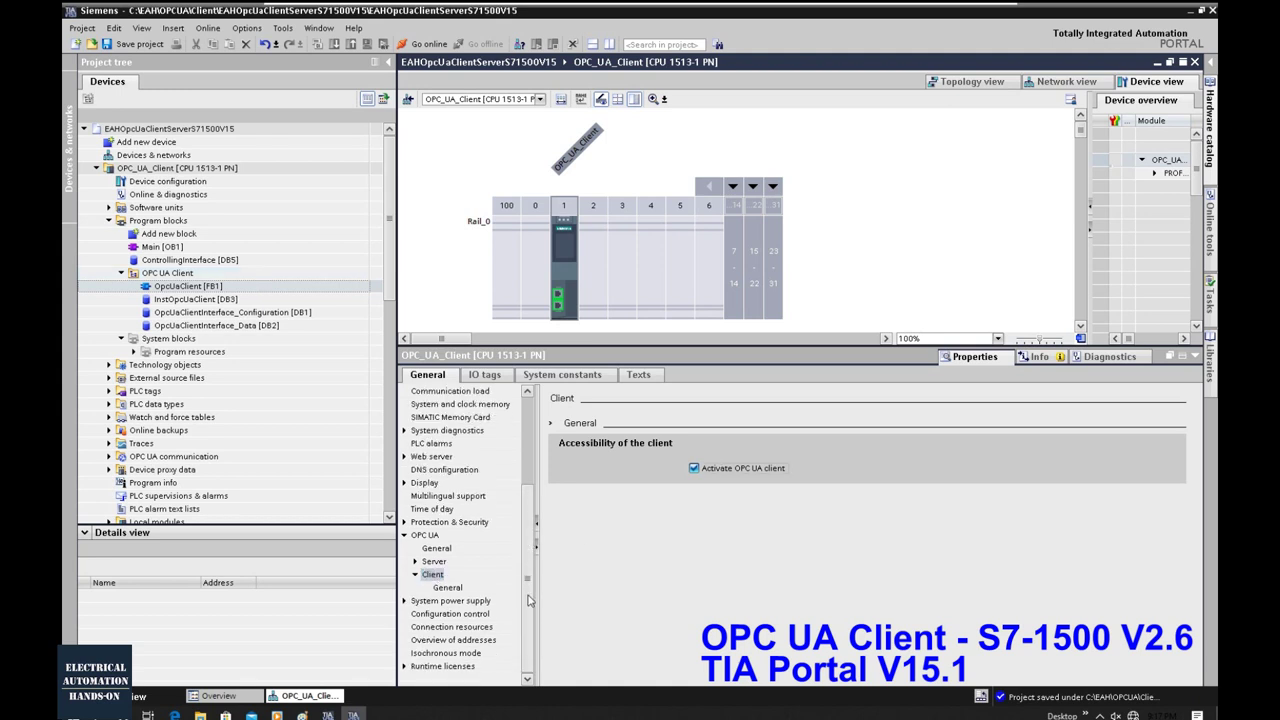
Select SIMATIC OPC UA S7-1500 small as the purchased OPC UA runtime license and recheck the client activation and runtime license settings.
left_click(404, 666)
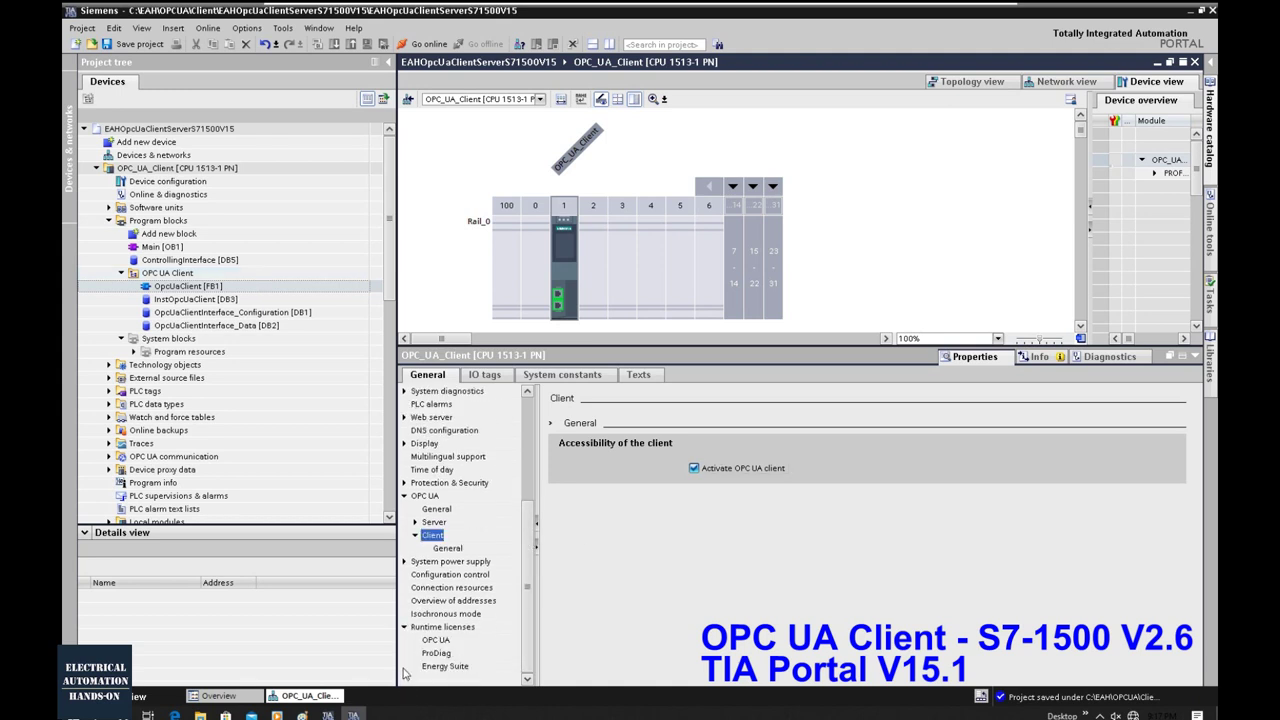
left_click(446, 638)
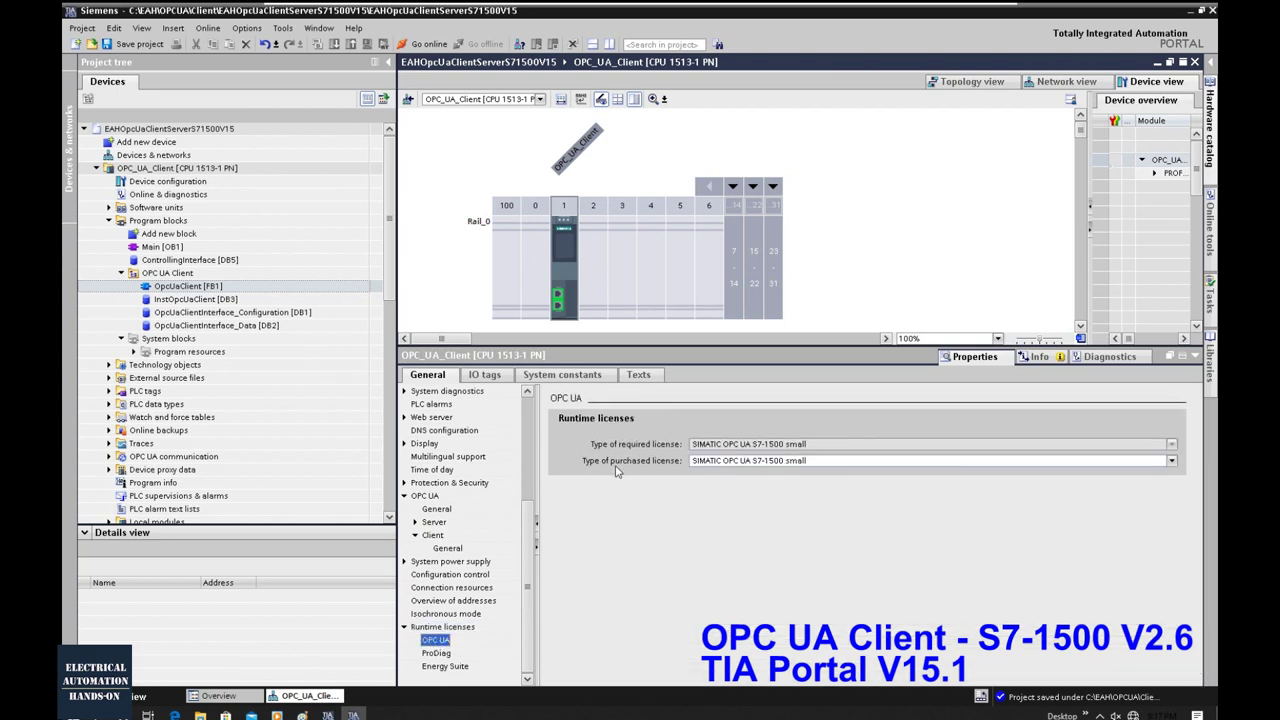
left_click(1165, 462)
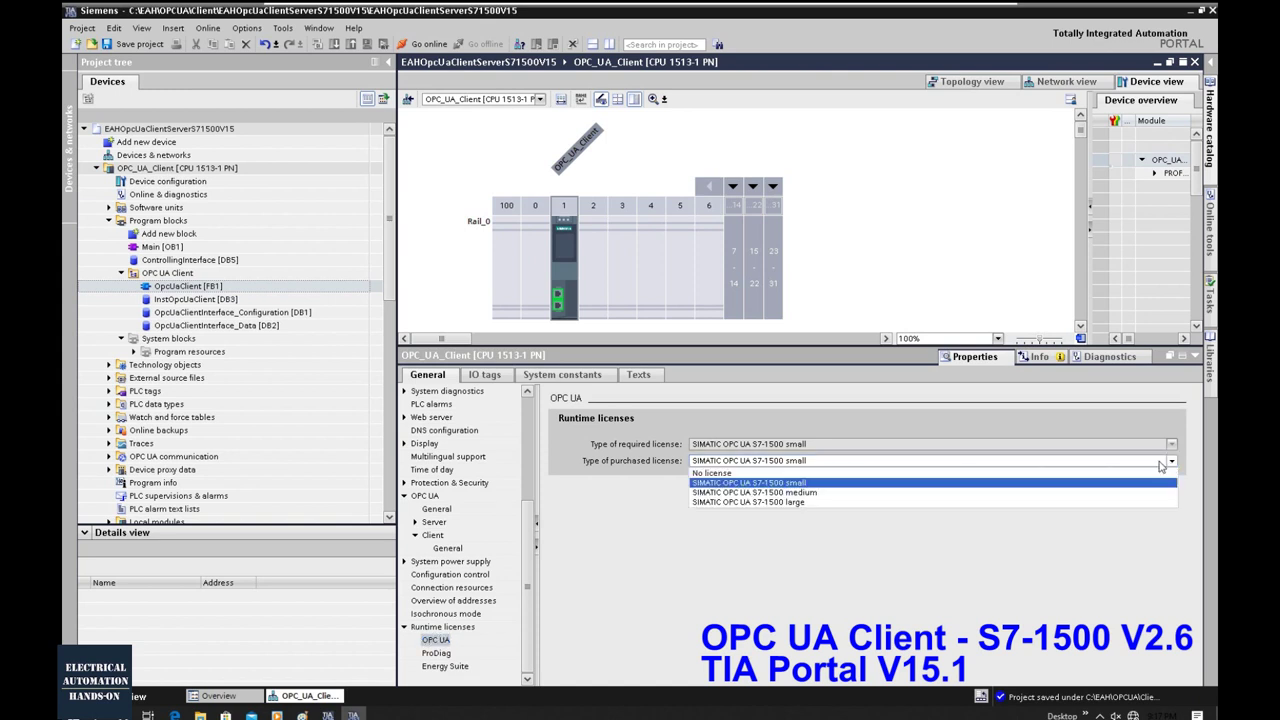
left_click(829, 486)
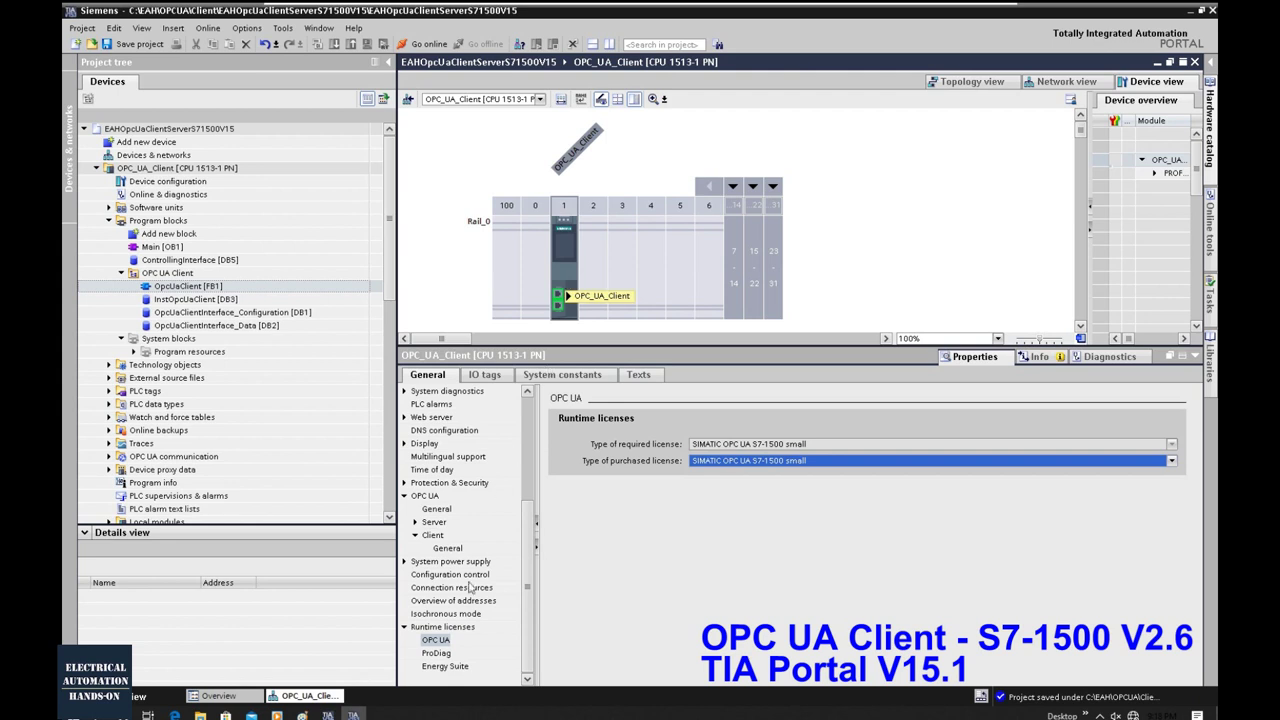
left_click(434, 536)
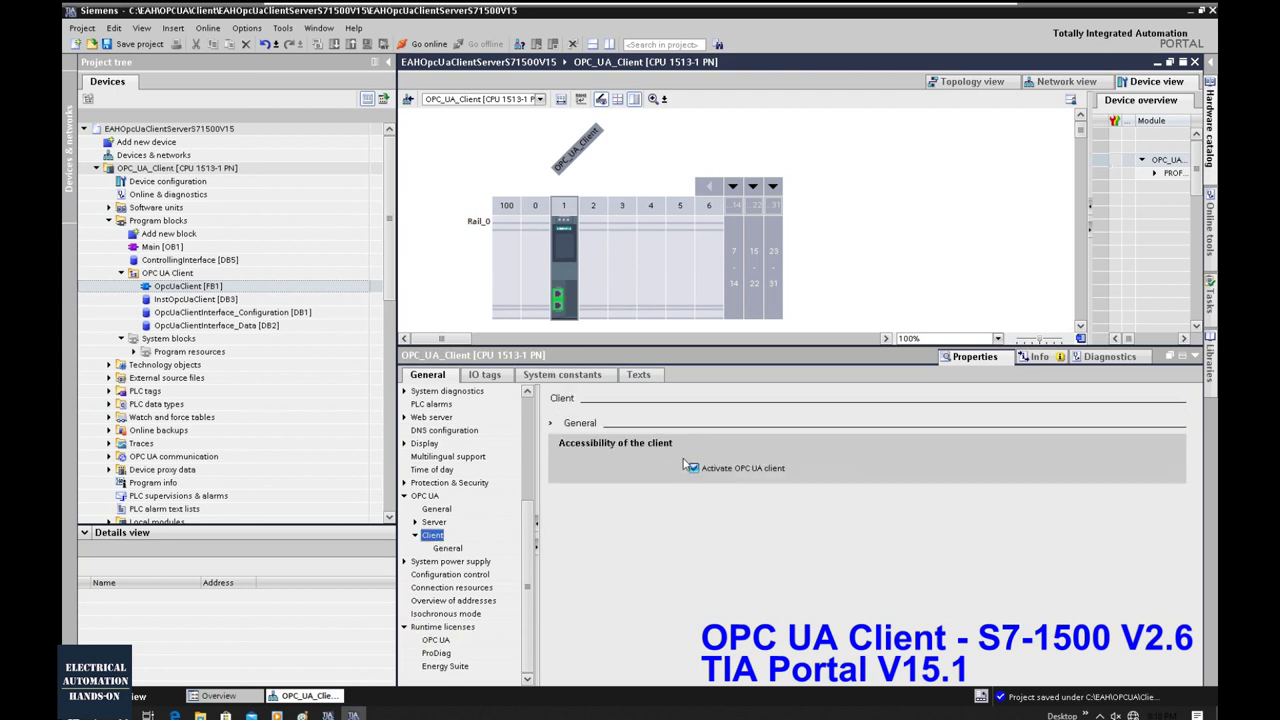
left_click(443, 627)
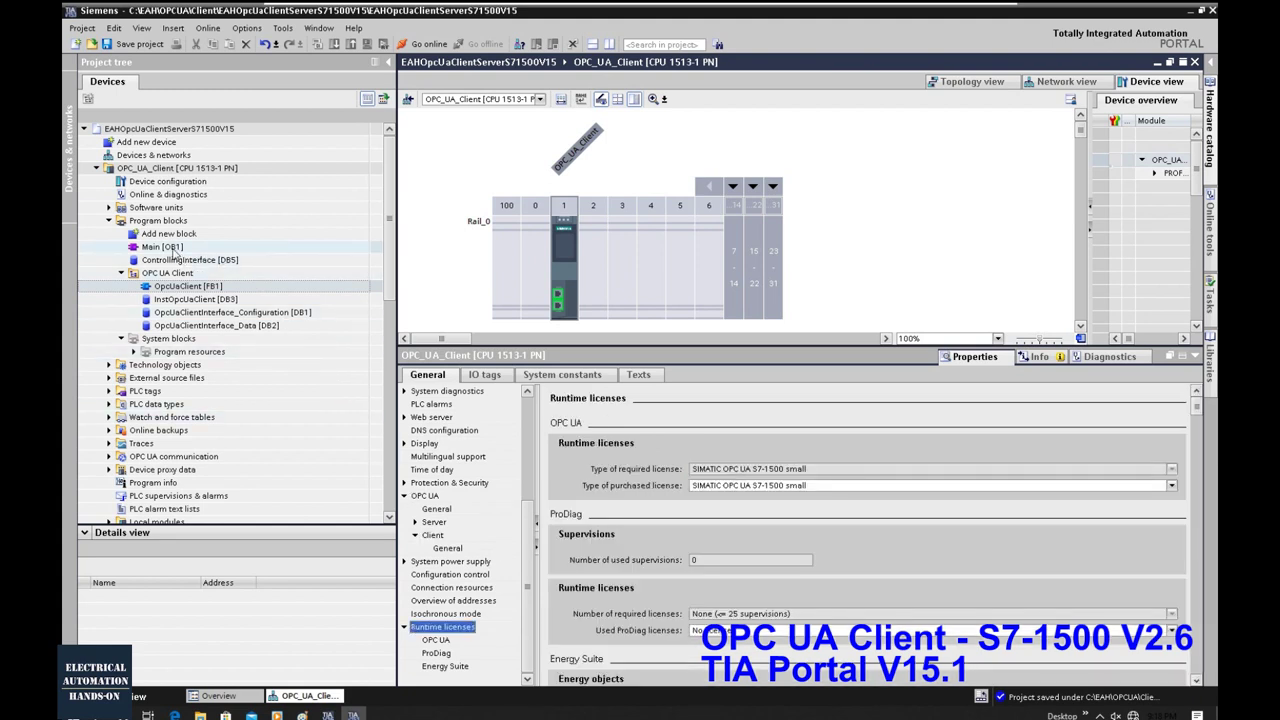
Open Main [OB1] and examine the inputs and outputs of the OpcUaClient block call in Network 1.
double_click(173, 248)
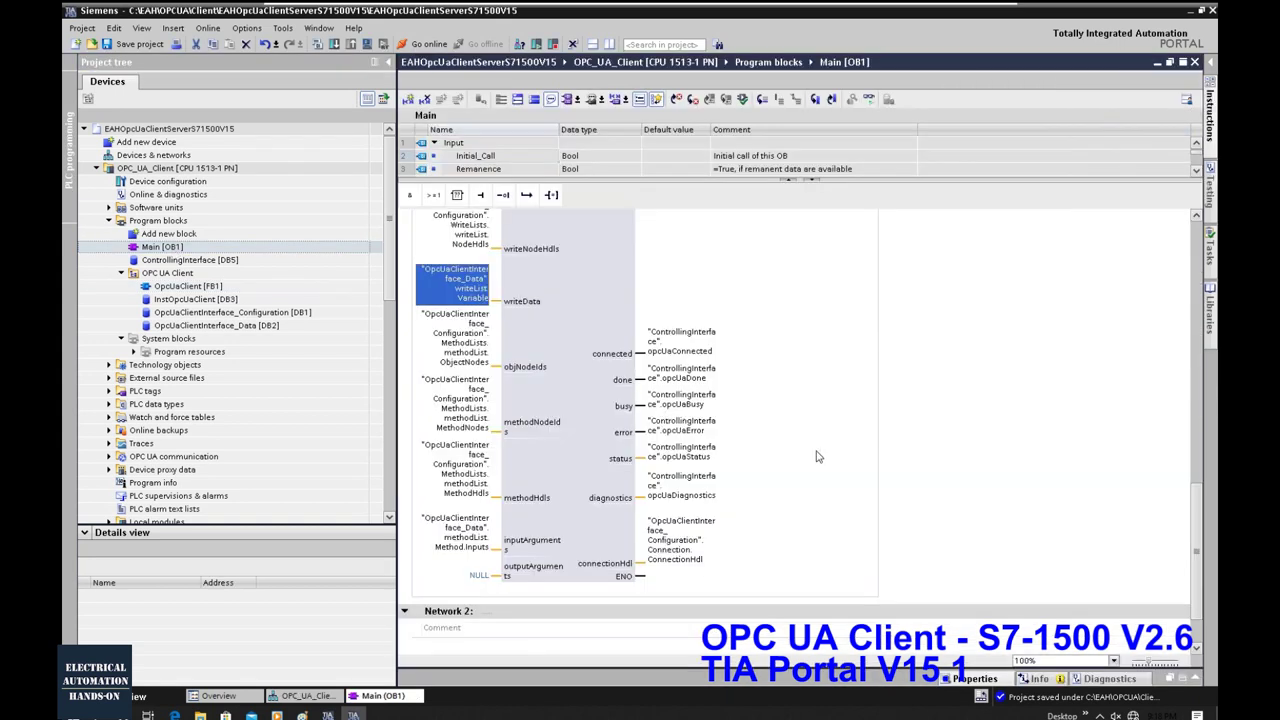
scroll(816, 456, "up", 5)
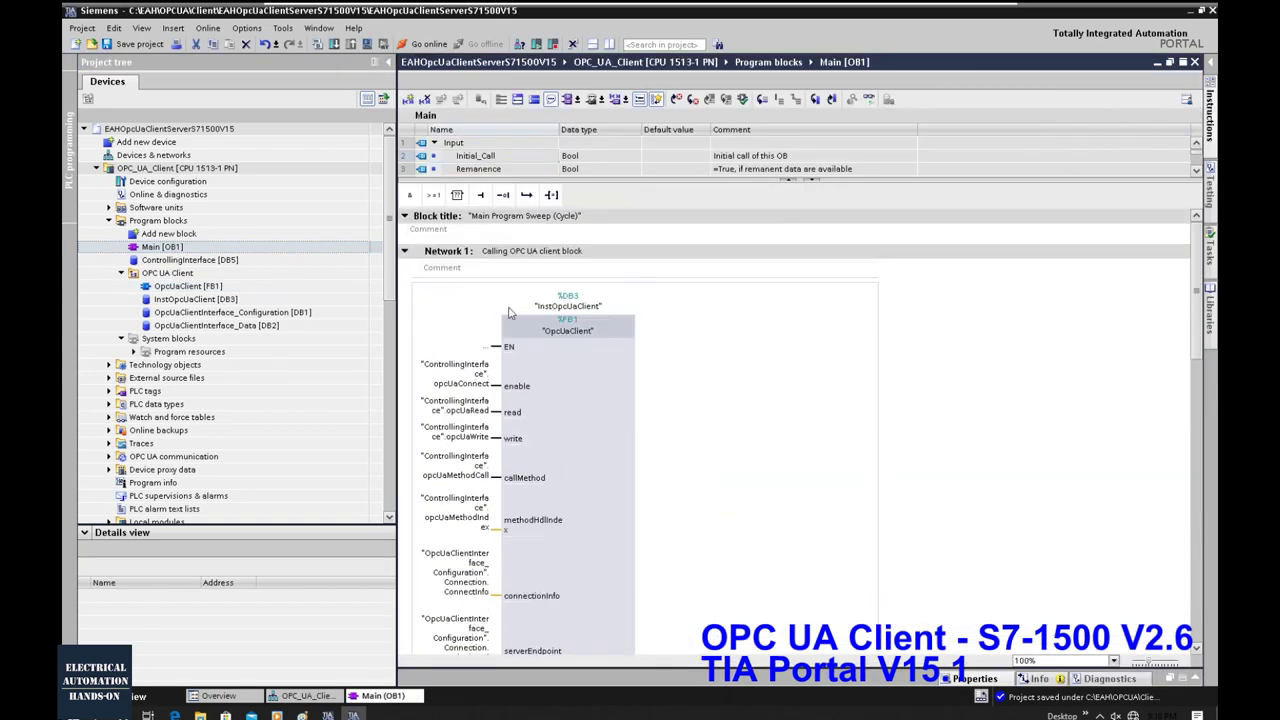
scroll(568, 336, "down", 3)
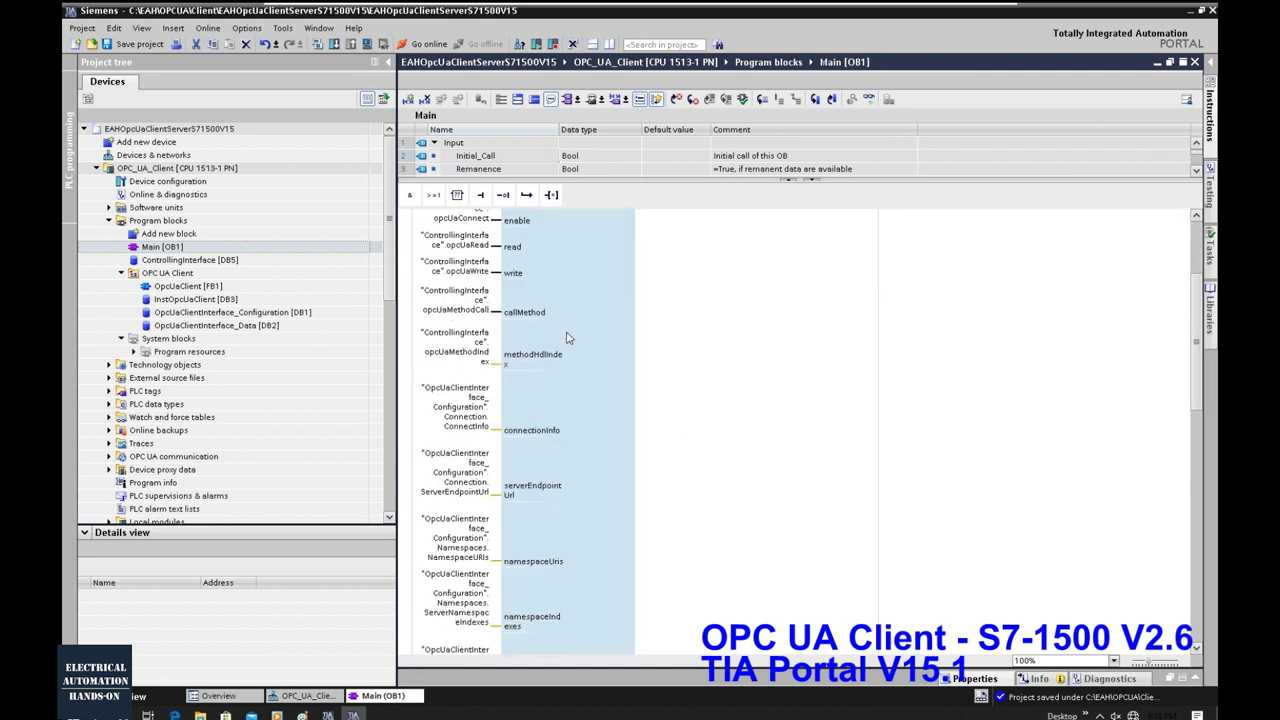
scroll(568, 337, "up", 3)
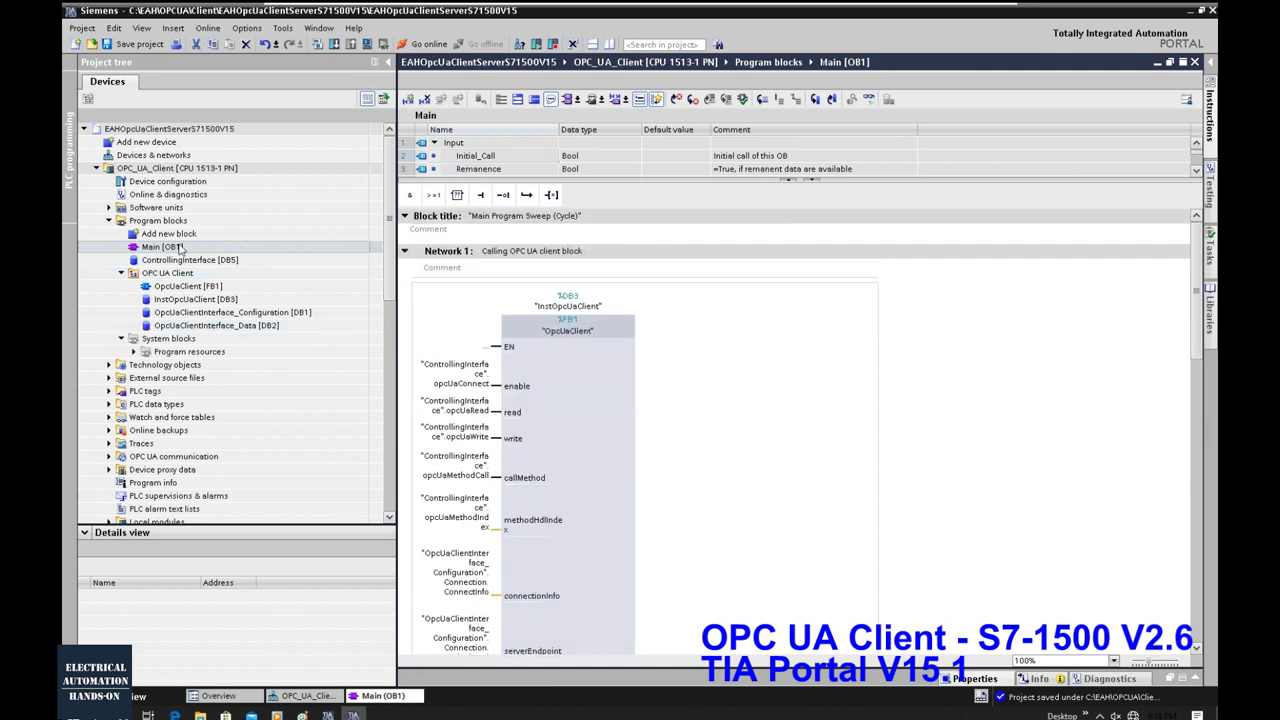
scroll(577, 320, "down", 5)
scroll(577, 320, "down", 5)
scroll(580, 325, "up", 10)
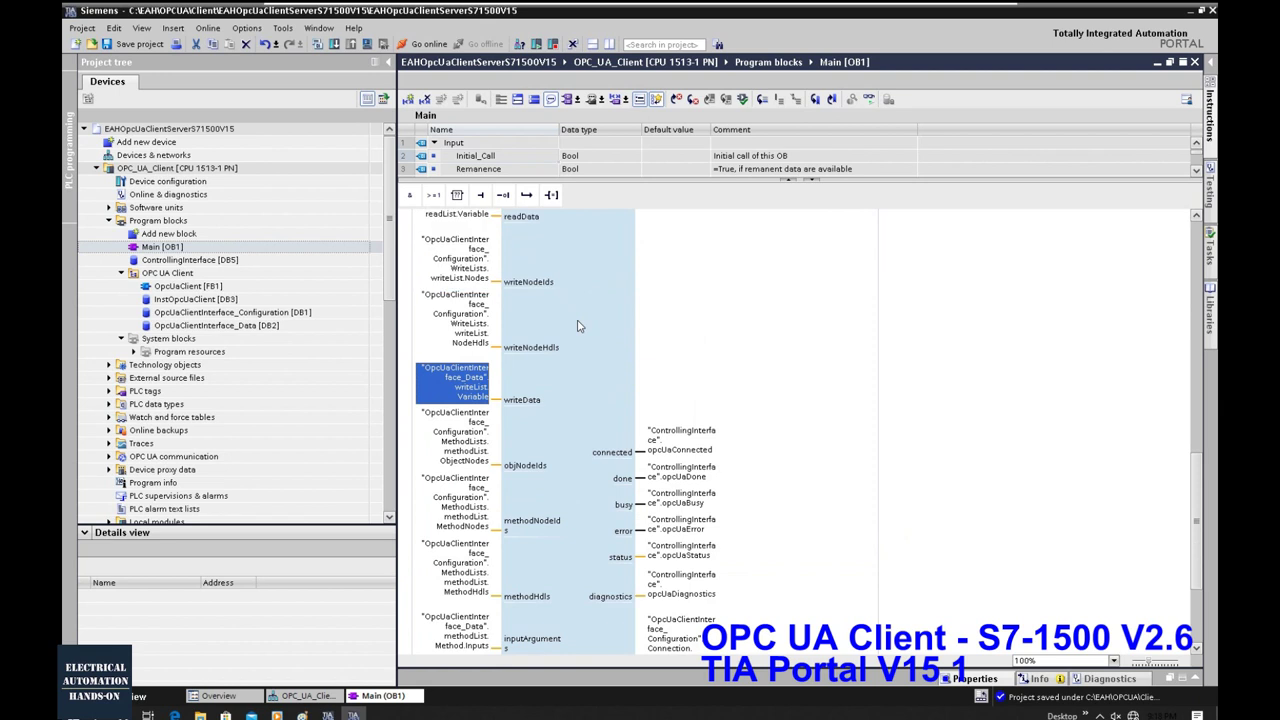
scroll(591, 385, "down", 3)
scroll(585, 390, "down", 10)
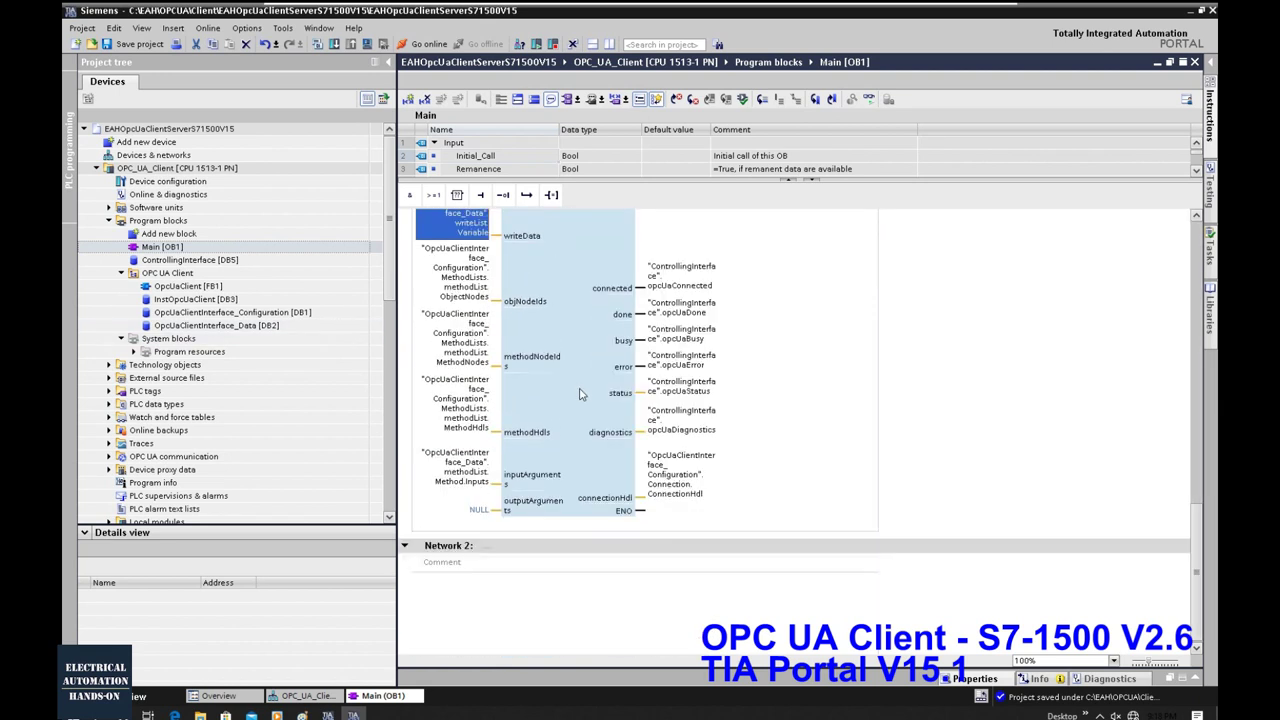
Open the ControllingOpcUaClient watch table and examine the opcUaRead and opcUaWrite control entries of ControllingInterface.
scroll(580, 393, "up", 10)
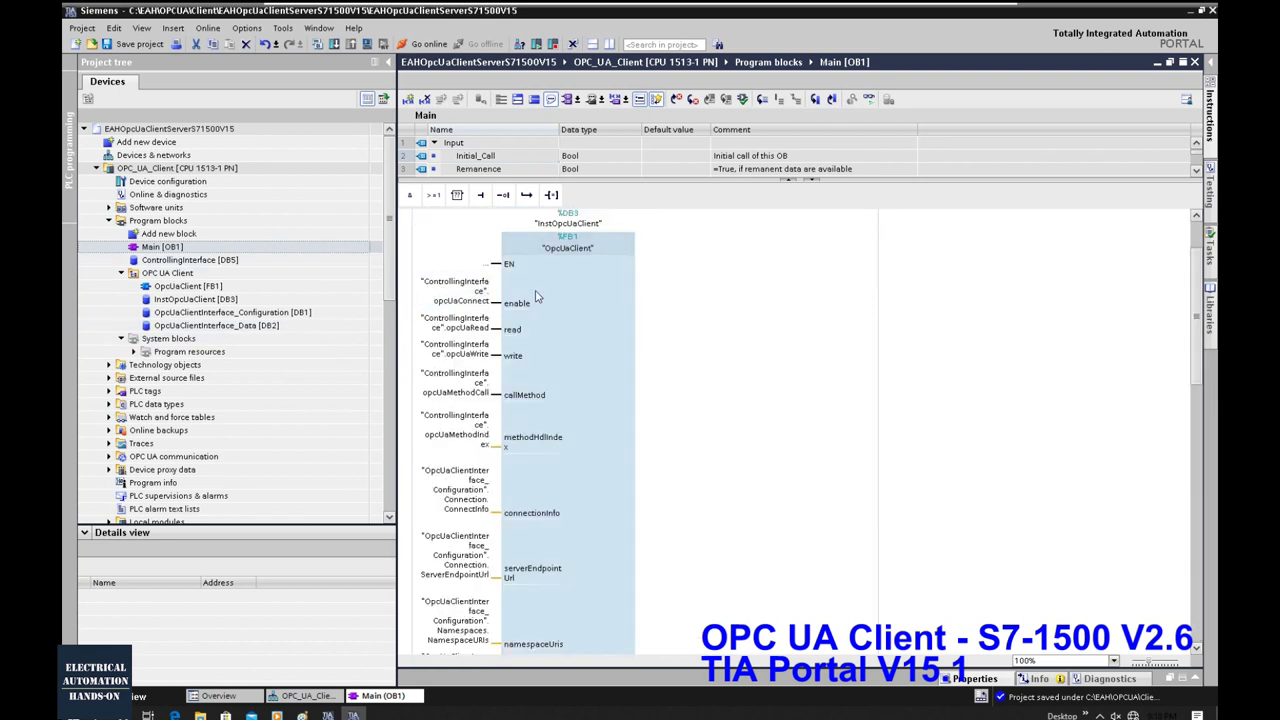
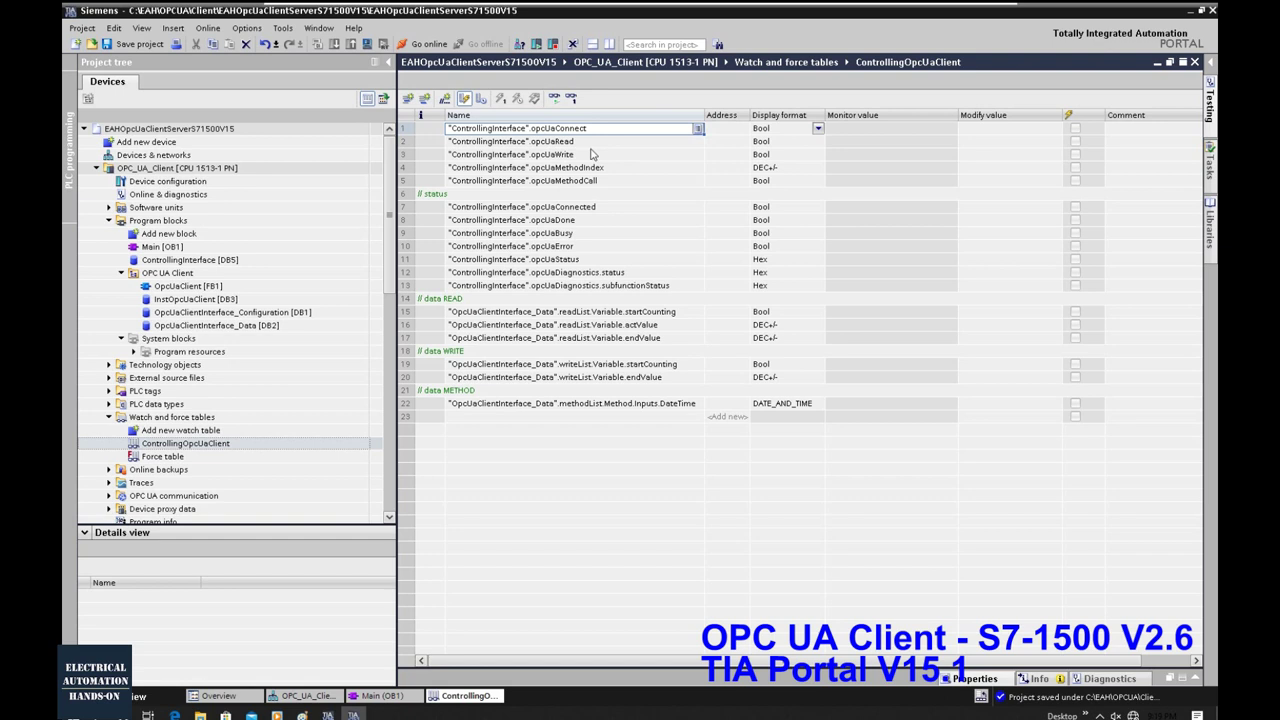
left_click(566, 143)
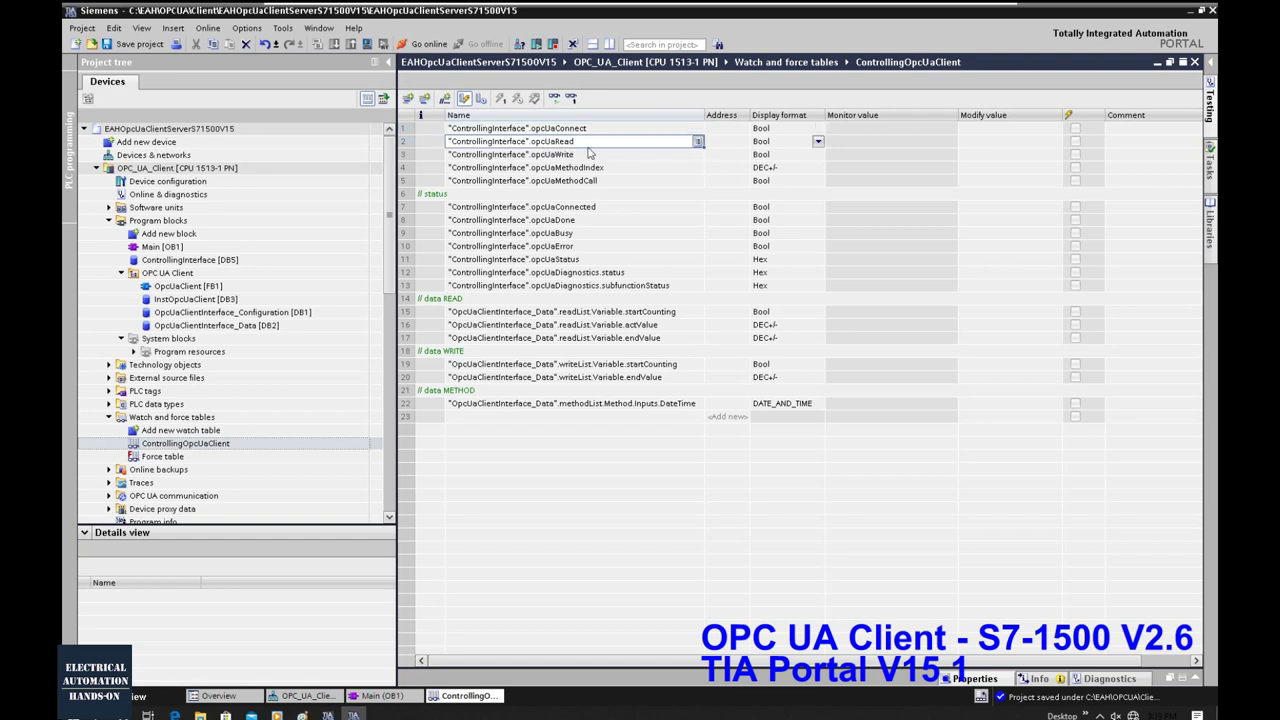
left_click(559, 158)
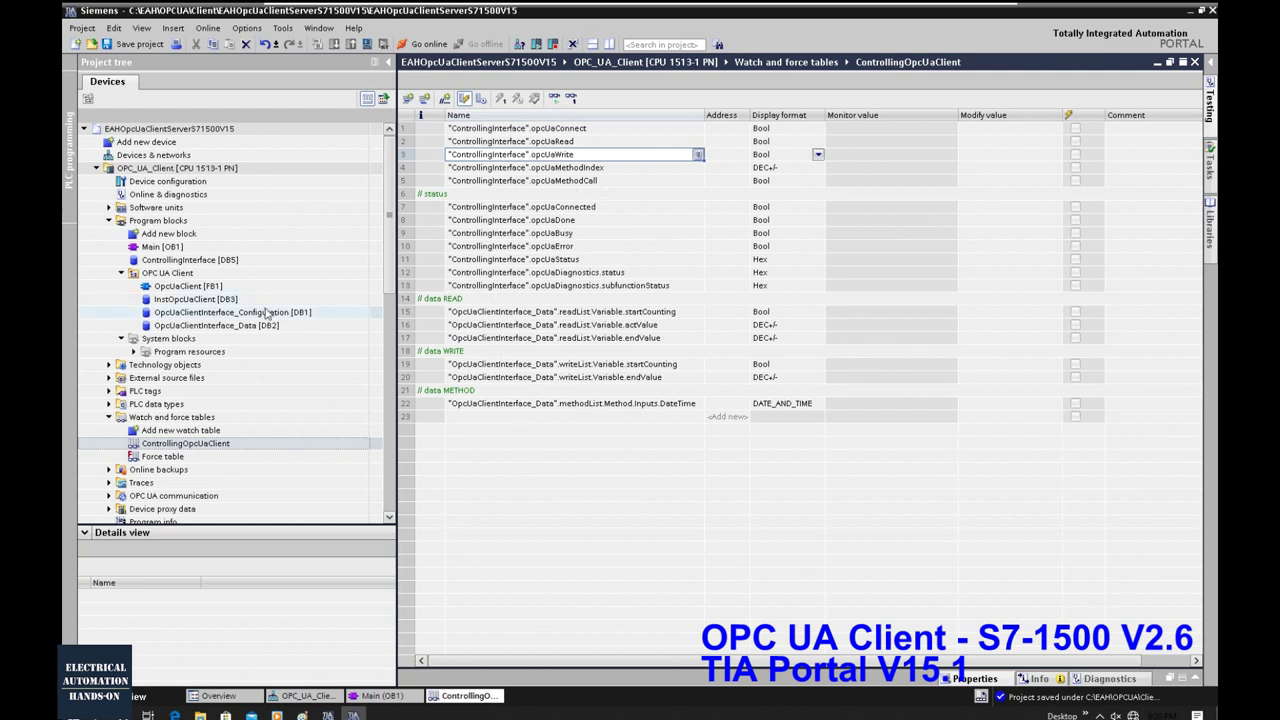
Open the ControllingInterface [DB5] data block and expand opcUaDiagnostics to examine its tags.
left_click(170, 261)
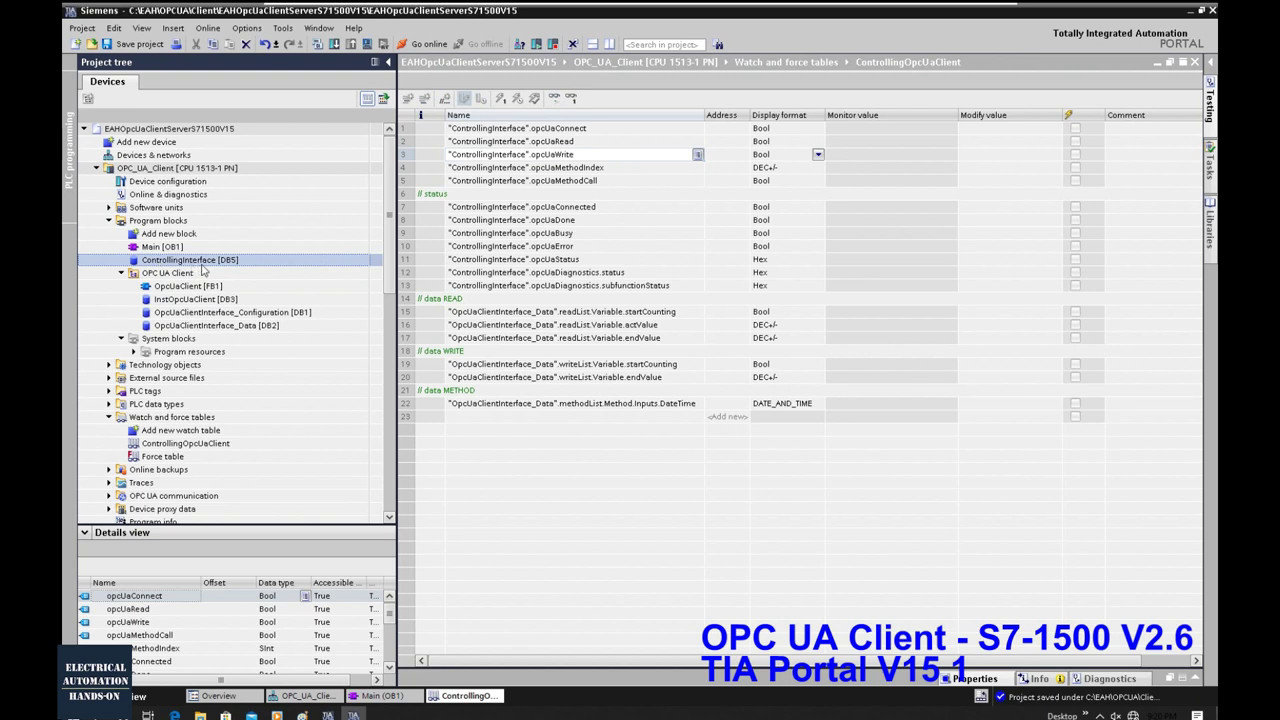
scroll(203, 268, "down", 1)
double_click(228, 227)
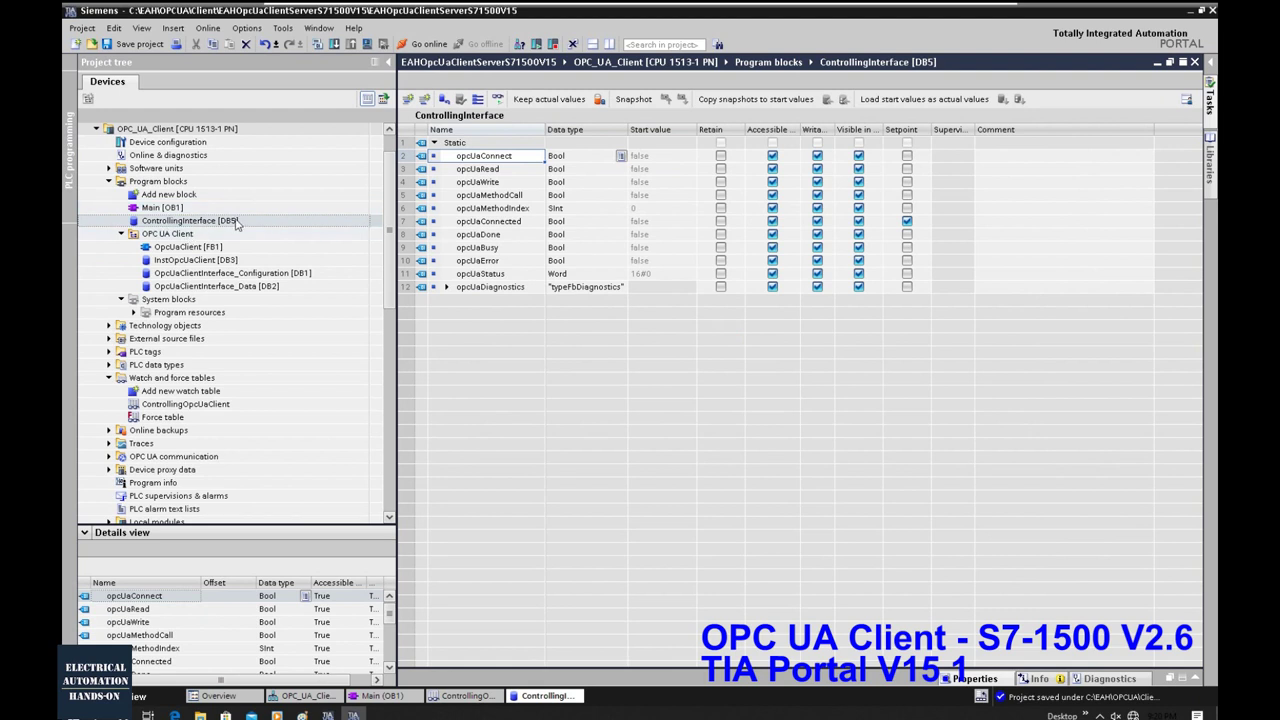
left_click(446, 287)
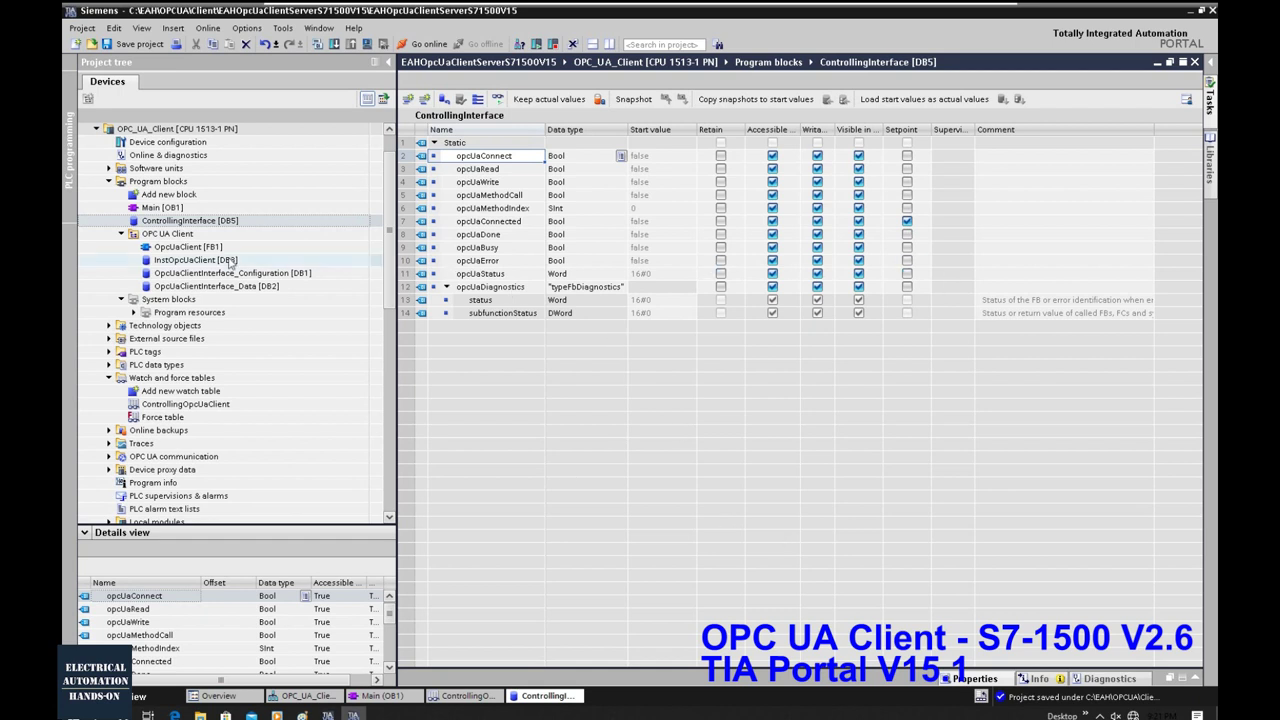
Review the OpcUaClient [FB1] block in the OPC UA Client group and its call in Network 1 of Main [OB1].
left_click(163, 235)
left_click(162, 237)
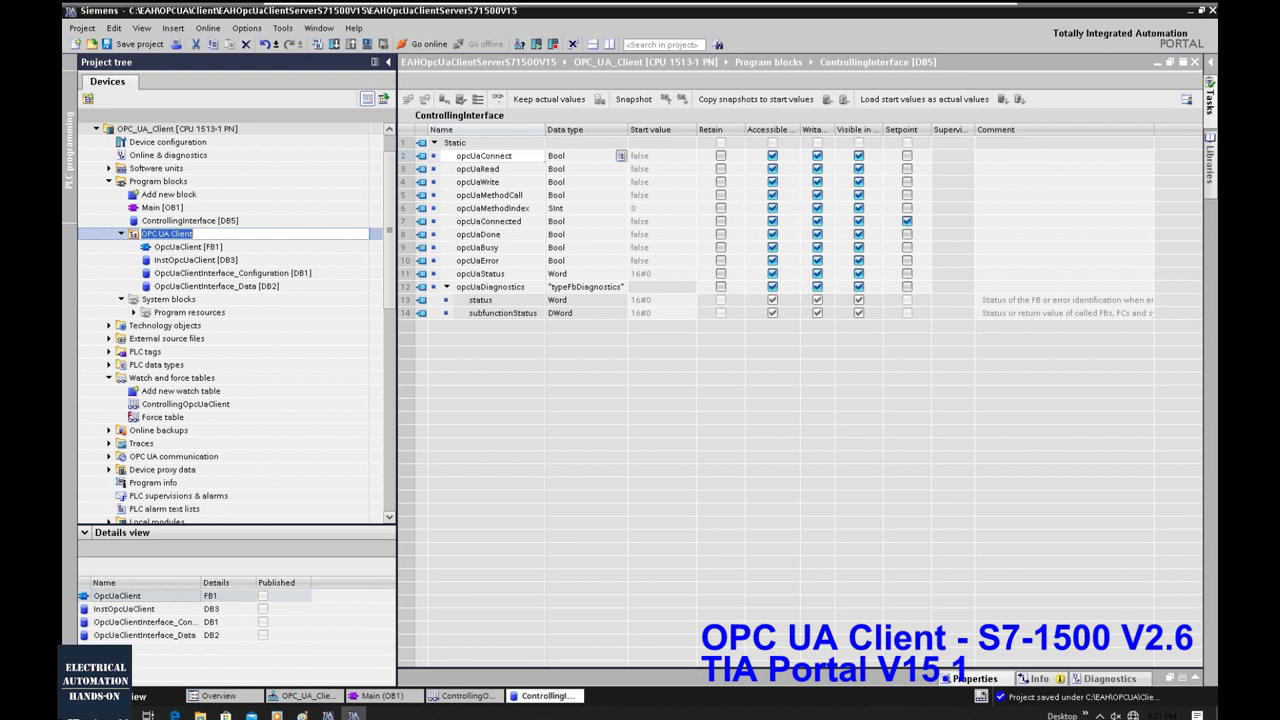
key("Escape")
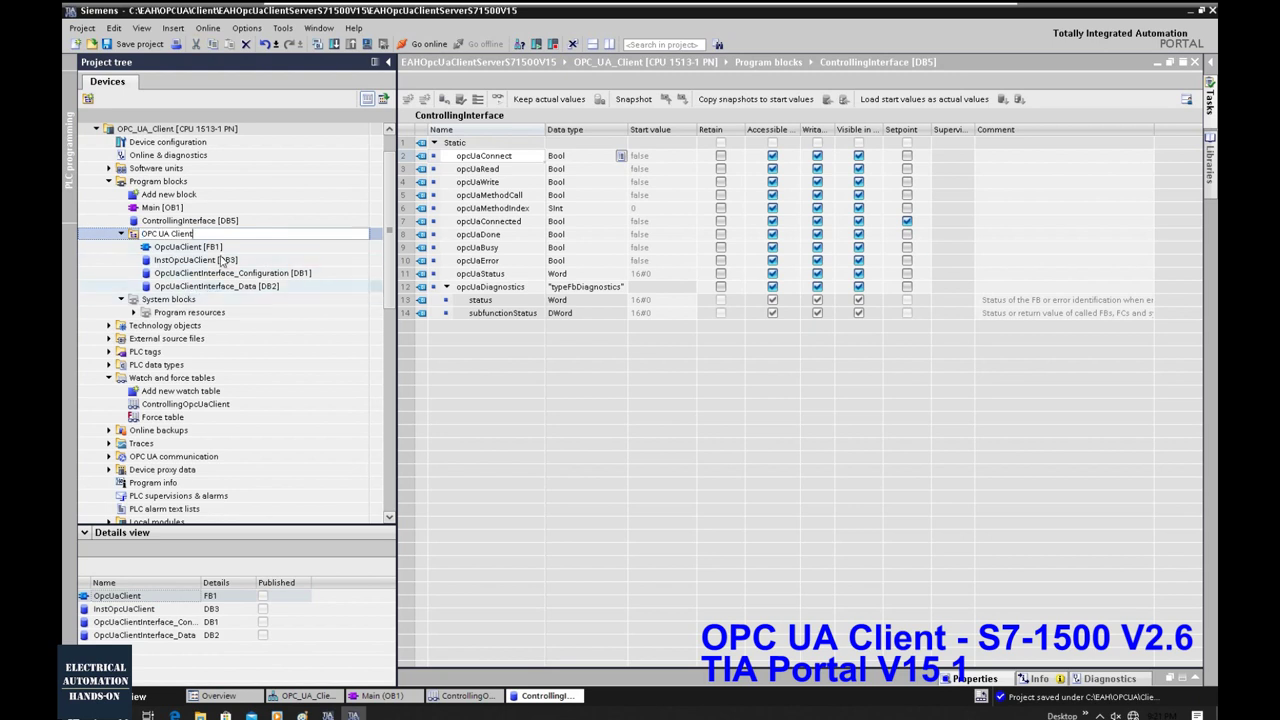
key("F2")
double_click(280, 208)
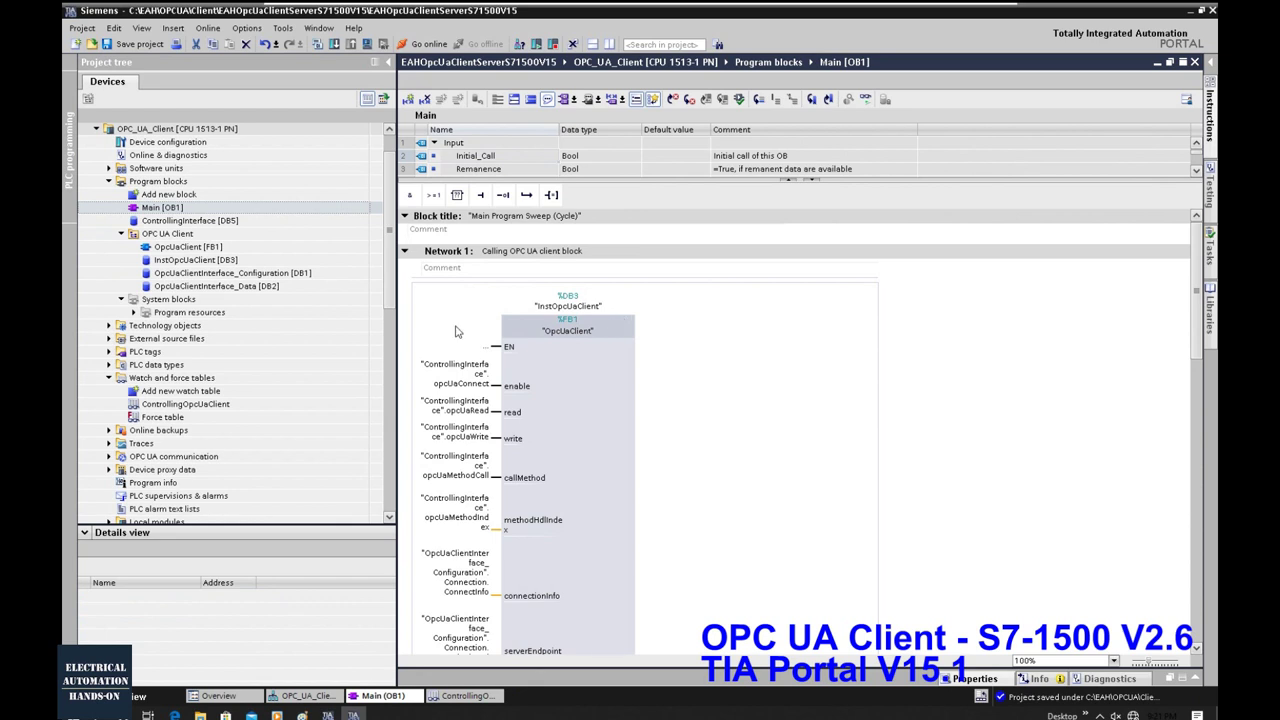
left_click(220, 248)
key("F2")
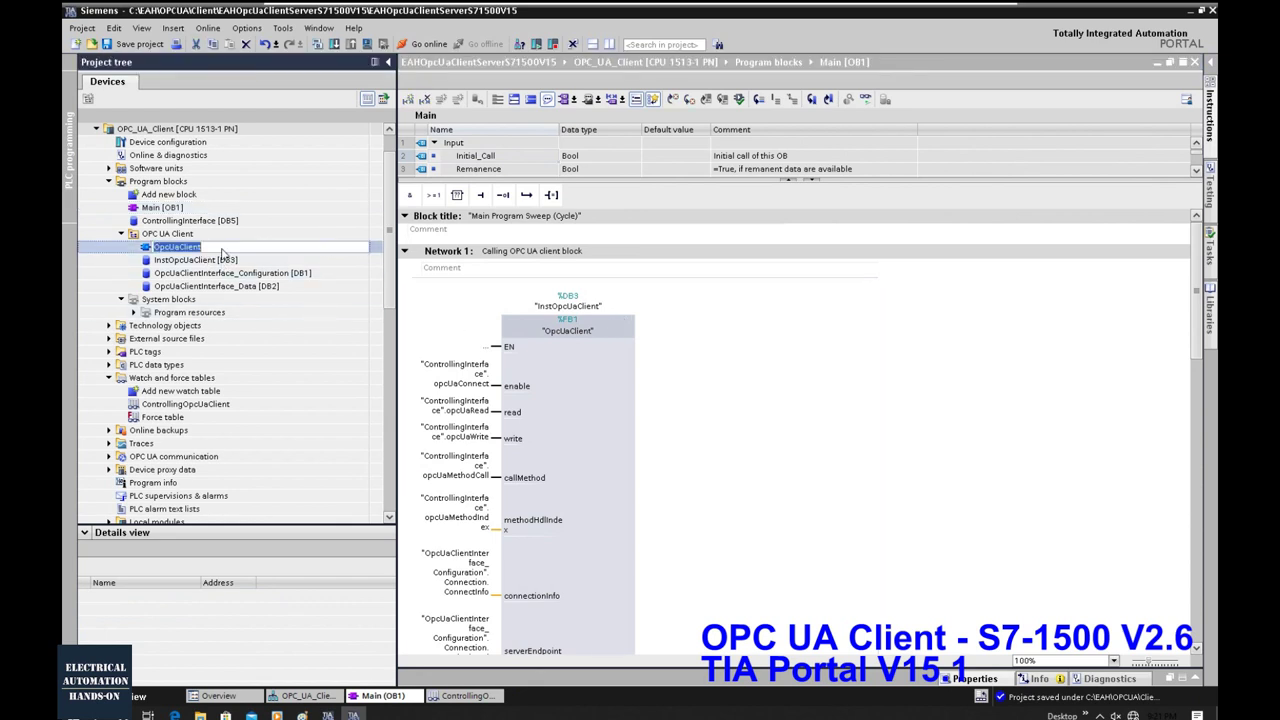
key("Return")
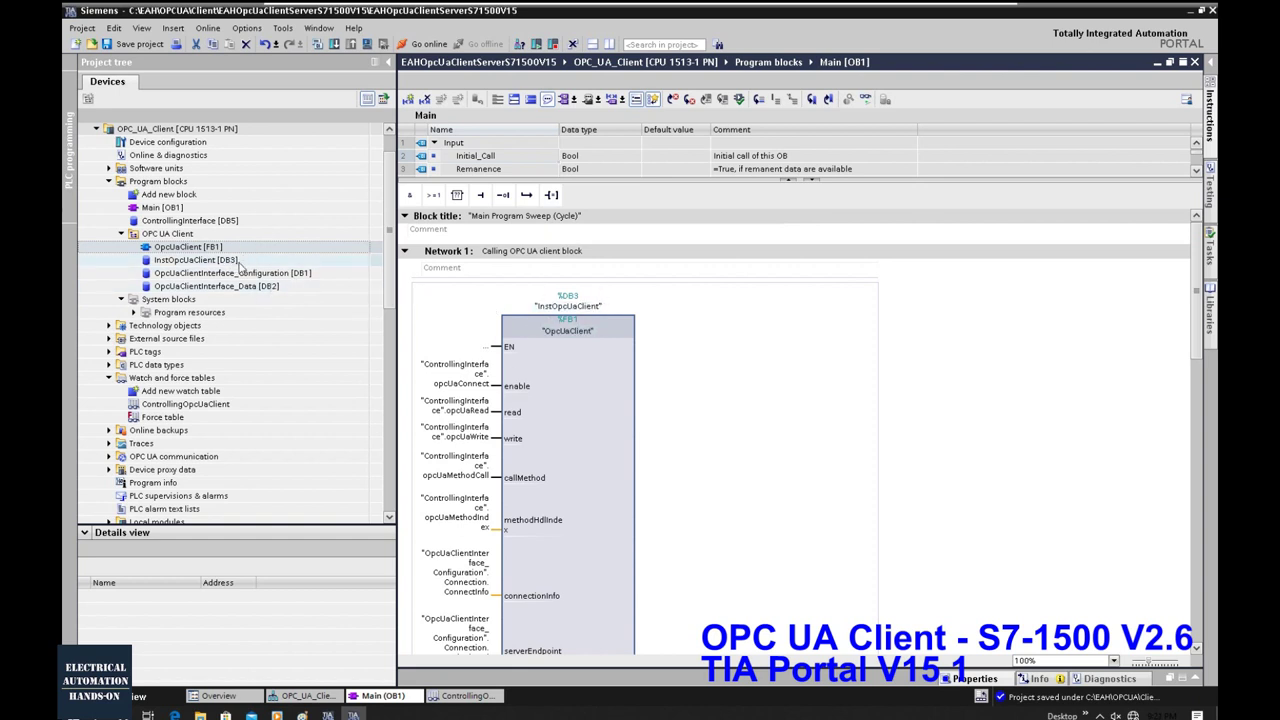
scroll(547, 380, "down", 2)
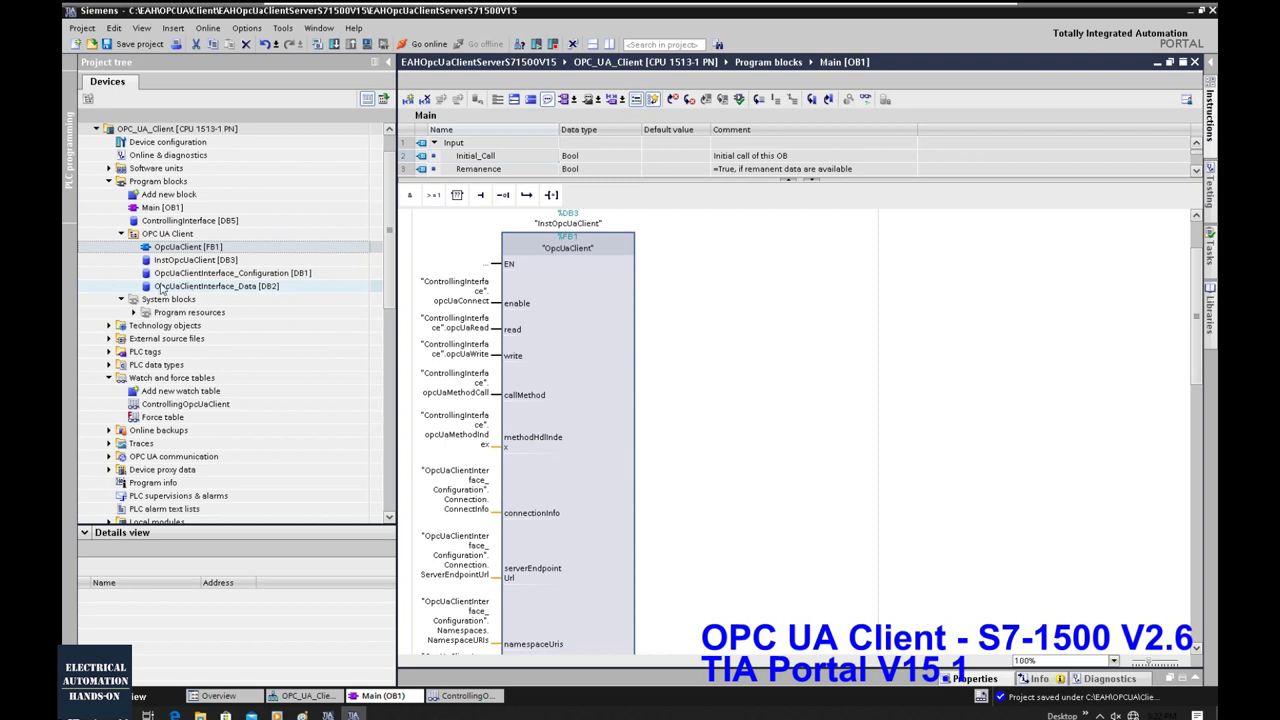
Open the OpcUaClientInterface_Data [DB2] data block and expand its readList, writeList and methodList structures.
double_click(230, 286)
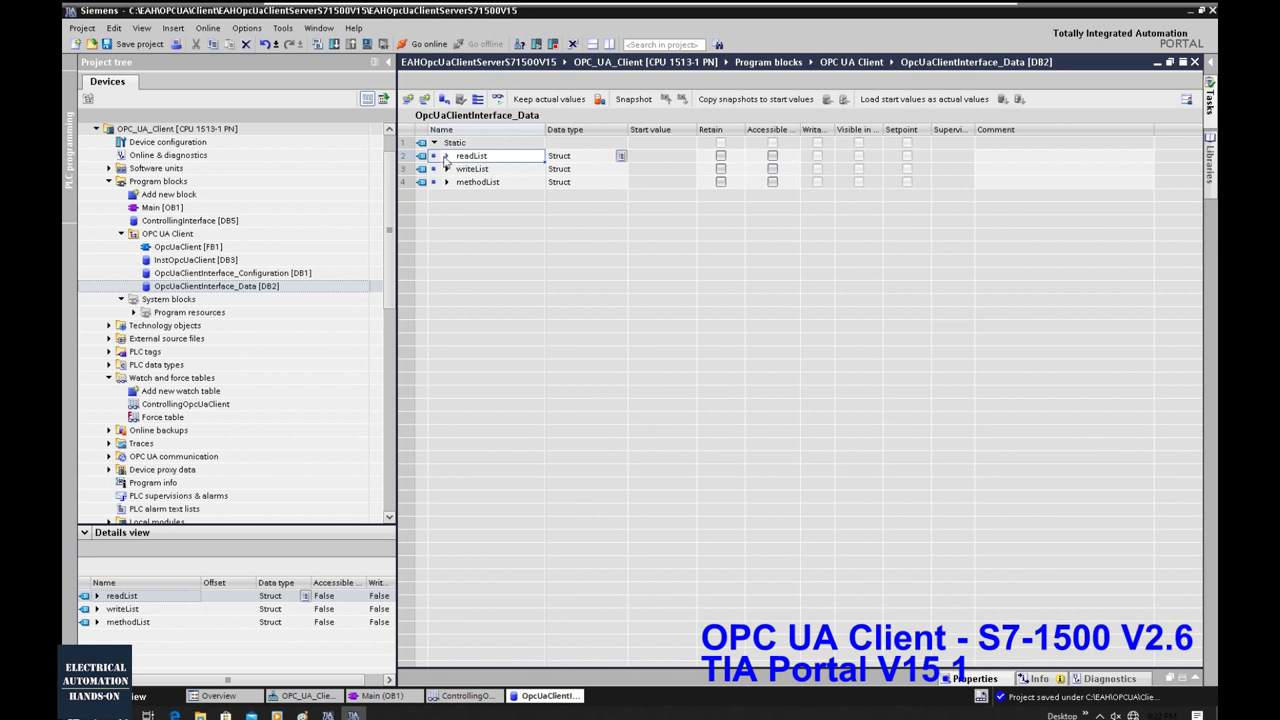
left_click(446, 156)
left_click(446, 208)
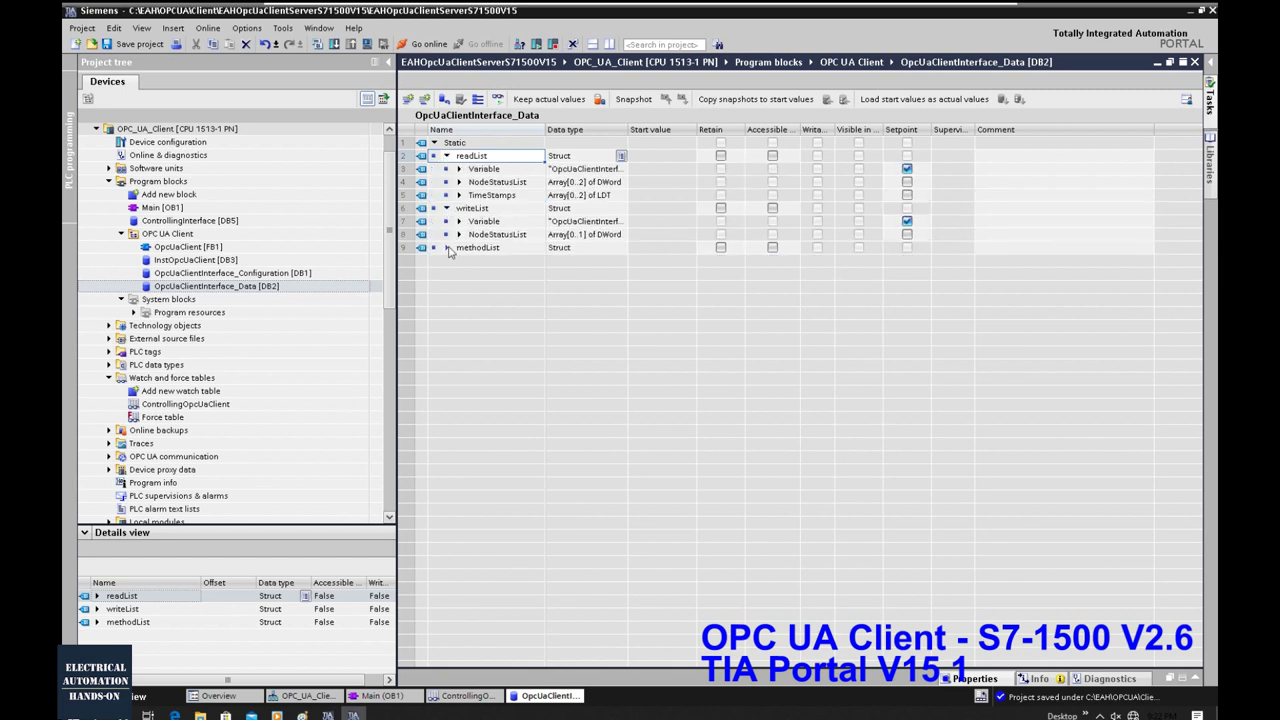
left_click(447, 248)
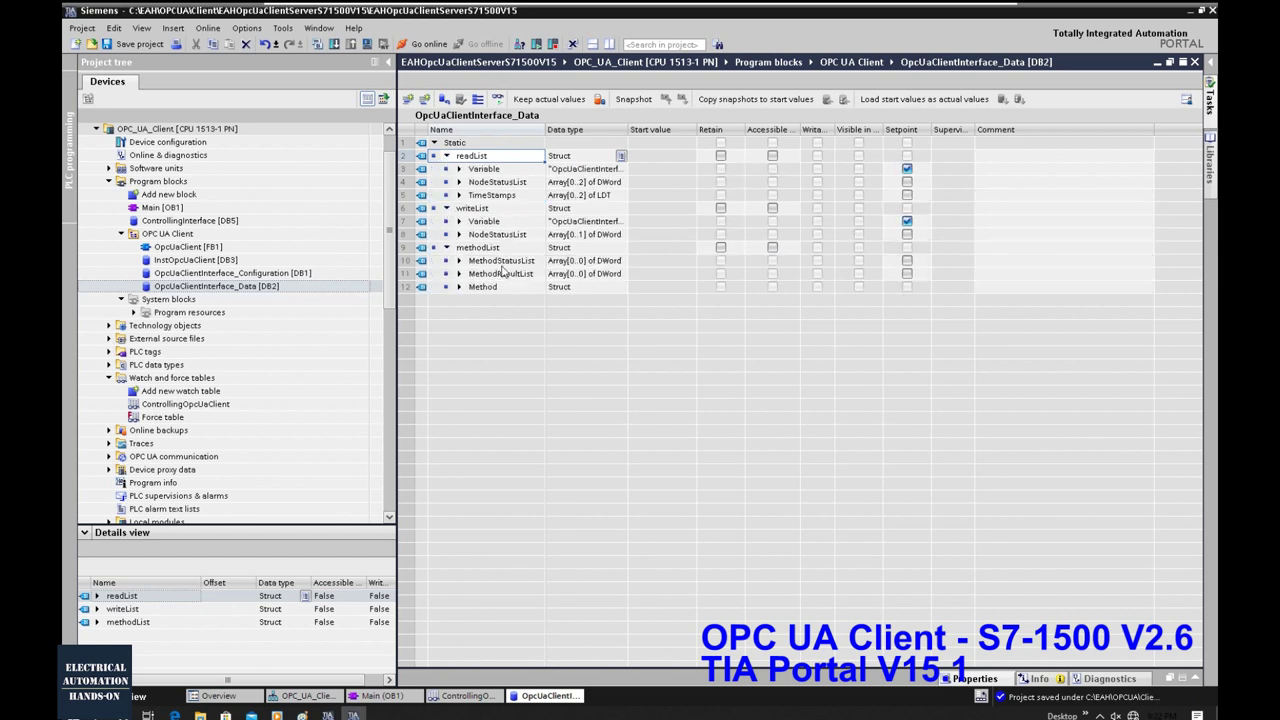
Expand Variable under readList and writeList, show the full data type names, and compare the tags and data types of both lists.
left_click(459, 169)
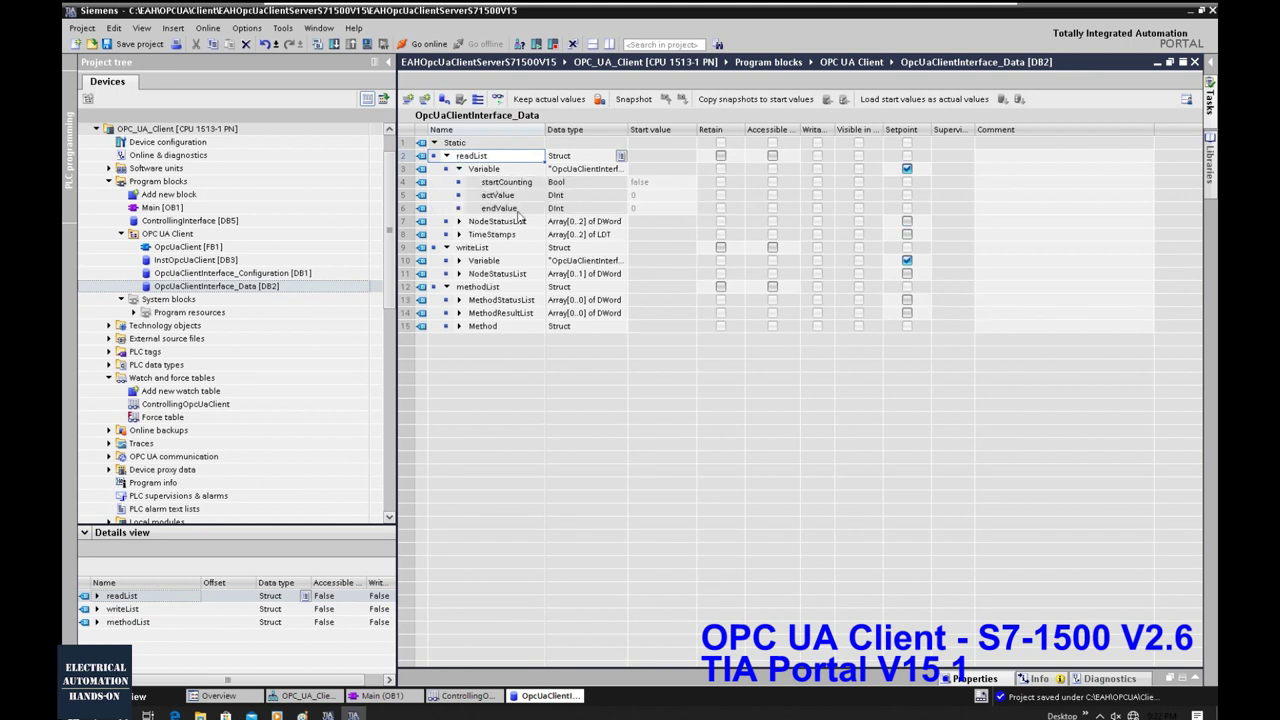
left_click(506, 182)
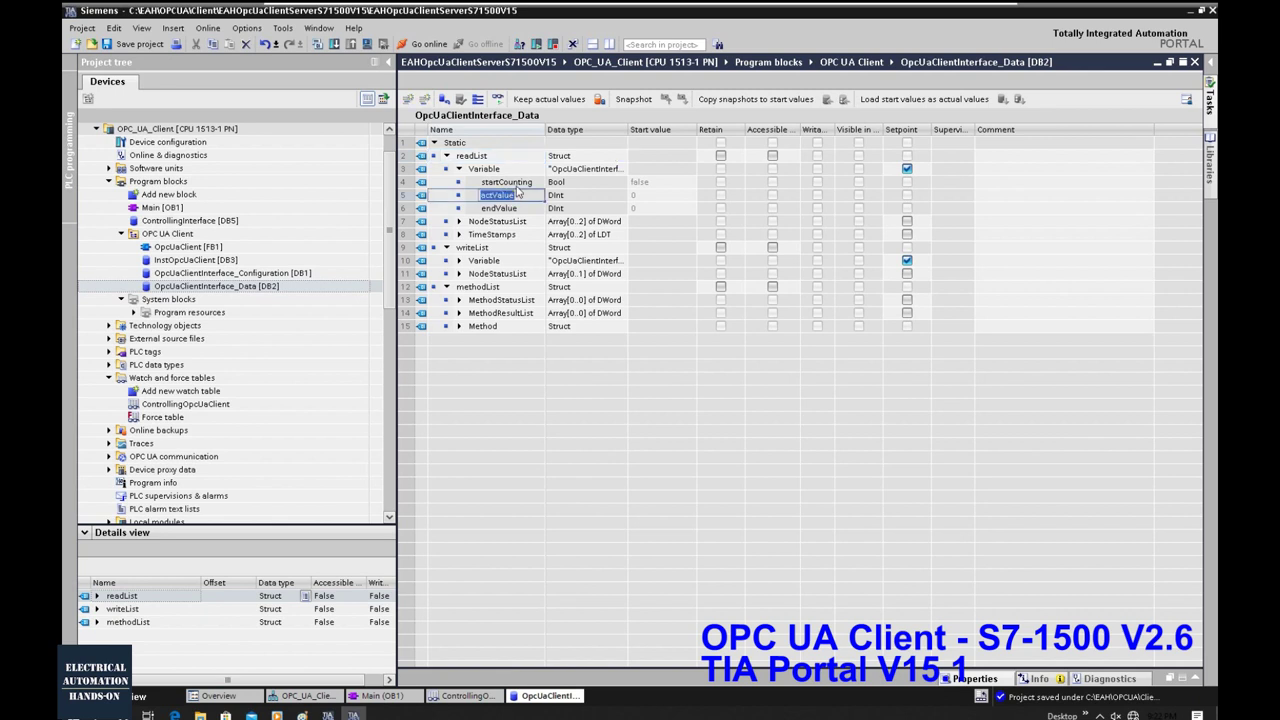
key("F2")
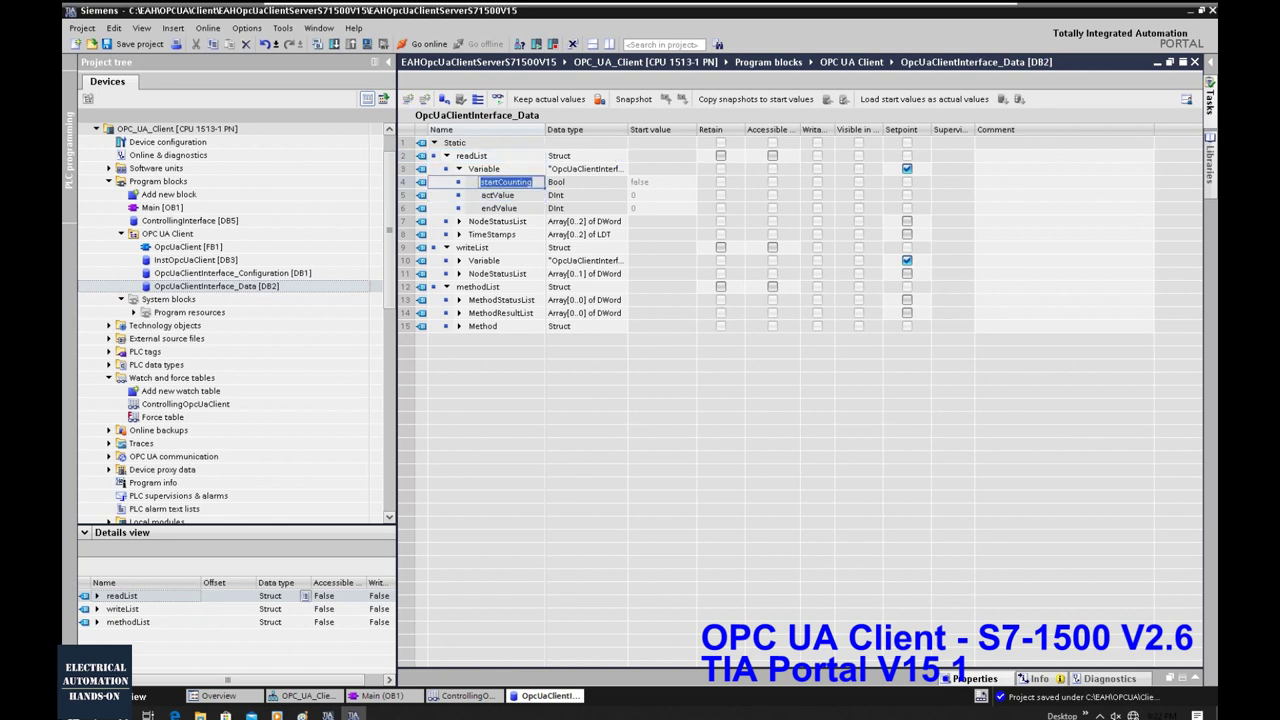
key("Return")
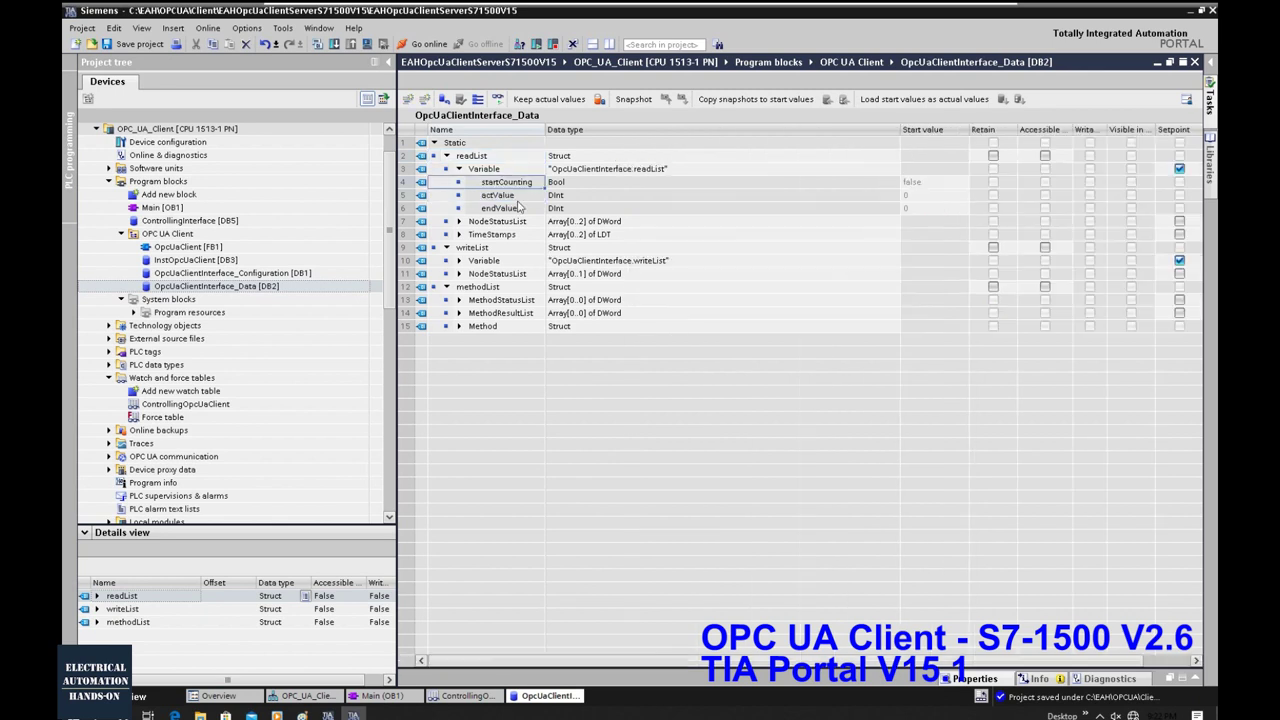
left_click(460, 261)
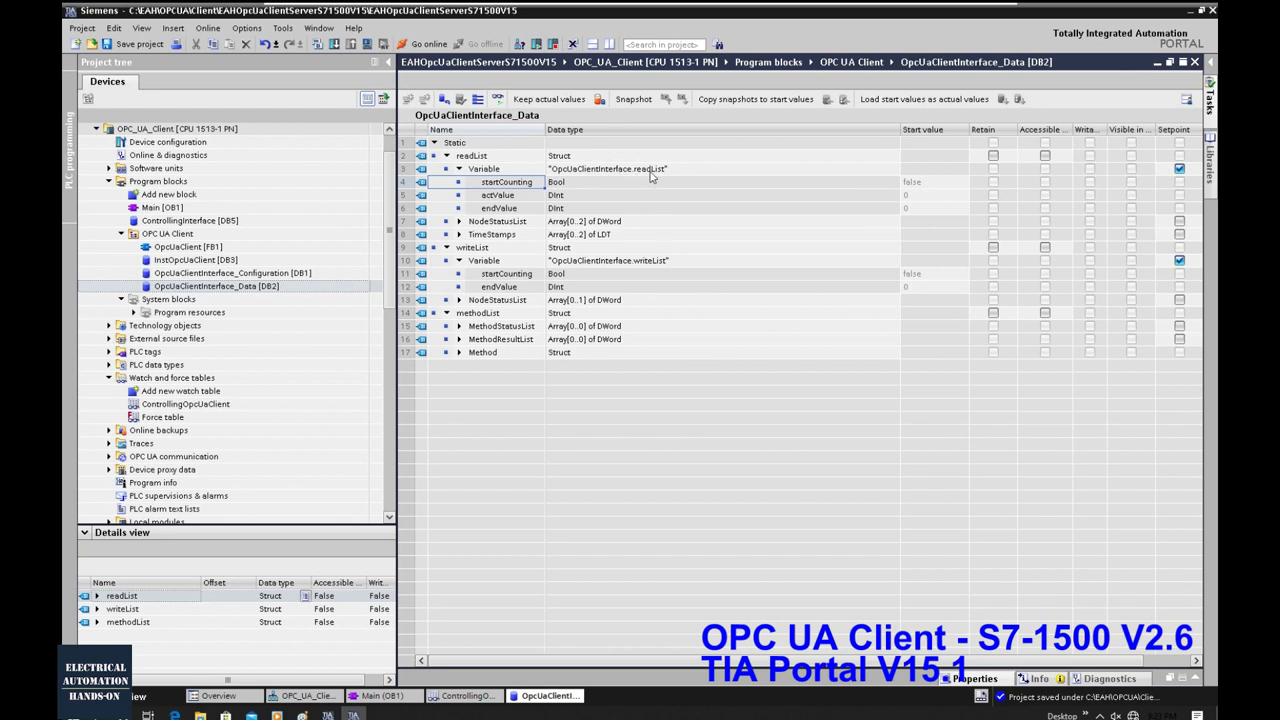
left_click(660, 264)
left_click(668, 172)
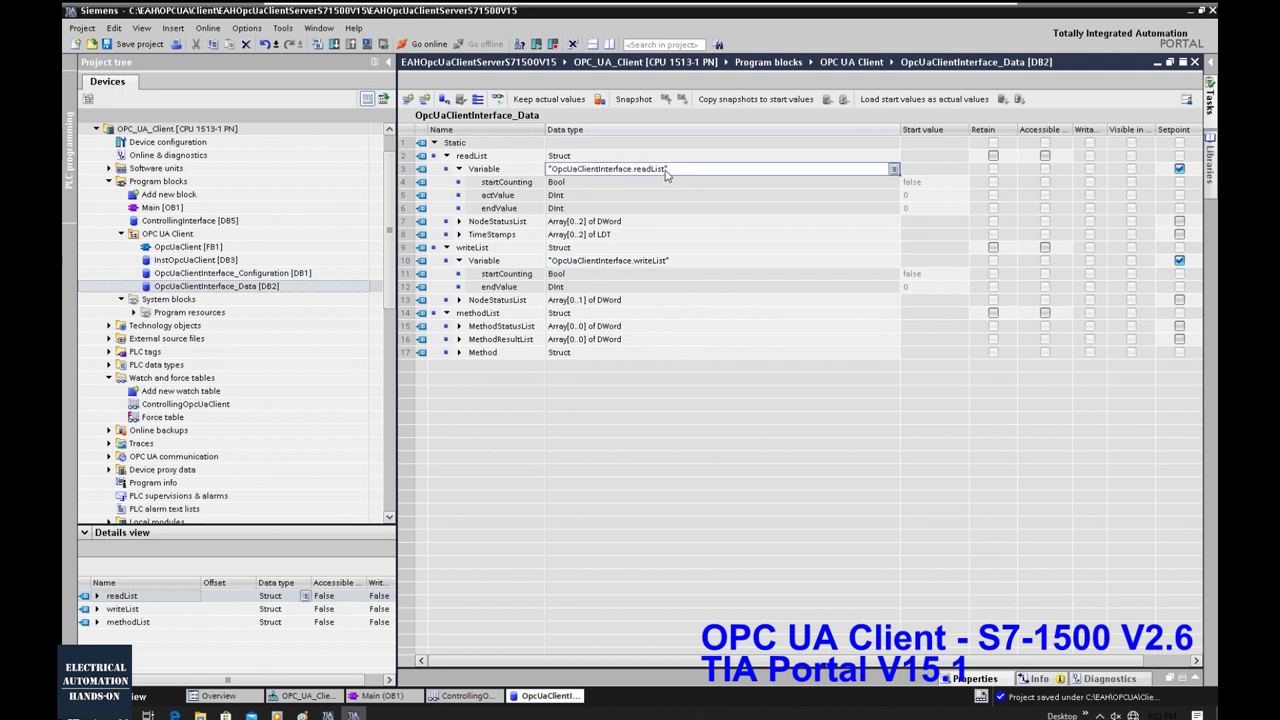
left_click(670, 264)
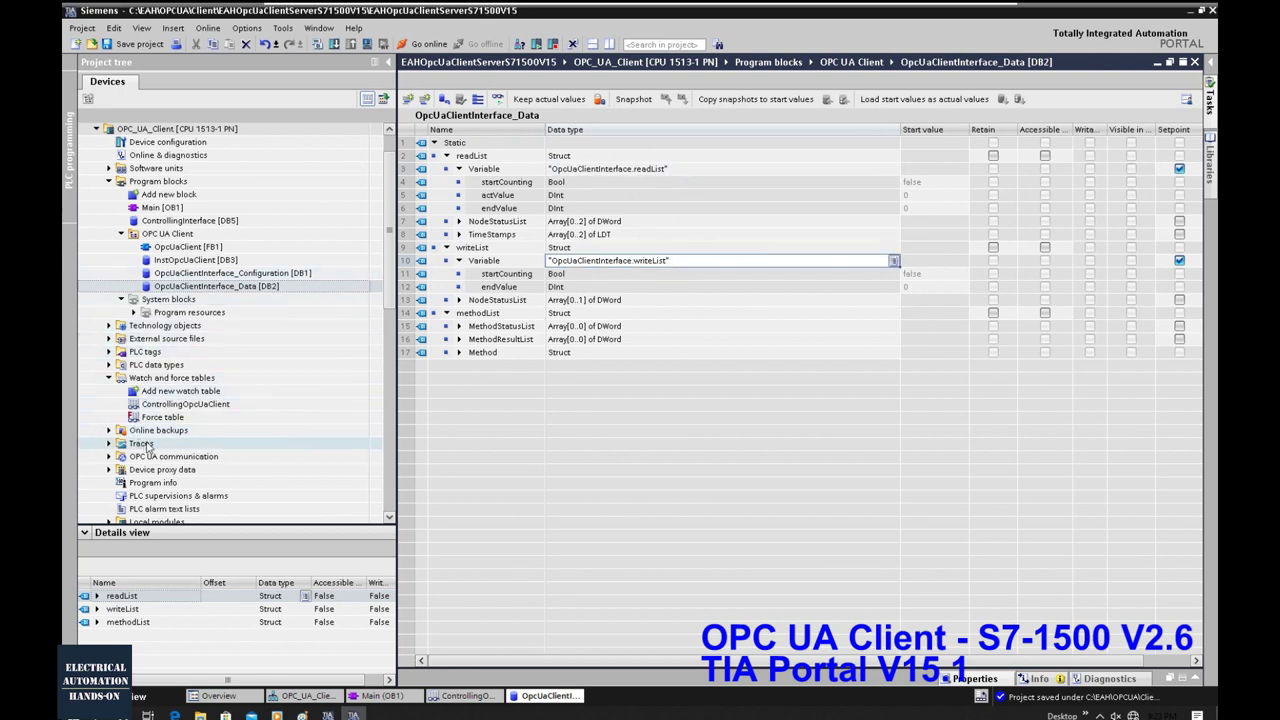
Open OpcUaClientInterface from the client interfaces under OPC UA communication and inspect its client and server interface areas.
left_click(110, 457)
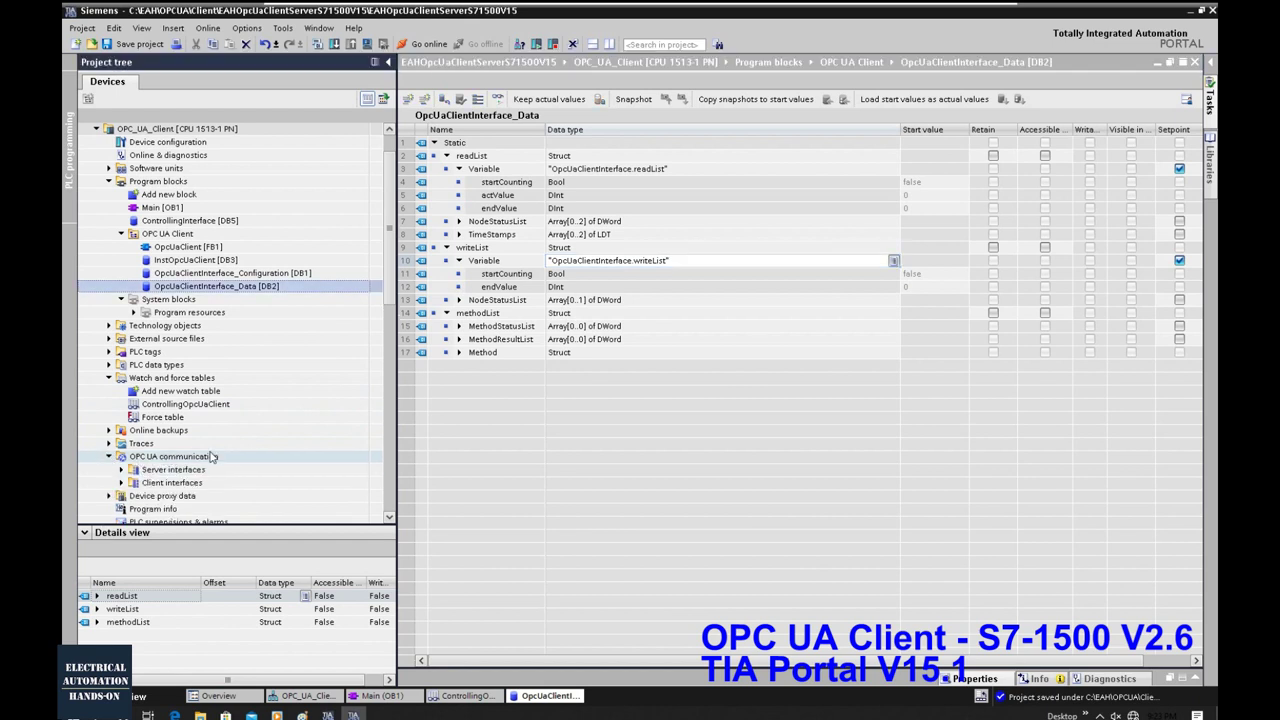
scroll(216, 457, "down", 2)
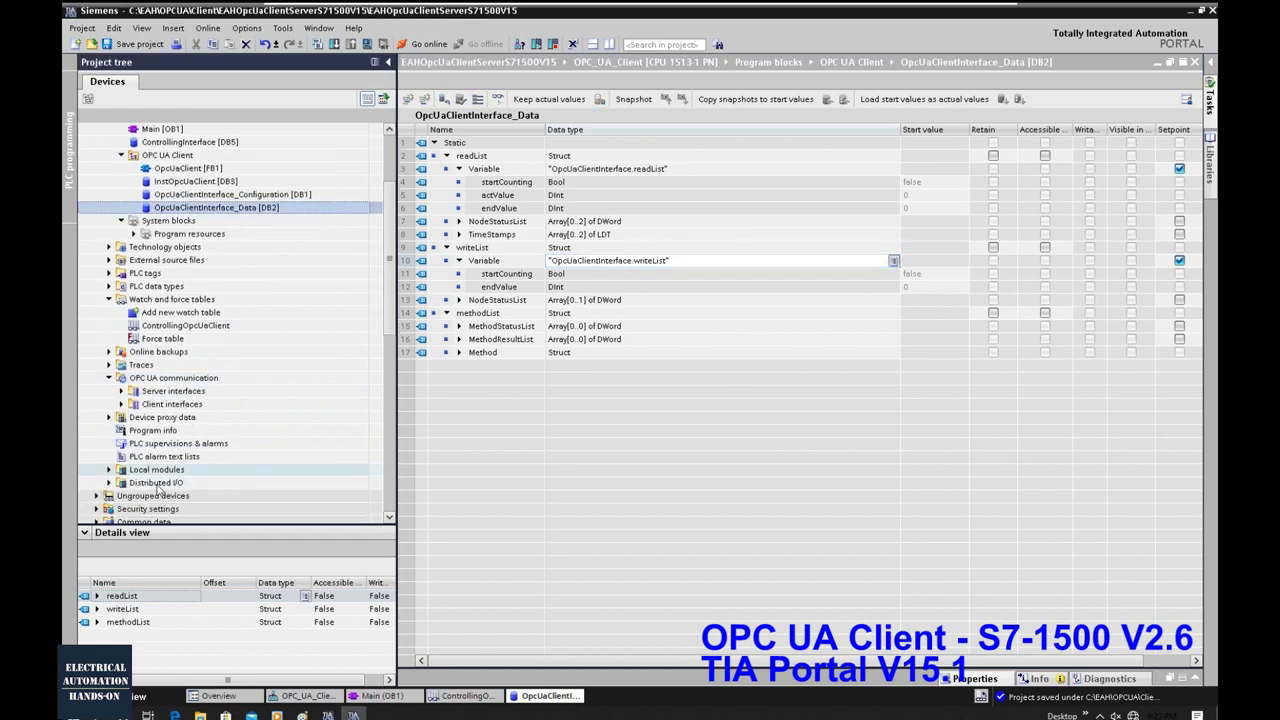
left_click(122, 405)
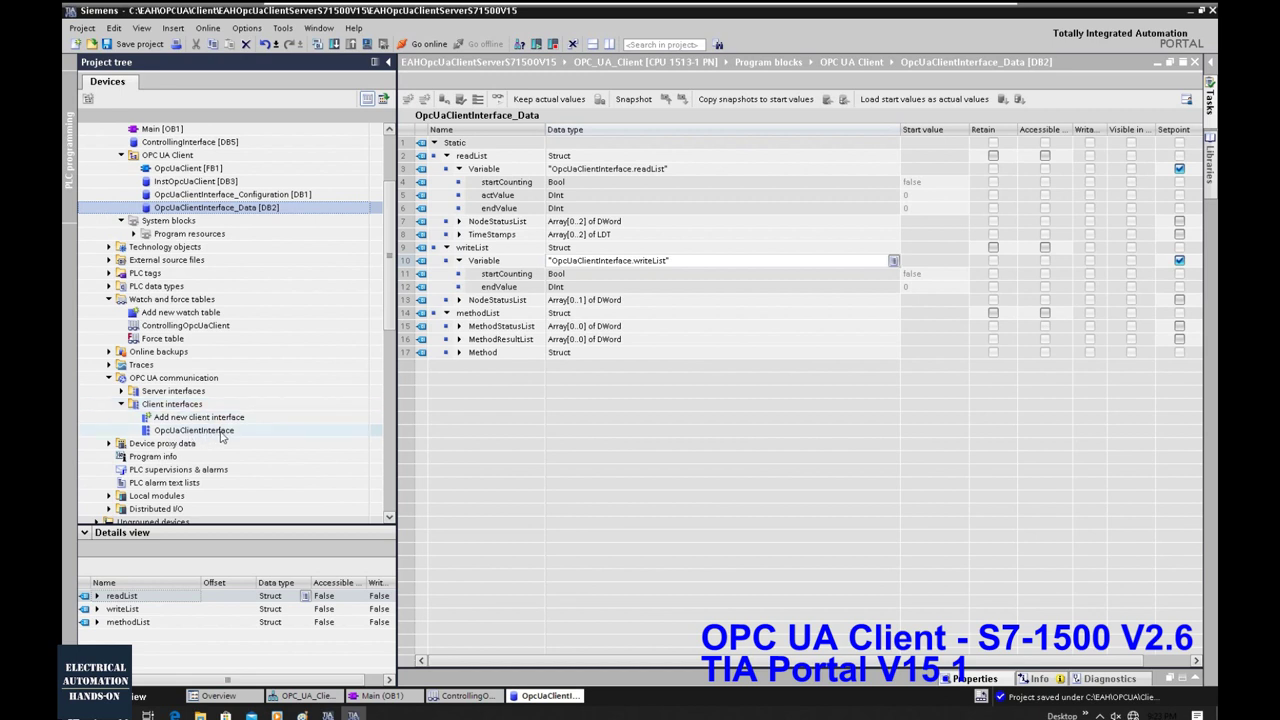
left_click(224, 434)
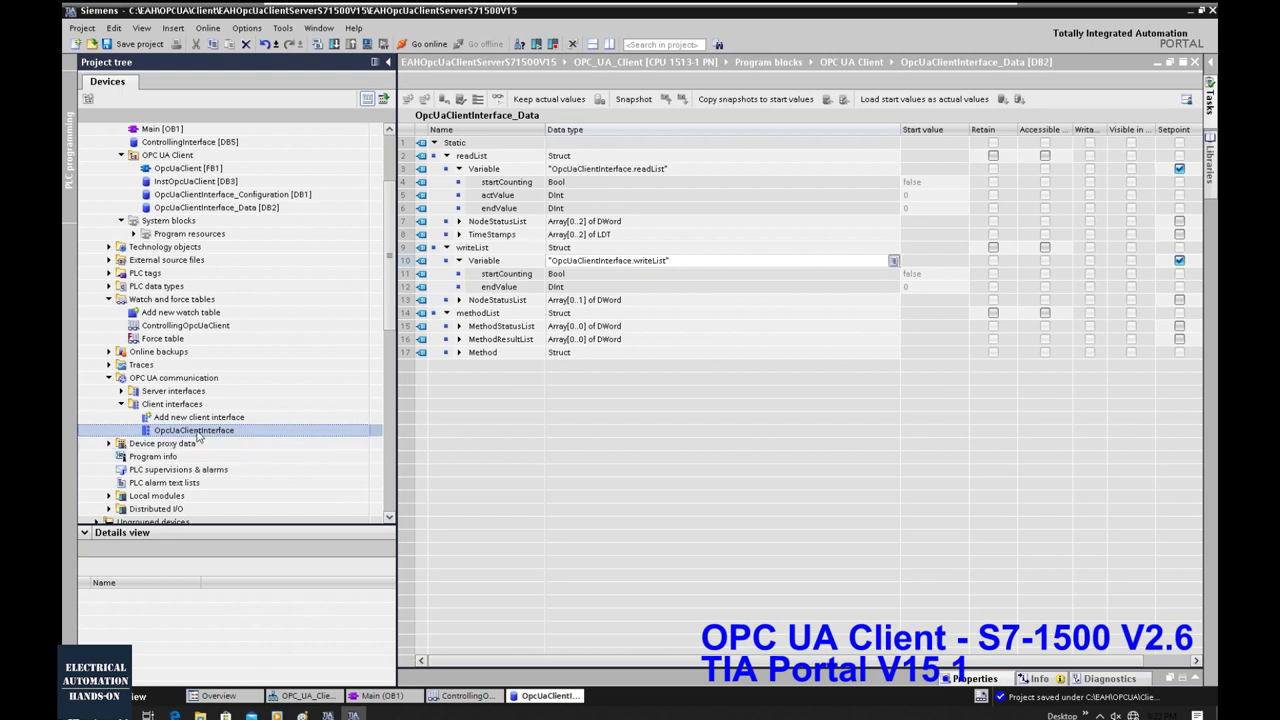
double_click(228, 430)
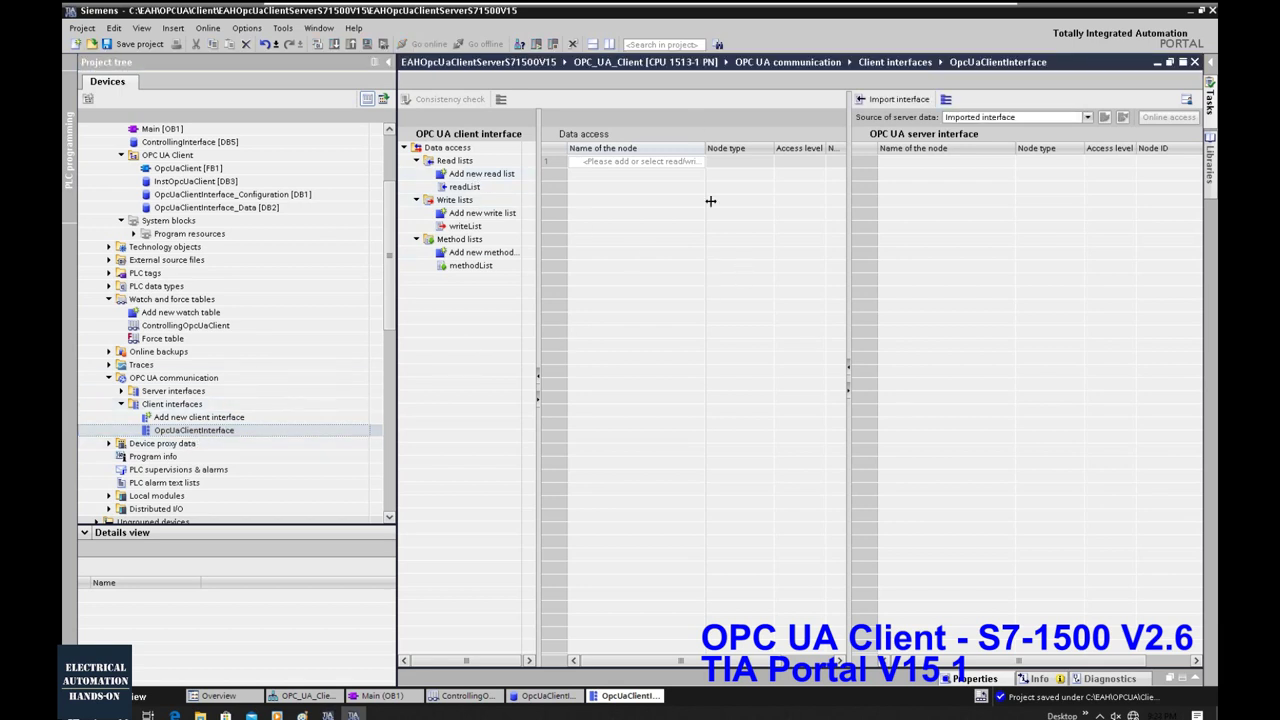
left_click(848, 391)
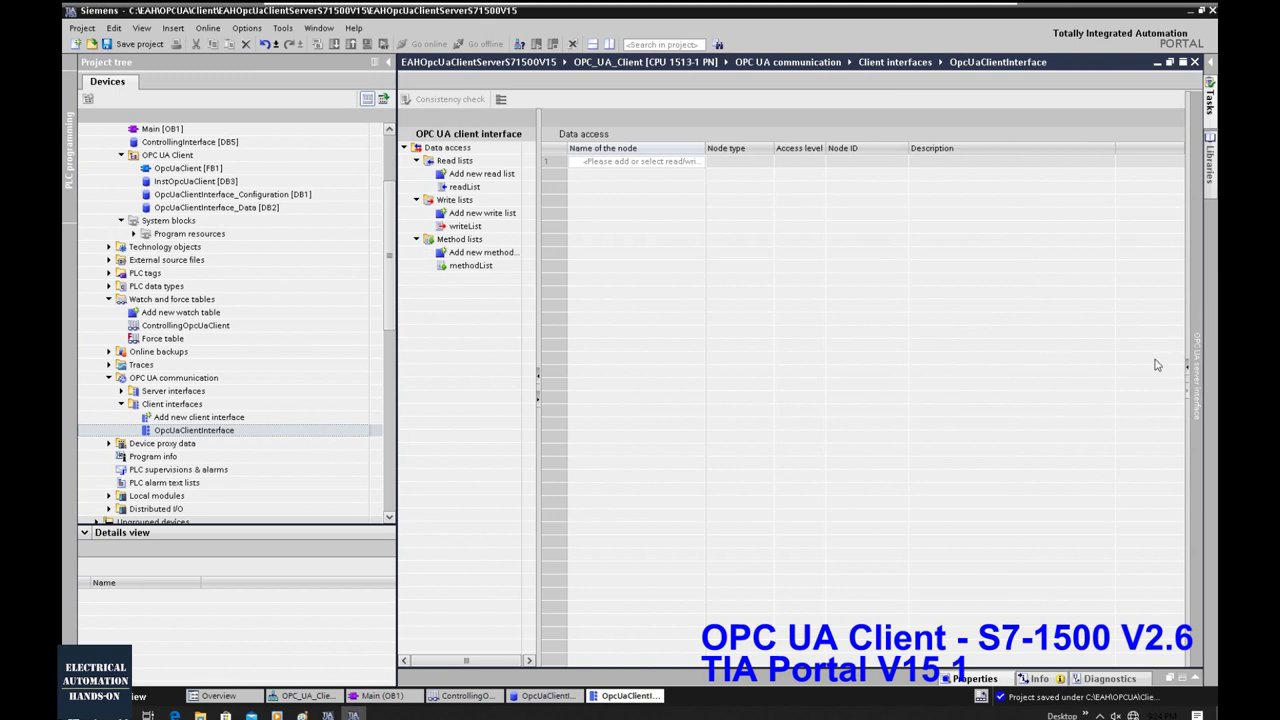
left_click(1189, 370)
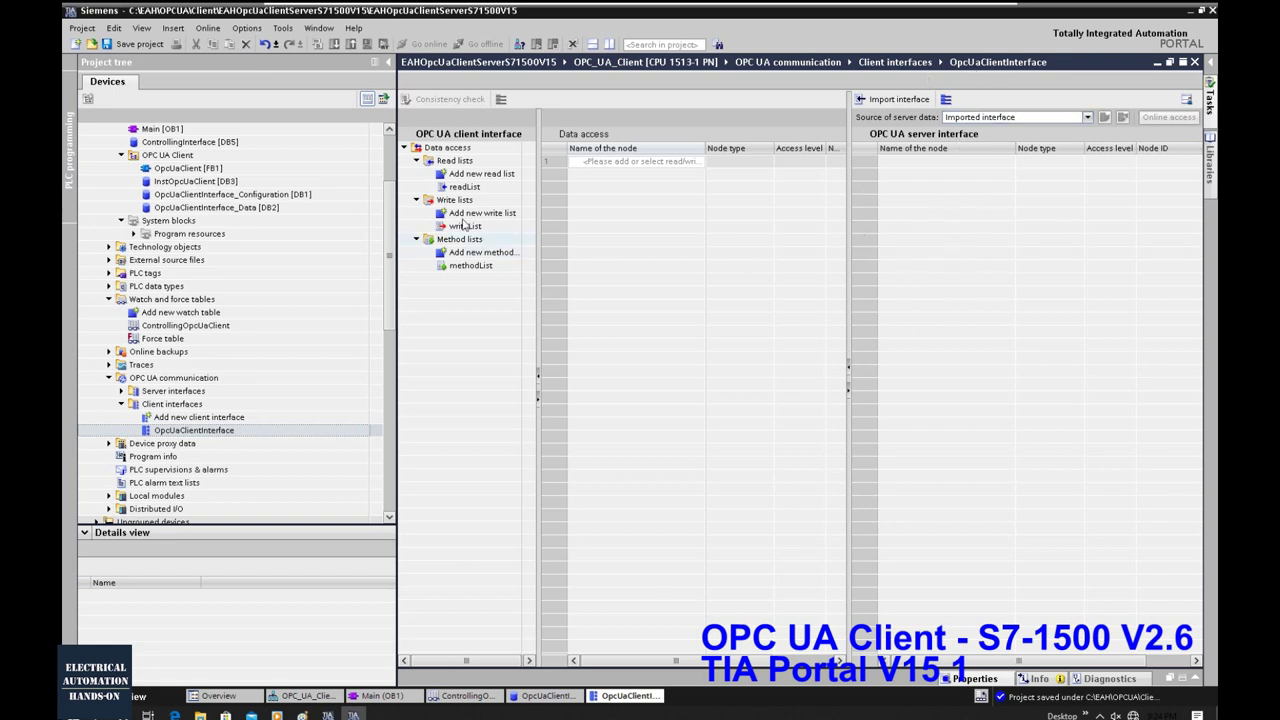
Examine the nodes in readList, writeList and methodList of the client interface, including the method's input arguments.
left_click(464, 187)
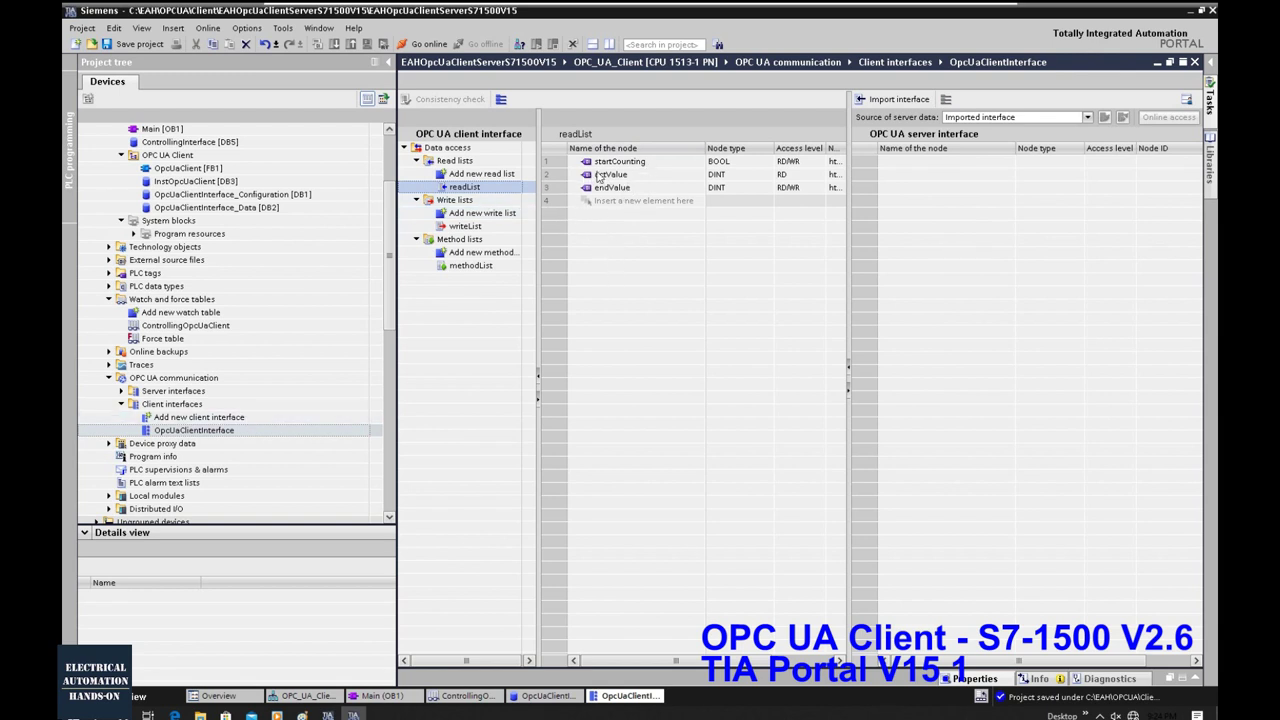
left_click(470, 228)
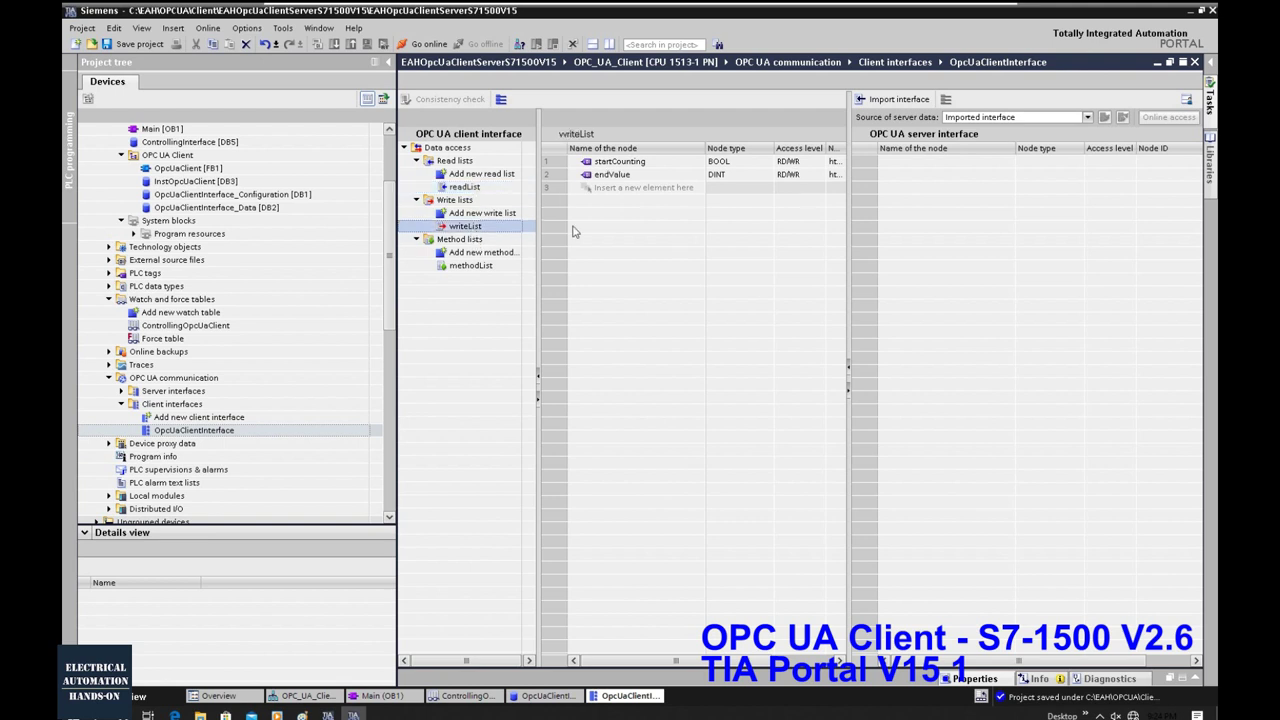
left_click(484, 268)
left_click(575, 163)
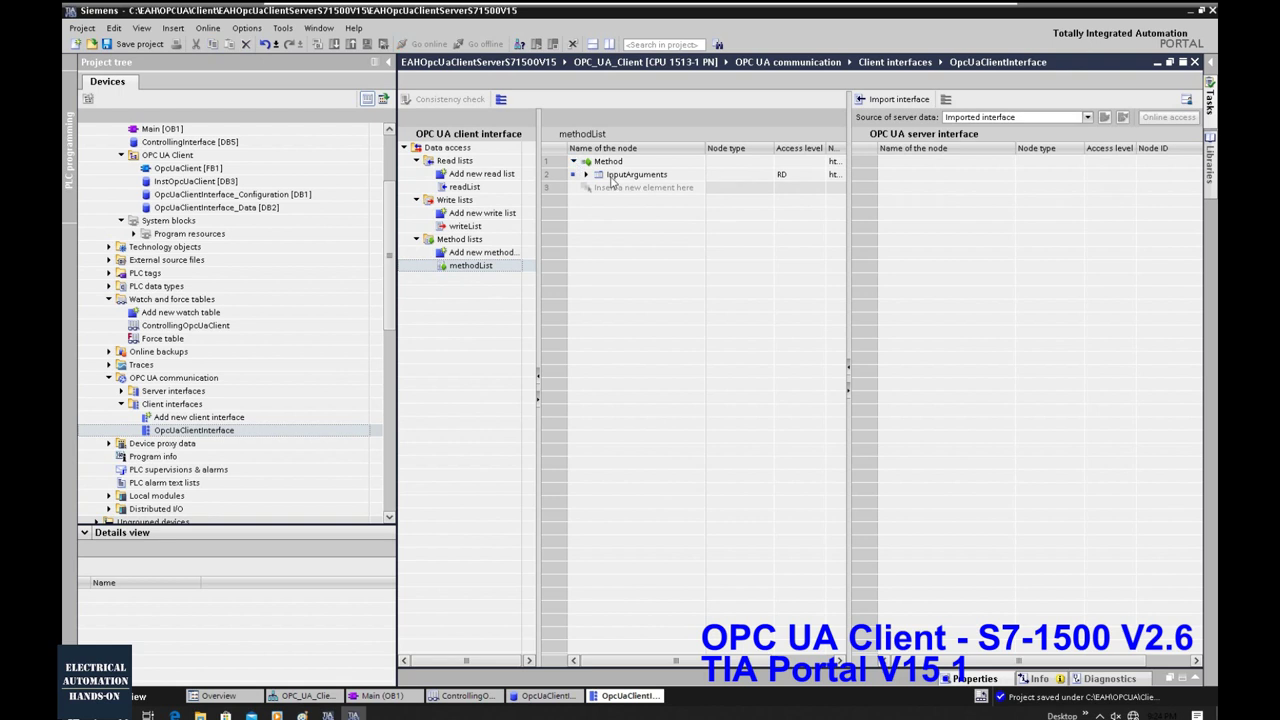
left_click(586, 175)
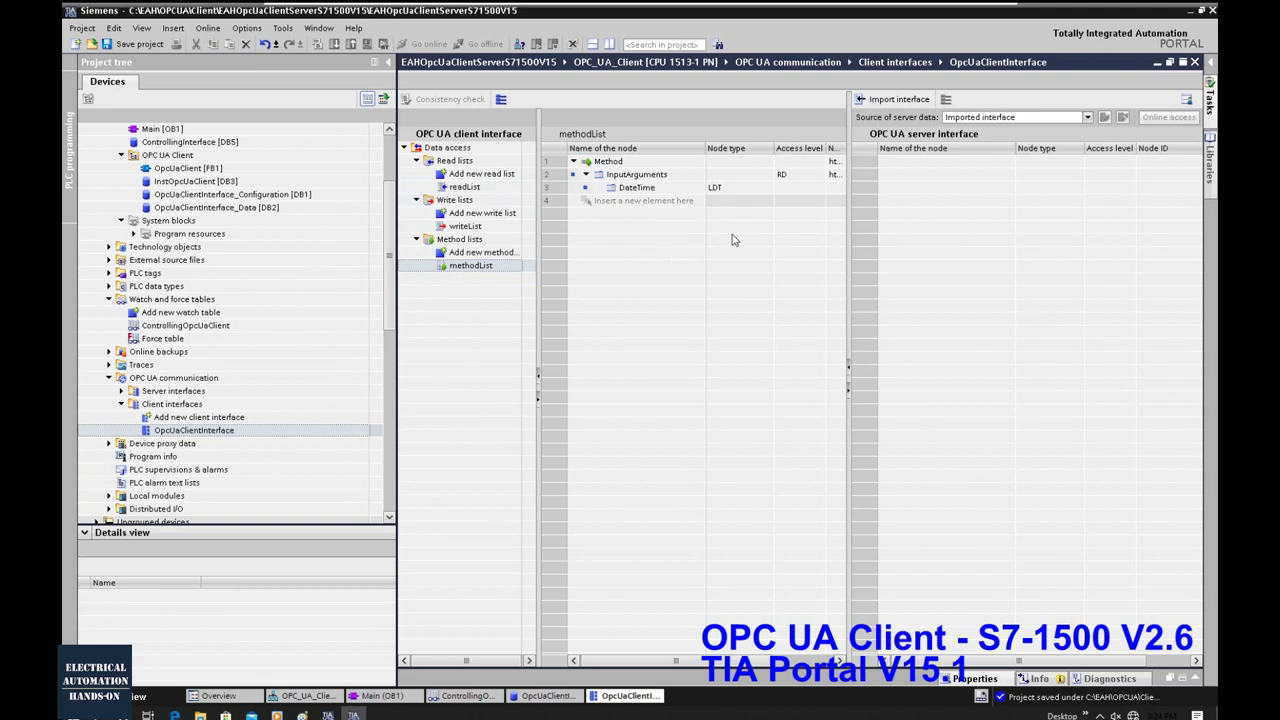
left_click(457, 188)
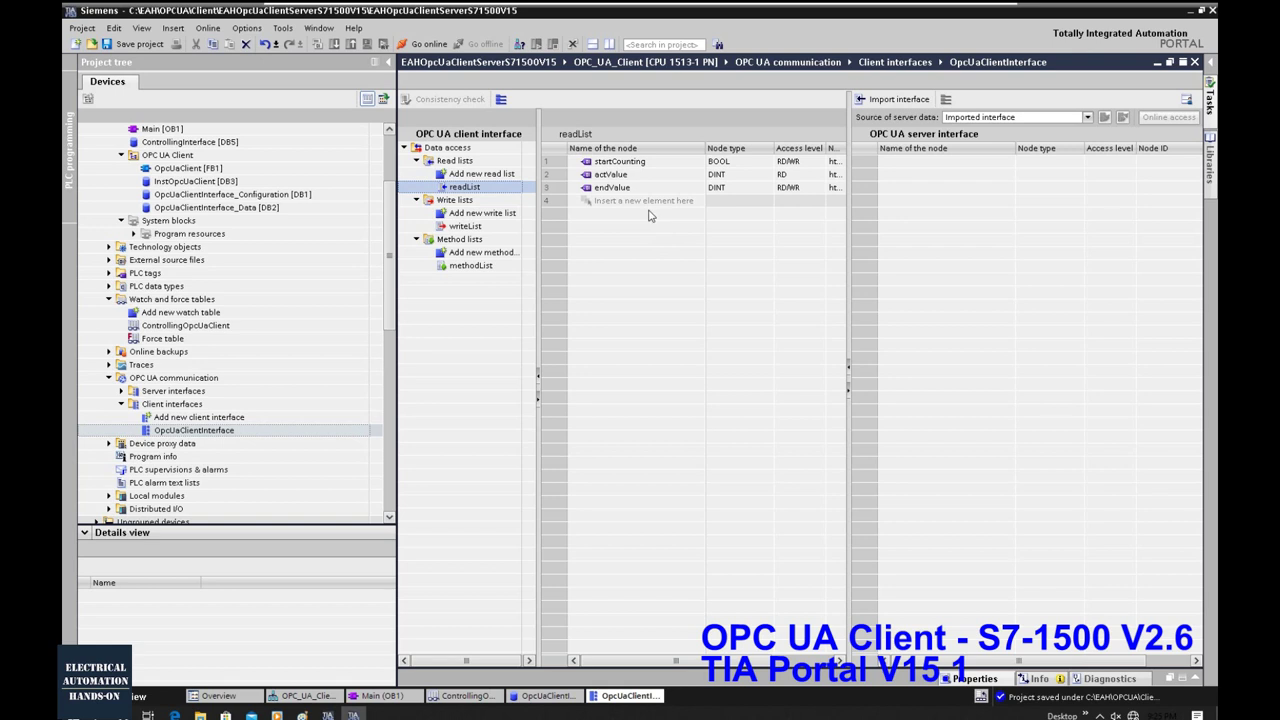
Delete all existing nodes from readList and writeList of the client interface, and return to readList.
left_click(614, 163)
left_click_drag(614, 180, 612, 188)
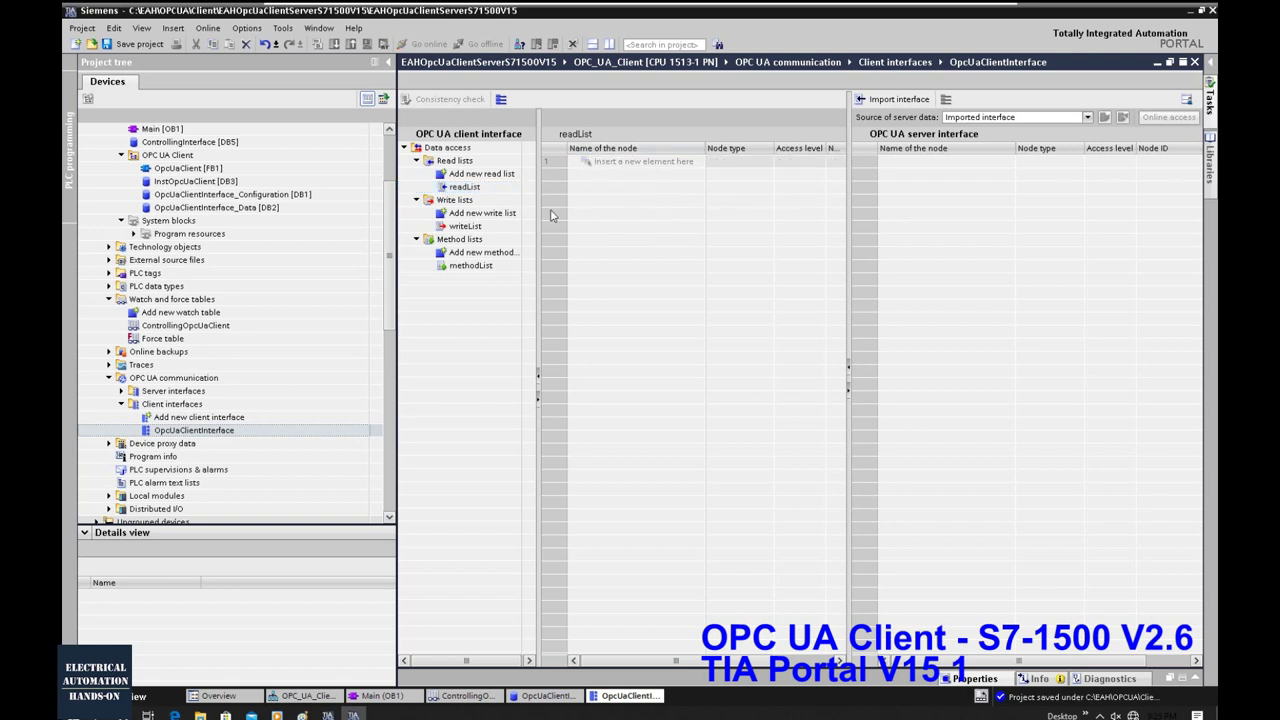
left_click(470, 227)
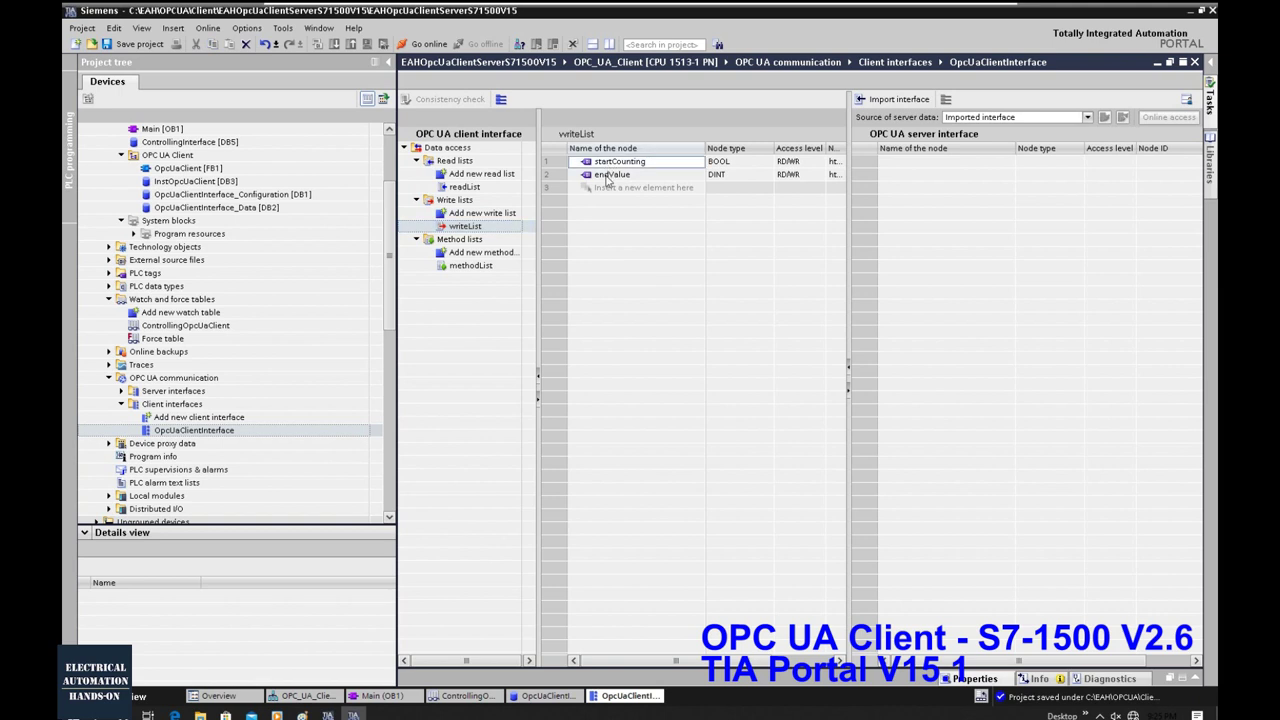
left_click_drag(607, 180, 608, 181)
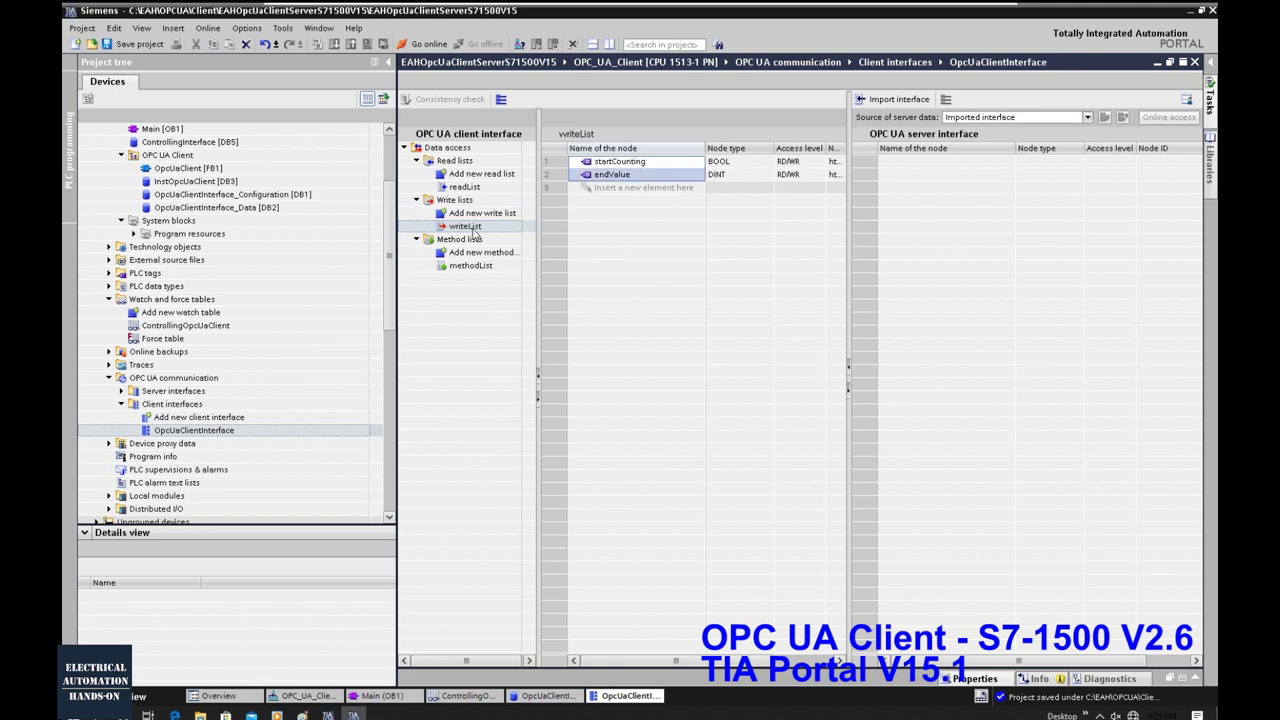
left_click(464, 187)
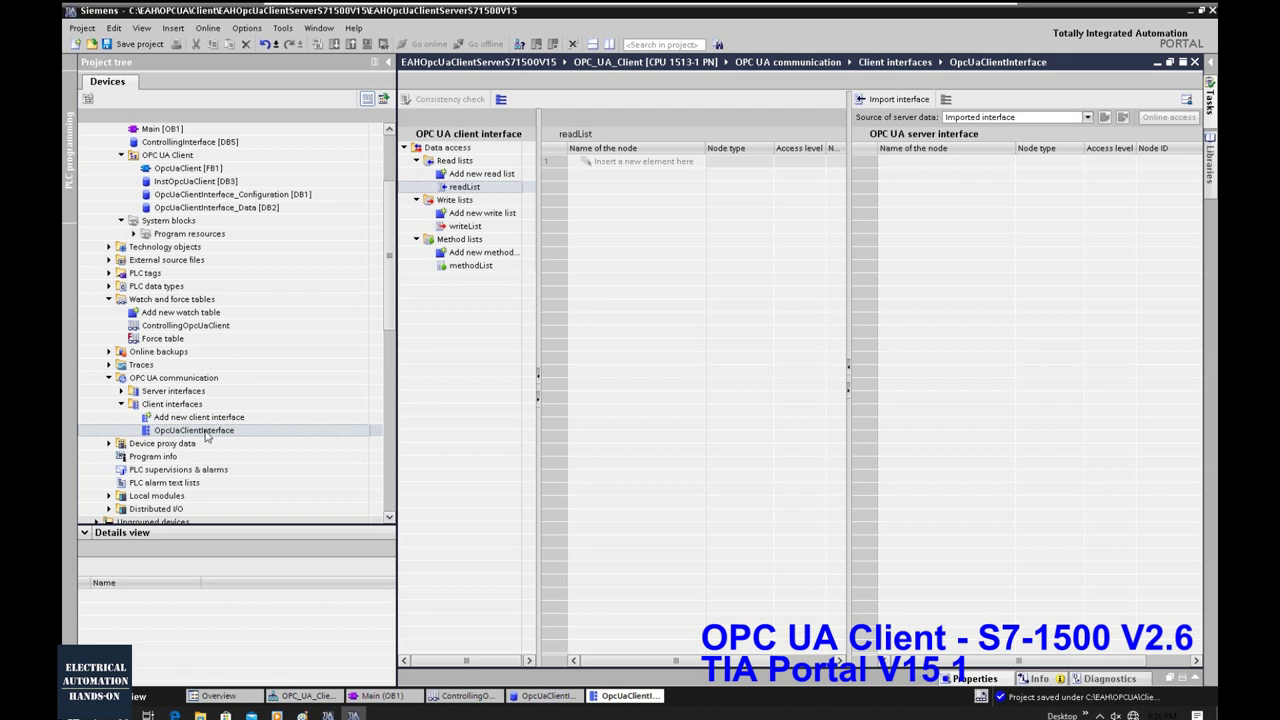
Set the server address in the OpcUaClientInterface connection parameters to 192.168.0.200.
left_click(1199, 679)
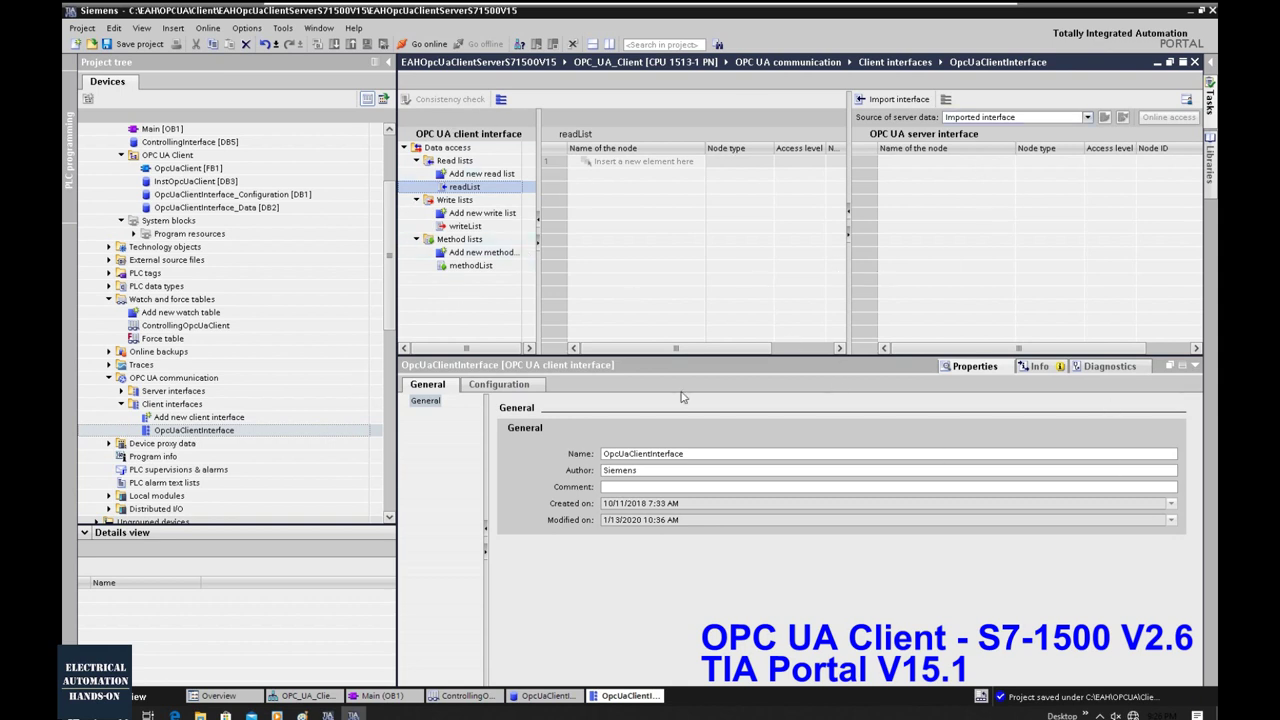
left_click(498, 386)
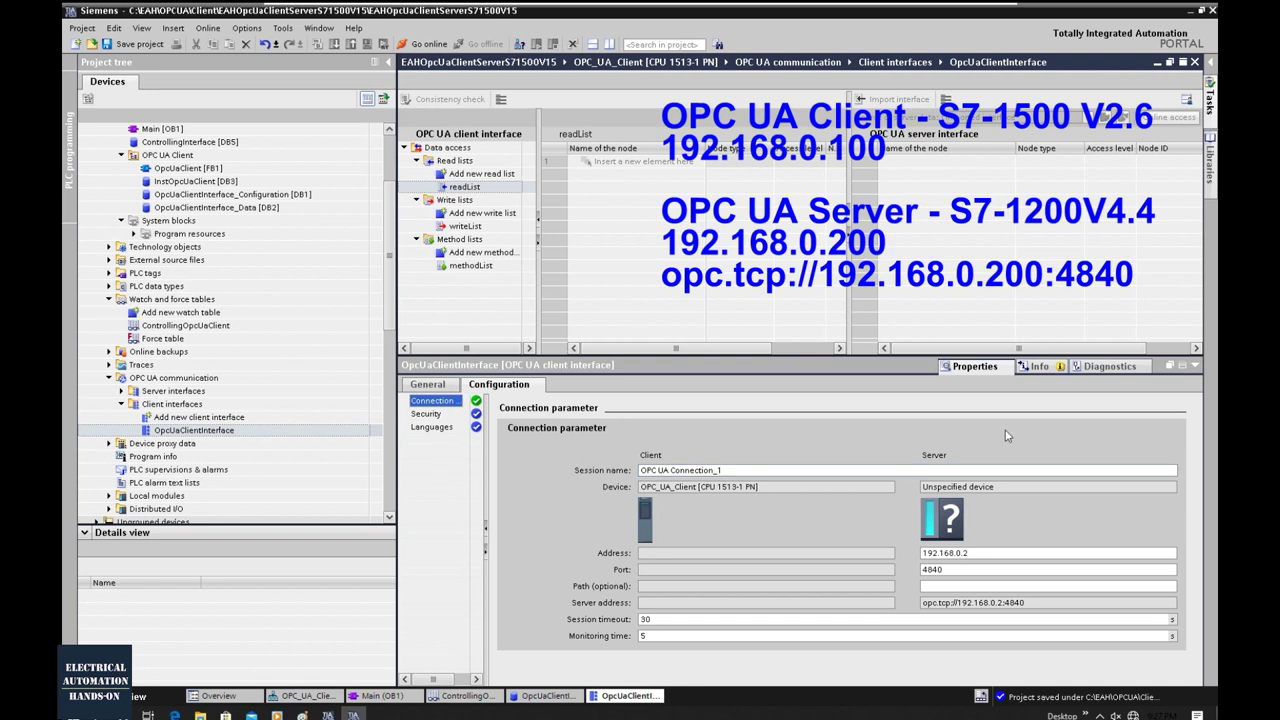
left_click(968, 553)
type("00")
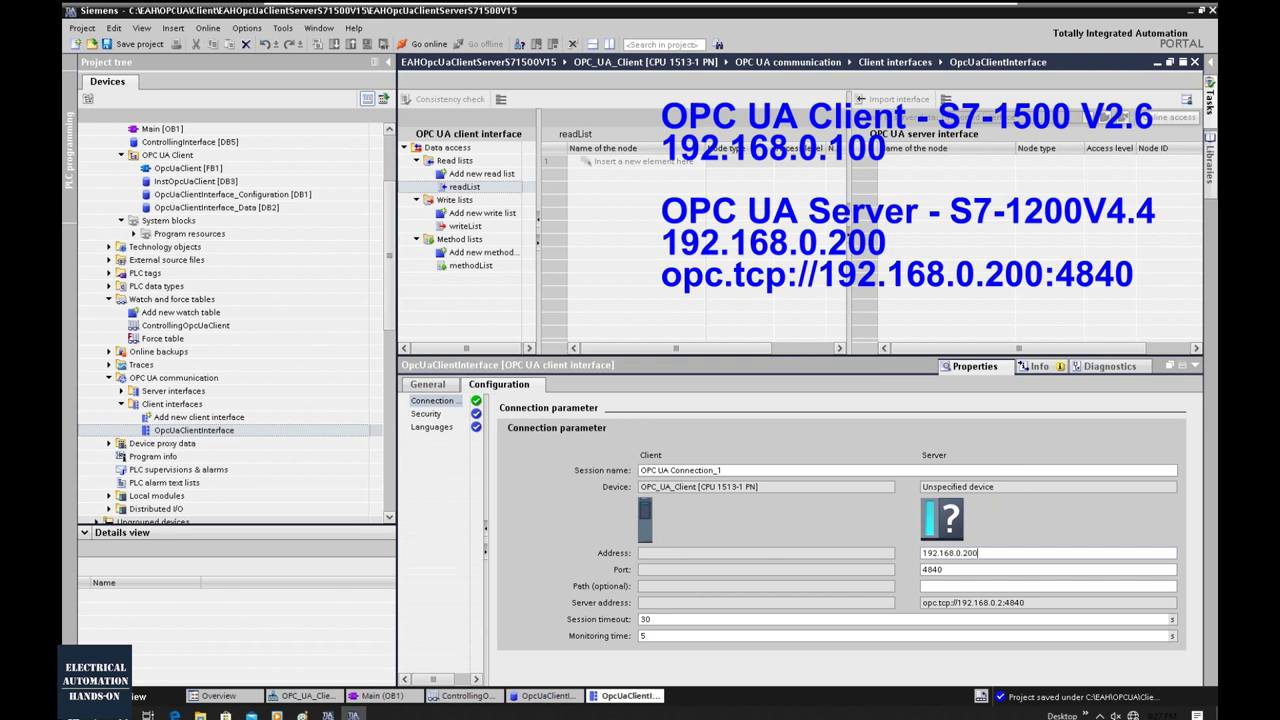
key("Return")
left_click_drag(1042, 602, 921, 602)
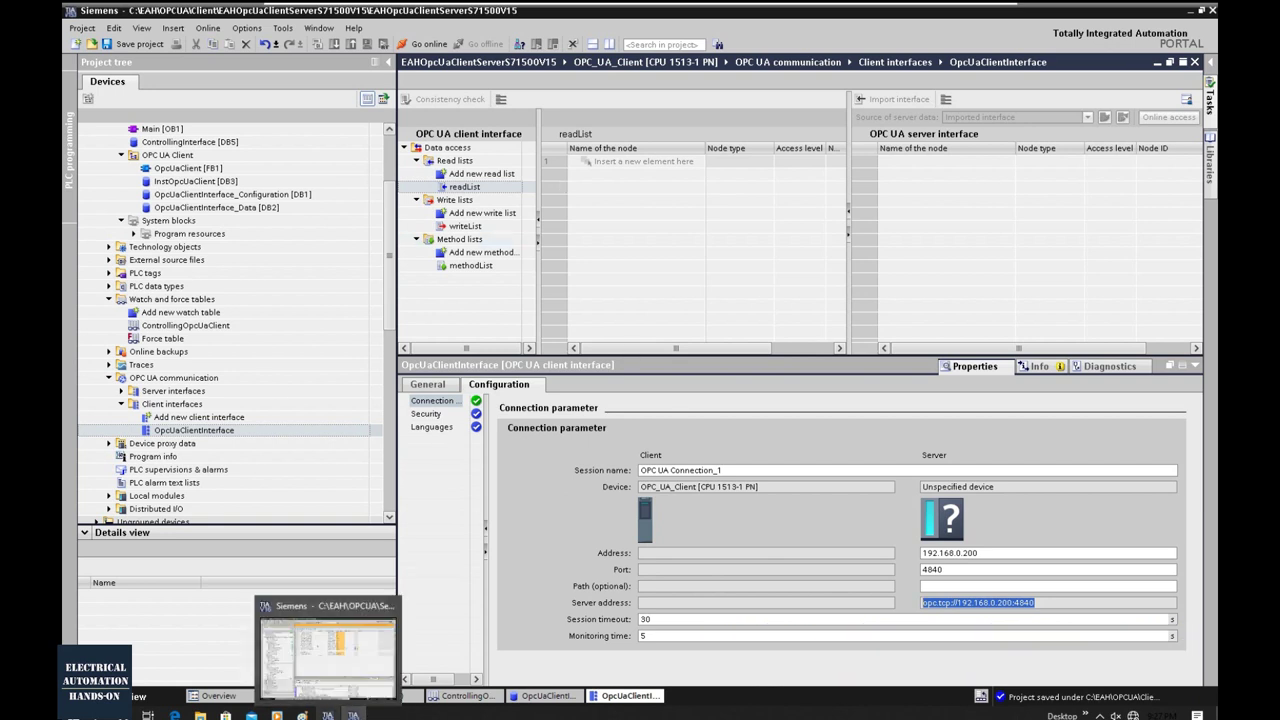
Switch to the S71200V44_PortalV16_OPCUAServer project, check the OPC UA server address in the CPU's device configuration, and return to the client project.
left_click(327, 715)
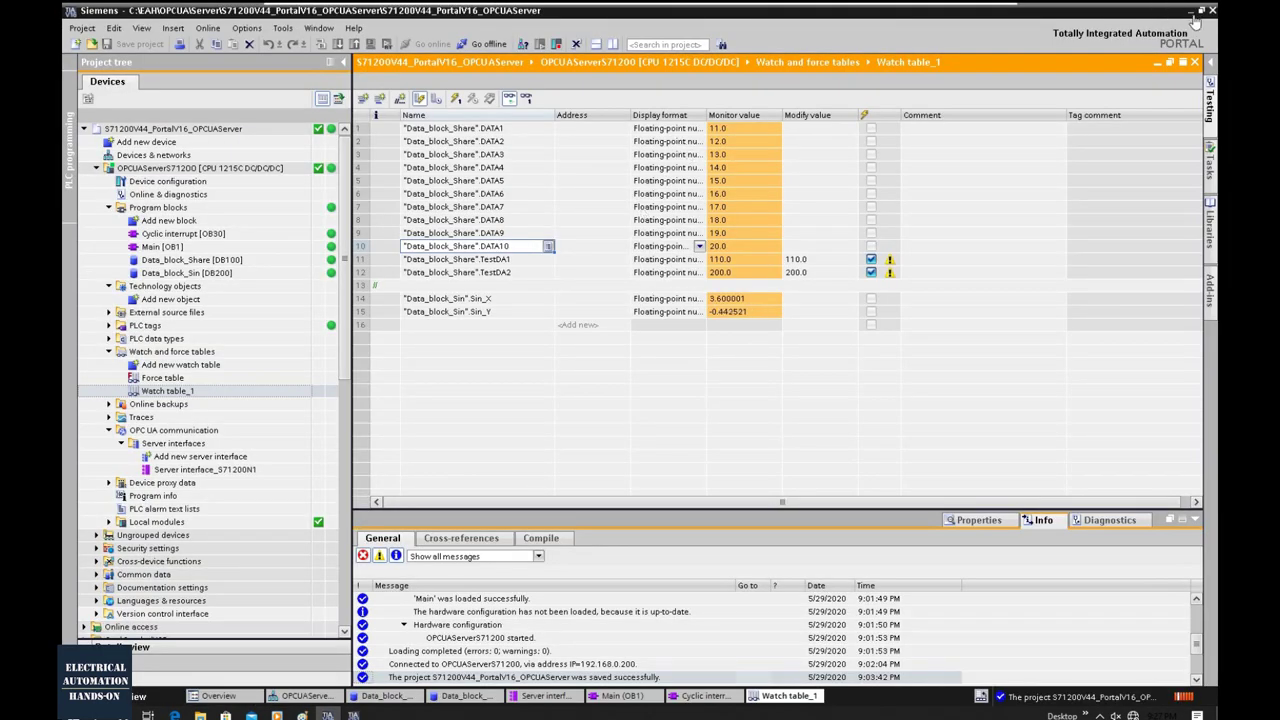
left_click(1192, 10)
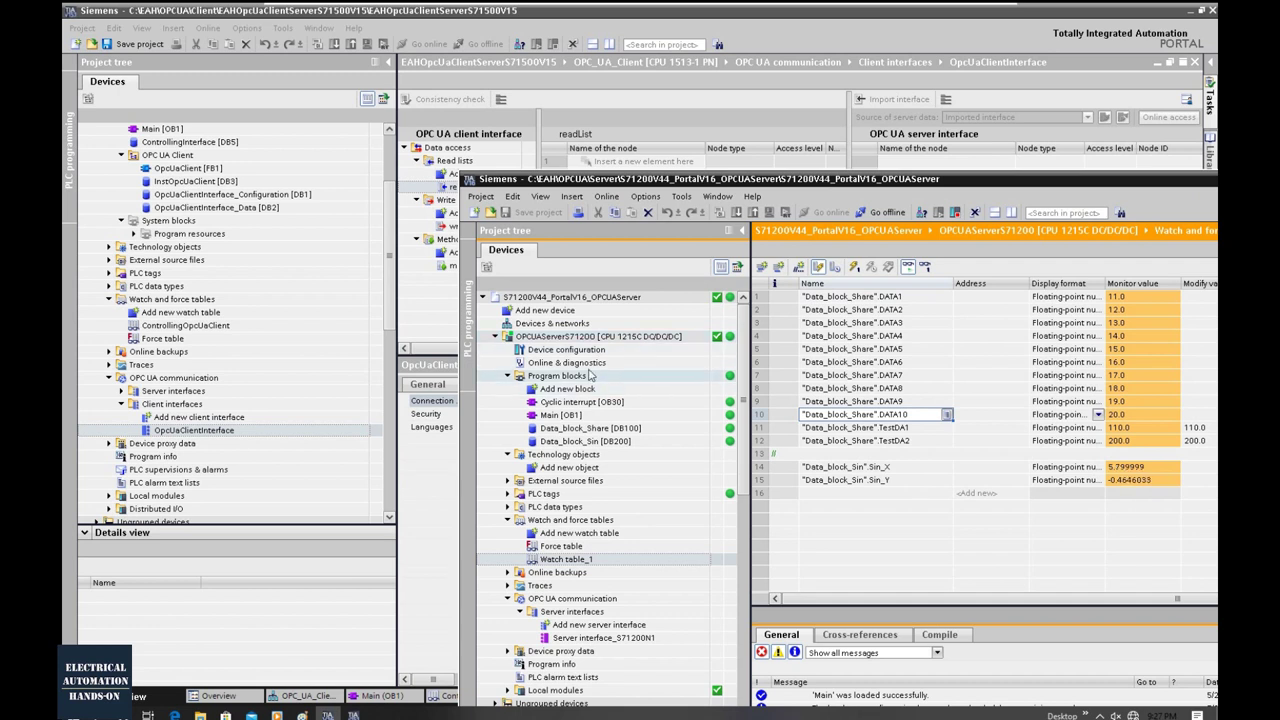
left_click(600, 349)
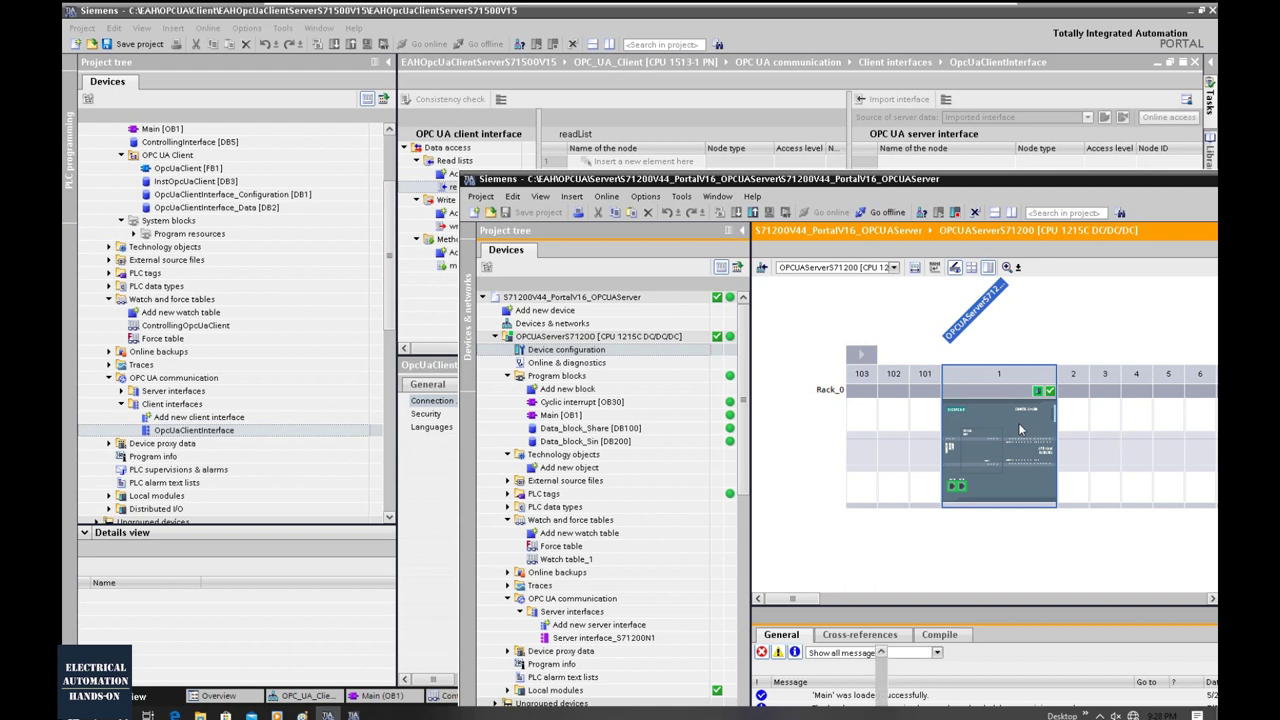
left_click(1020, 430)
left_click_drag(968, 606, 1004, 340)
left_click(780, 567)
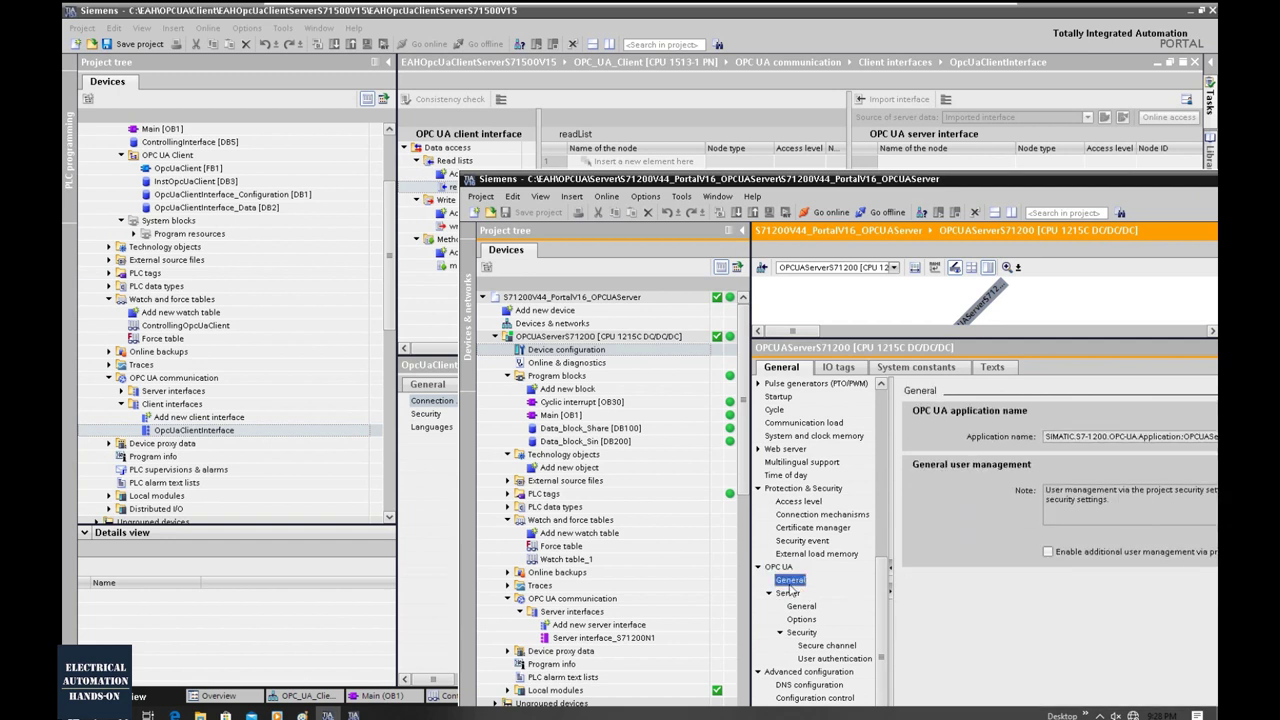
left_click(788, 594)
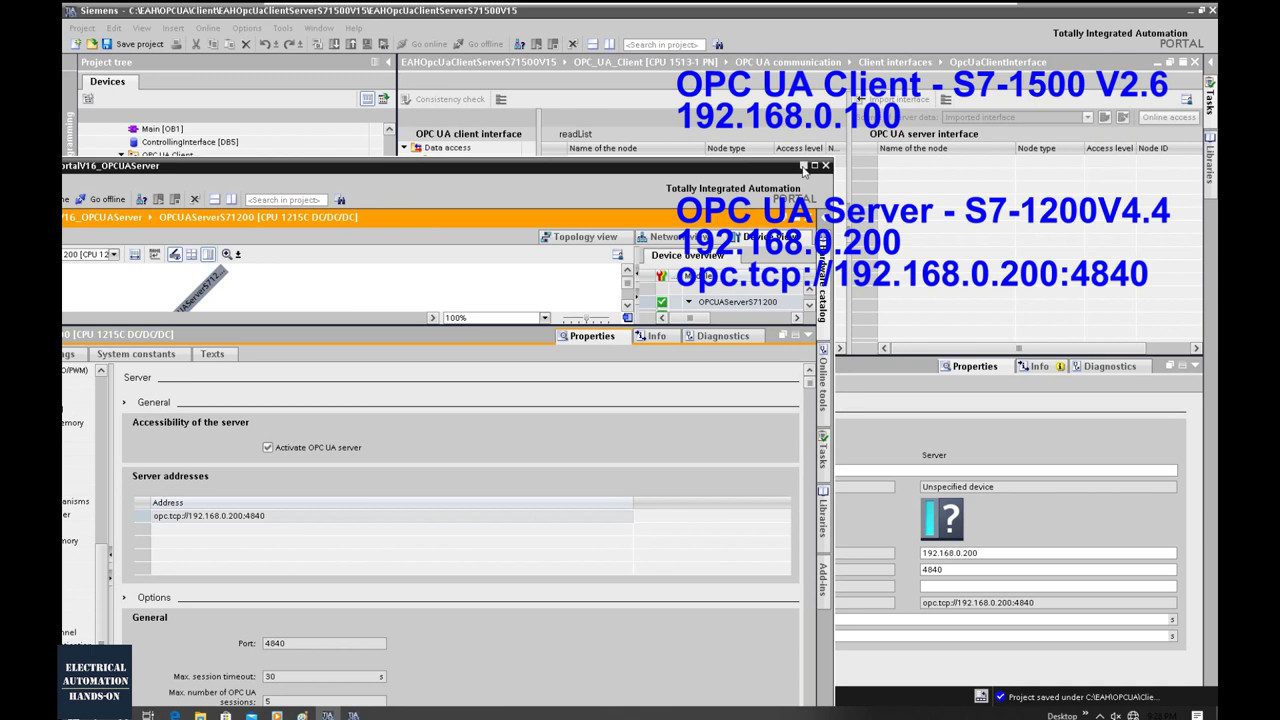
left_click(803, 165)
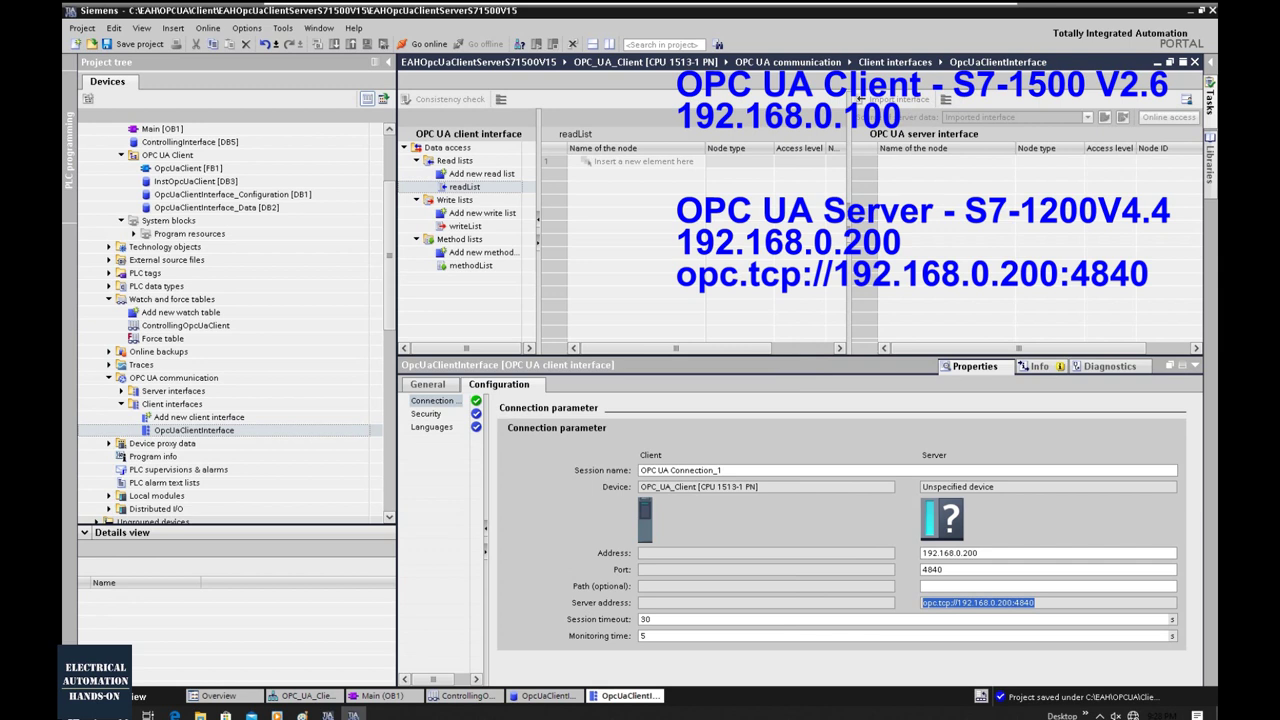
Review the security, certificate, user authentication and language settings in the client interface's configuration.
left_click(426, 414)
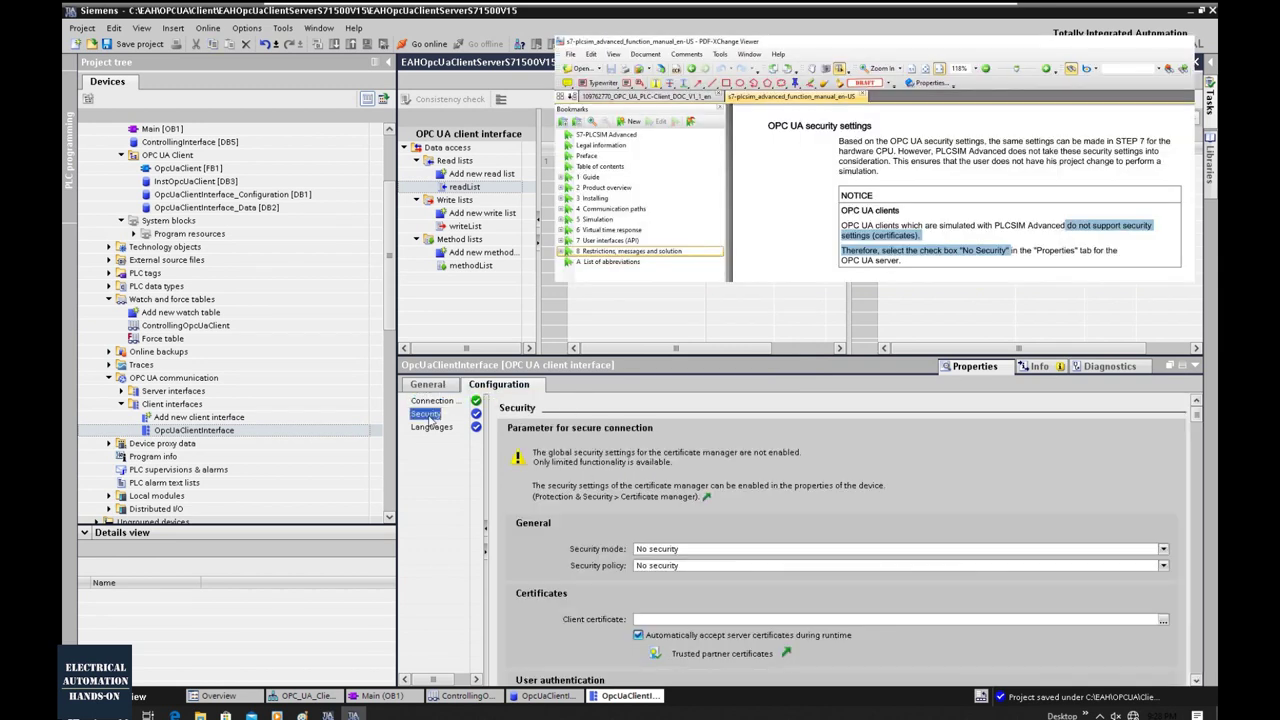
left_click_drag(717, 354, 717, 290)
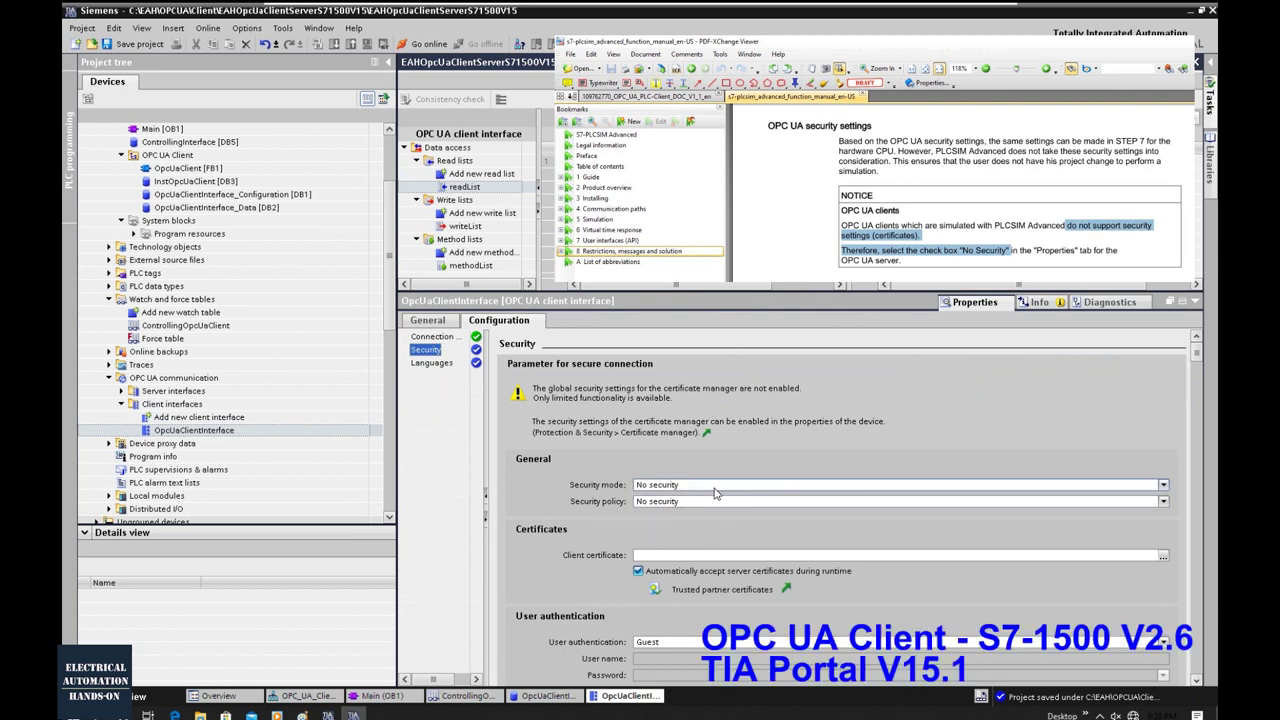
scroll(974, 567, "down", 3)
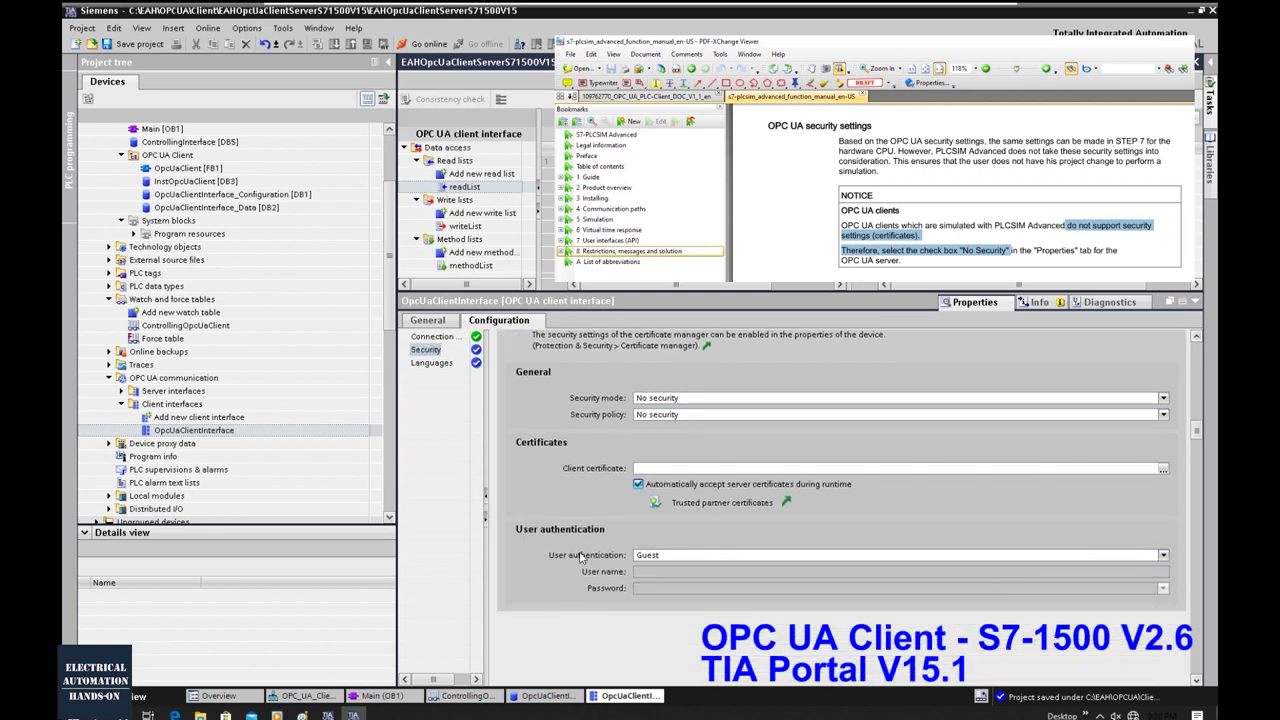
left_click(663, 567)
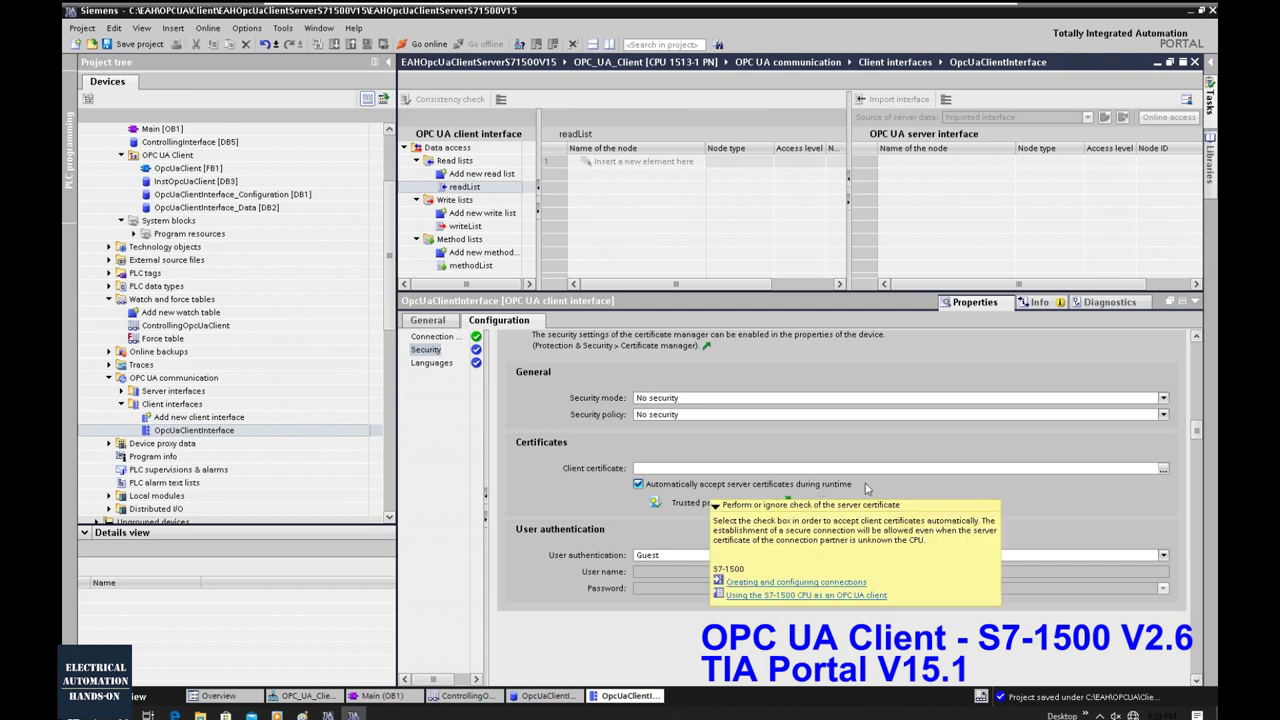
left_click(430, 366)
left_click(430, 364)
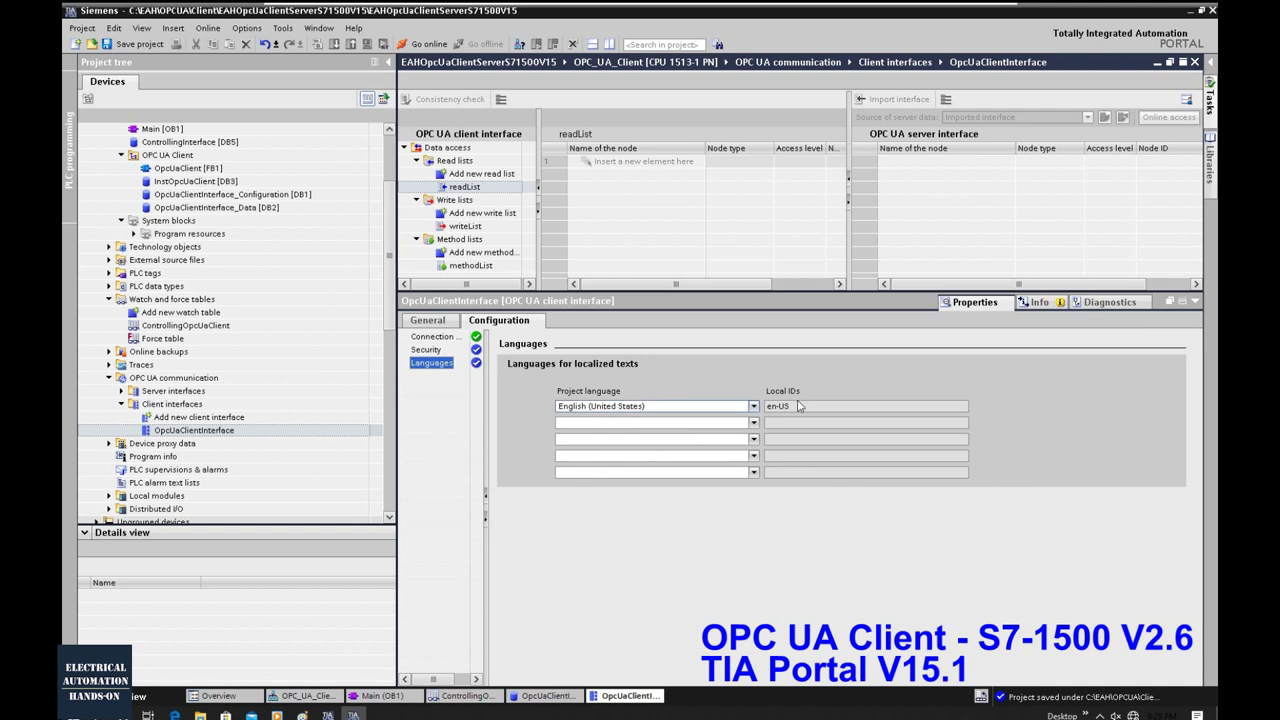
Examine the available options for user authentication, security mode and security policy, keeping Guest and No security.
left_click(455, 353)
scroll(811, 500, "down", 3)
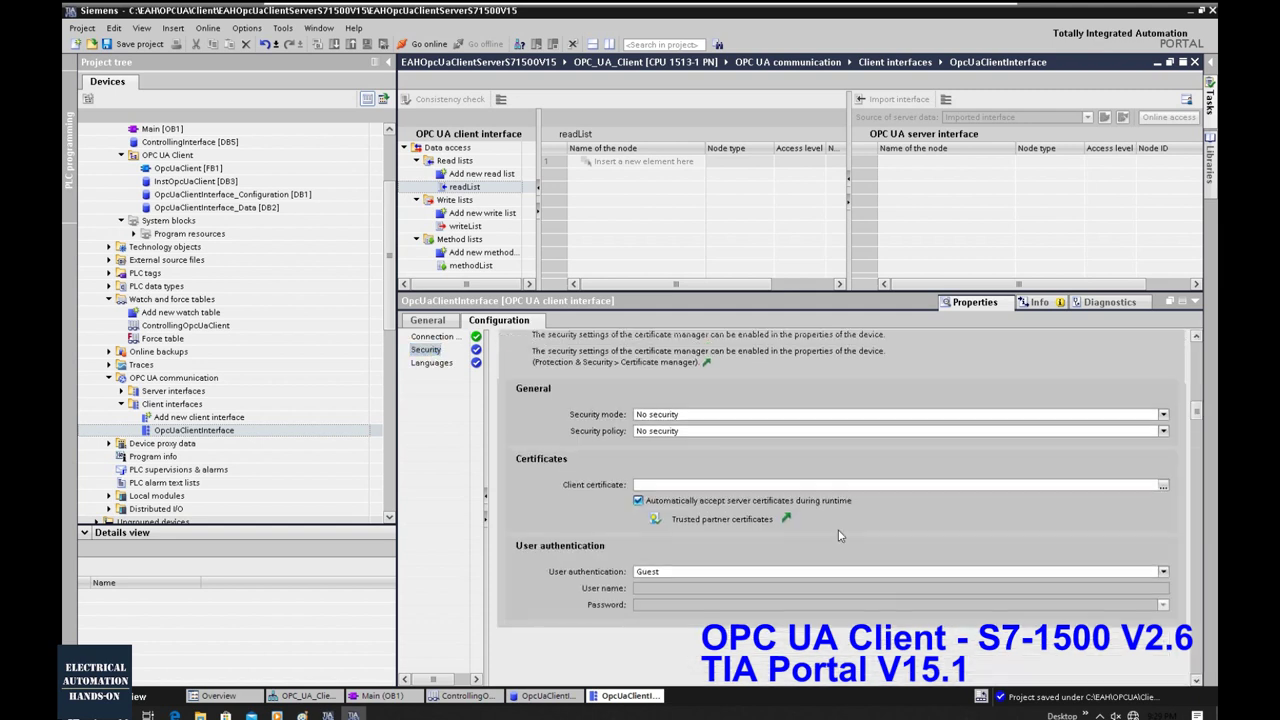
scroll(839, 536, "up", 1)
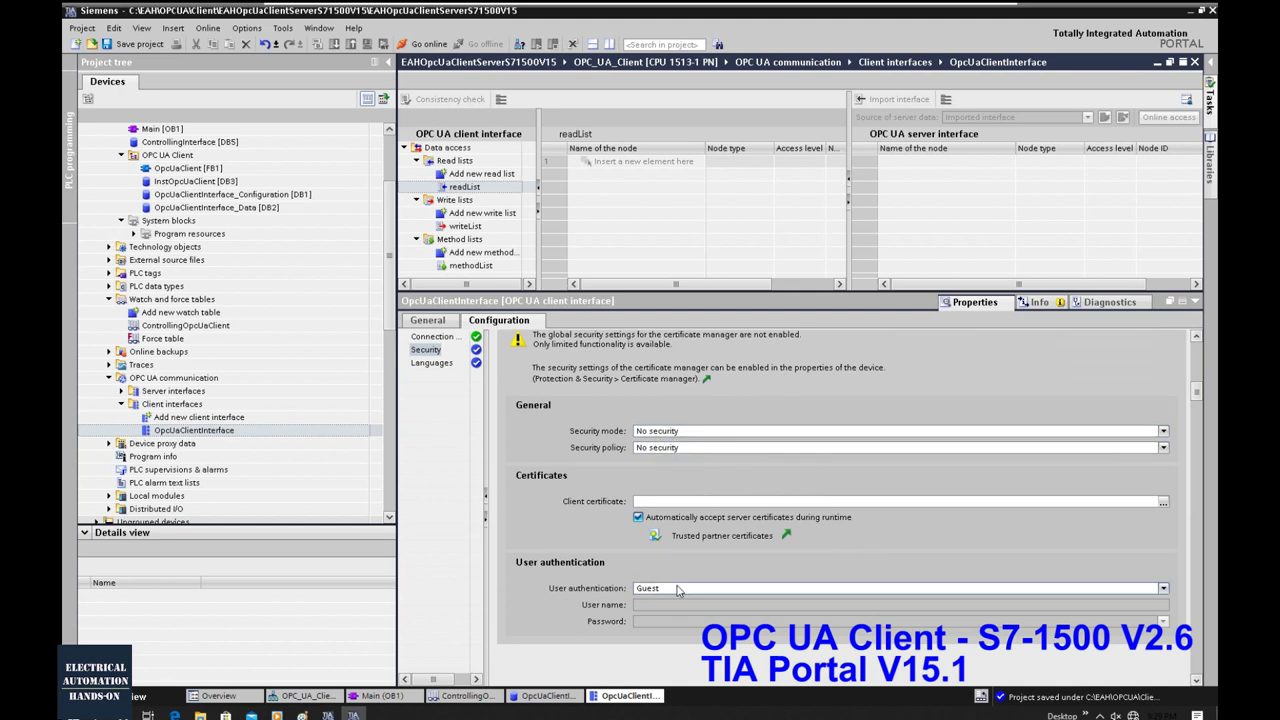
left_click(1164, 589)
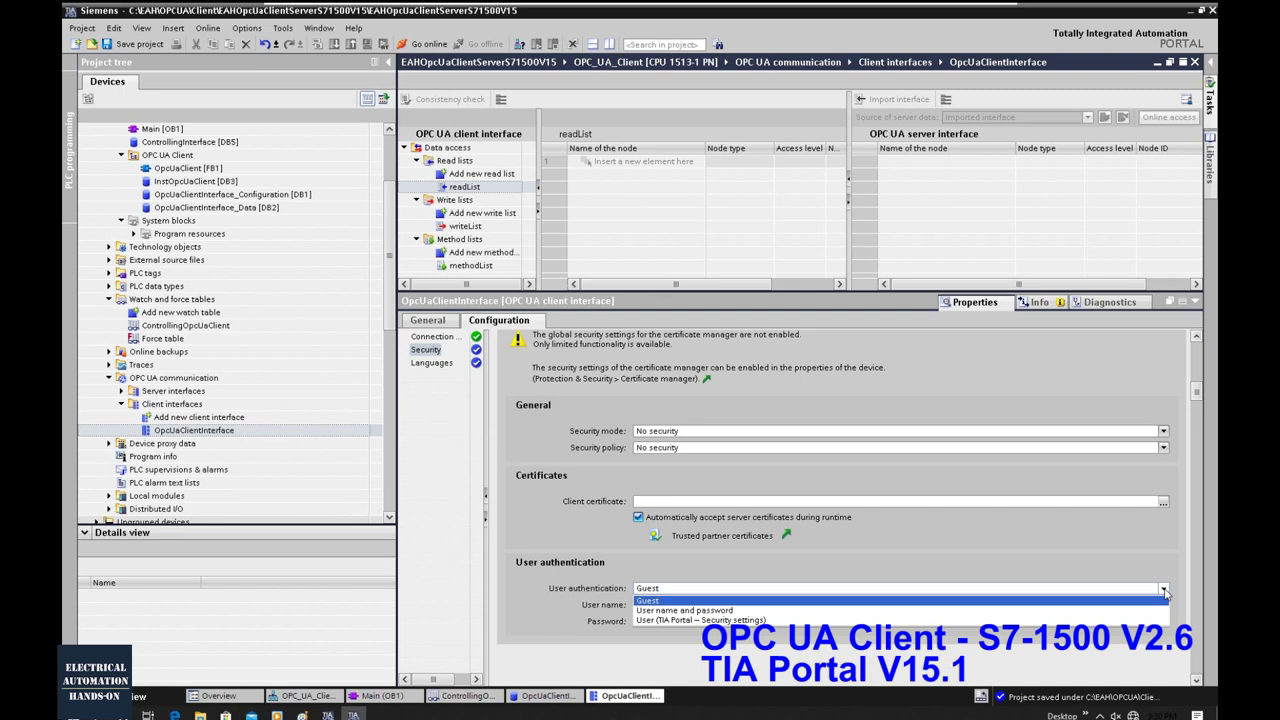
left_click(1164, 596)
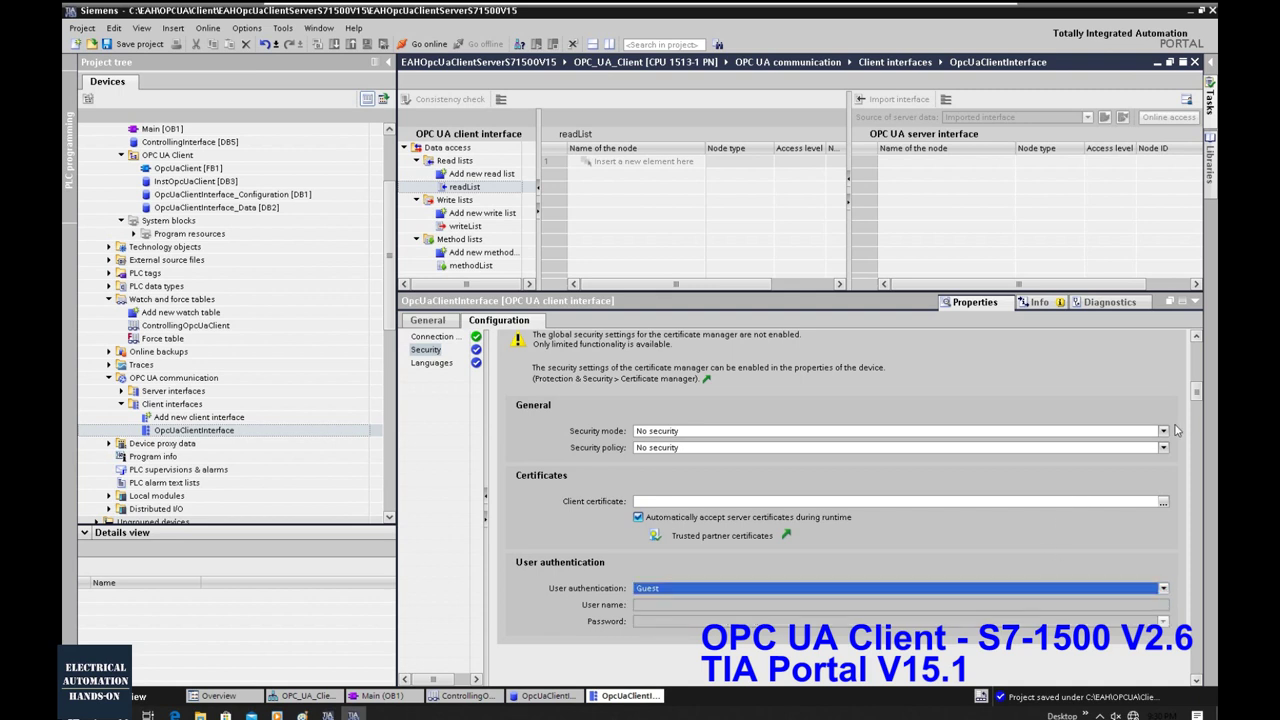
left_click(1164, 431)
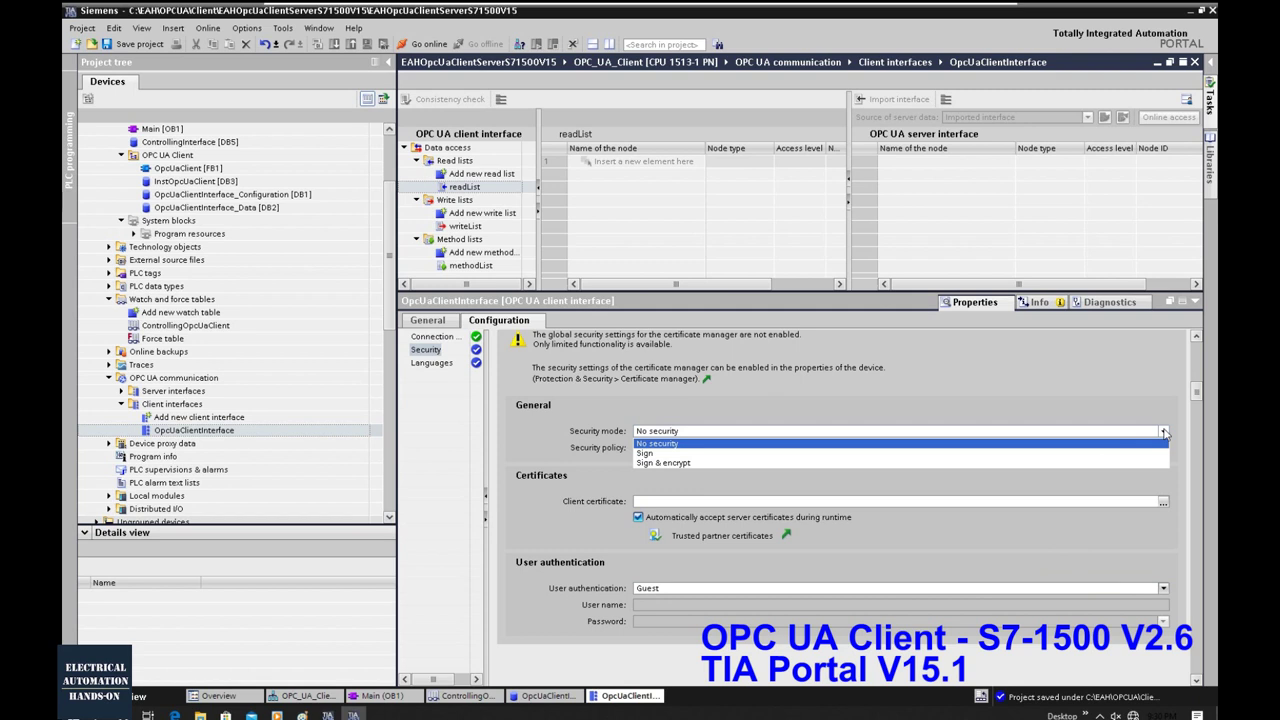
left_click(1164, 431)
left_click(1162, 448)
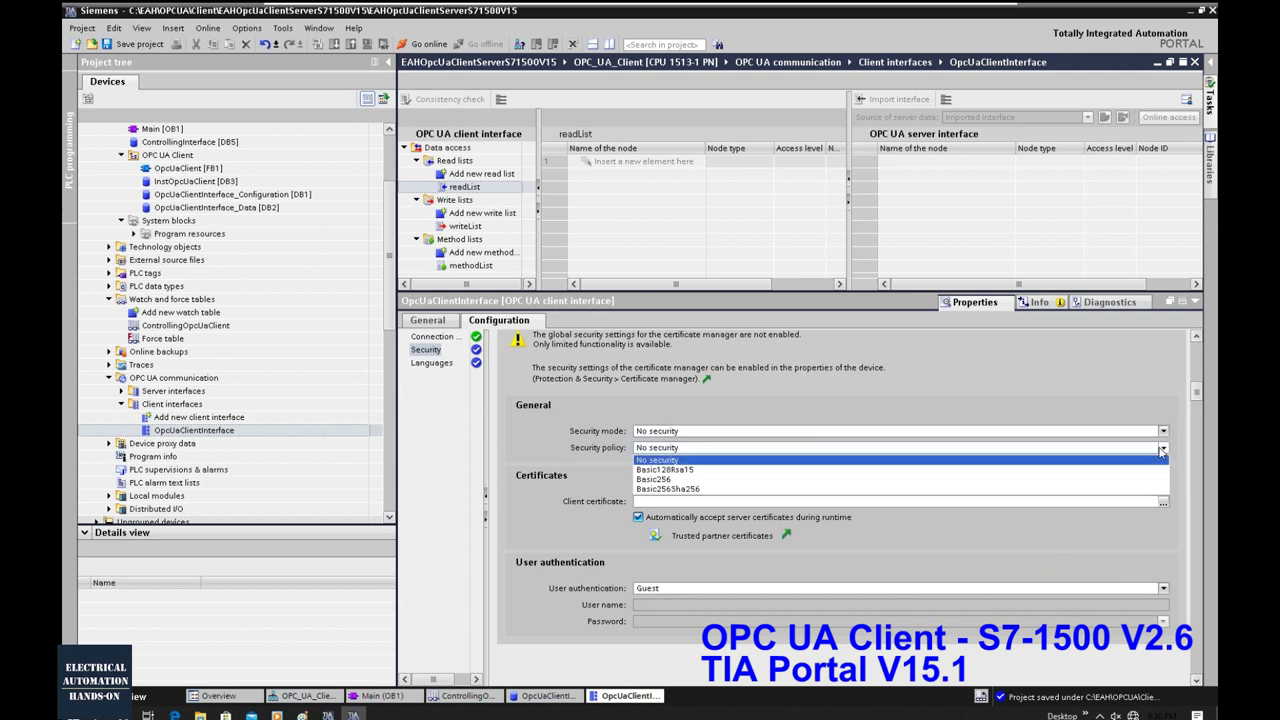
left_click(1091, 460)
scroll(790, 440, "up", 5)
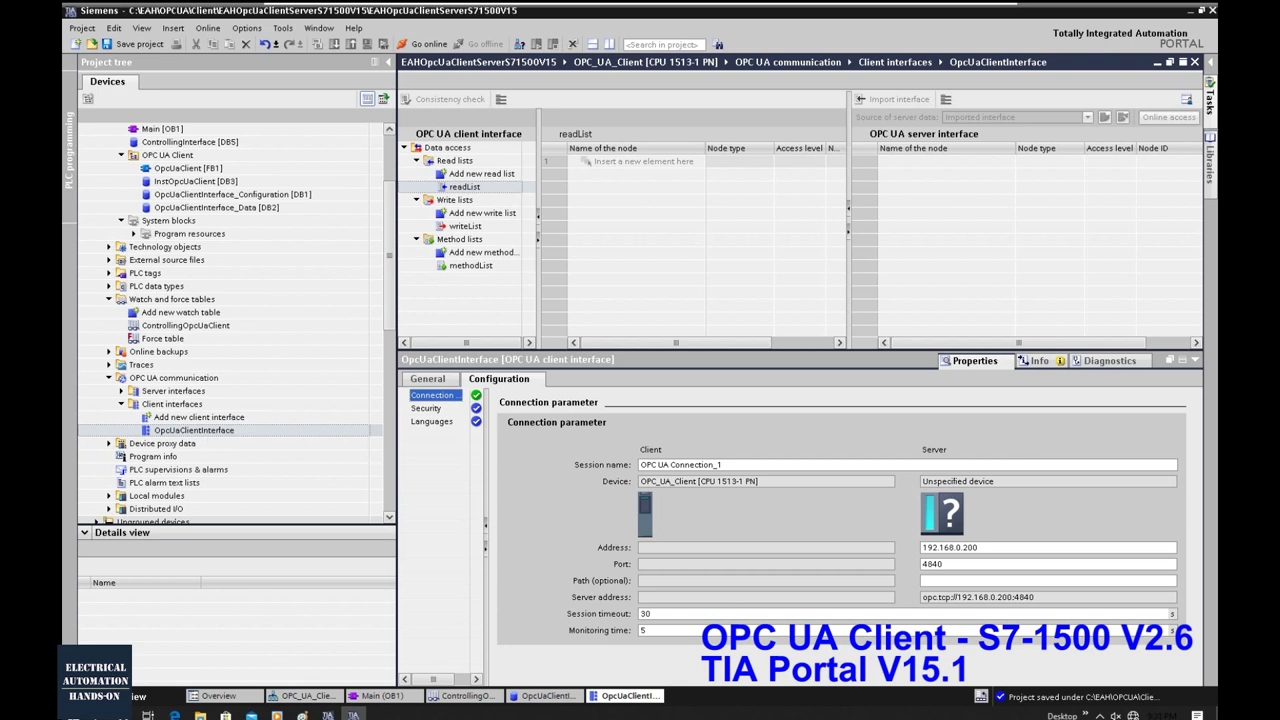
Examine the source options for the server data and the dialog for importing a server interface file, keeping Imported interface.
mouse_move(897, 617)
left_click(970, 218)
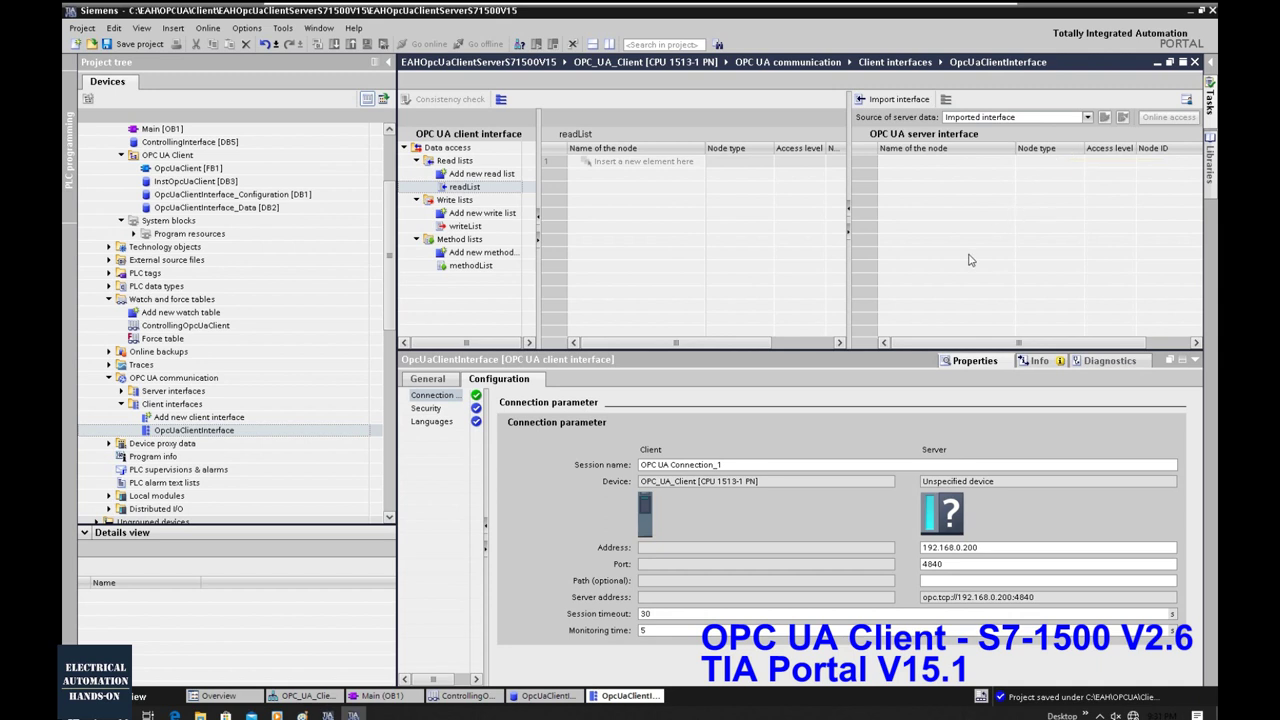
left_click(1062, 124)
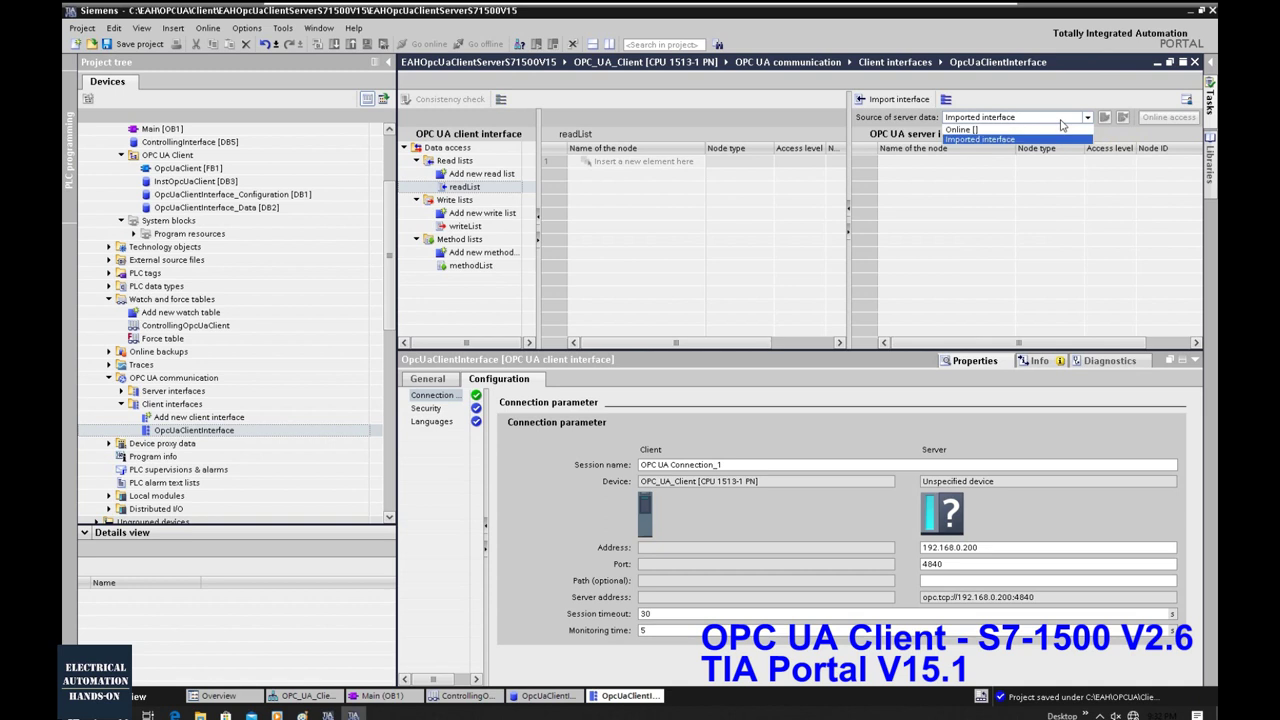
left_click(982, 132)
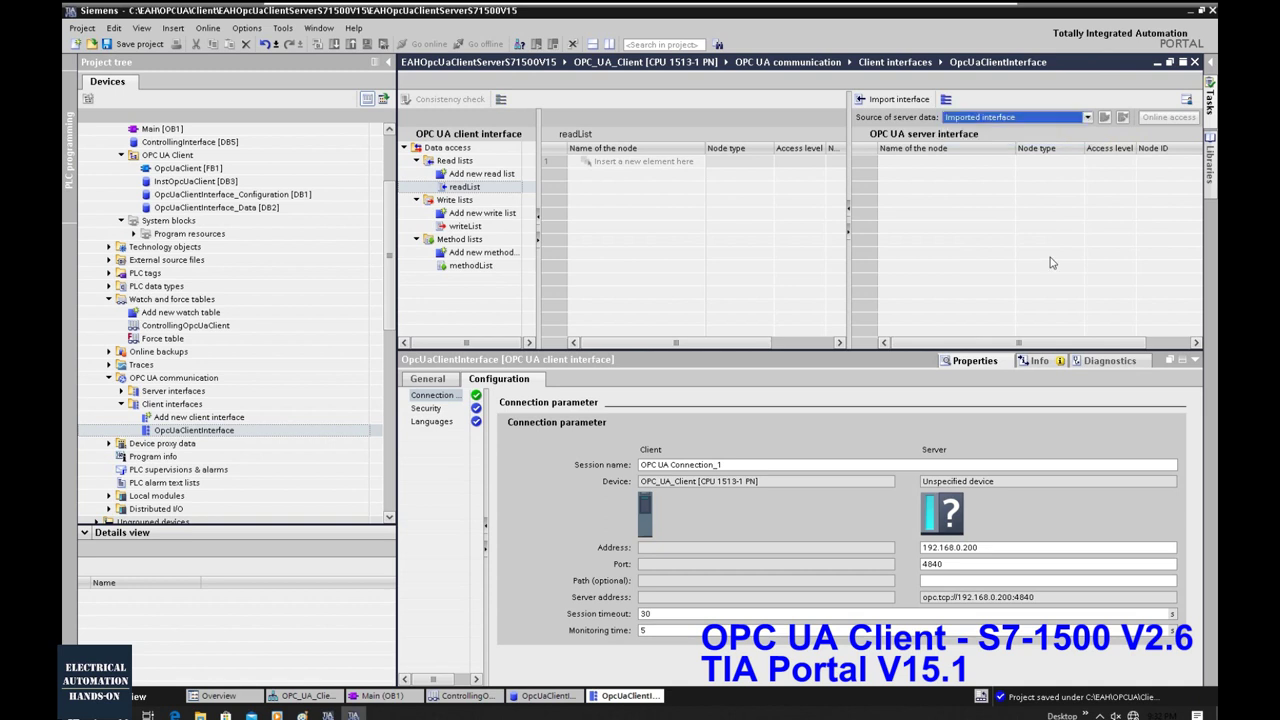
left_click(993, 120)
left_click(993, 120)
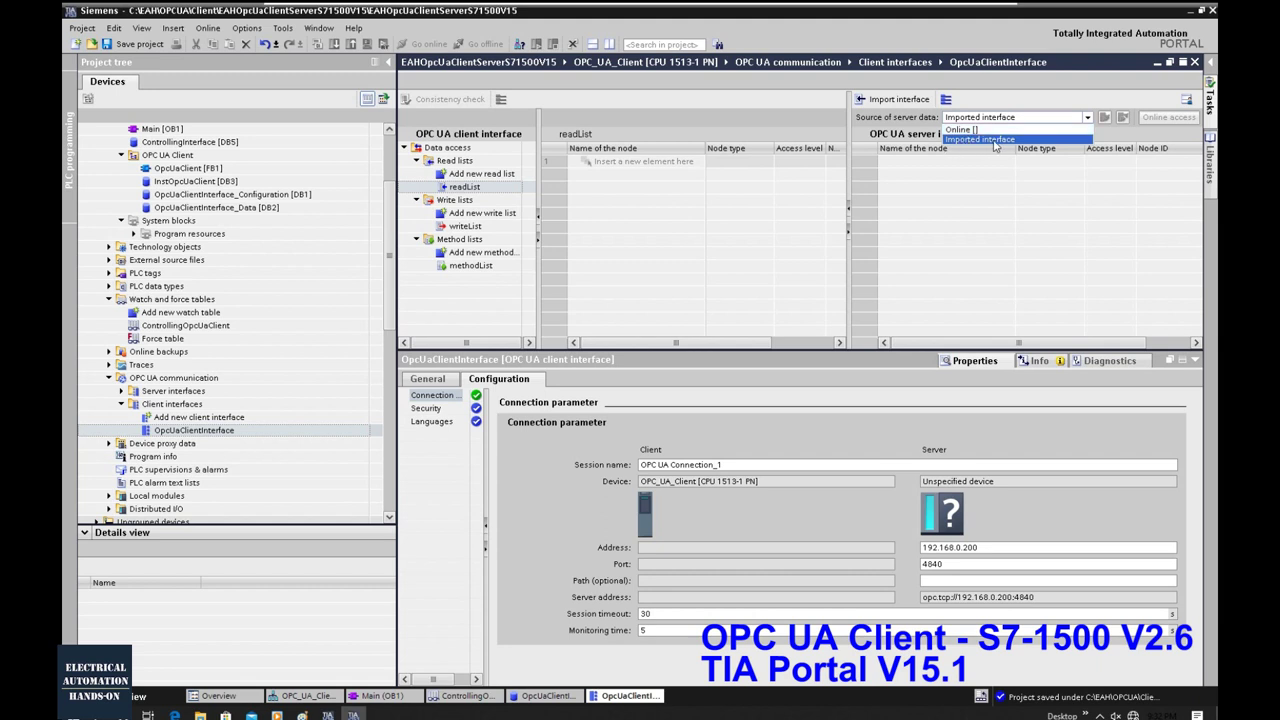
left_click(995, 141)
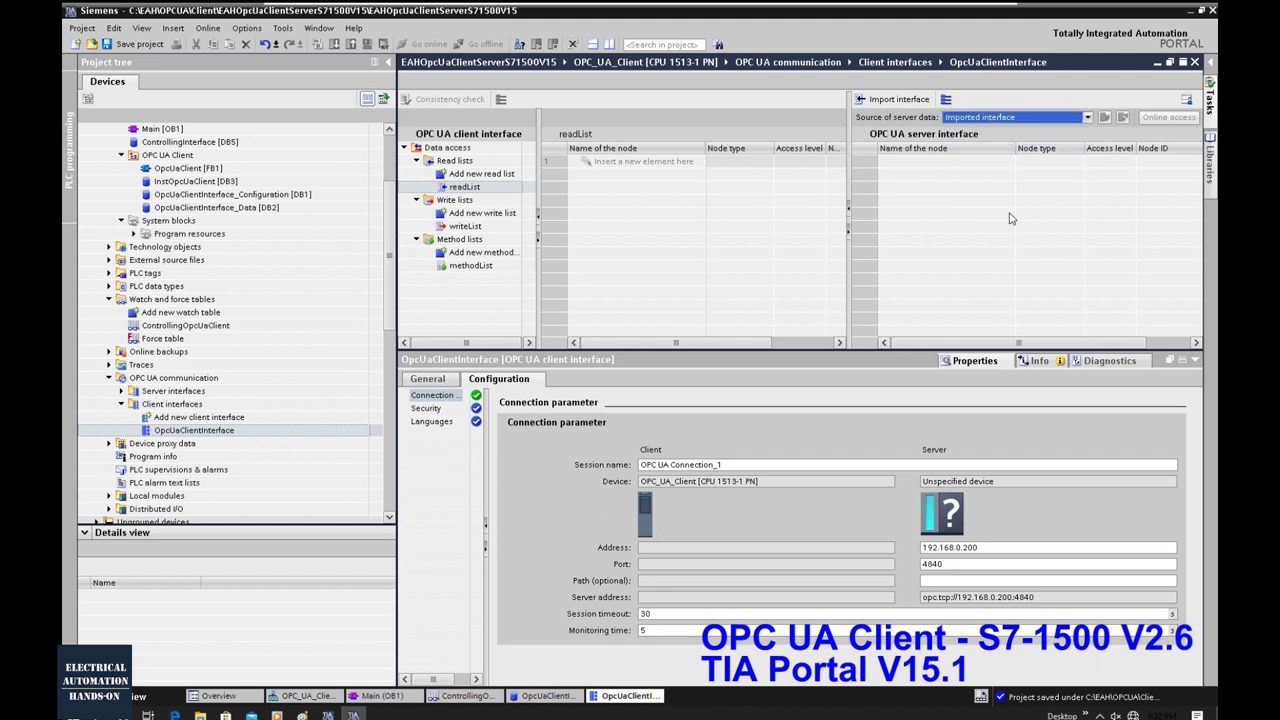
left_click(905, 101)
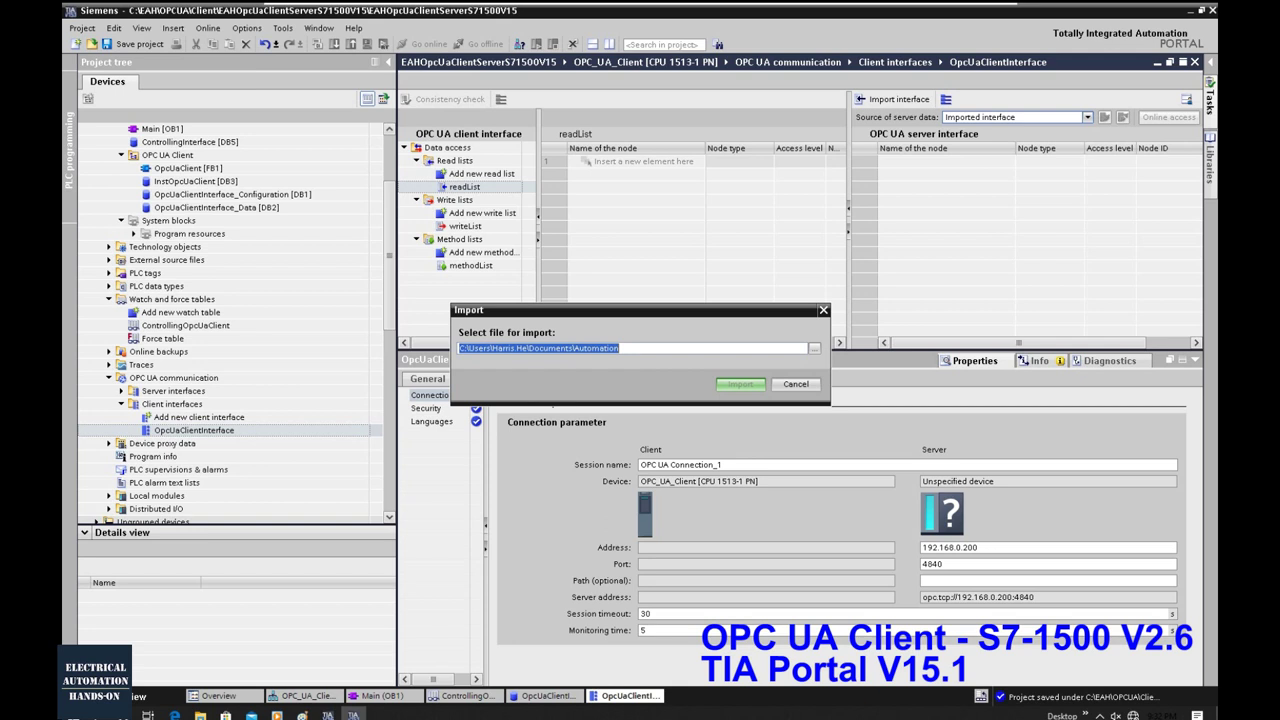
left_click(824, 311)
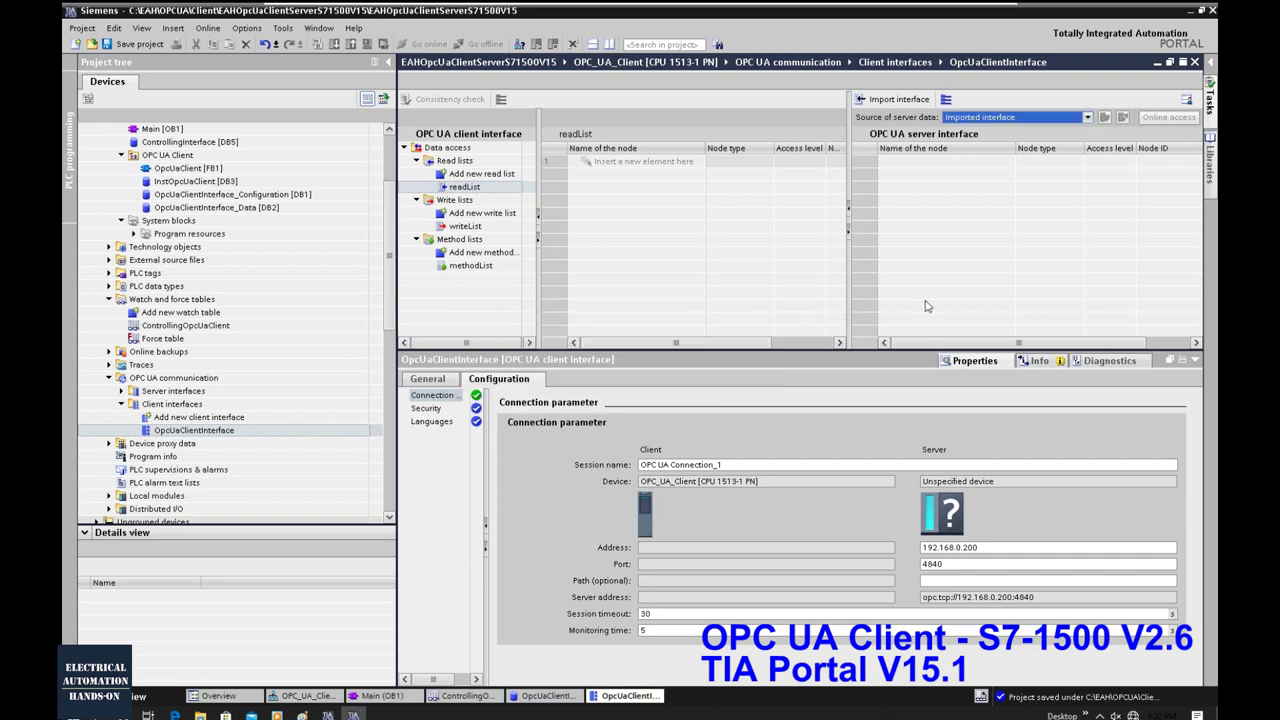
Set the source of server data for the client interface to Online.
left_click(1086, 118)
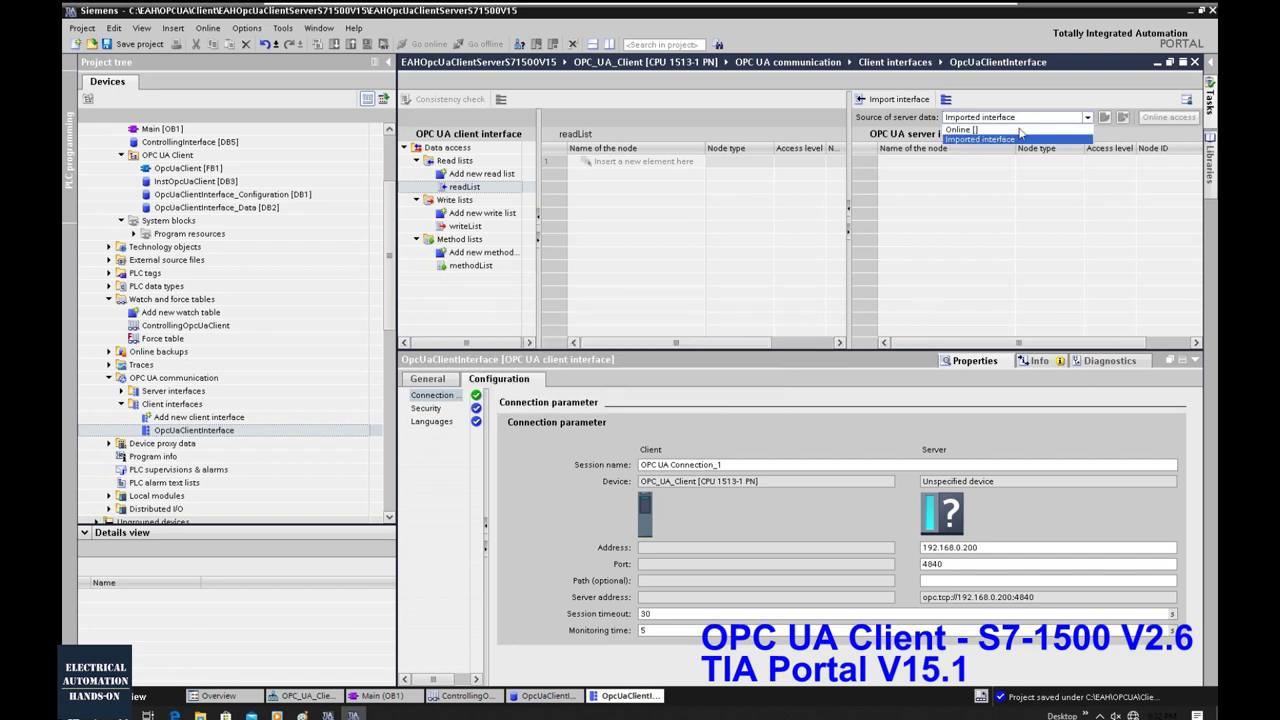
left_click(999, 131)
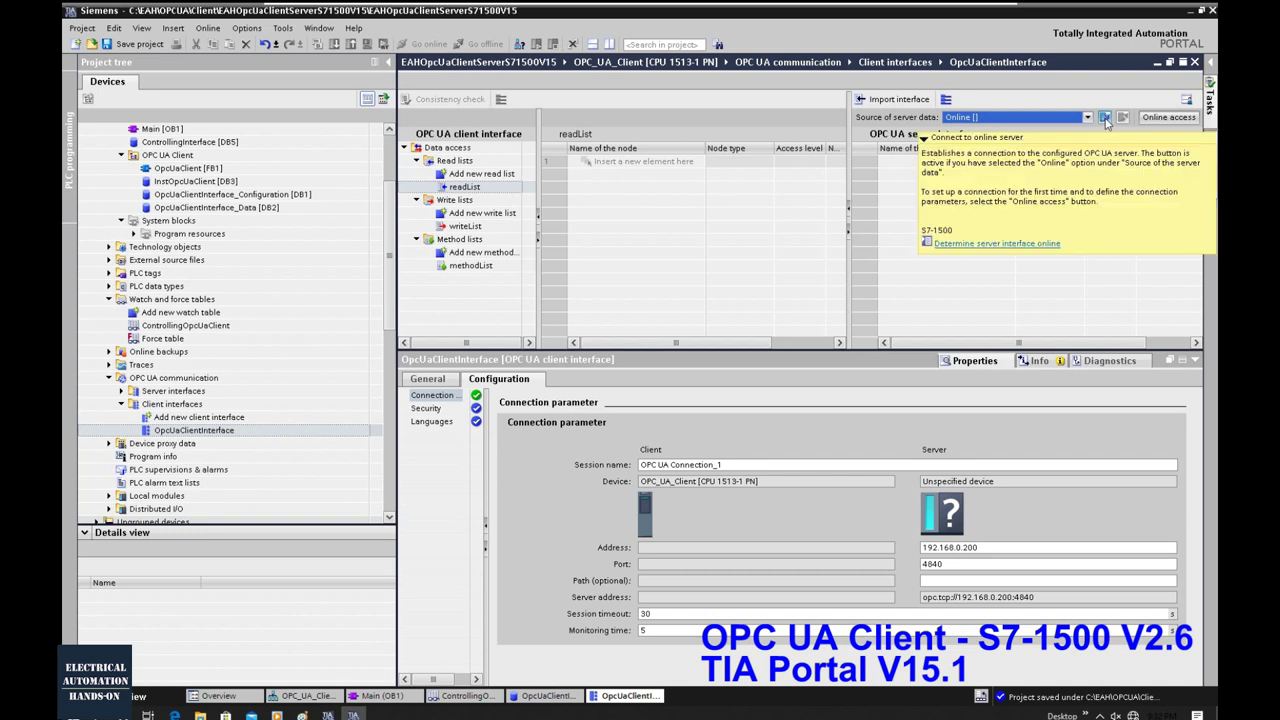
Open the online access settings, find the OPC UA server at opc.tcp://192.168.0.200:4840 and select its No security end point.
left_click(1105, 118)
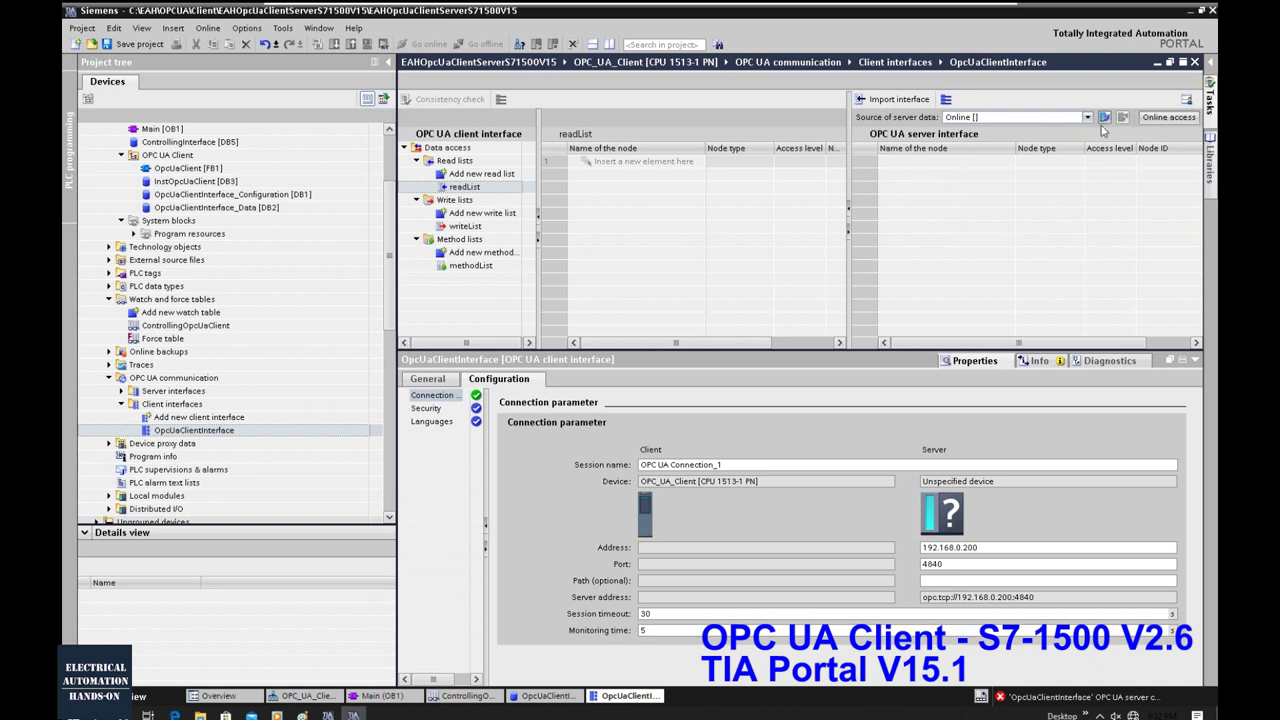
left_click(1155, 119)
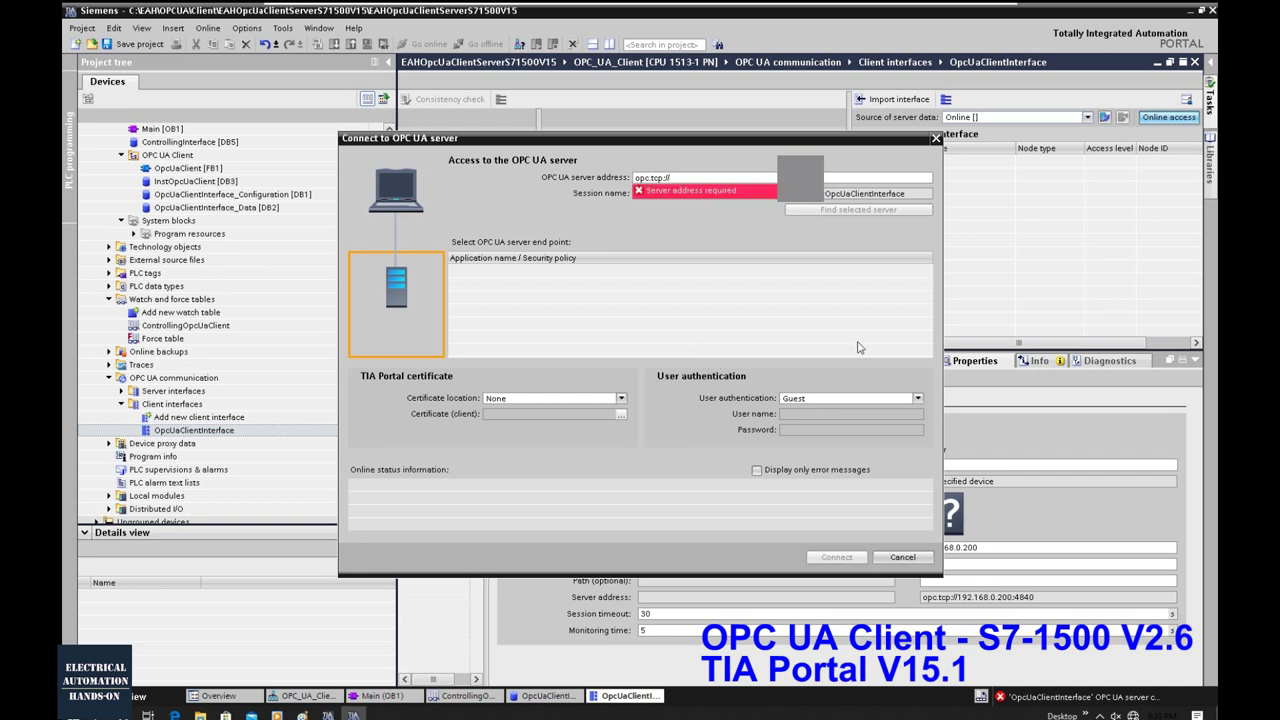
type("192.168.0.200:4840")
key("Return")
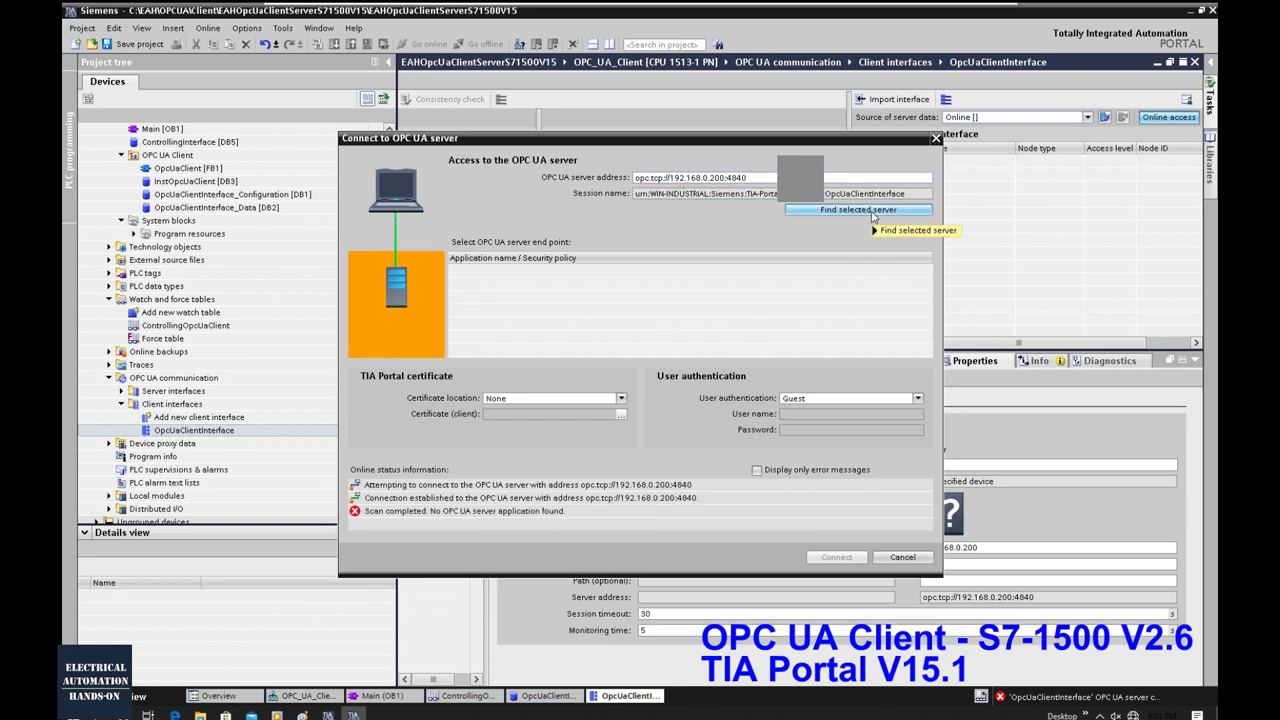
left_click(871, 212)
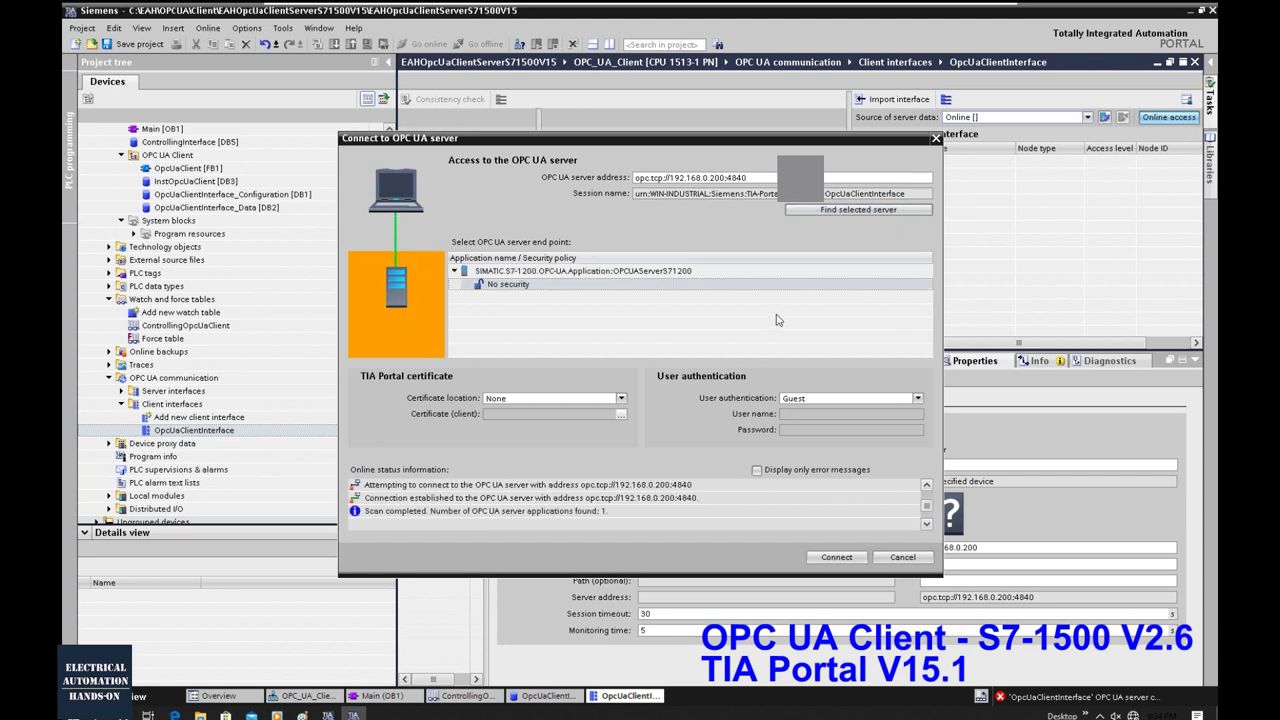
left_click(598, 285)
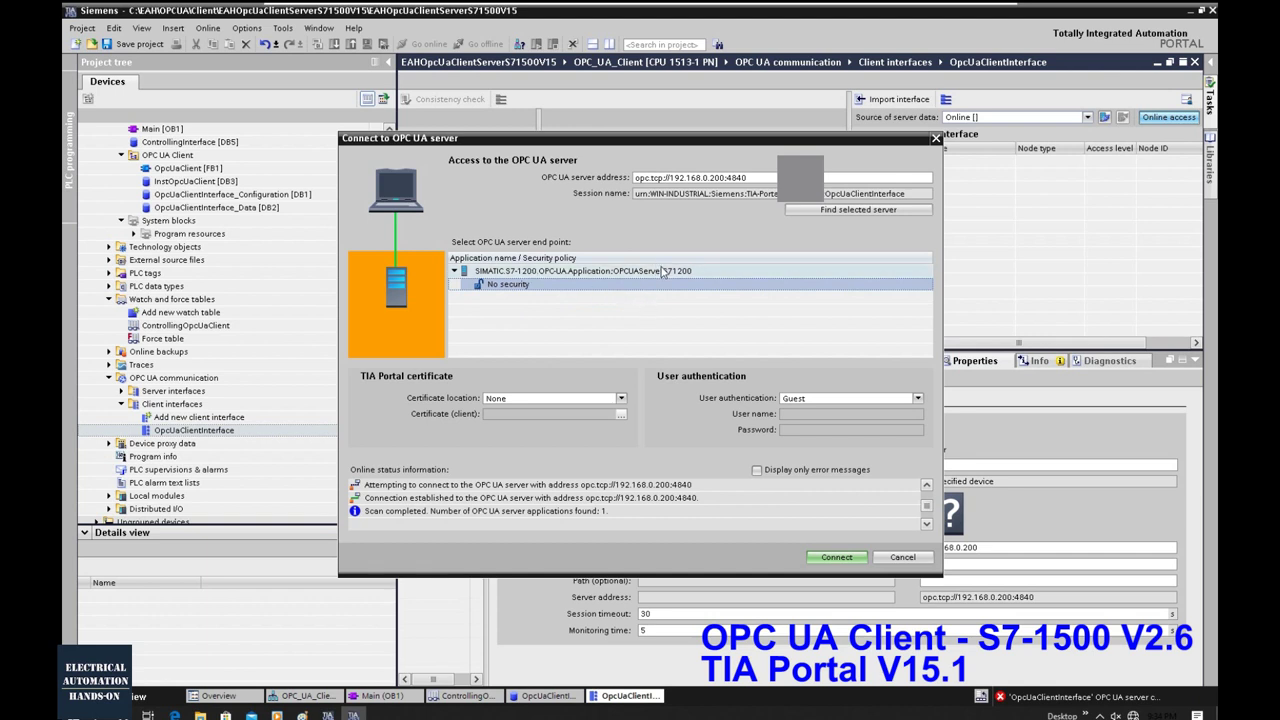
Try TIA Portal as the certificate location for the server connection, ending with None.
left_click(545, 400)
left_click(545, 400)
left_click(540, 424)
left_click(590, 398)
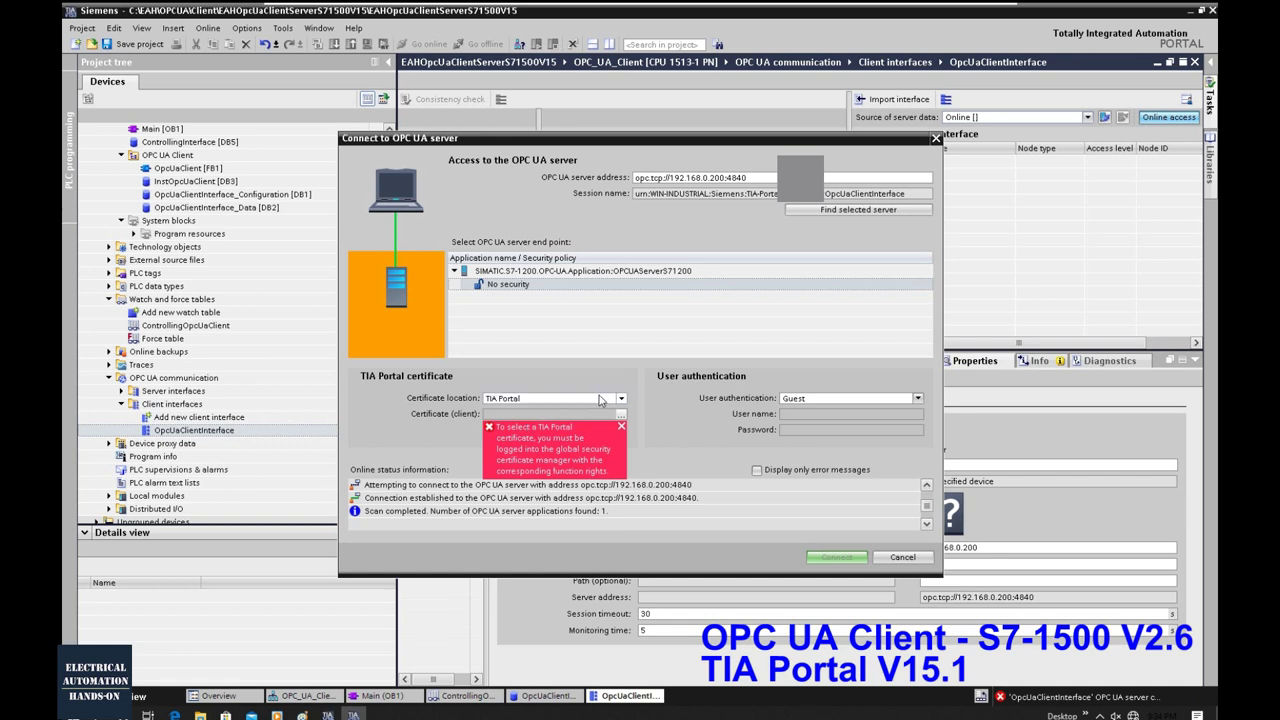
left_click(550, 410)
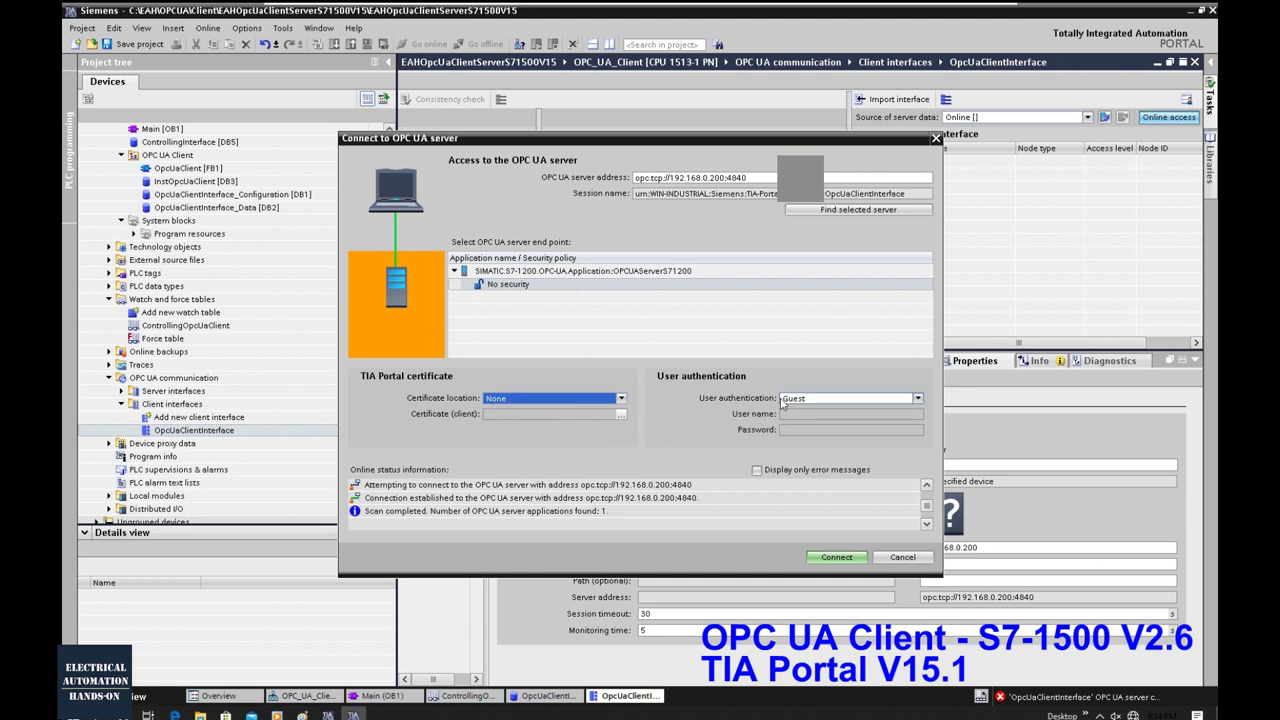
Connect to the selected server end point with Guest user authentication and trust the server's certificate.
left_click(919, 399)
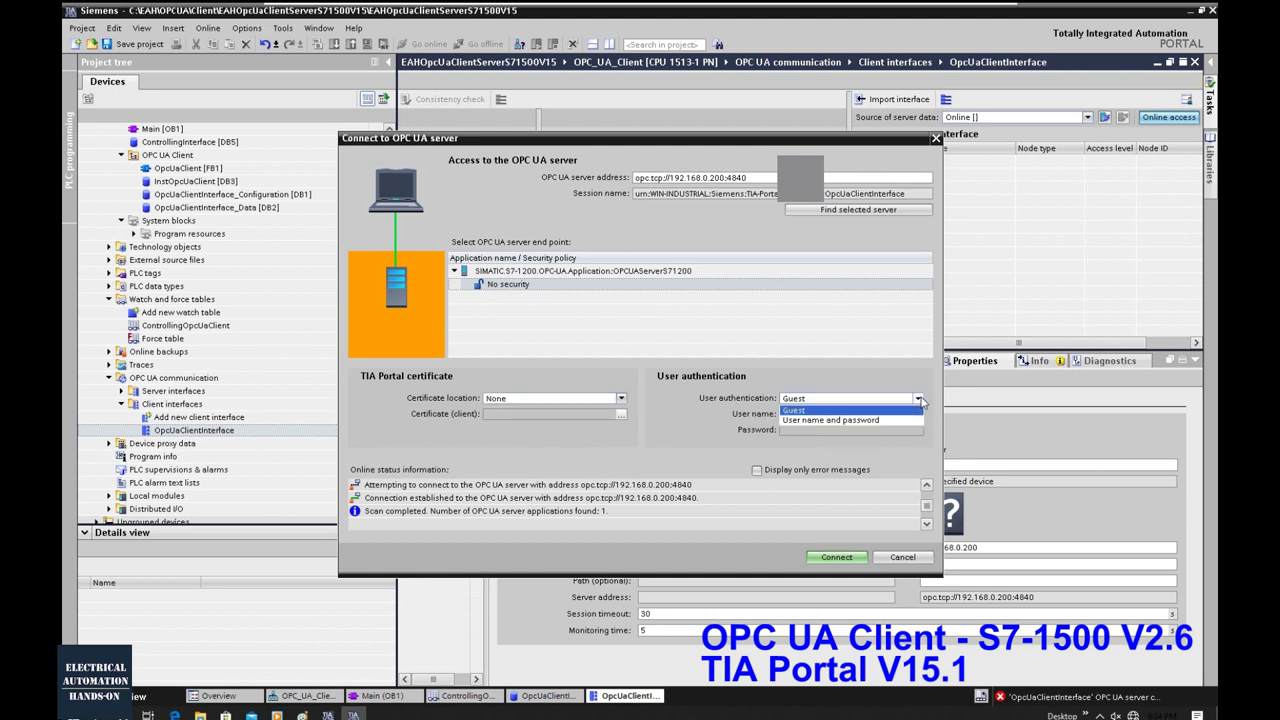
left_click(862, 411)
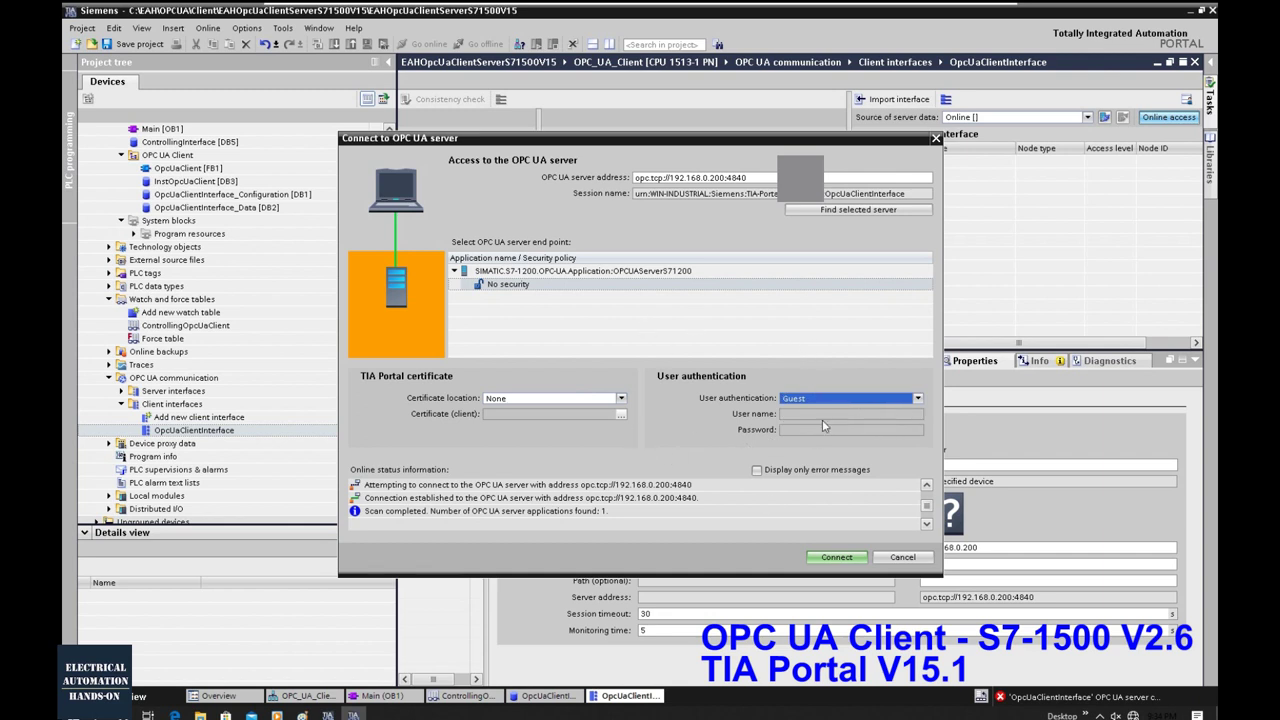
left_click(837, 558)
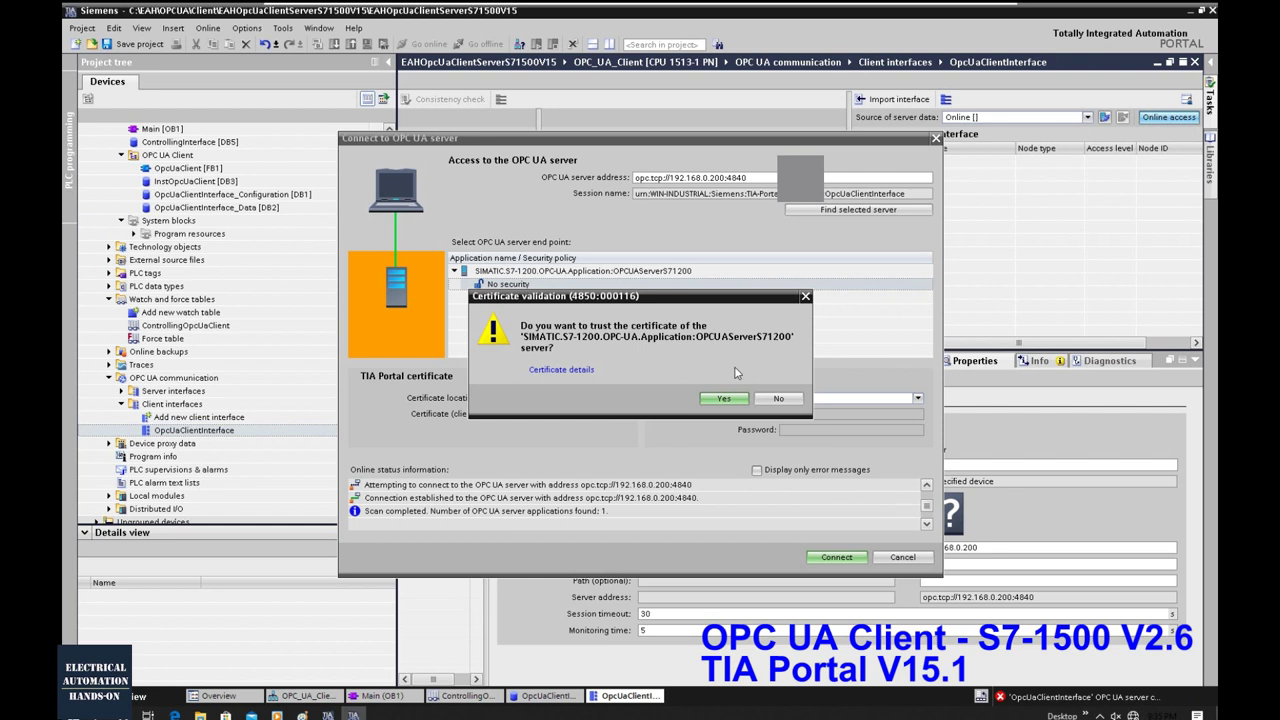
left_click(733, 400)
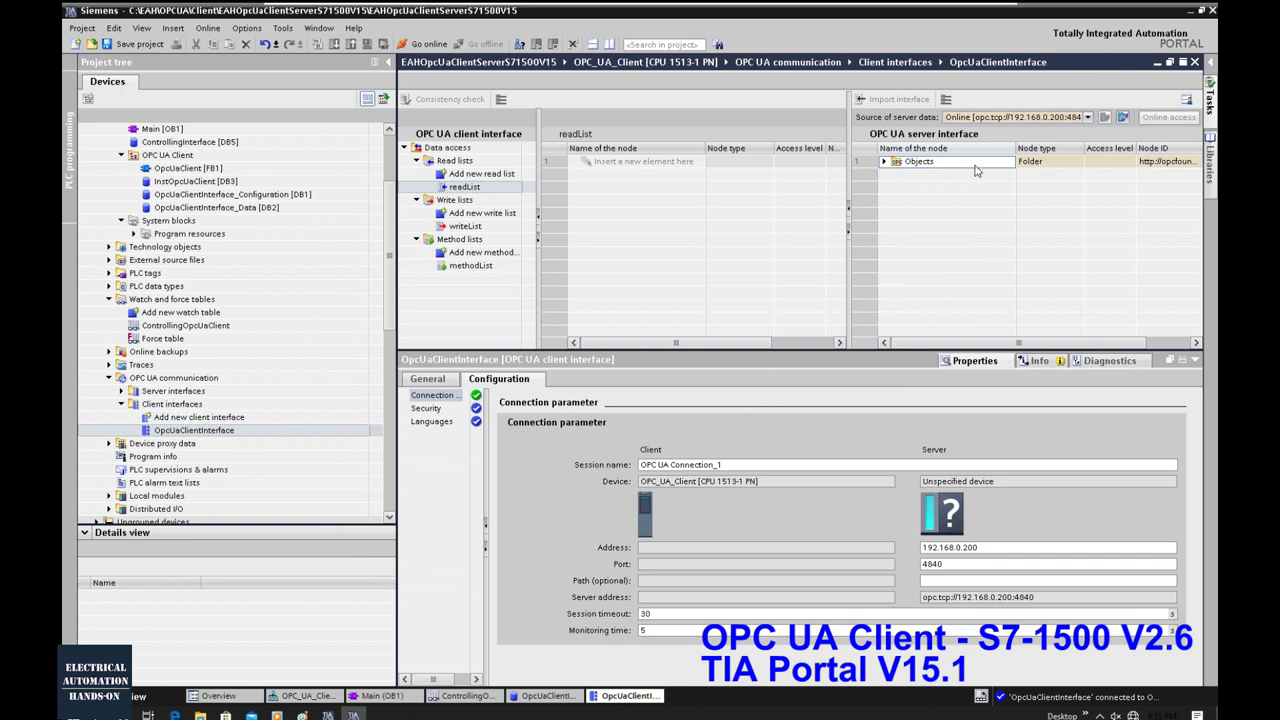
Examine the server's Objects folder, including the nodes under Server and the device under DeviceSet with their descriptions.
left_click(884, 162)
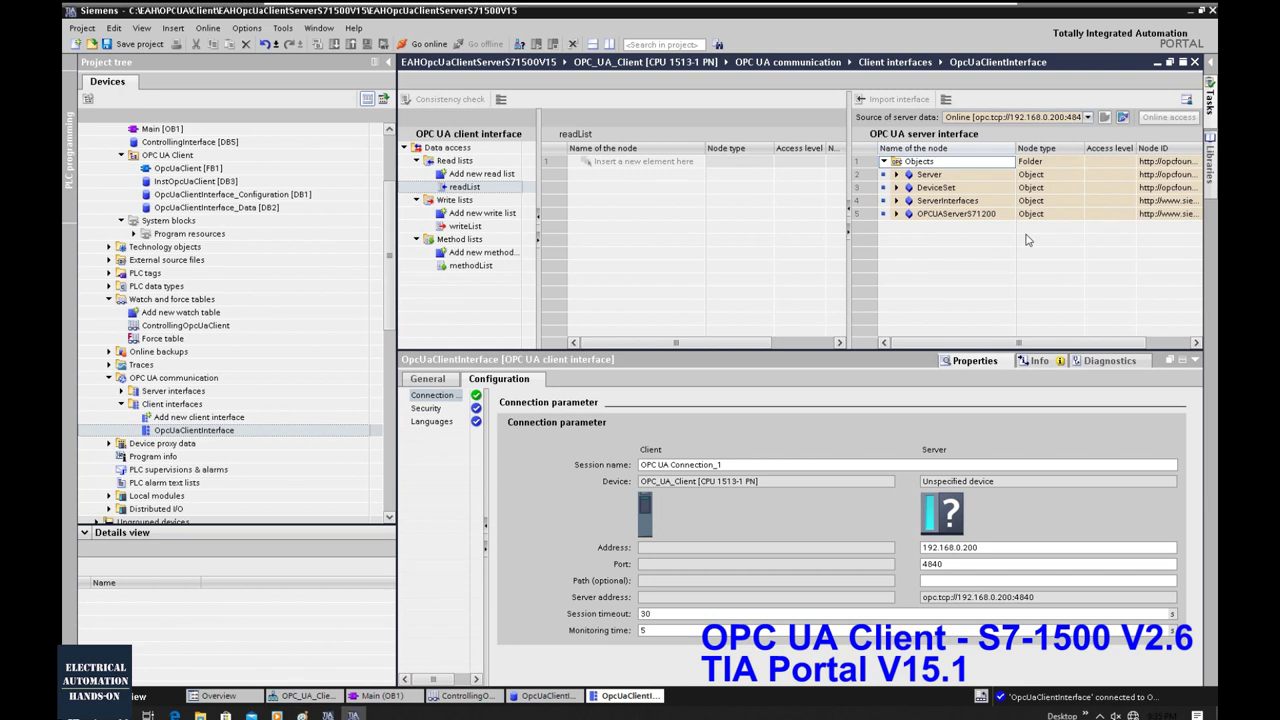
left_click(896, 174)
scroll(997, 201, "down", 2)
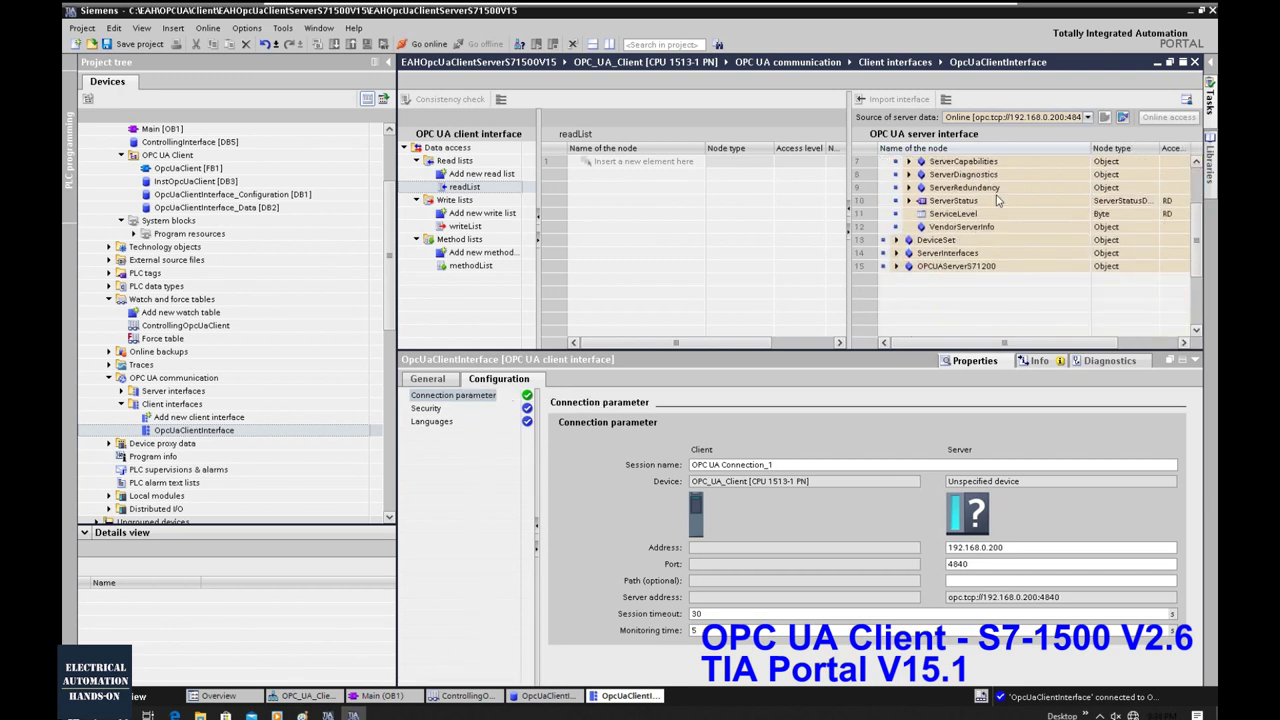
scroll(977, 191, "up", 3)
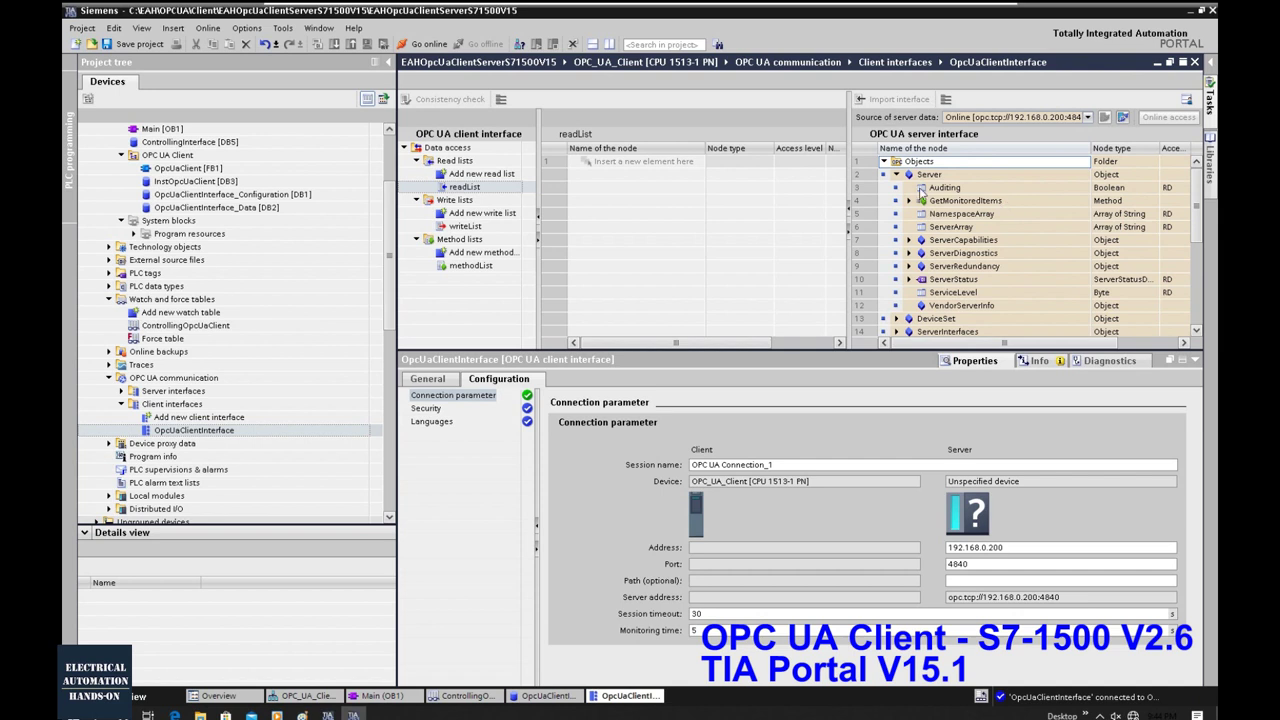
left_click(896, 174)
left_click(897, 187)
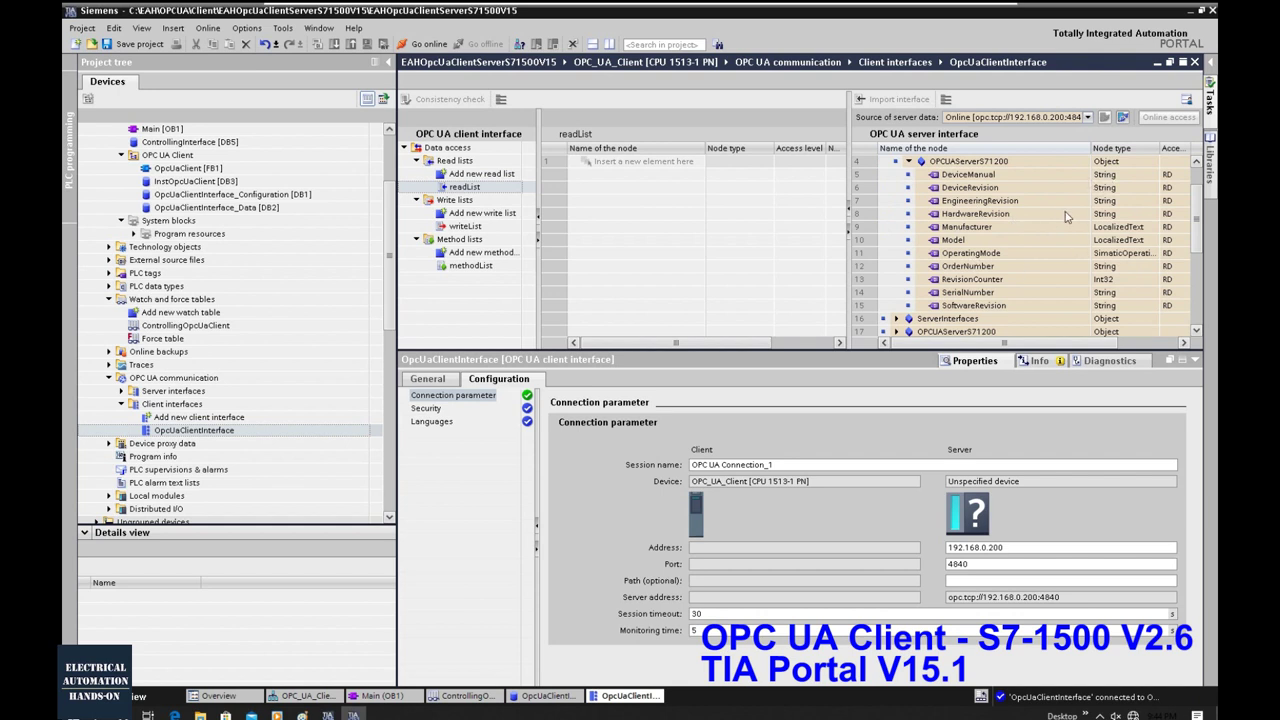
left_click(848, 208)
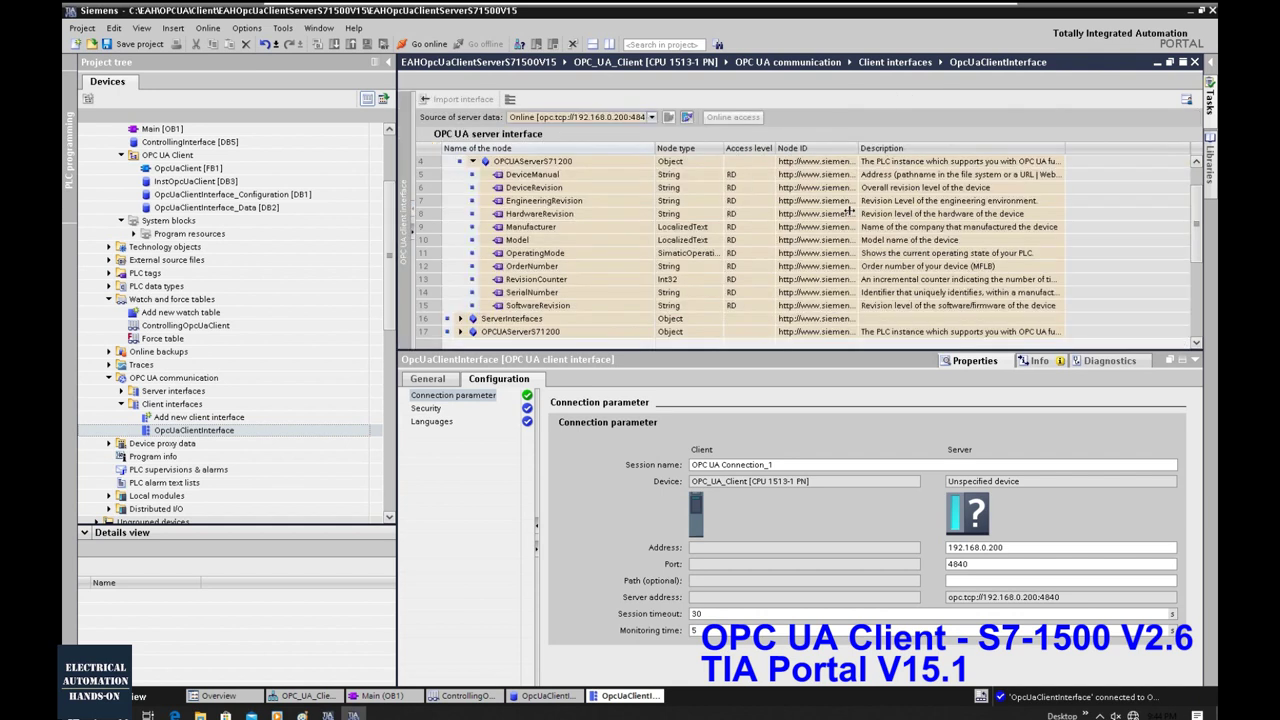
scroll(970, 257, "down", 1)
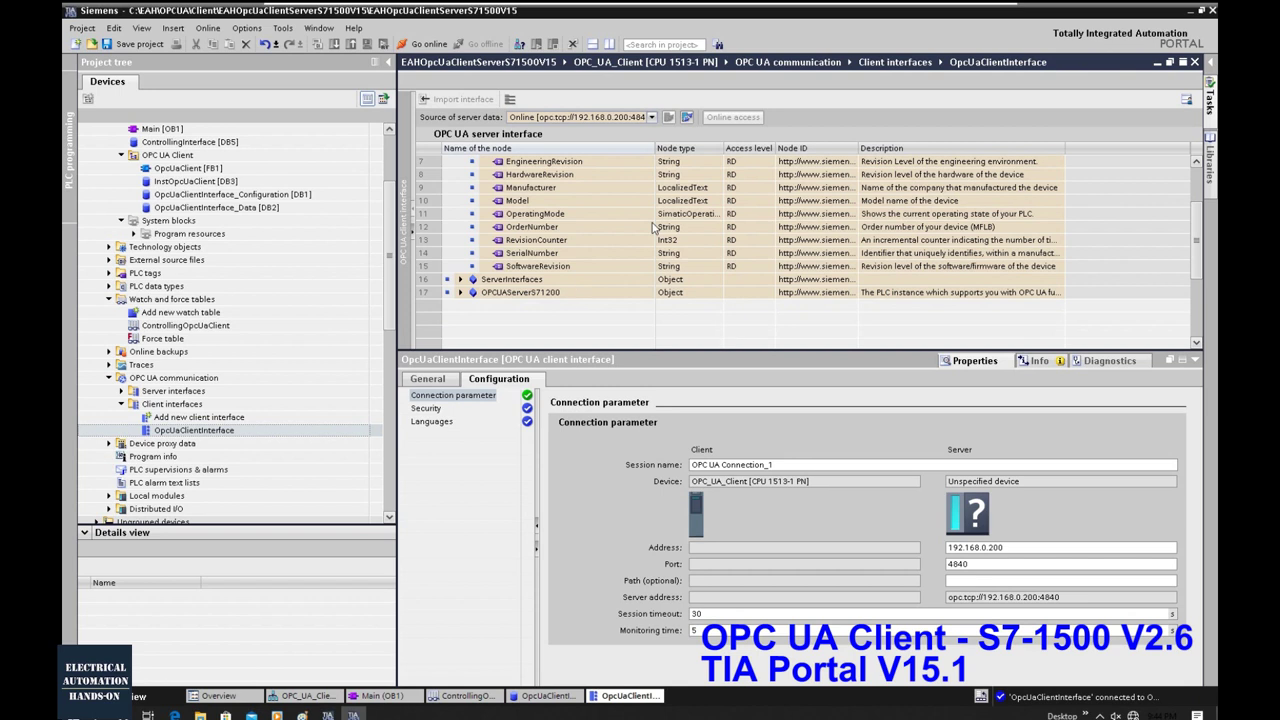
Examine the device nodes under the top-level OPCUAServerS71200 object.
left_click(460, 292)
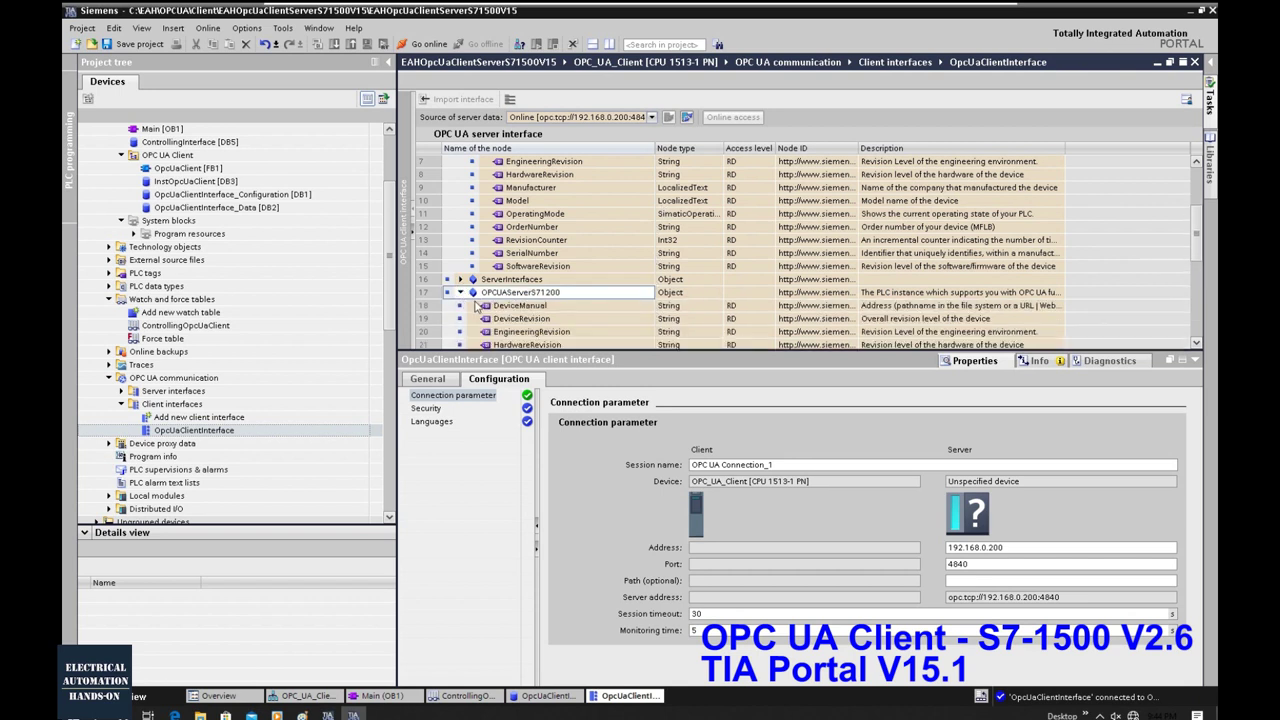
scroll(478, 308, "down", 2)
scroll(480, 307, "down", 1)
scroll(490, 305, "up", 2)
scroll(500, 303, "down", 2)
scroll(503, 303, "up", 1)
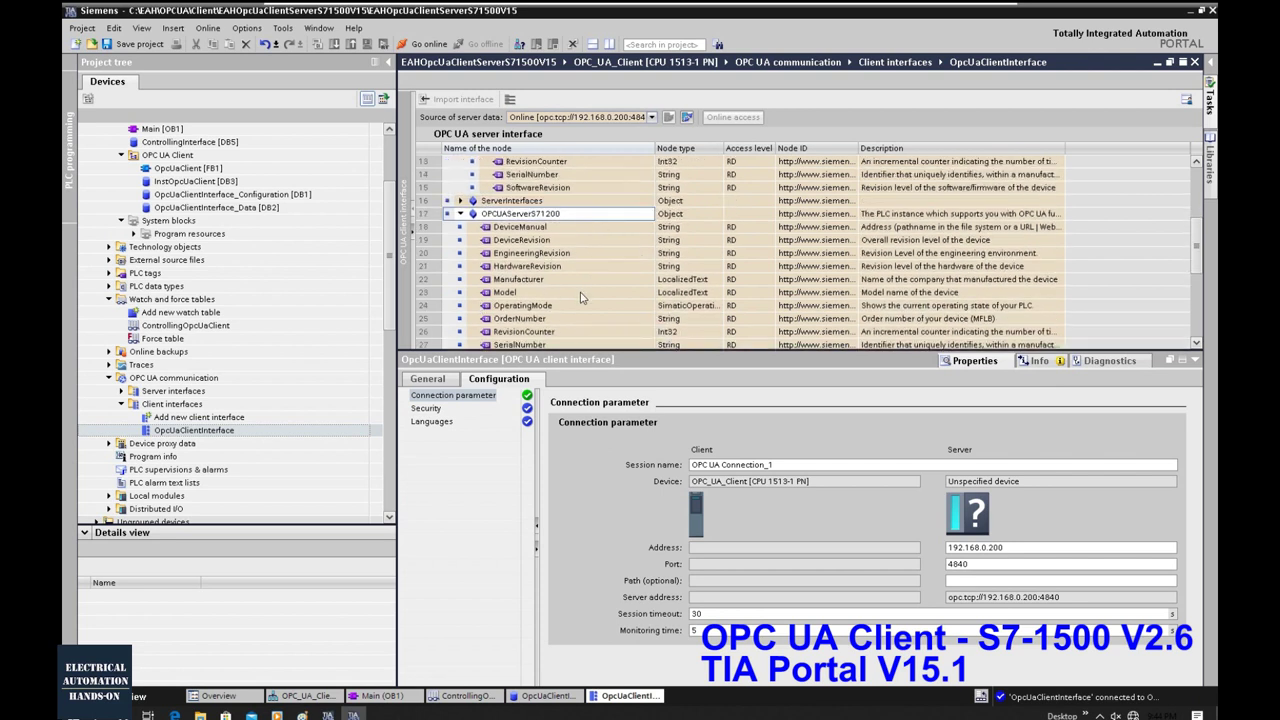
scroll(510, 272, "up", 1)
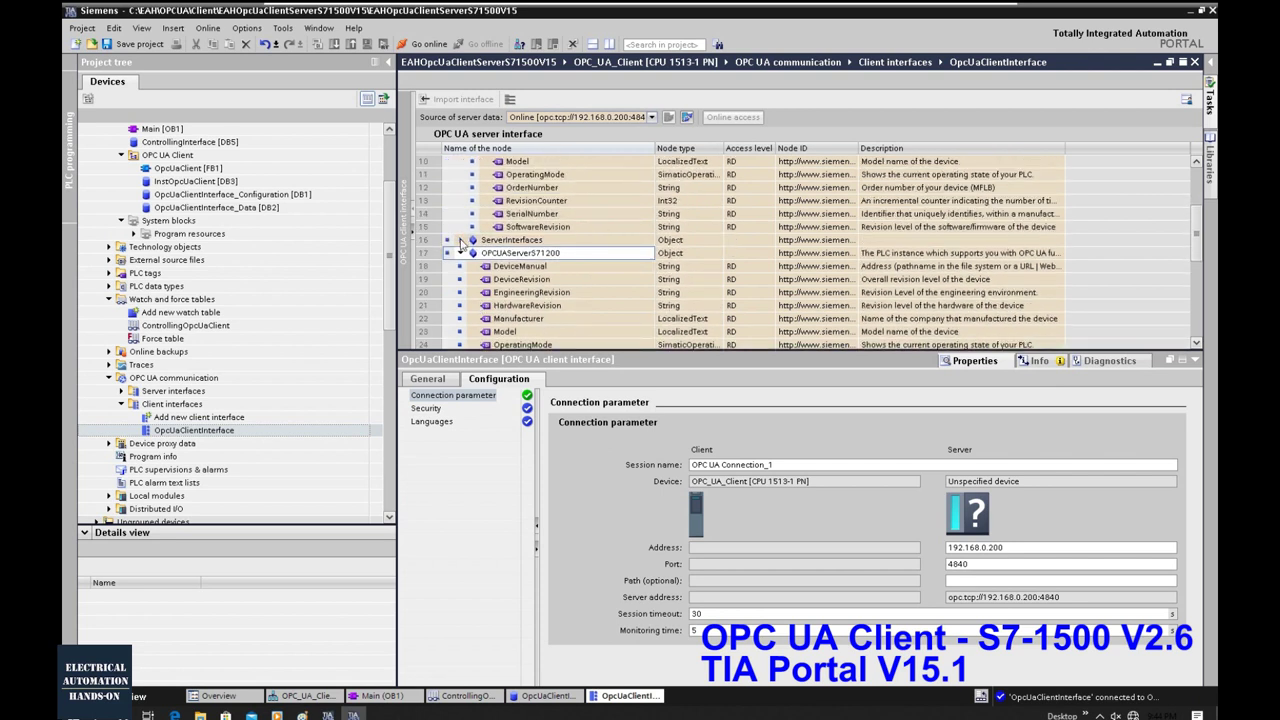
Expand ServerInterfaces and Server interface_1 to list the data nodes, and widen the Node ID column to show the full IDs.
left_click(462, 241)
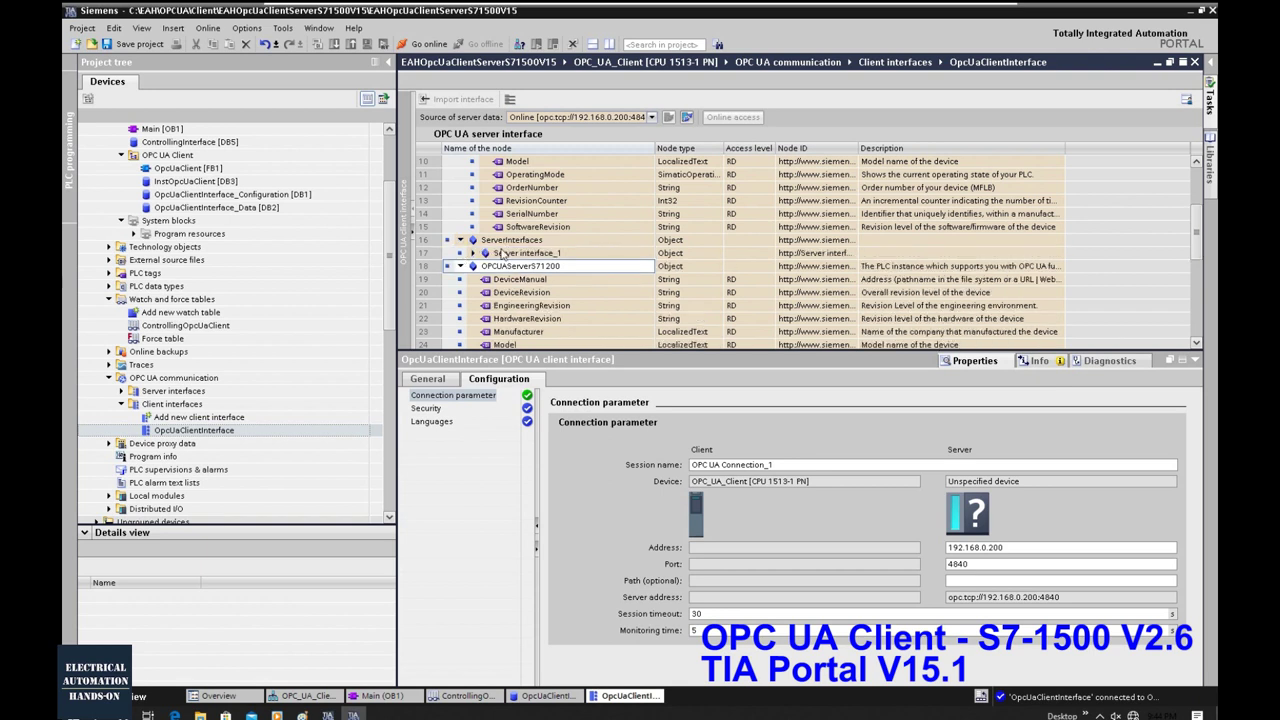
scroll(472, 243, "down", 1)
left_click(474, 214)
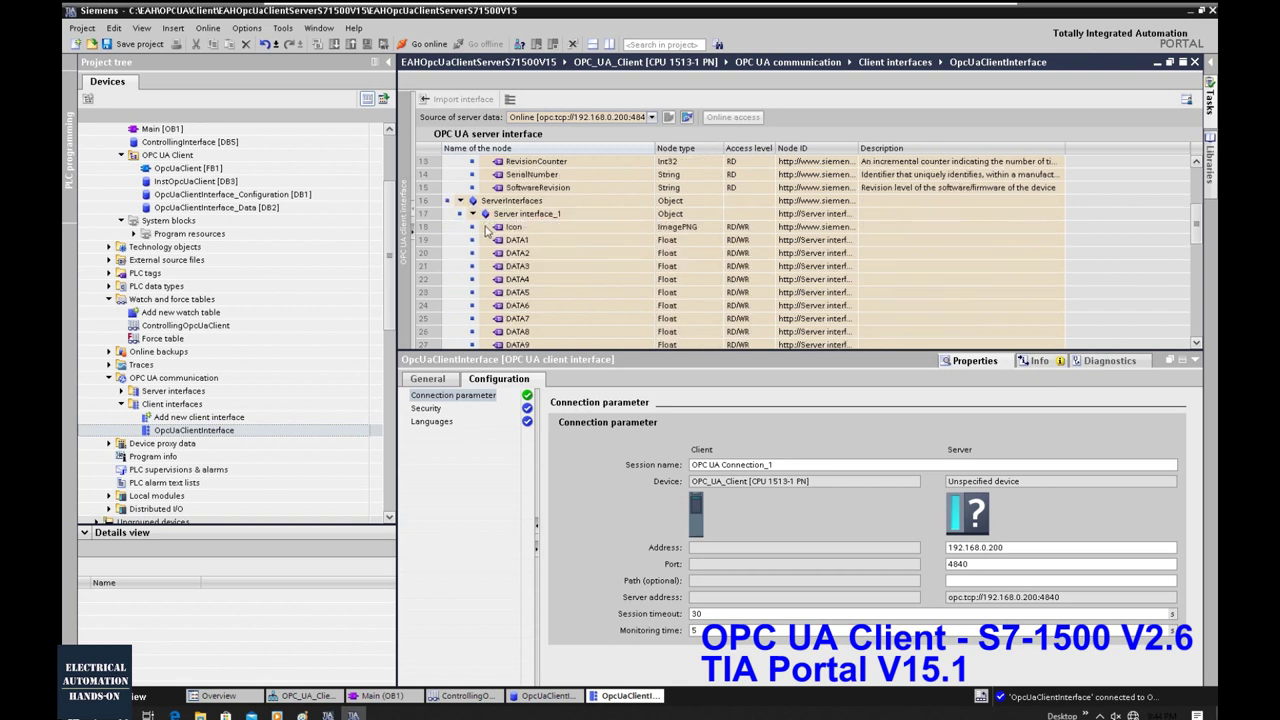
scroll(474, 215, "down", 1)
left_click_drag(857, 148, 1116, 148)
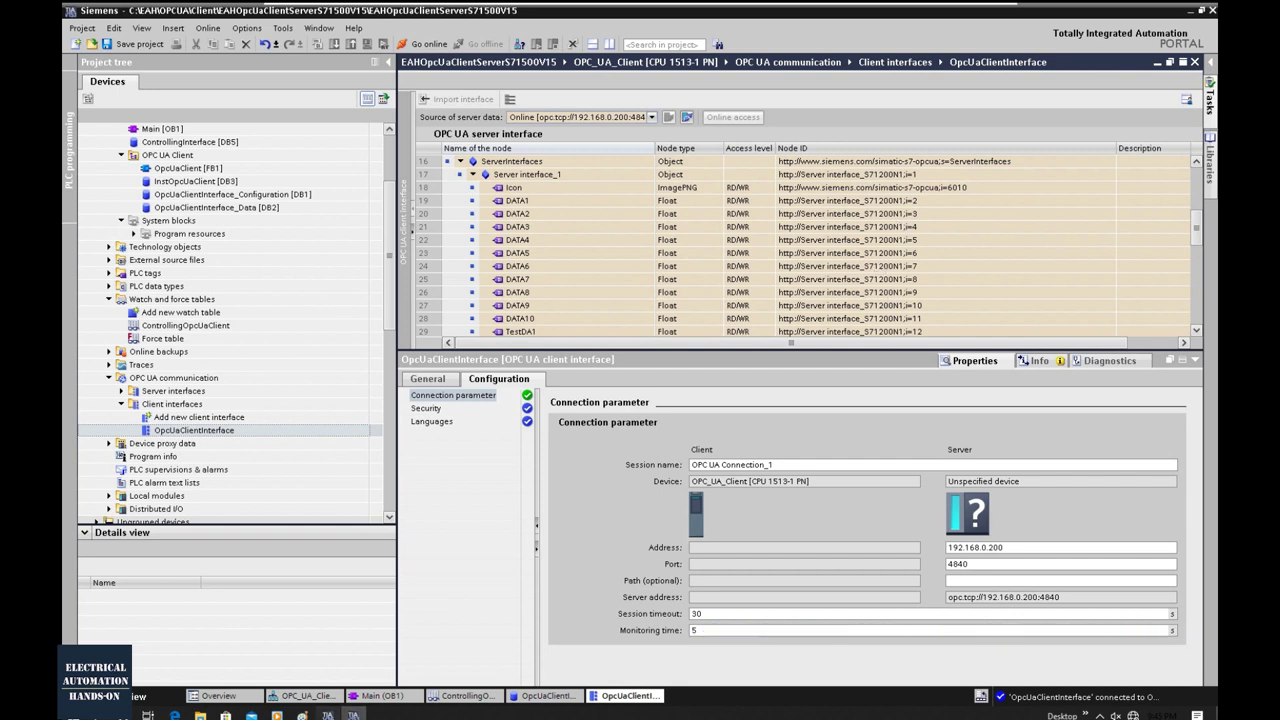
Switch to the S7-1200 server project and compare the nodes of Server interface_S71200N1 with the client's online node list.
left_click(327, 715)
left_click_drag(622, 66, 725, 331)
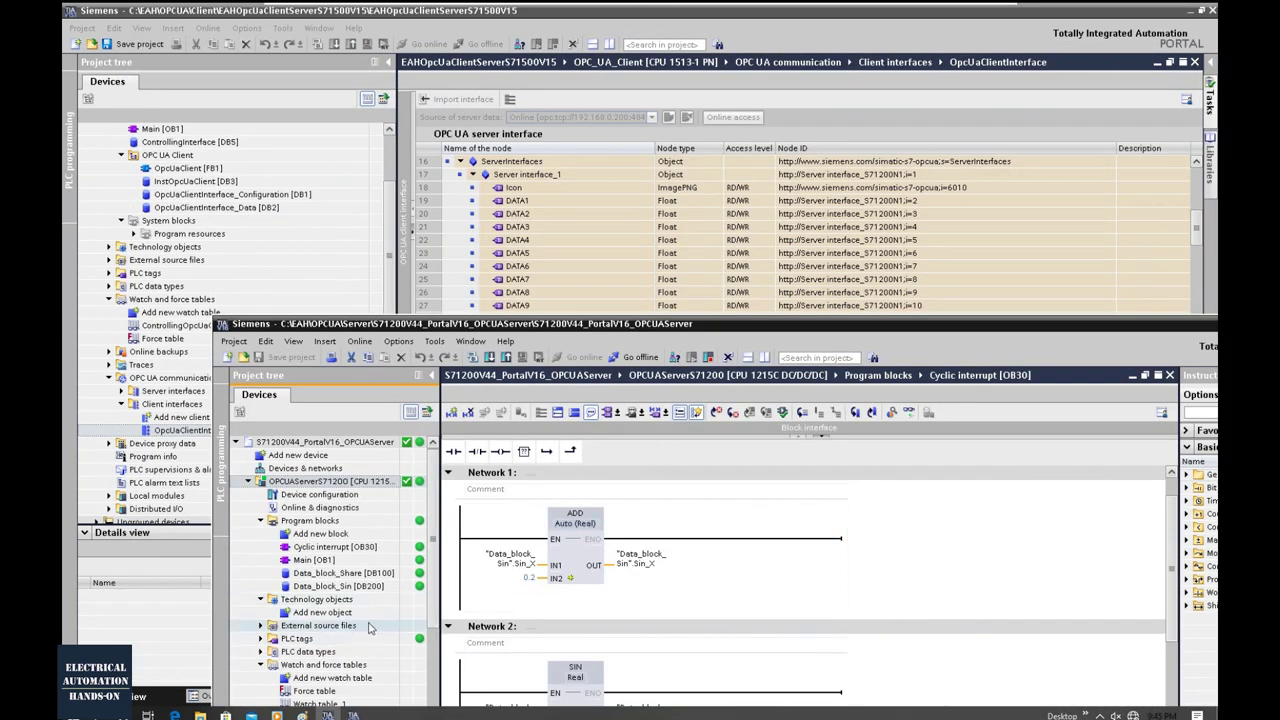
scroll(380, 630, "down", 1)
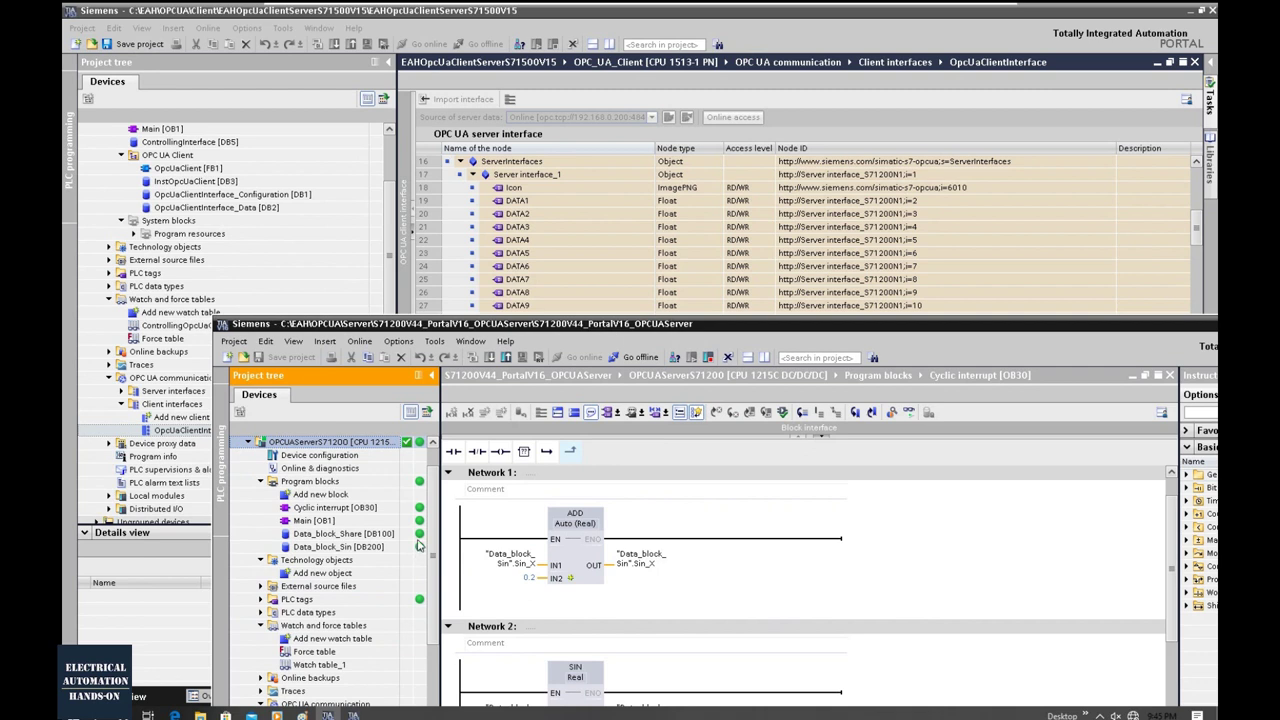
scroll(357, 604, "down", 4)
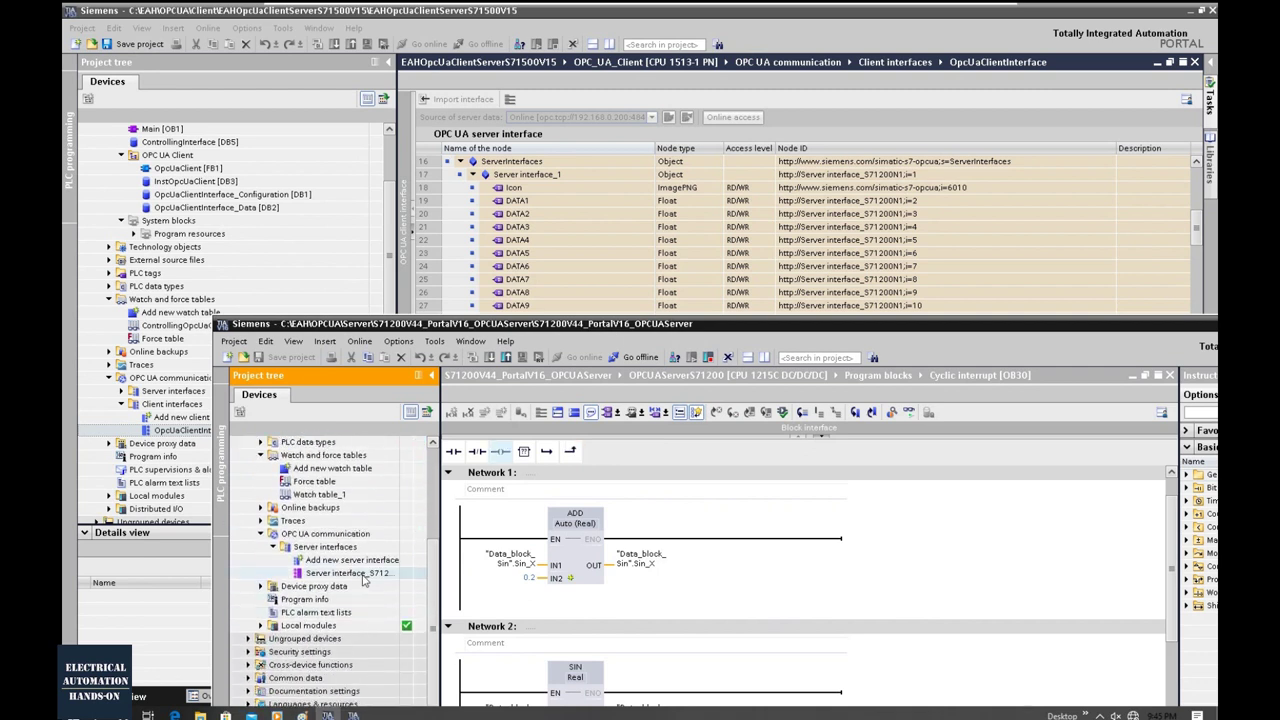
left_click_drag(440, 453, 590, 453)
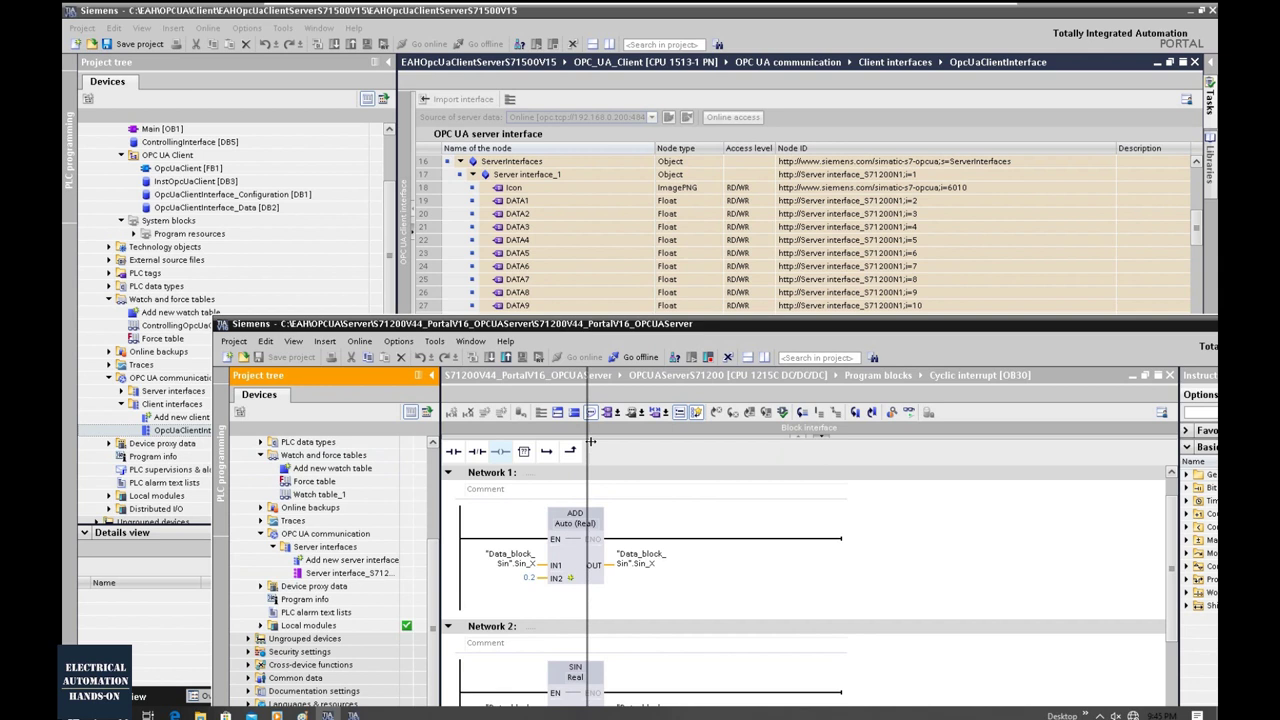
left_click_drag(356, 573, 656, 570)
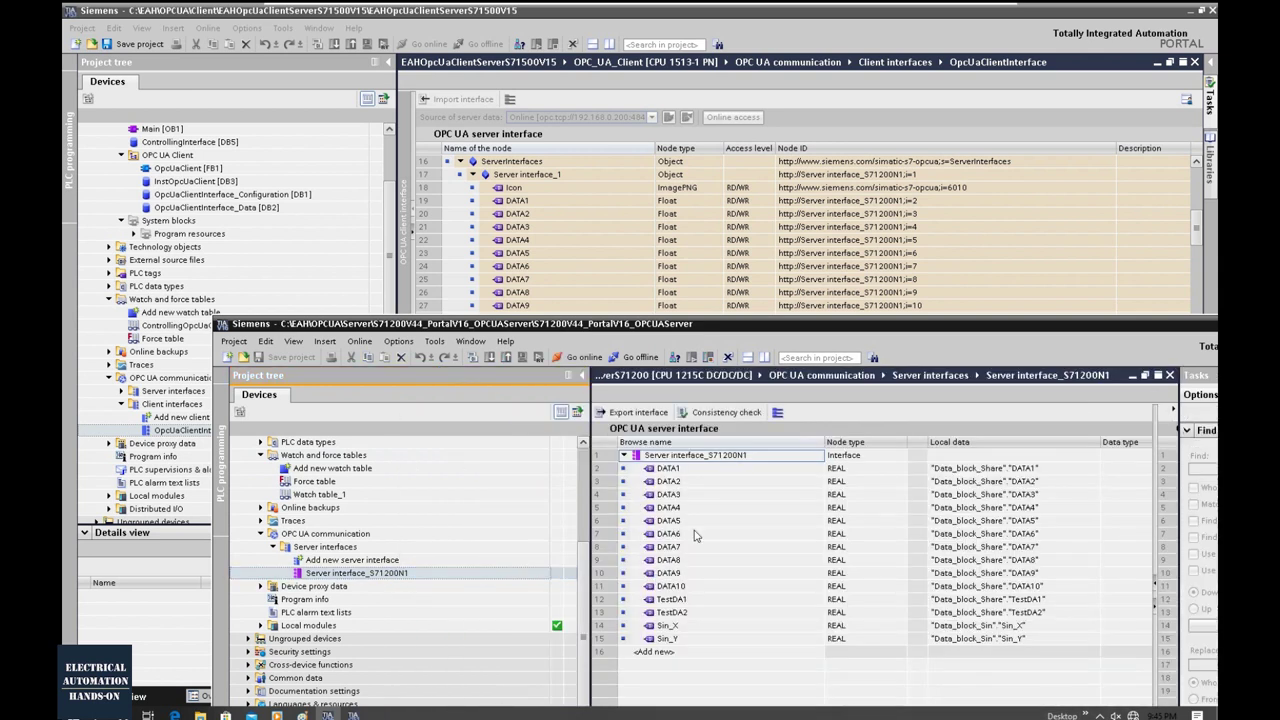
left_click(757, 522)
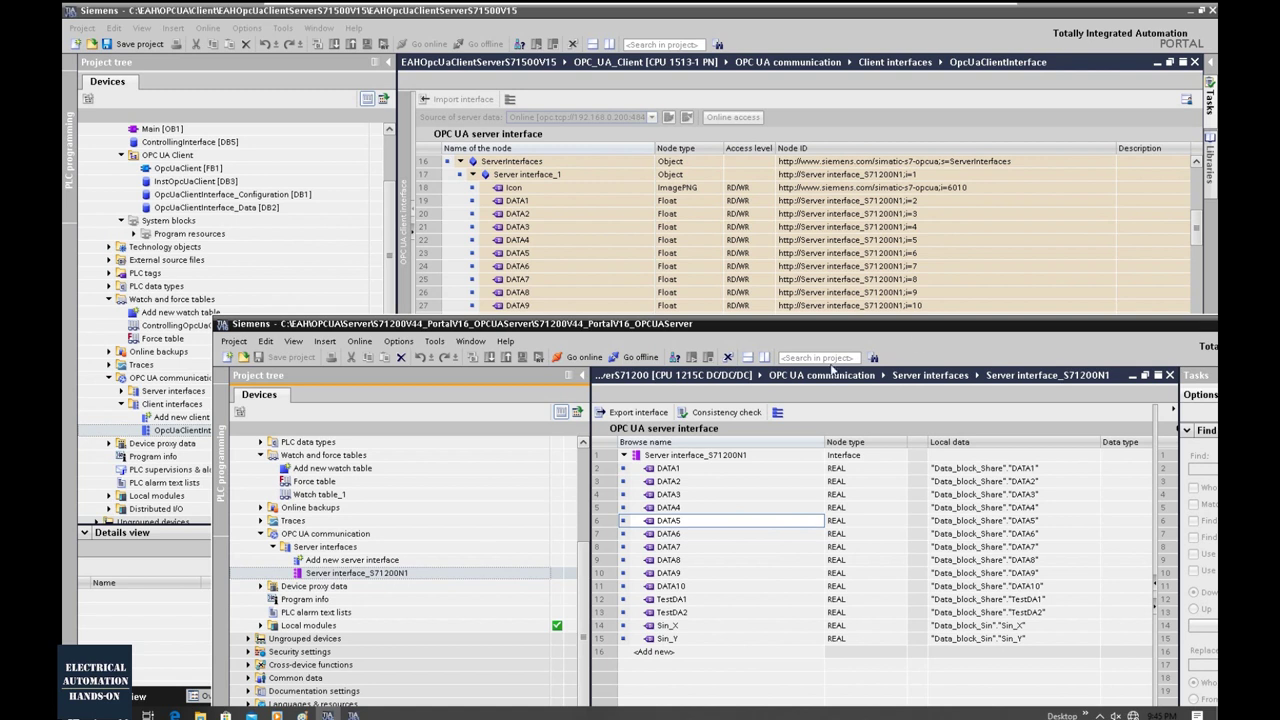
left_click_drag(925, 325, 720, 349)
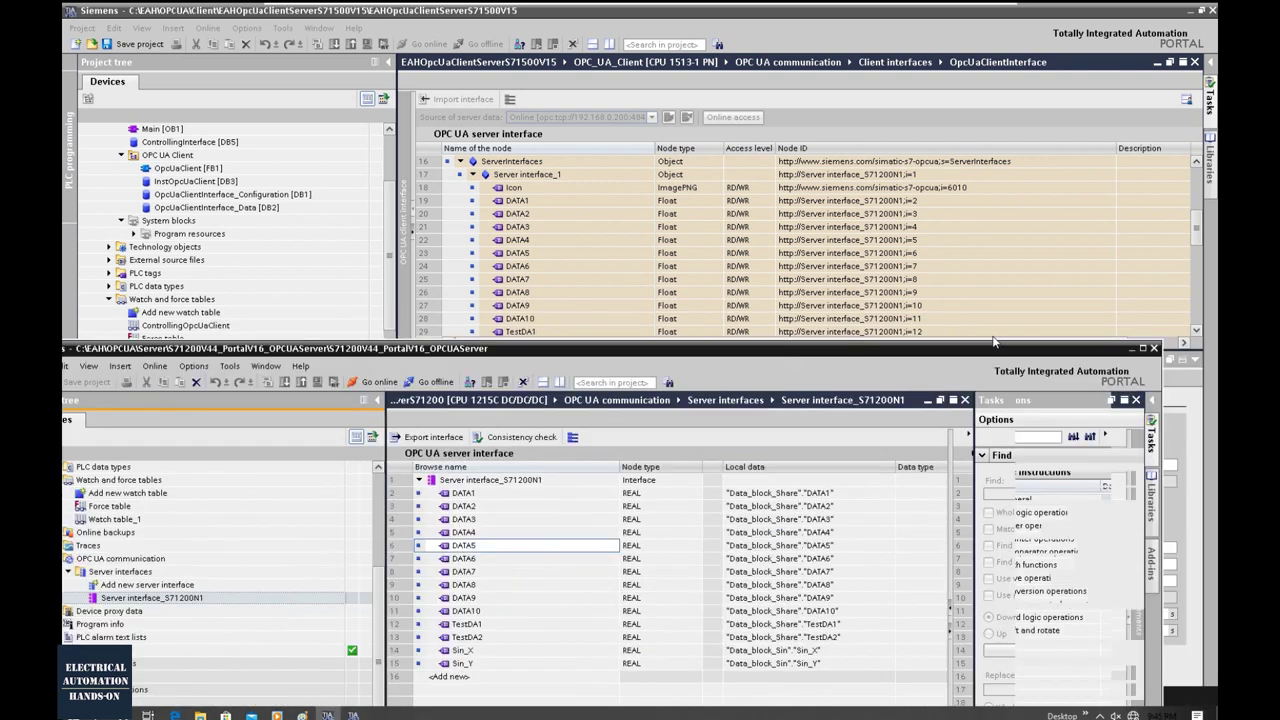
left_click(1131, 349)
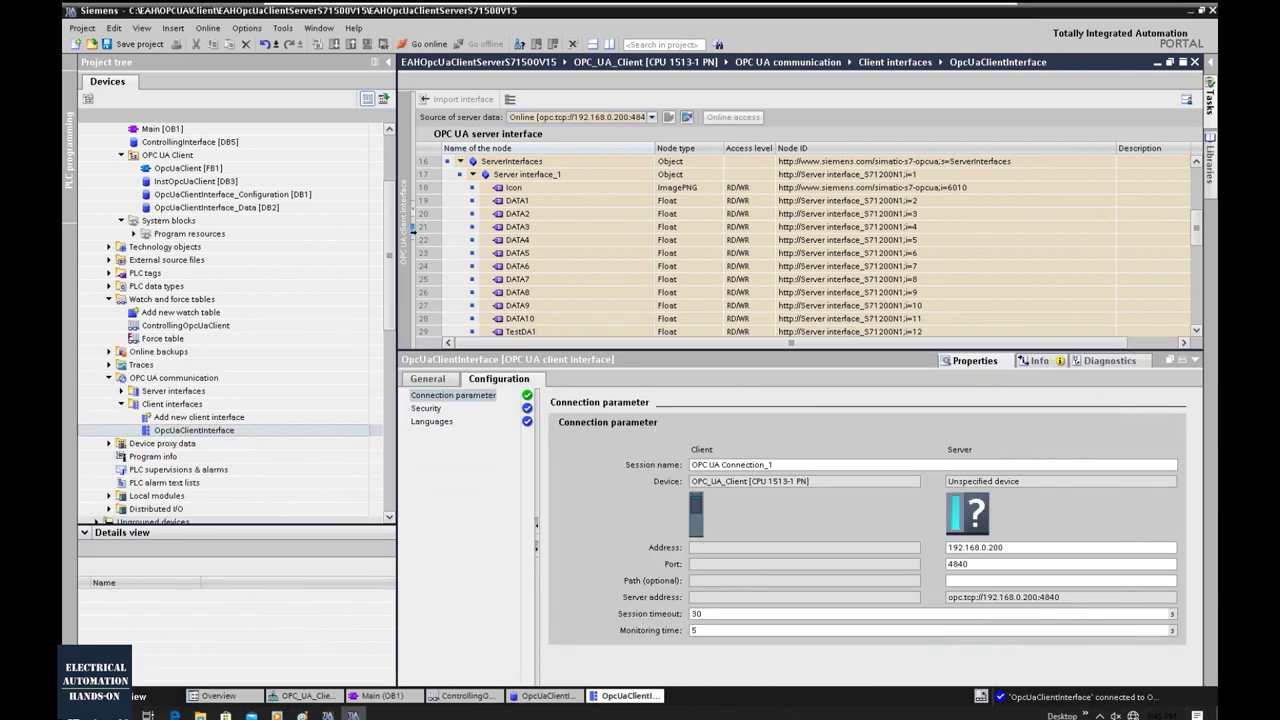
Restore the client interface's data access tree and readList table beside the server's Server interface_1 nodes.
left_click(414, 233)
left_click(968, 268)
scroll(968, 270, "down", 1)
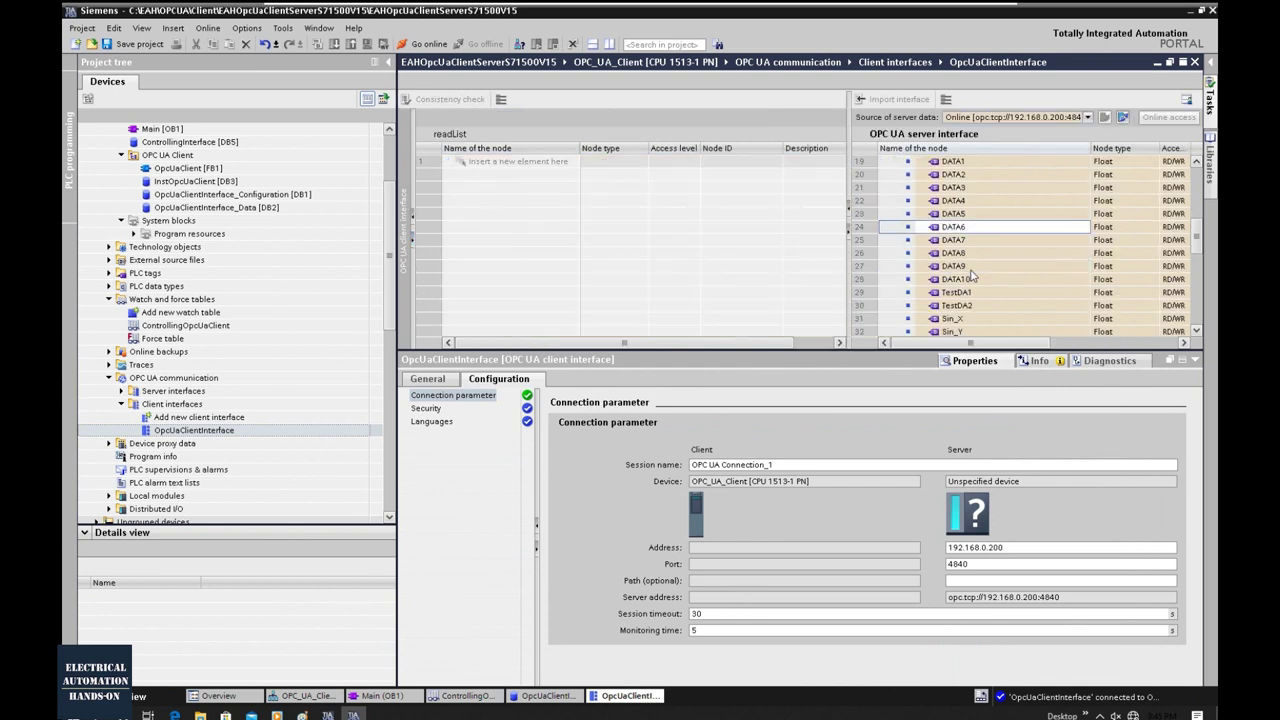
scroll(970, 265, "up", 5)
left_click(411, 215)
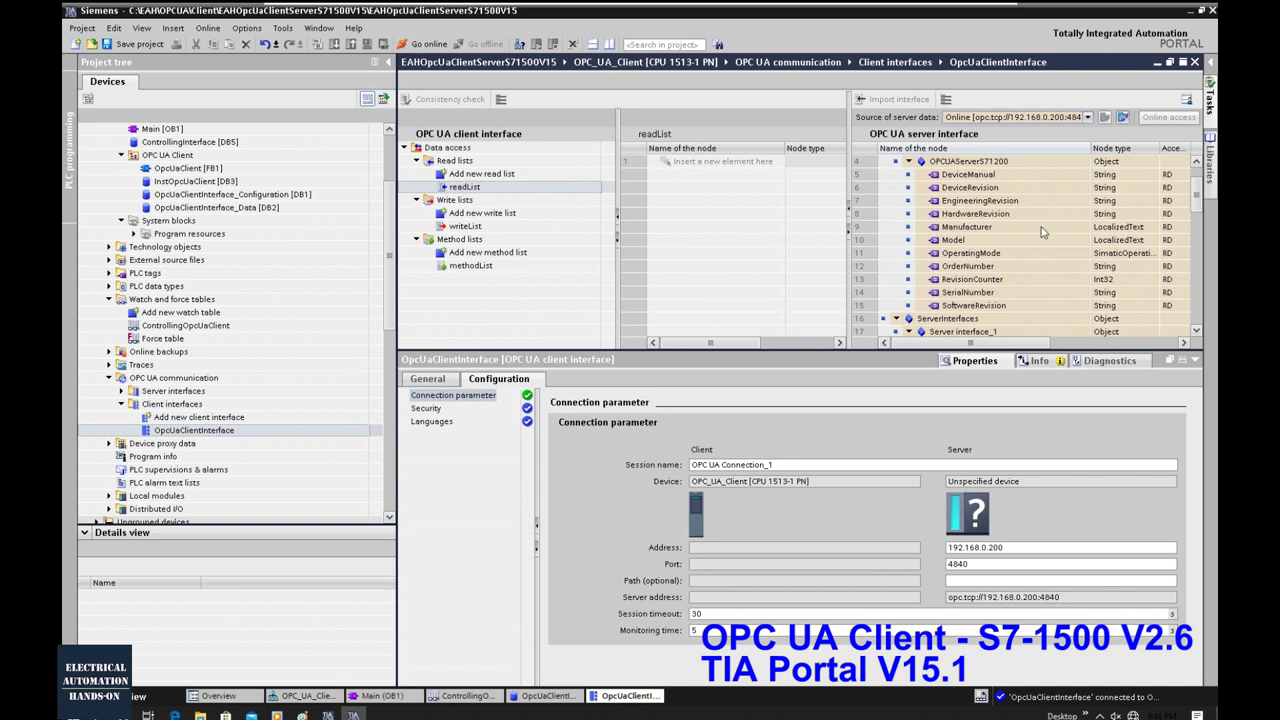
scroll(1040, 236, "down", 4)
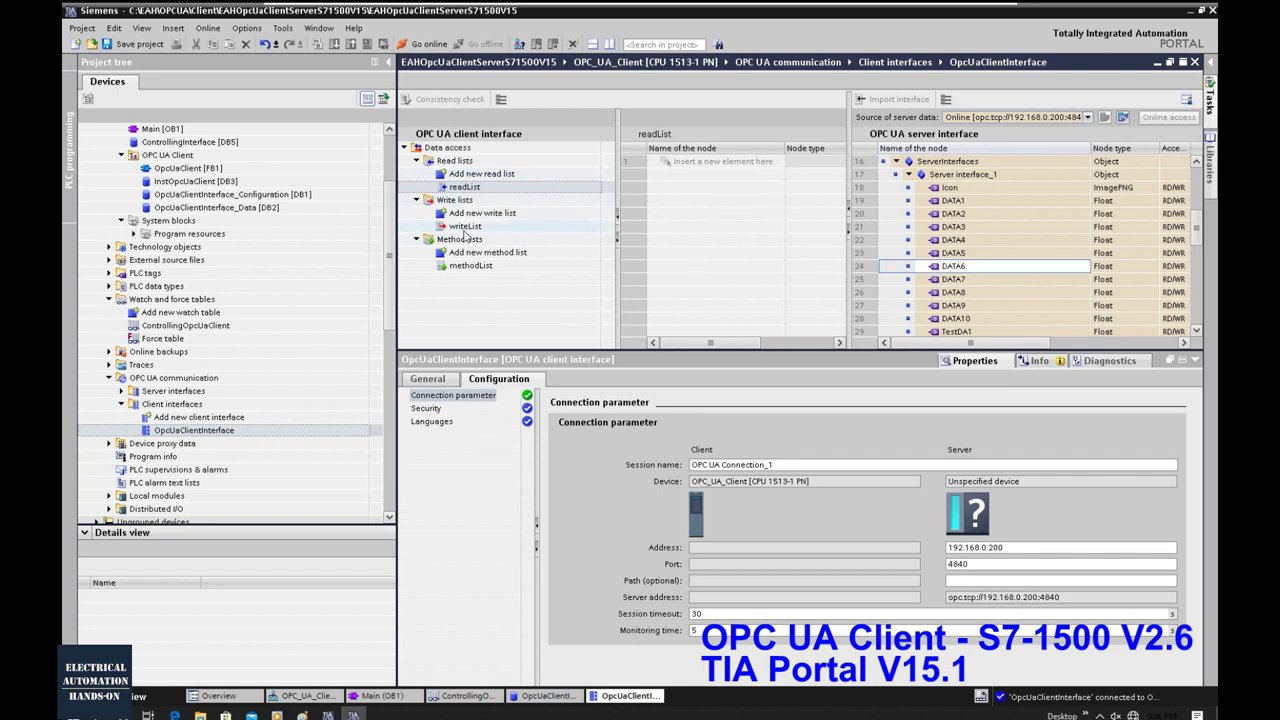
Add the server nodes TestDA1, TestDA2, Sin_X and Sin_Y to the client interface's readList.
left_click(955, 204)
scroll(958, 228, "down", 1)
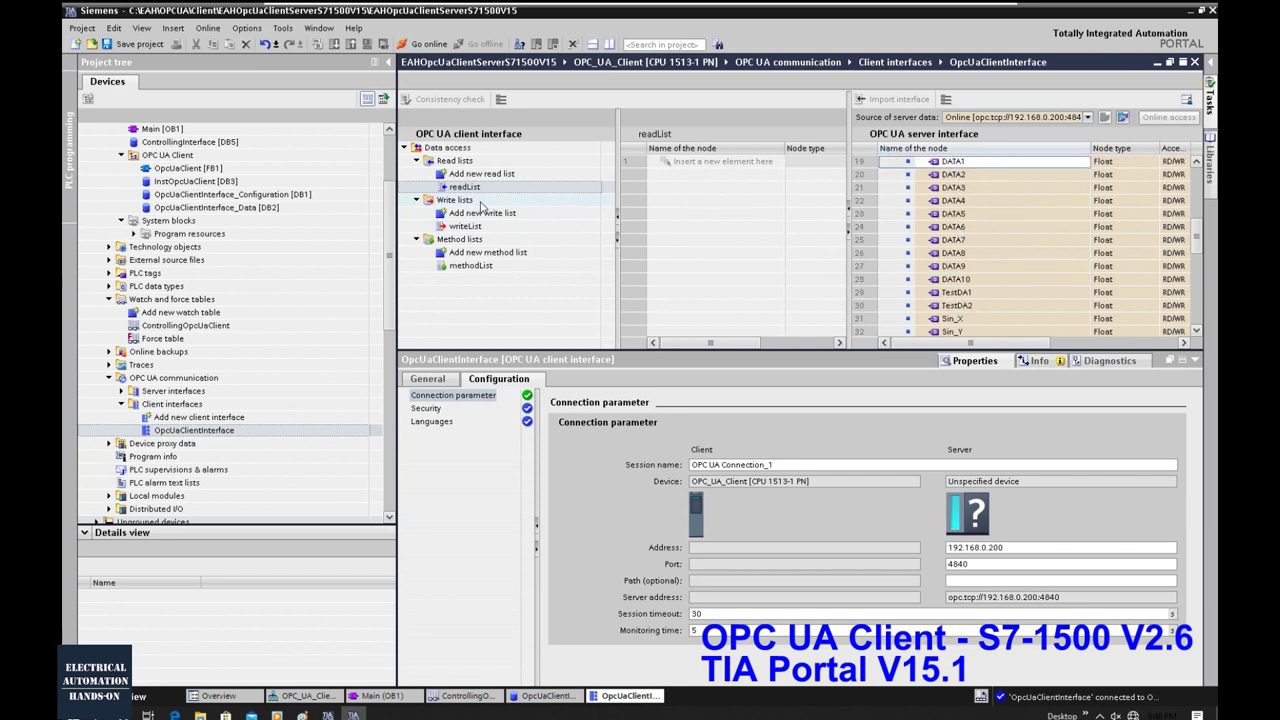
scroll(918, 255, "down", 1)
left_click(956, 255)
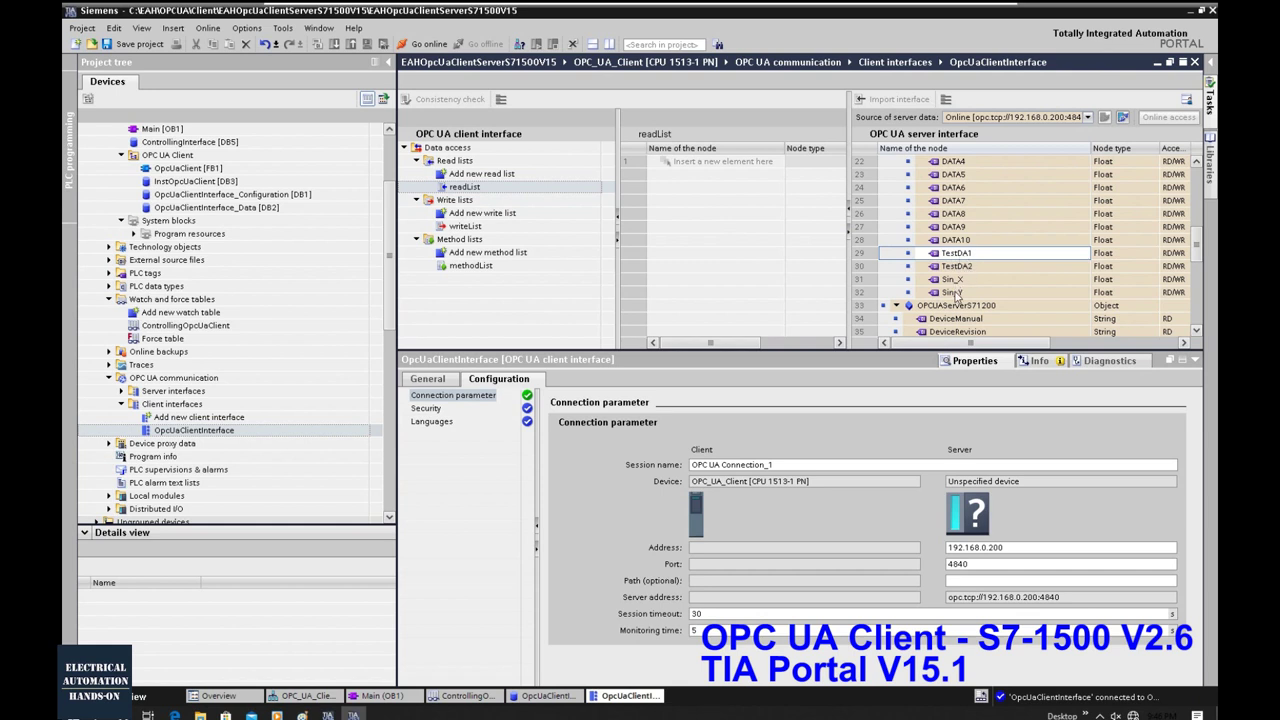
left_click(956, 293, "shift")
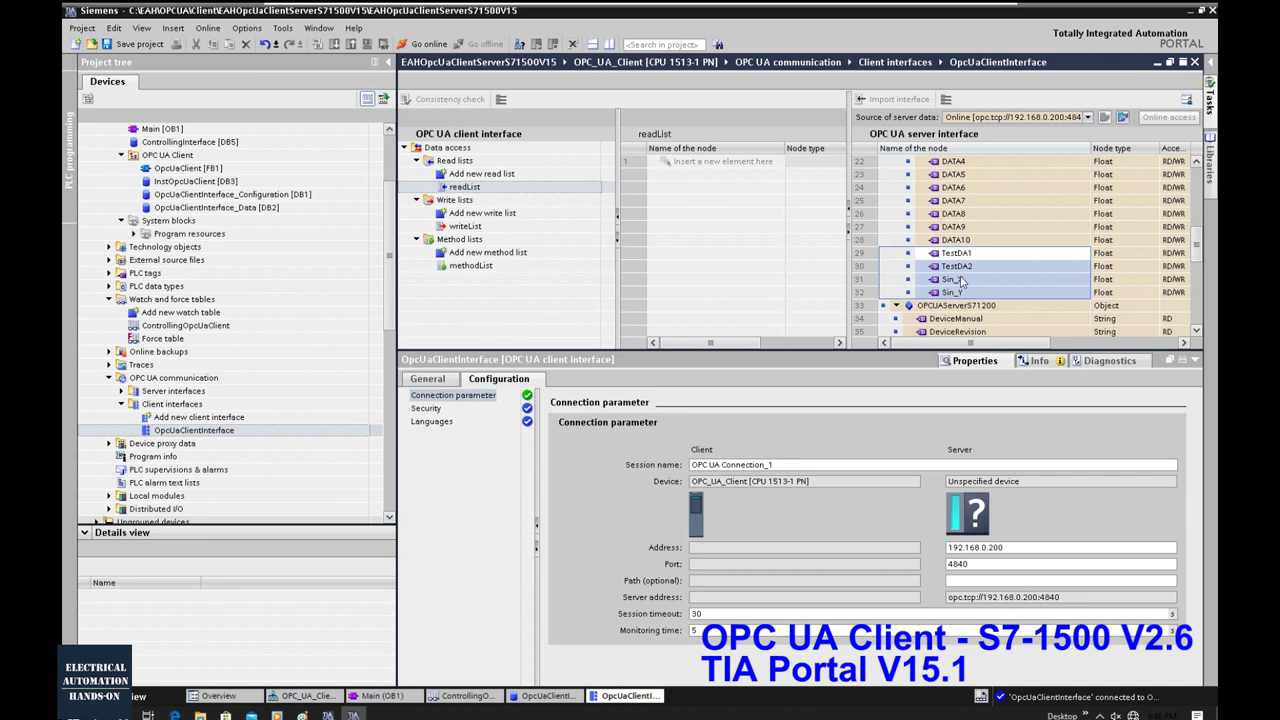
left_click_drag(958, 283, 670, 168)
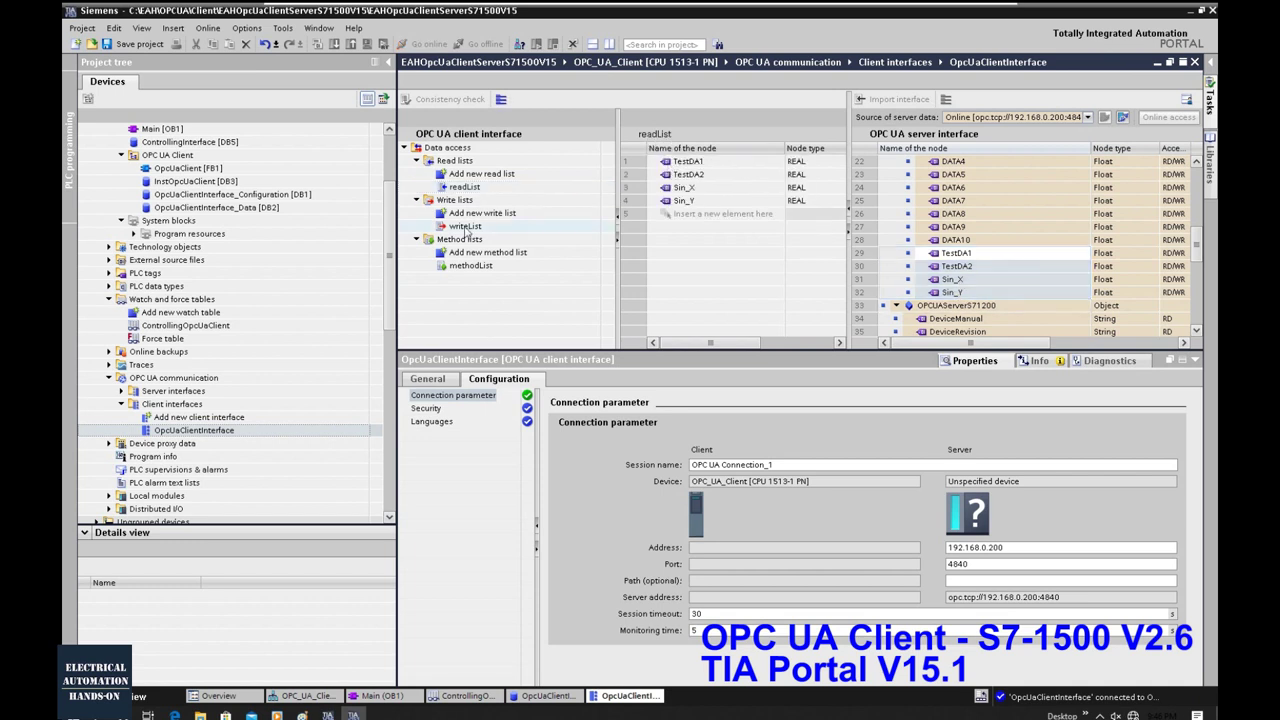
Add the server nodes DATA1 through DATA10 to the writeList and collapse Server interface_1.
left_click(465, 228)
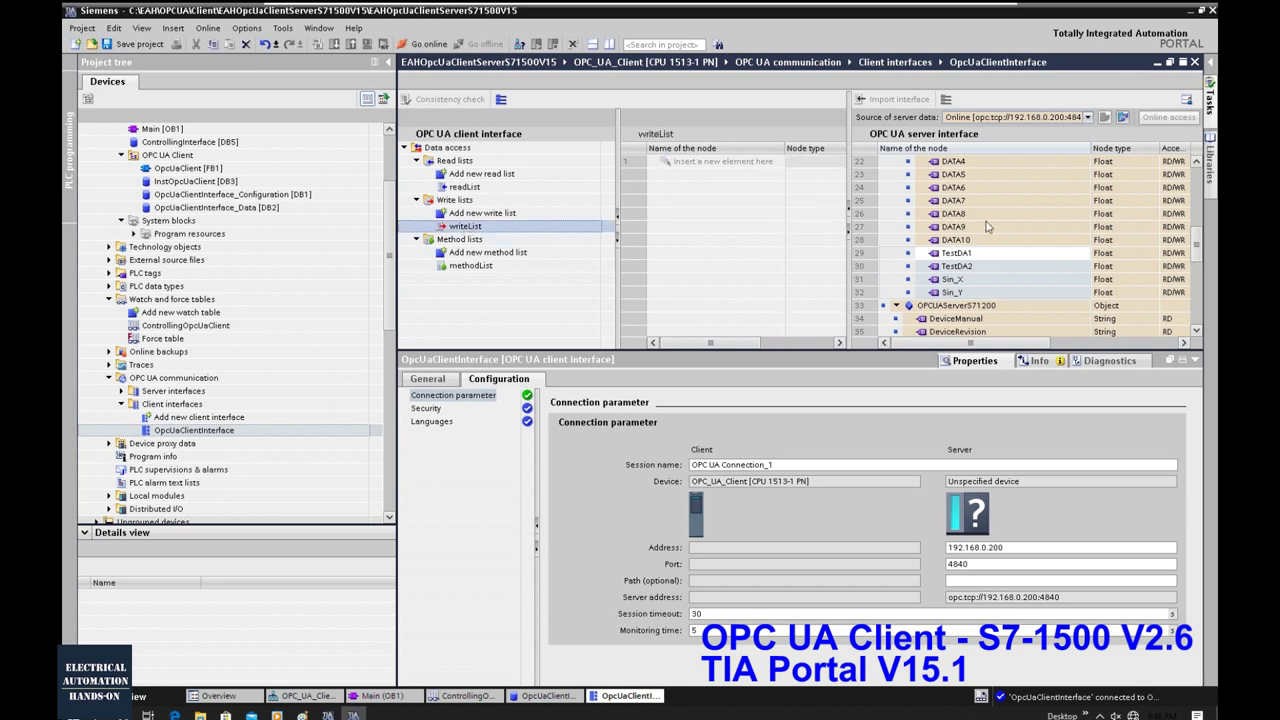
scroll(986, 227, "up", 2)
left_click(958, 202)
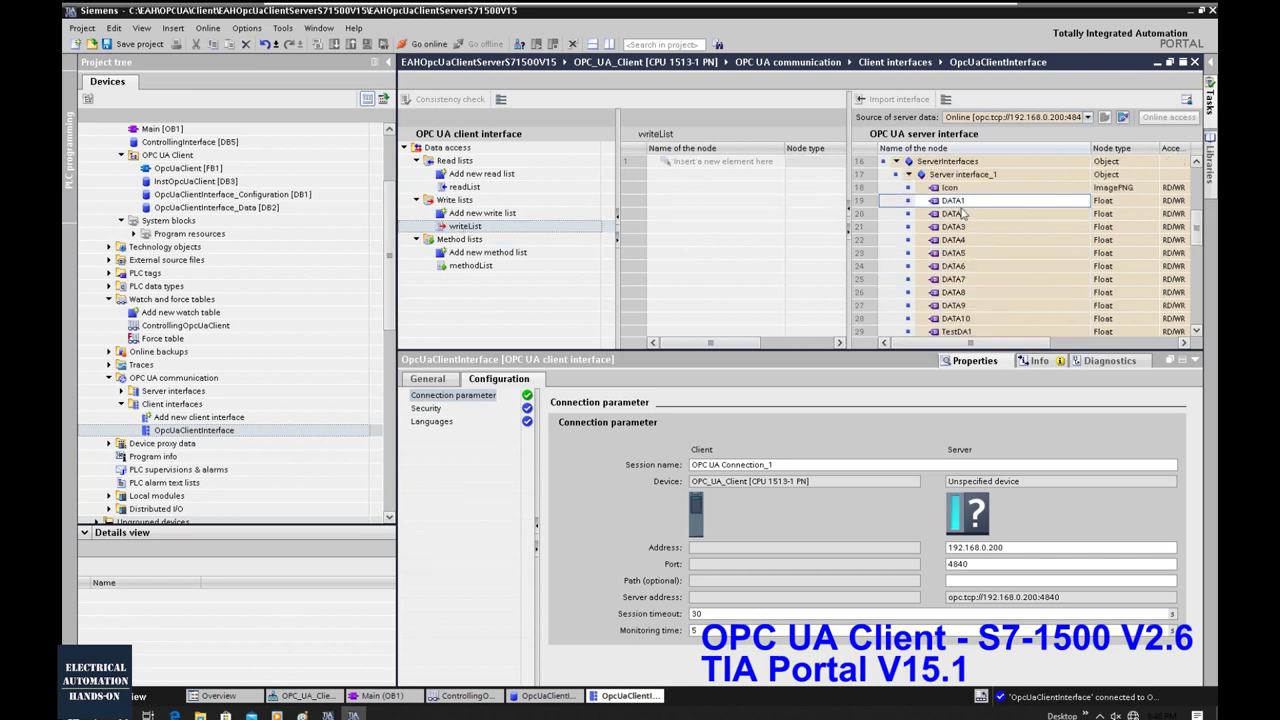
left_click(958, 320, "shift")
left_click_drag(958, 320, 645, 193)
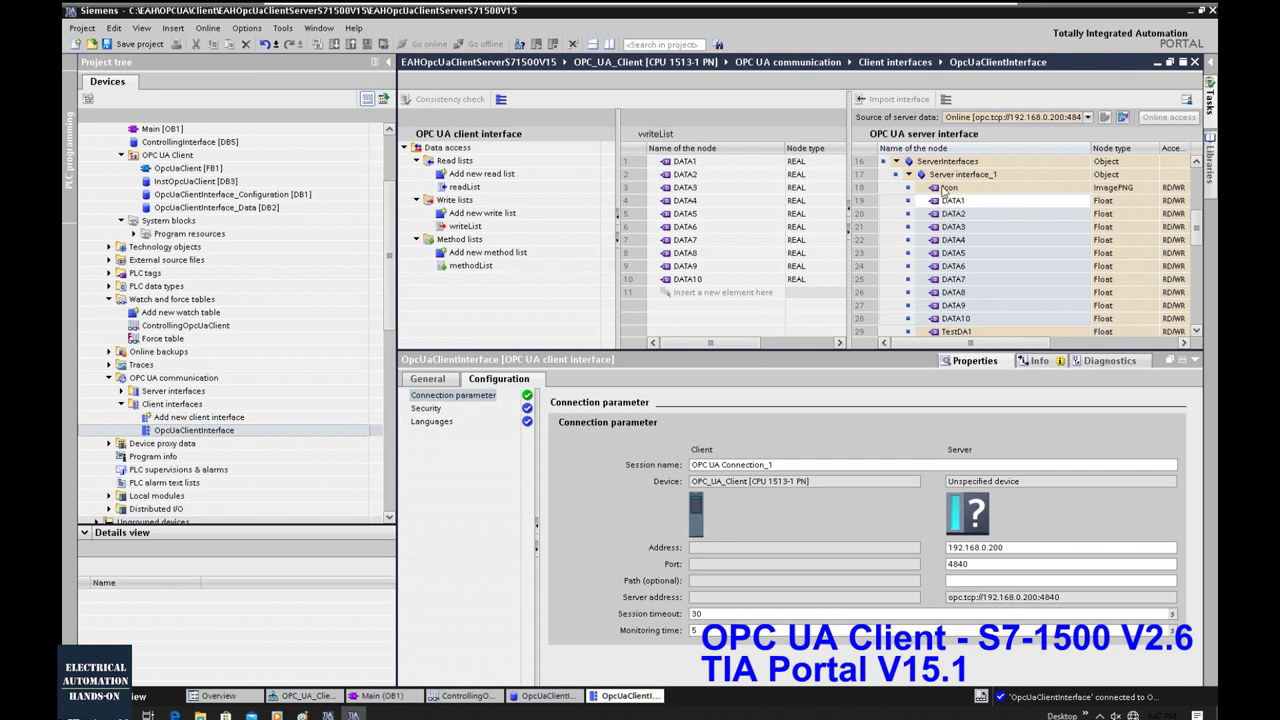
left_click(908, 174)
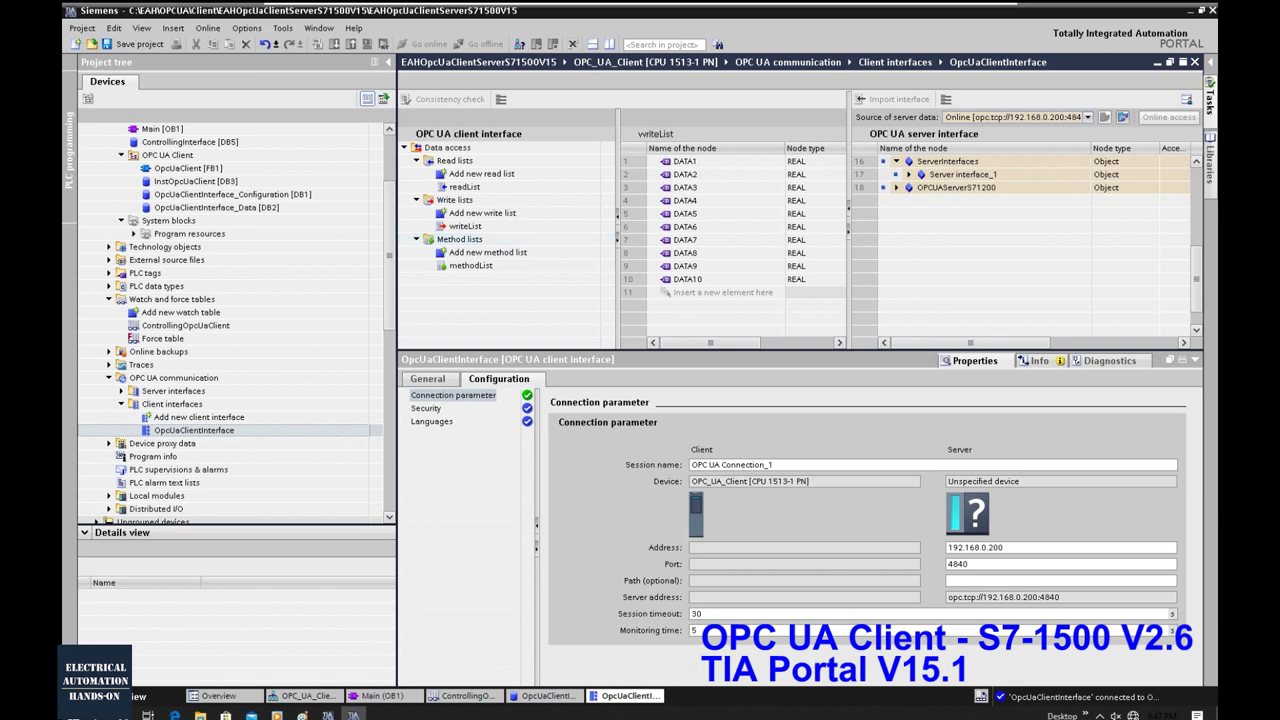
Compile the OPC_UA_Client CPU with its updated client interface.
scroll(200, 240, "up", 3)
left_click(175, 168)
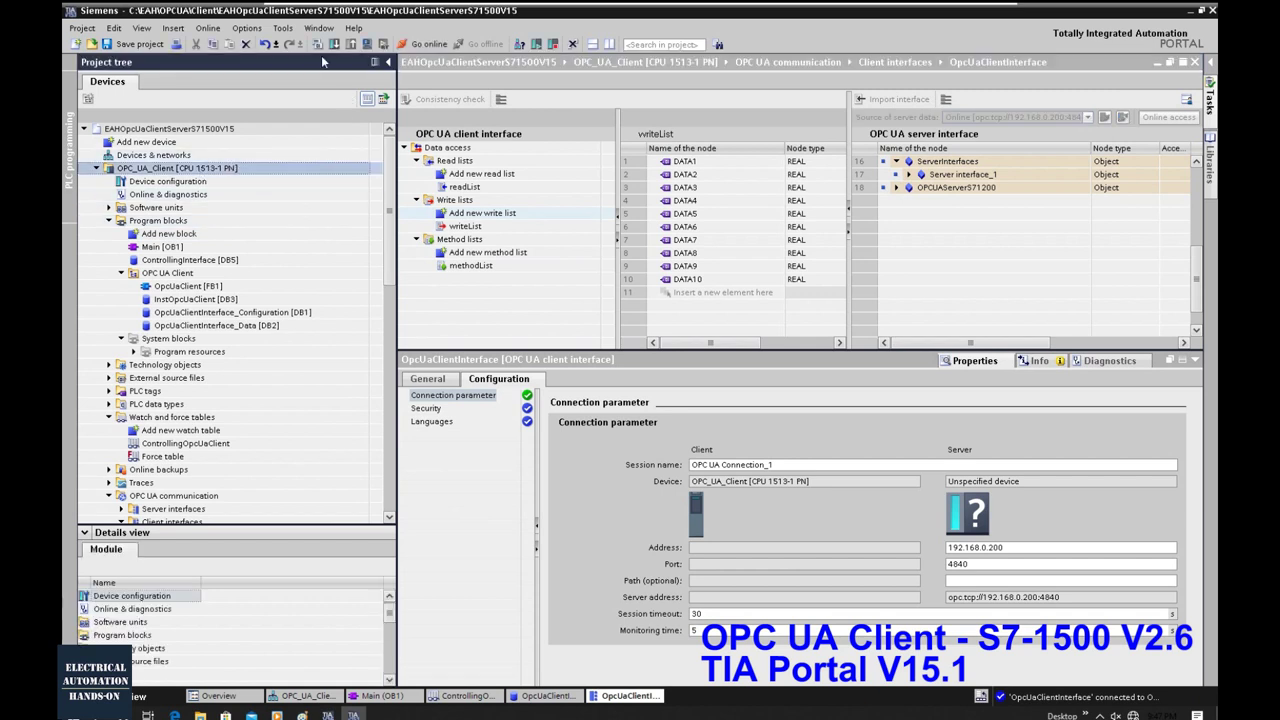
left_click(465, 222)
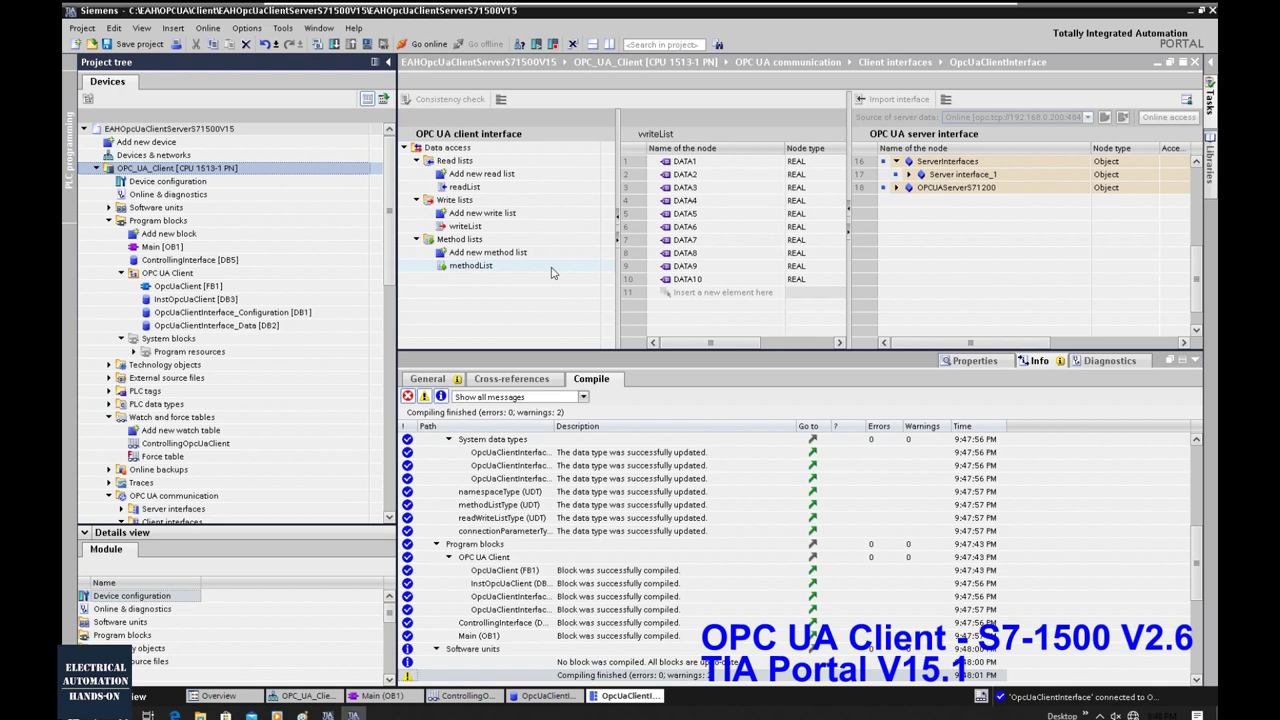
Open the OpcUaClientInterface_Data block in a floating window placed below the client interface lists.
double_click(270, 330)
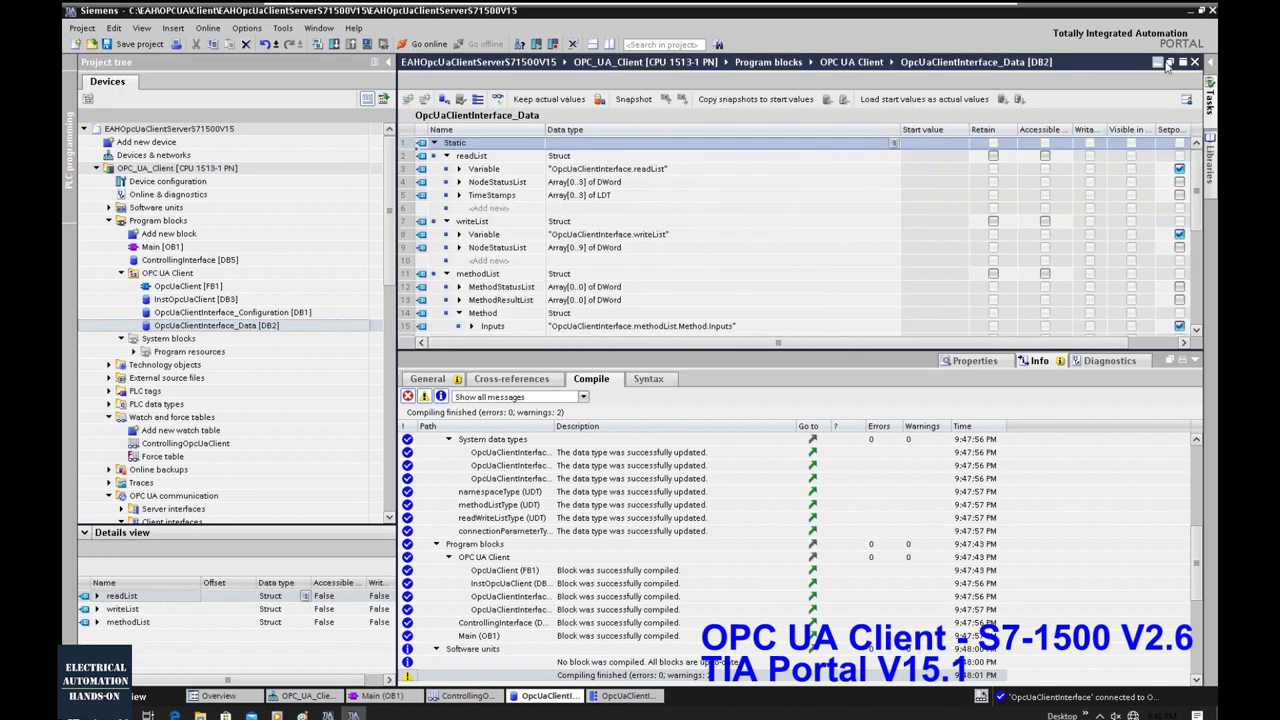
left_click(1167, 64)
left_click_drag(585, 16, 888, 342)
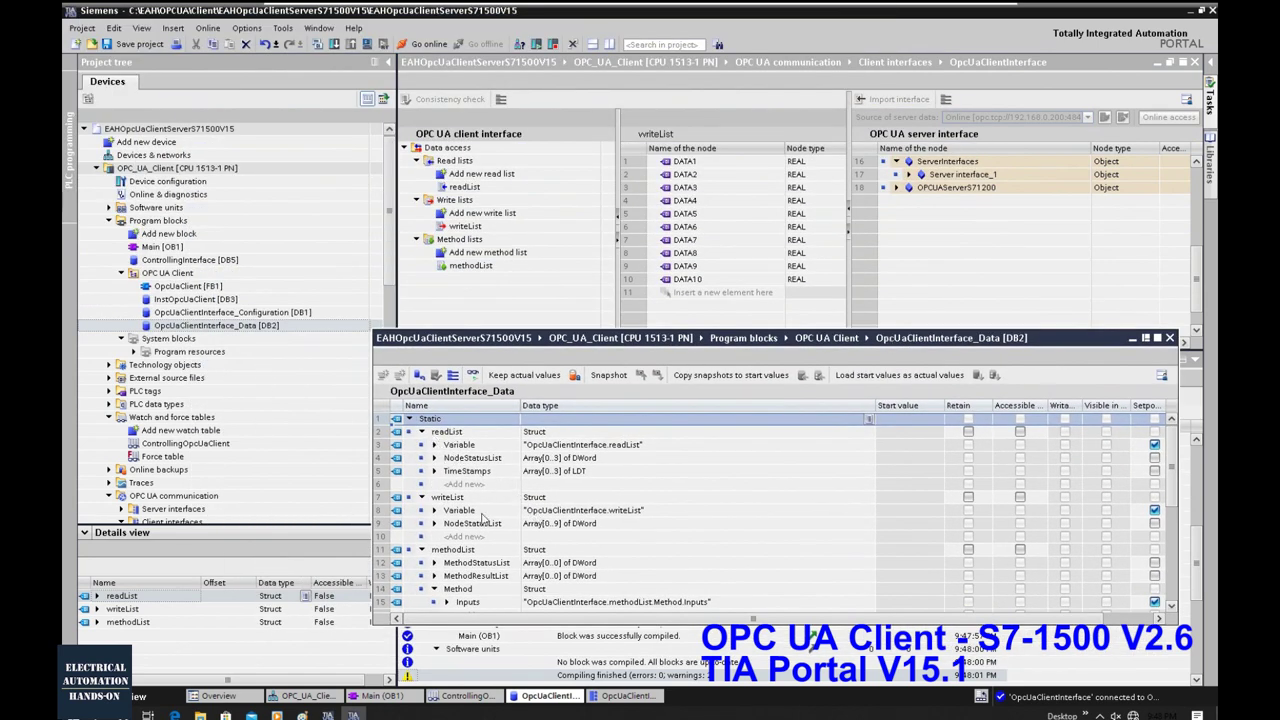
Expand the Variable structures of readList and writeList in the OpcUaClientInterface_Data block.
left_click(434, 445)
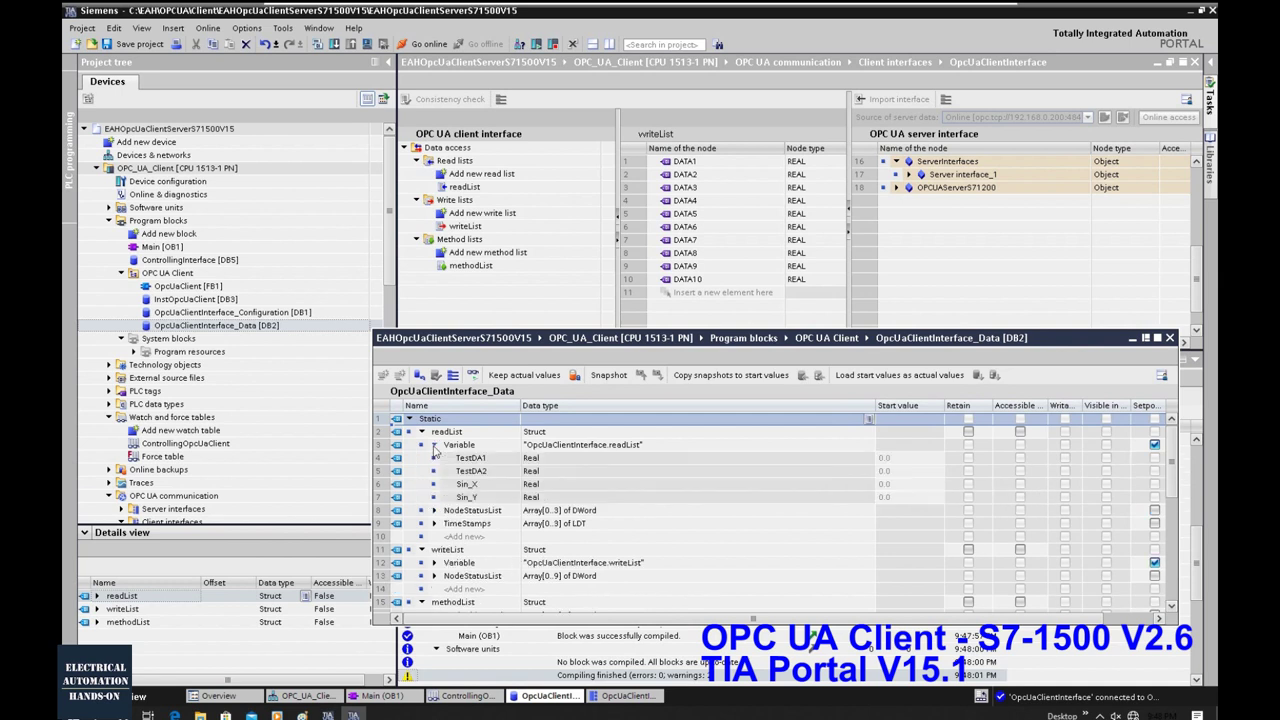
scroll(440, 460, "down", 1)
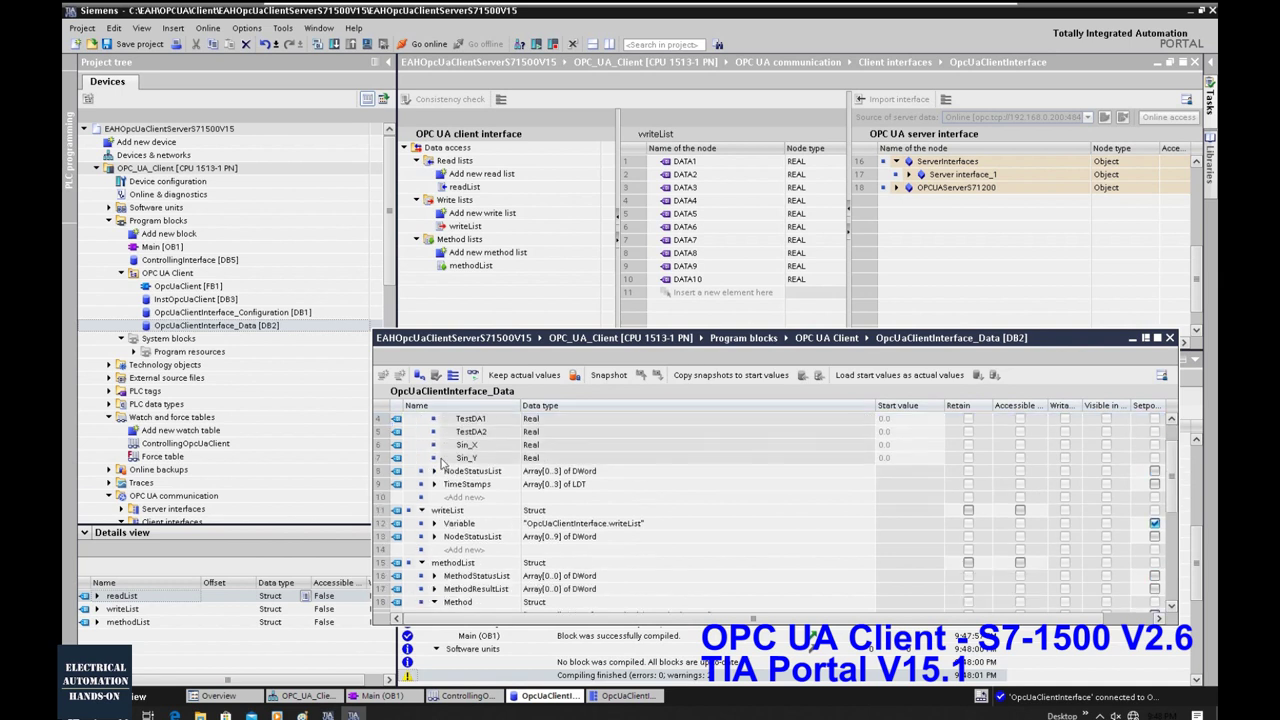
left_click(434, 522)
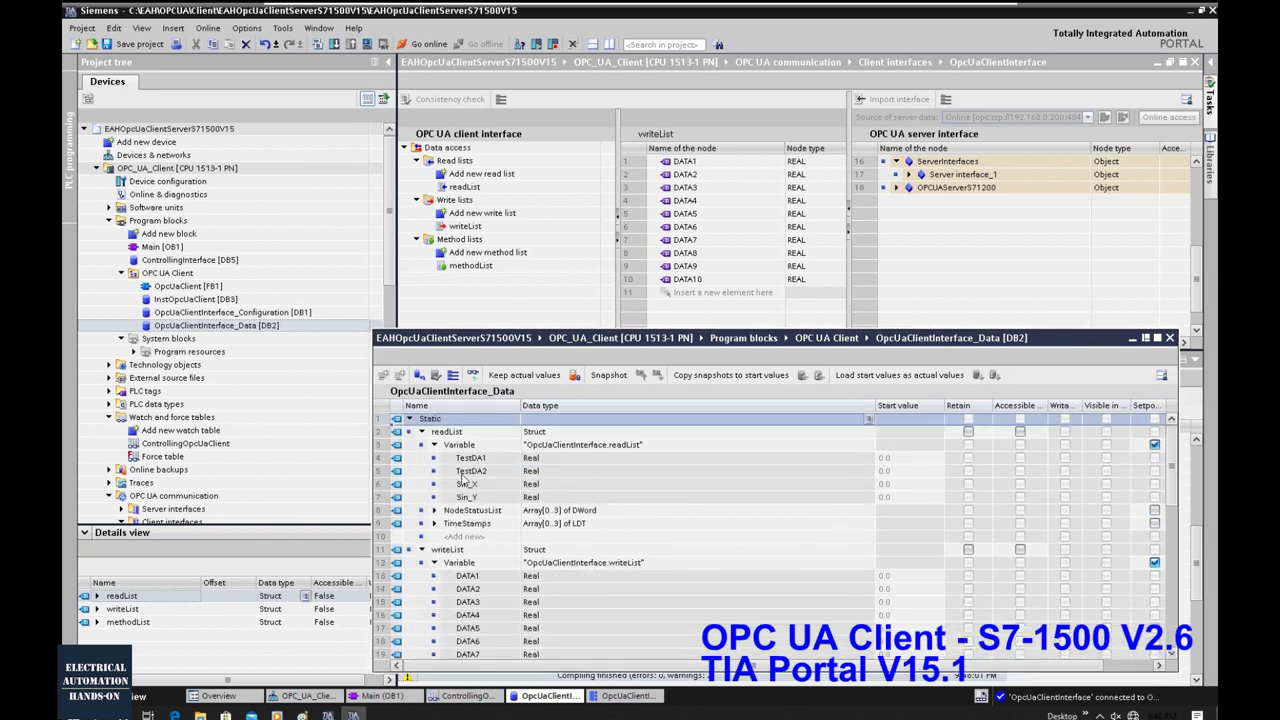
left_click(462, 553)
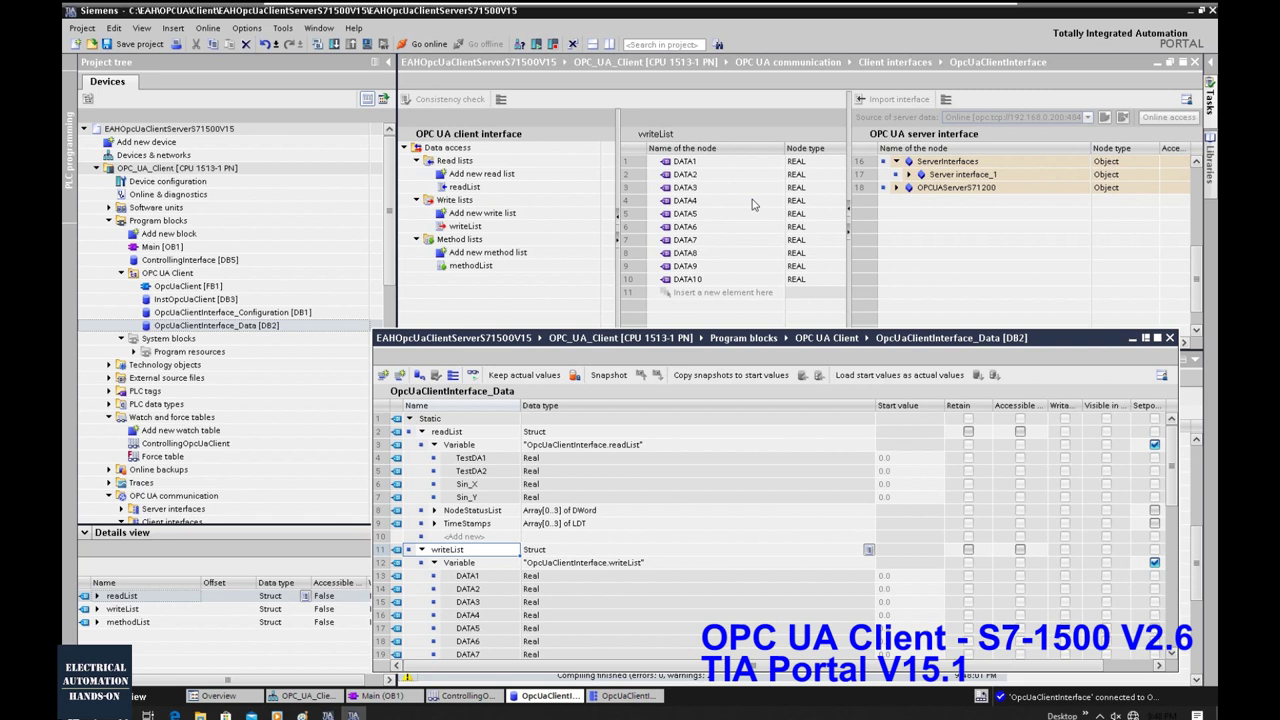
double_click(172, 519)
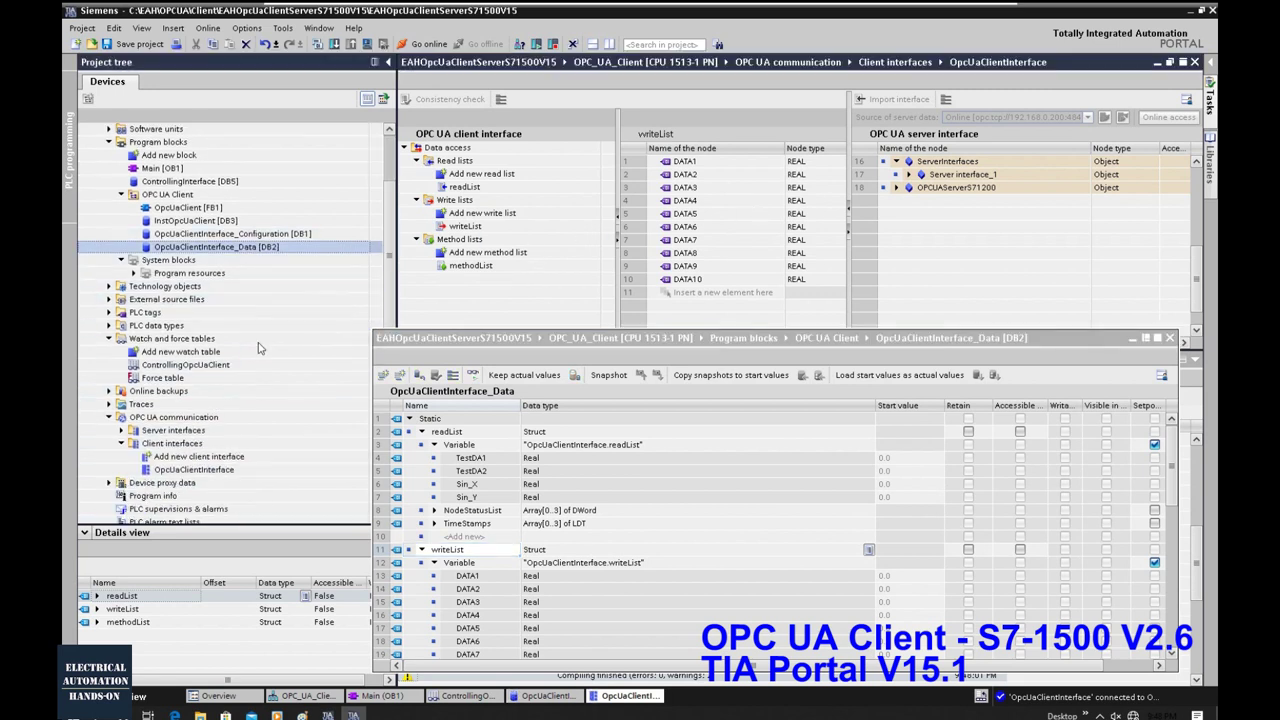
scroll(280, 291, "down", 1)
left_click(281, 248)
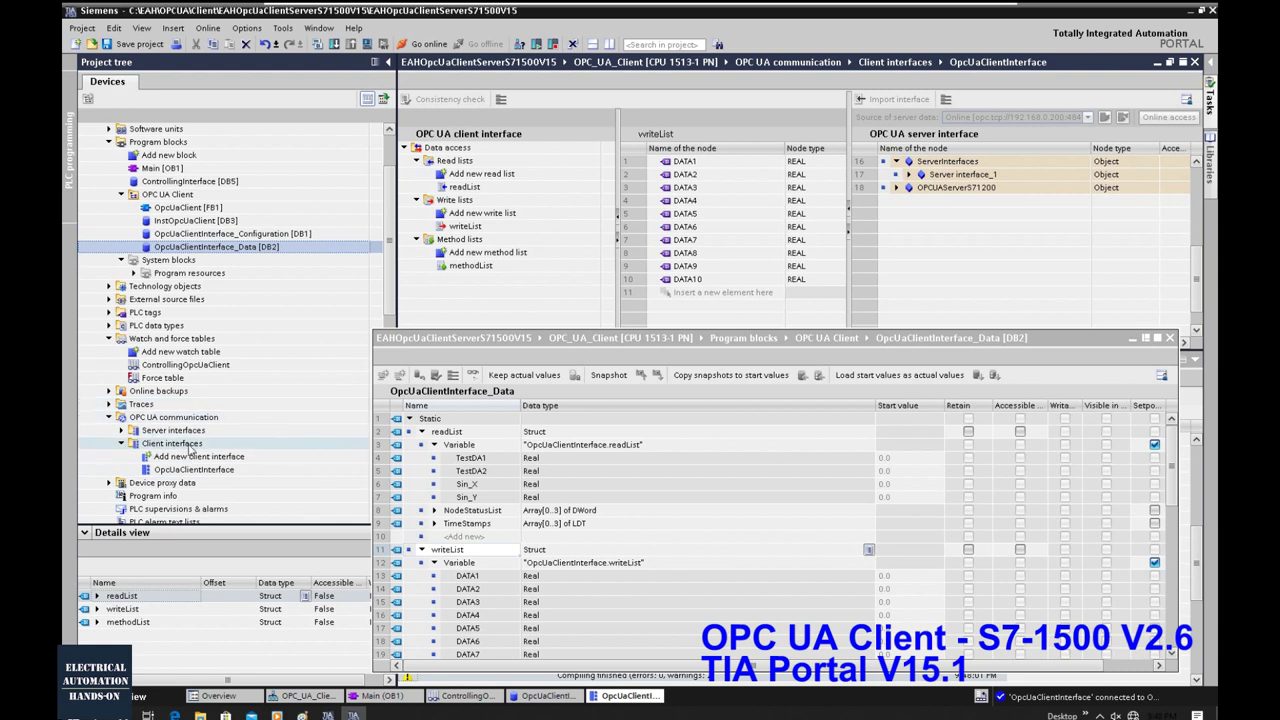
left_click(188, 207)
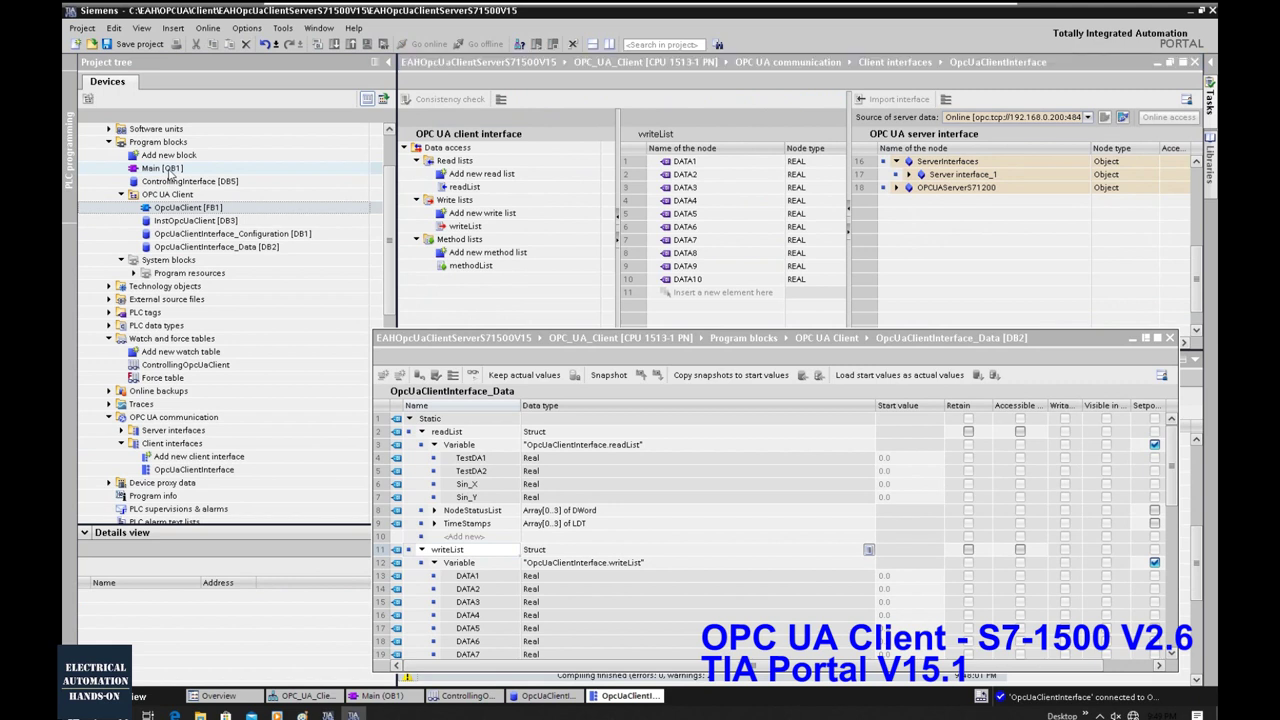
Open Main [OB1] and examine the OpcUaClient block's input parameters down to the readData assignment.
double_click(165, 169)
left_click_drag(577, 340, 825, 426)
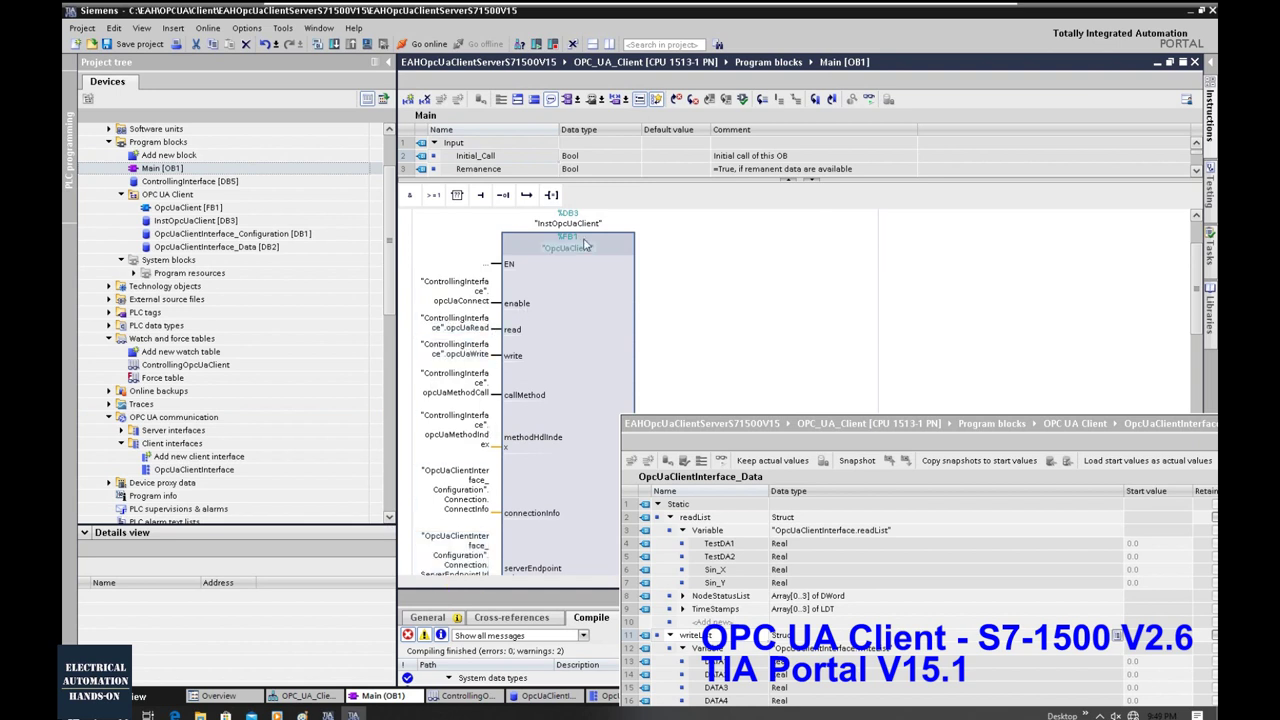
scroll(525, 333, "down", 2)
scroll(549, 456, "down", 6)
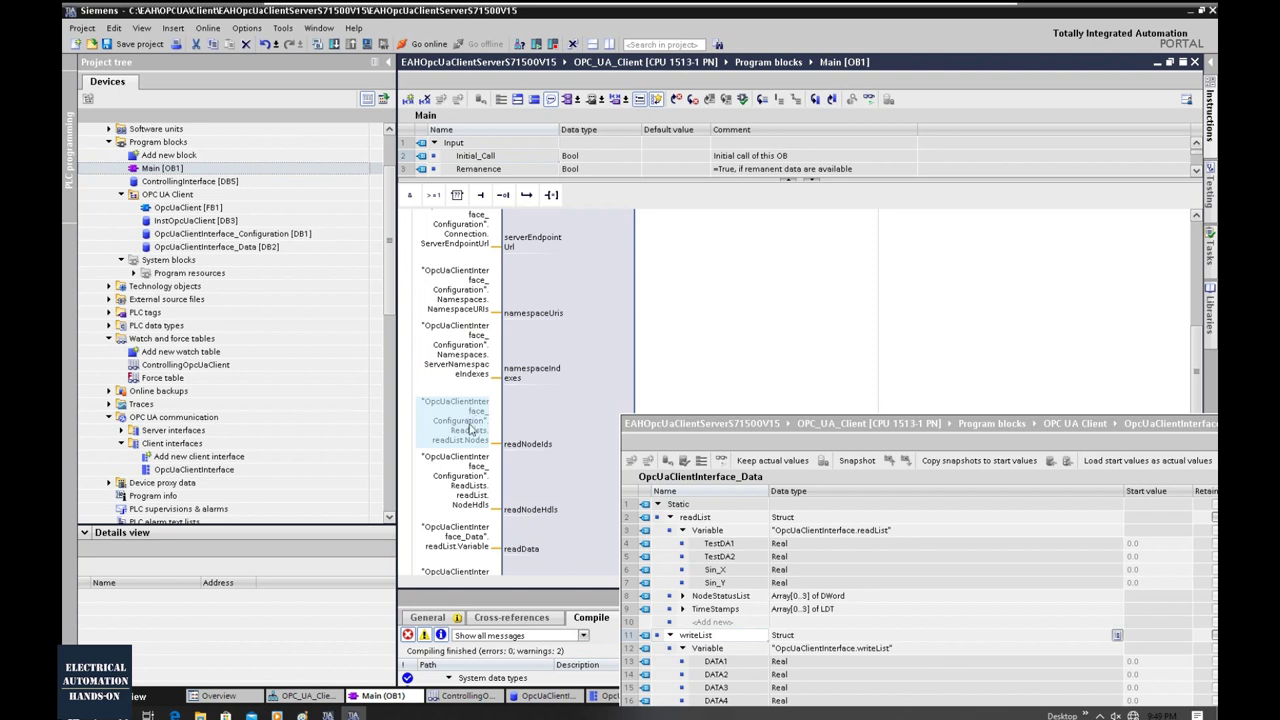
scroll(468, 440, "down", 2)
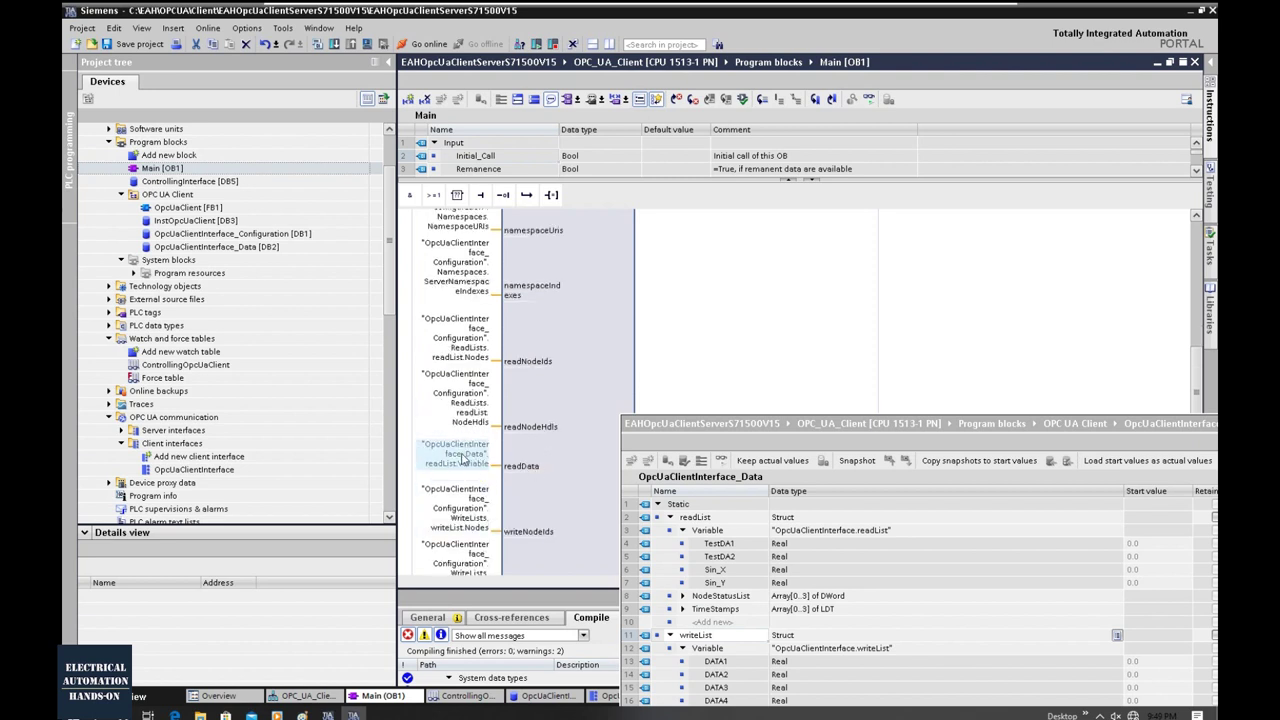
left_click(466, 466)
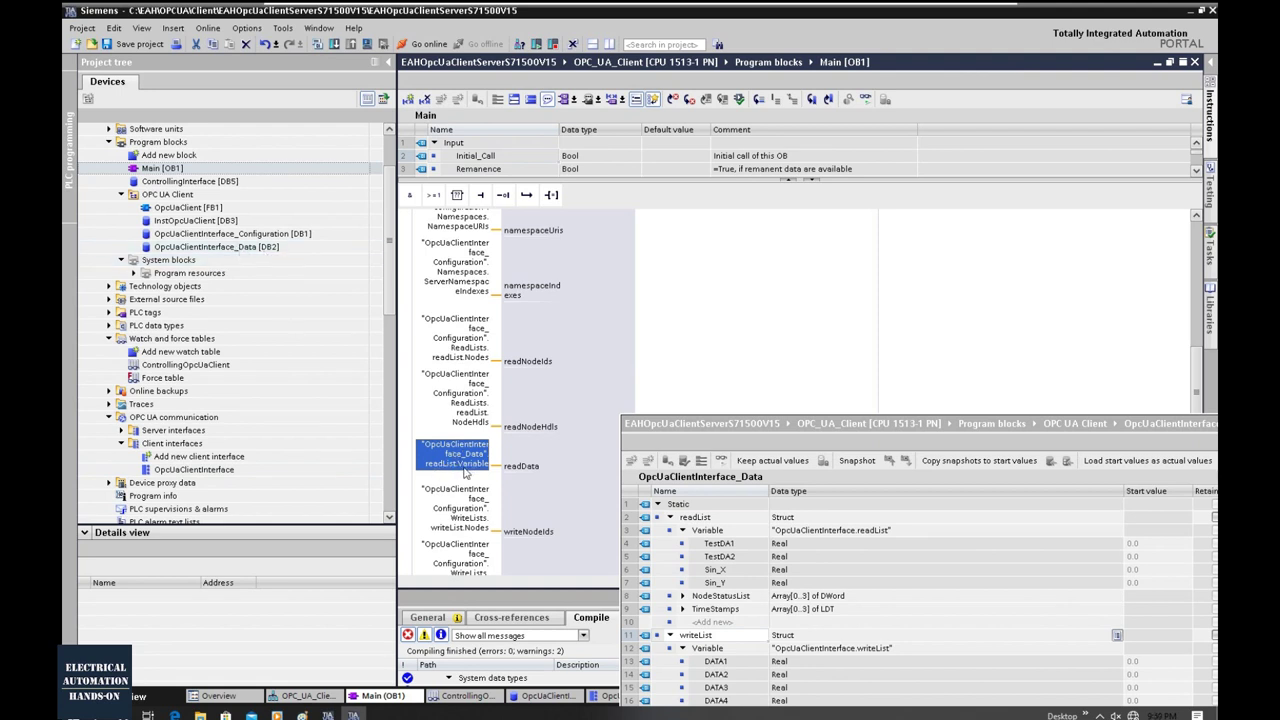
Open the ControllingOpcUaClient watch table and arrange the floating data block window beside its variable names.
left_click(748, 438)
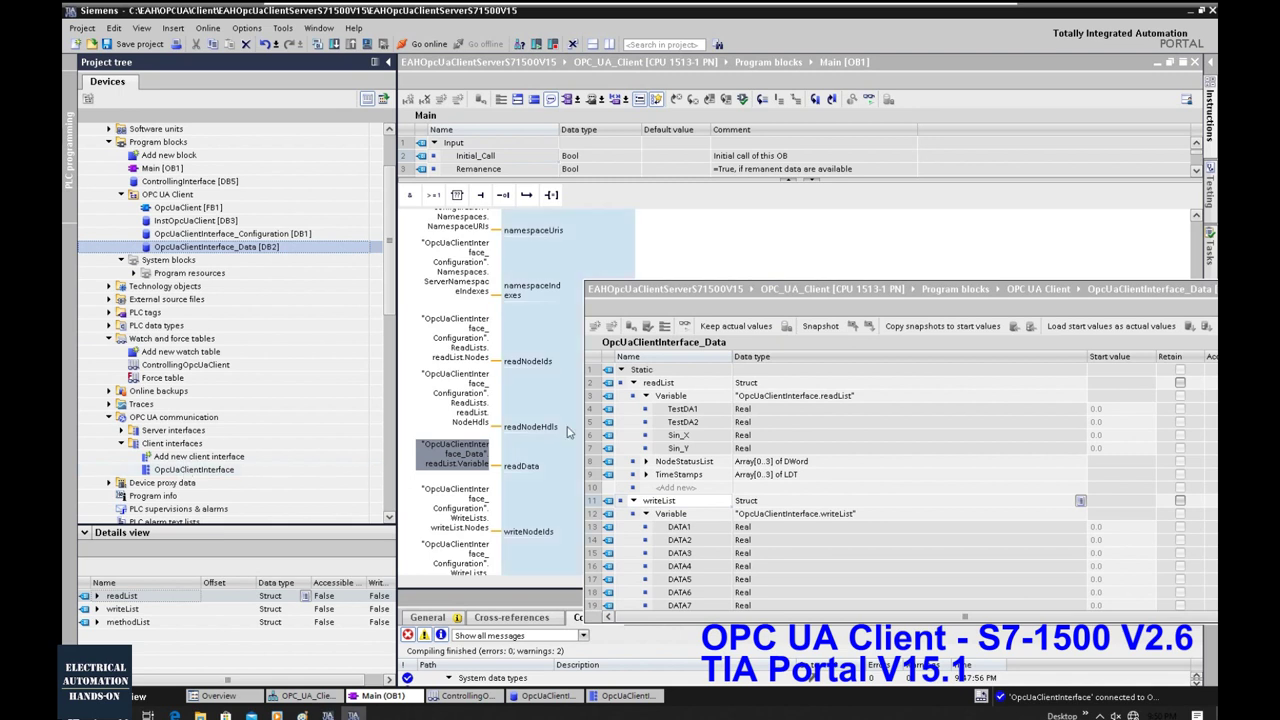
double_click(608, 289)
scroll(187, 485, "down", 2)
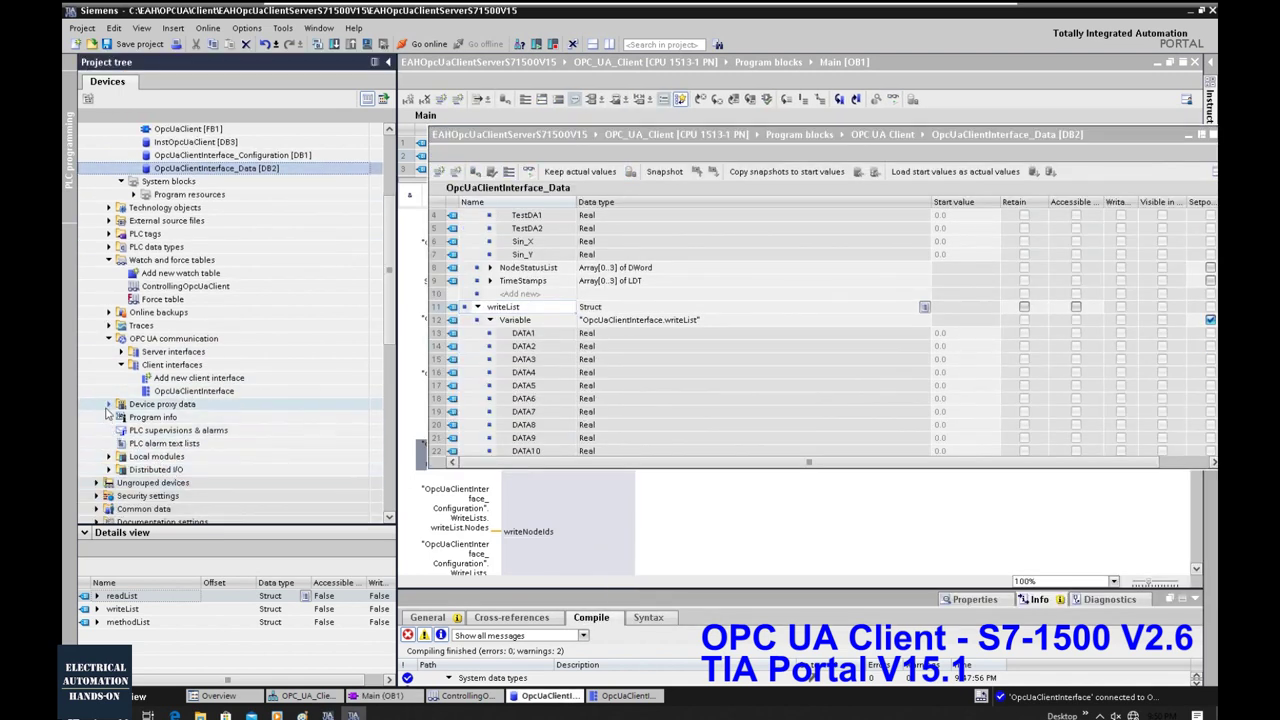
double_click(190, 286)
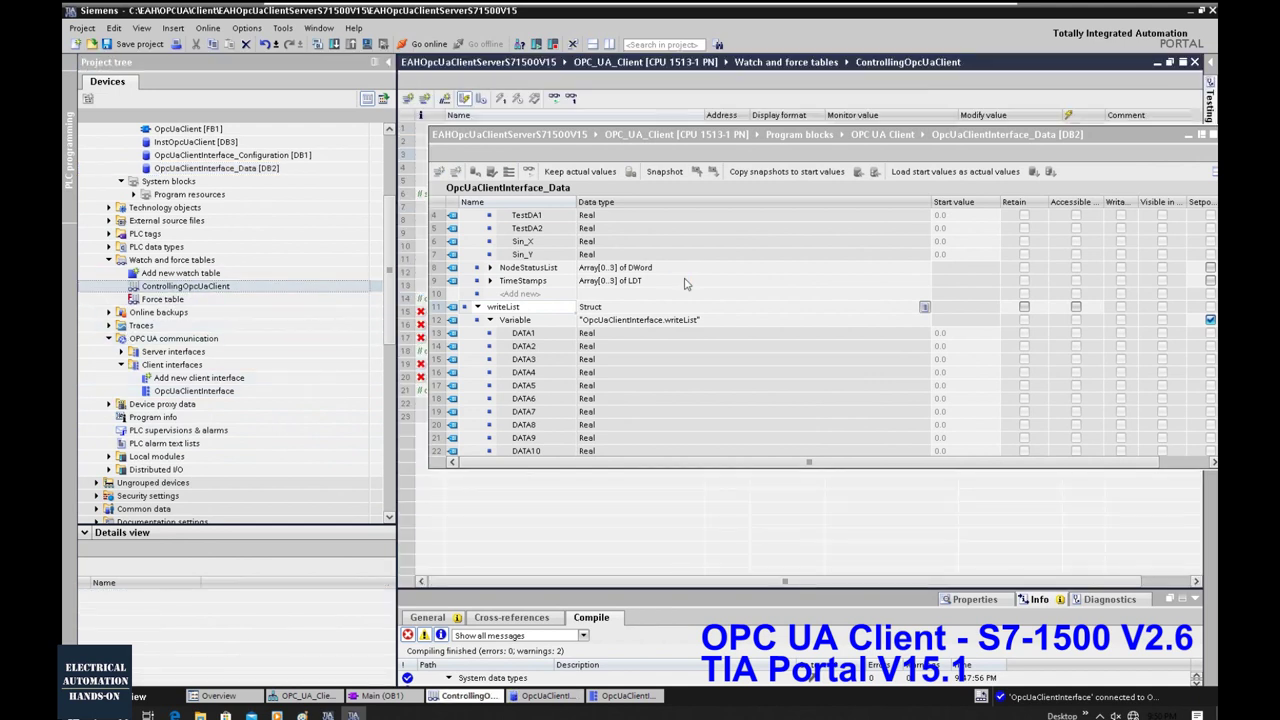
left_click_drag(755, 138, 1105, 145)
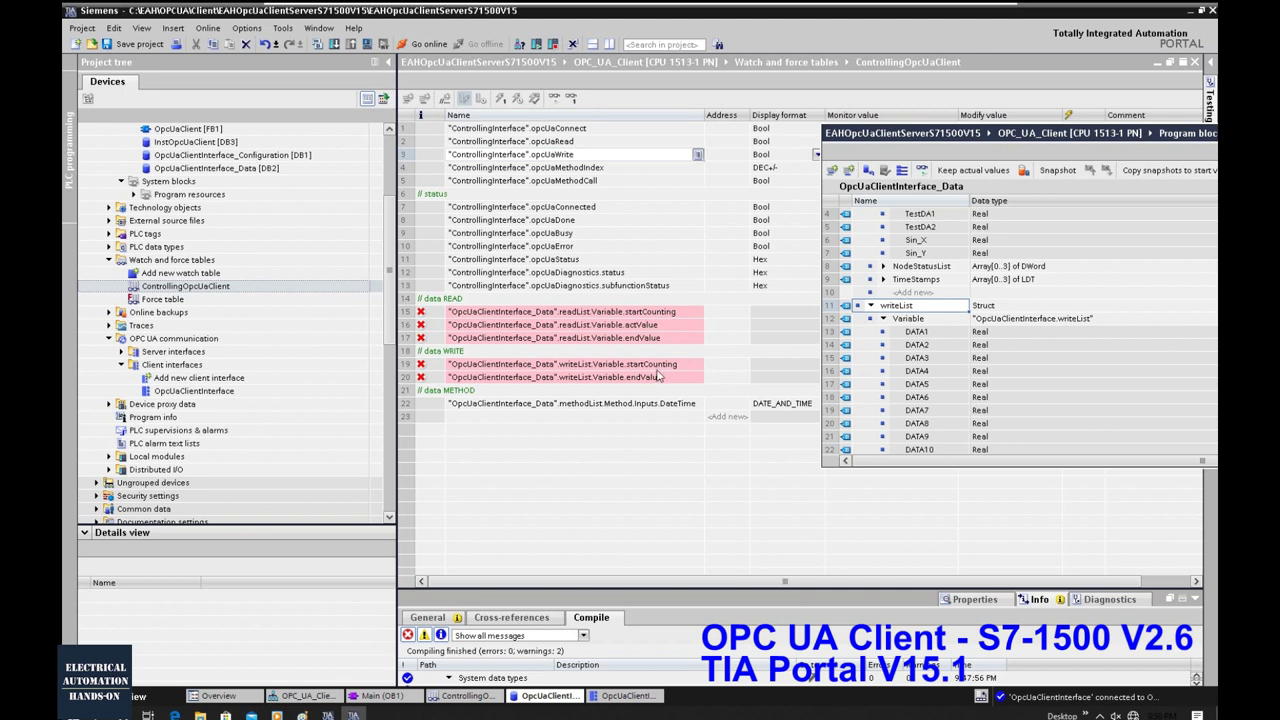
Delete the invalid readList entries startCounting, actValue and endValue from the watch table.
left_click(405, 312)
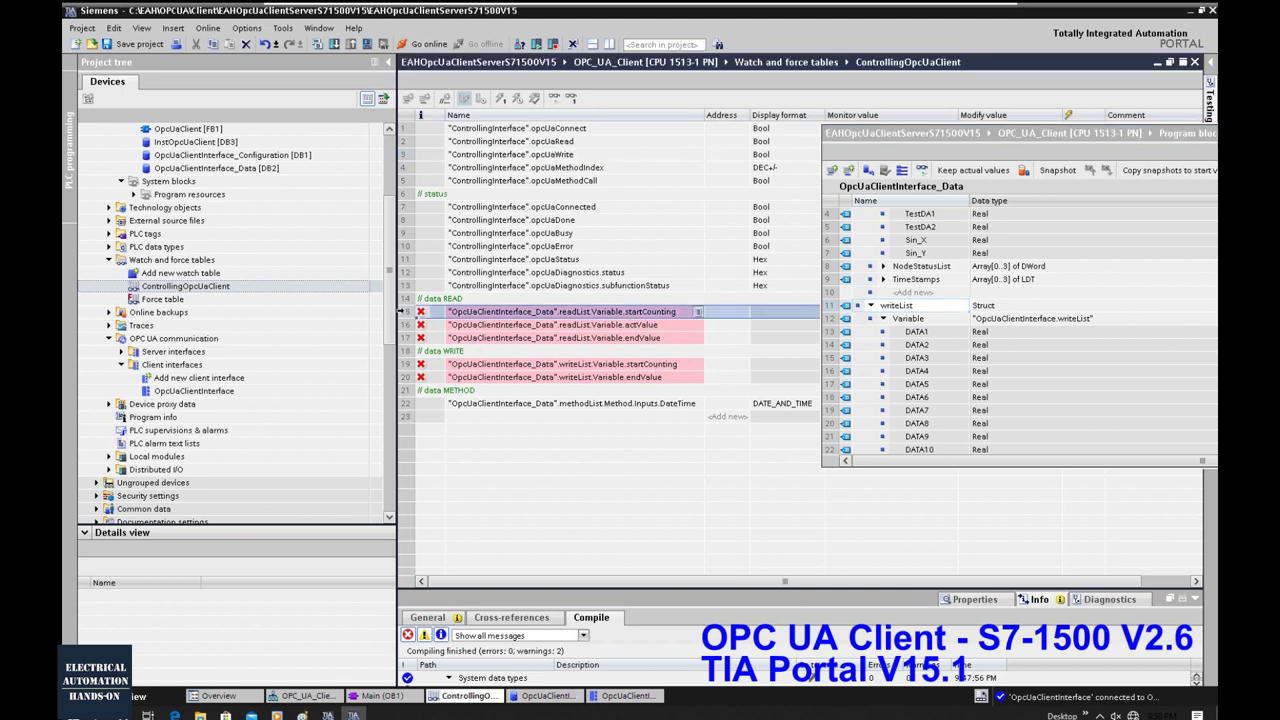
left_click(405, 338)
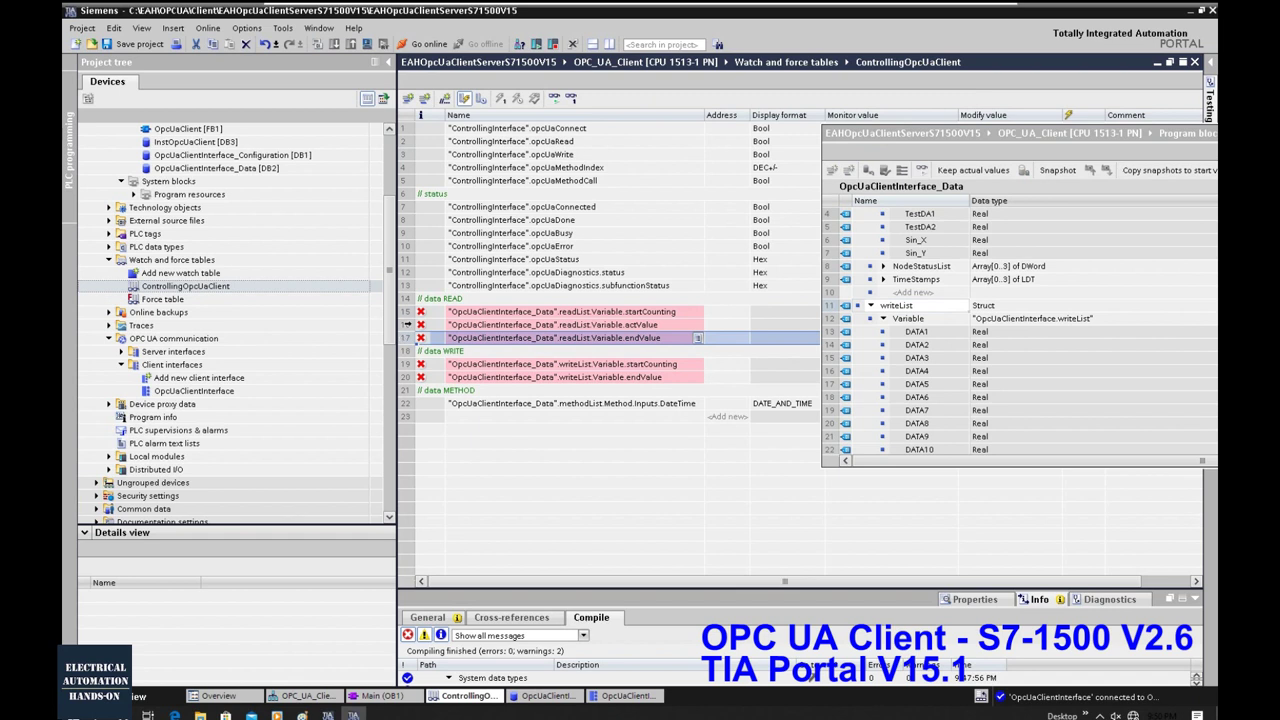
left_click(403, 312, "shift")
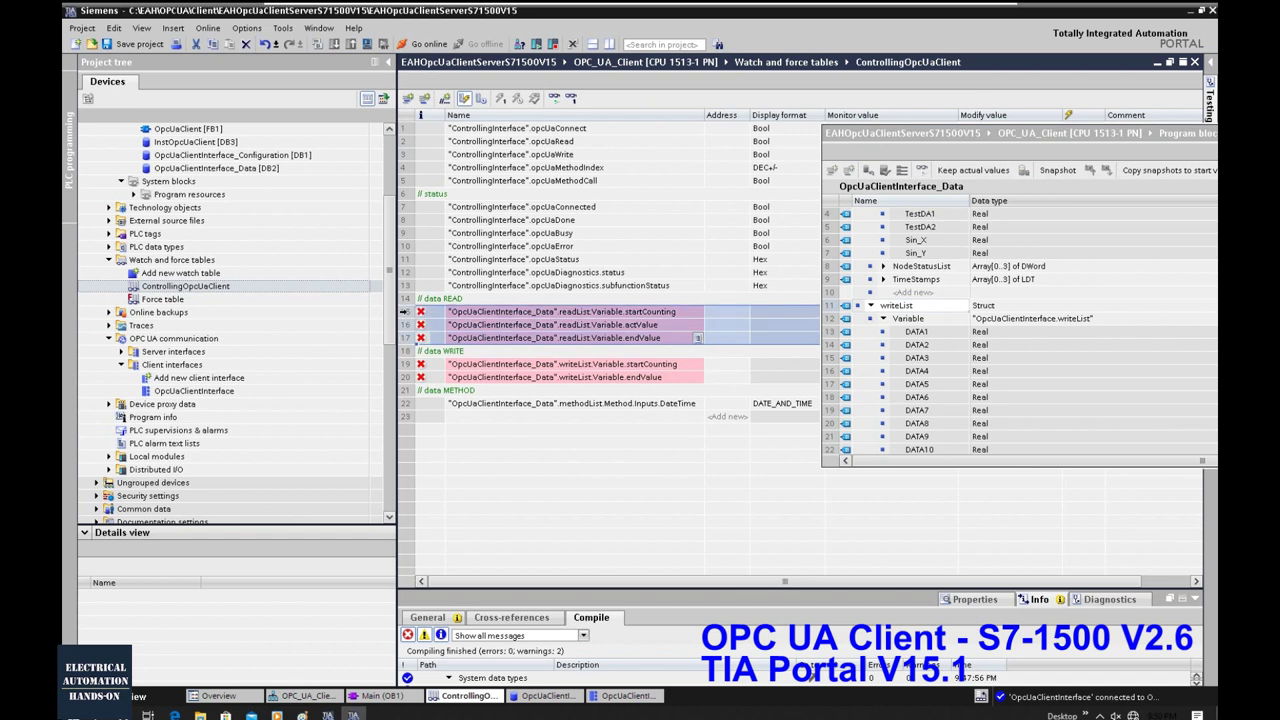
key("Delete")
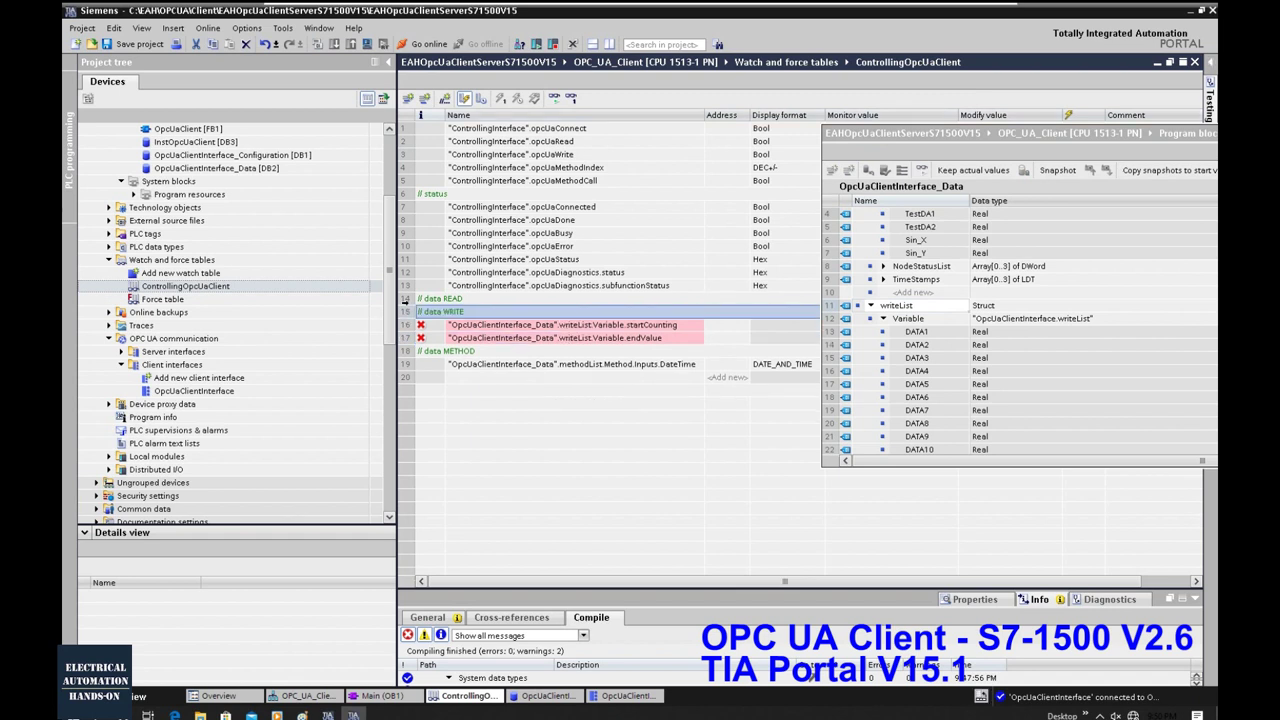
Add a row below the data READ comment and insert the readList variables TestDA1, TestDA2, Sin_X and Sin_Y there.
right_click(406, 300)
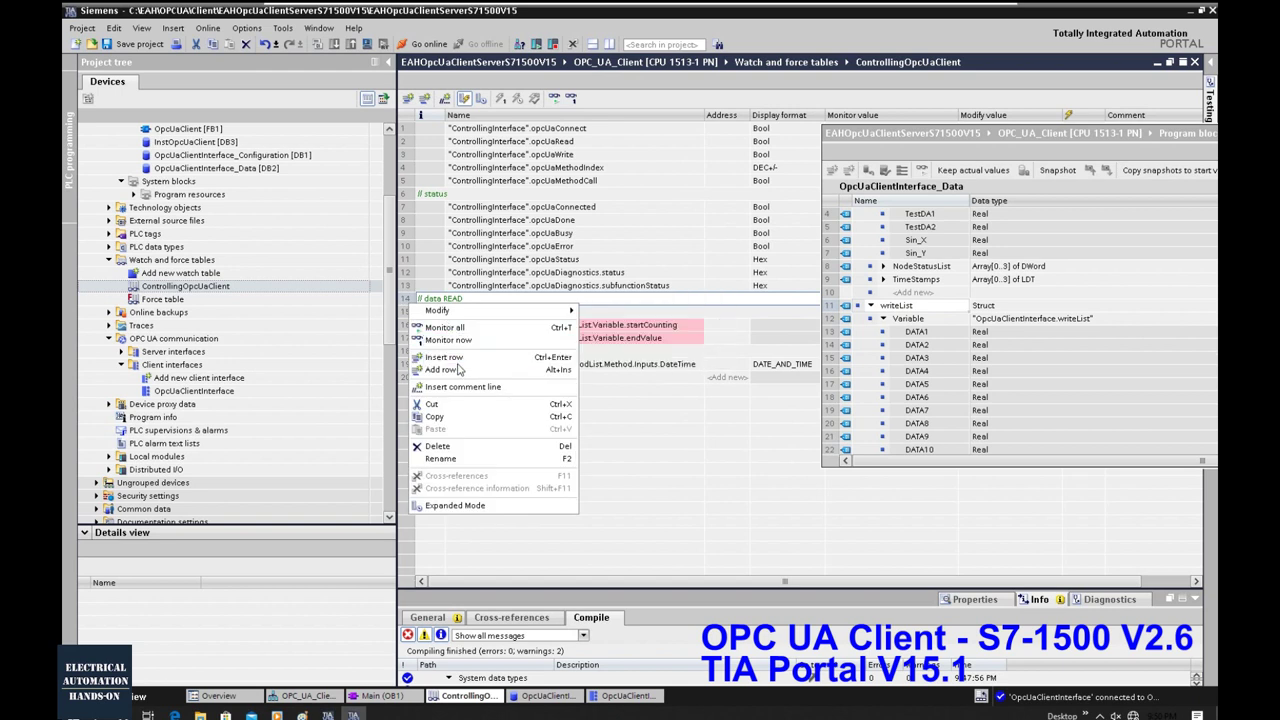
left_click(450, 369)
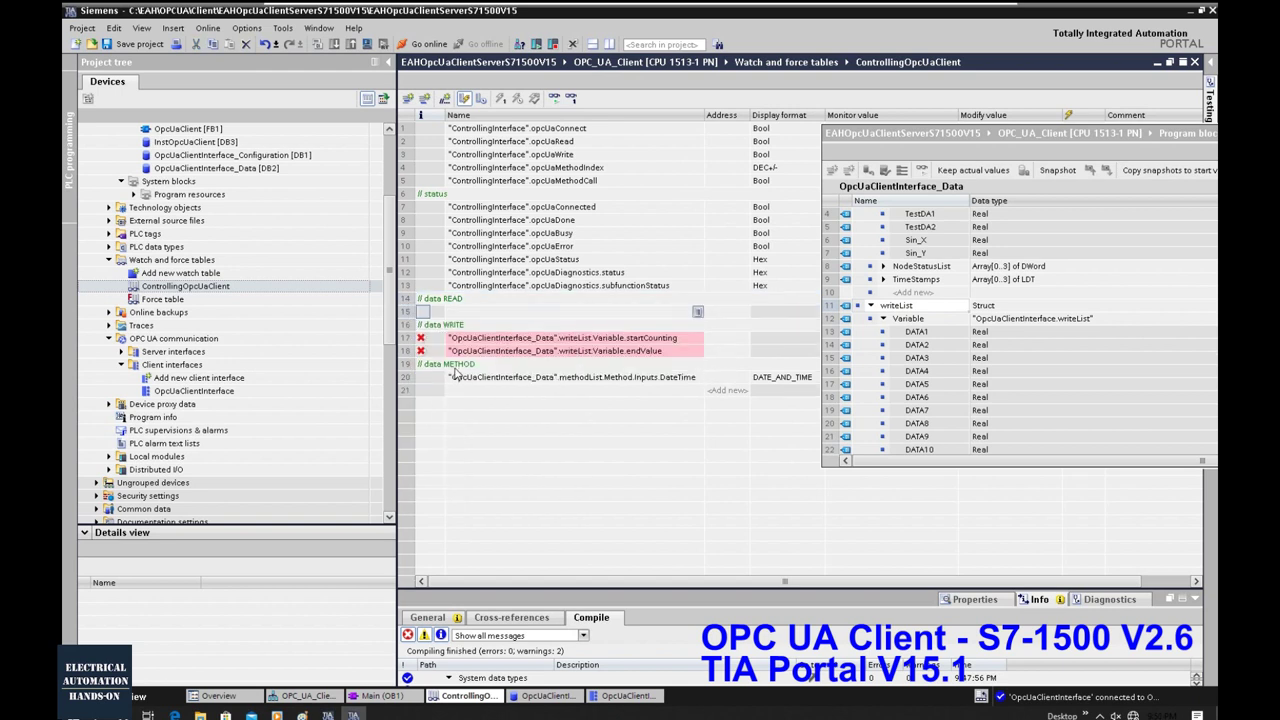
left_click(962, 345)
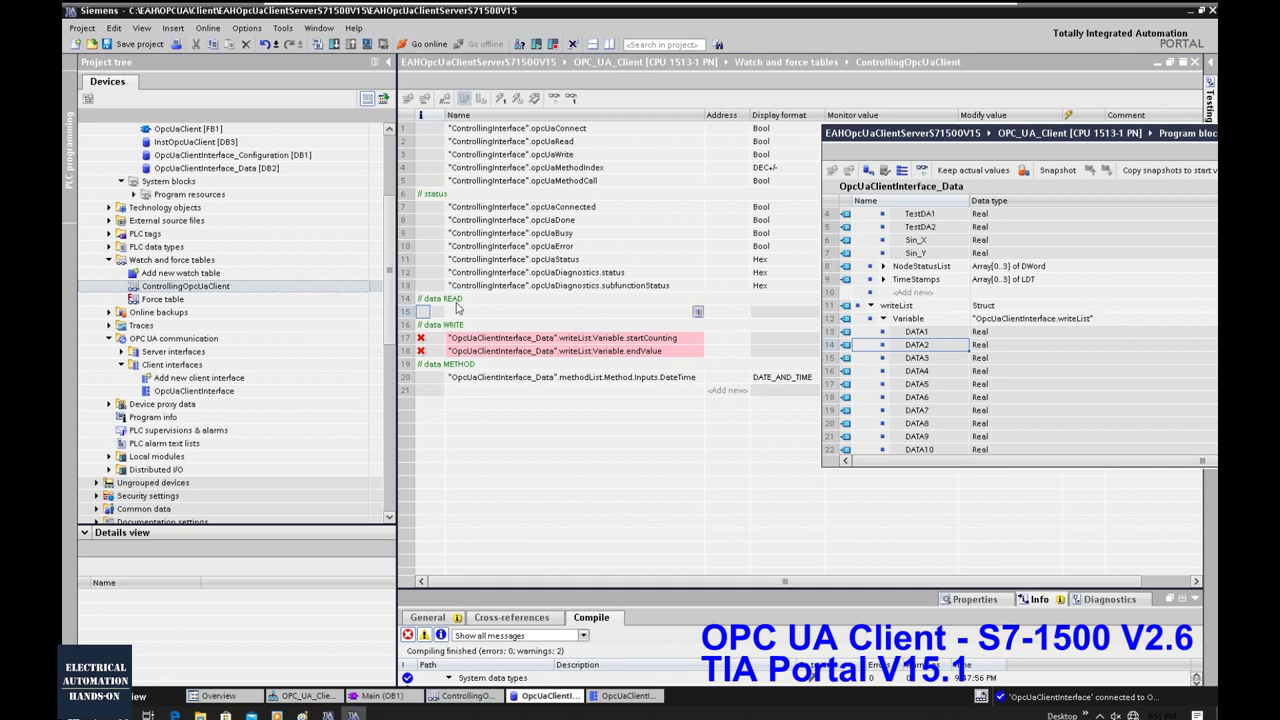
scroll(955, 263, "up", 1)
left_click(926, 254)
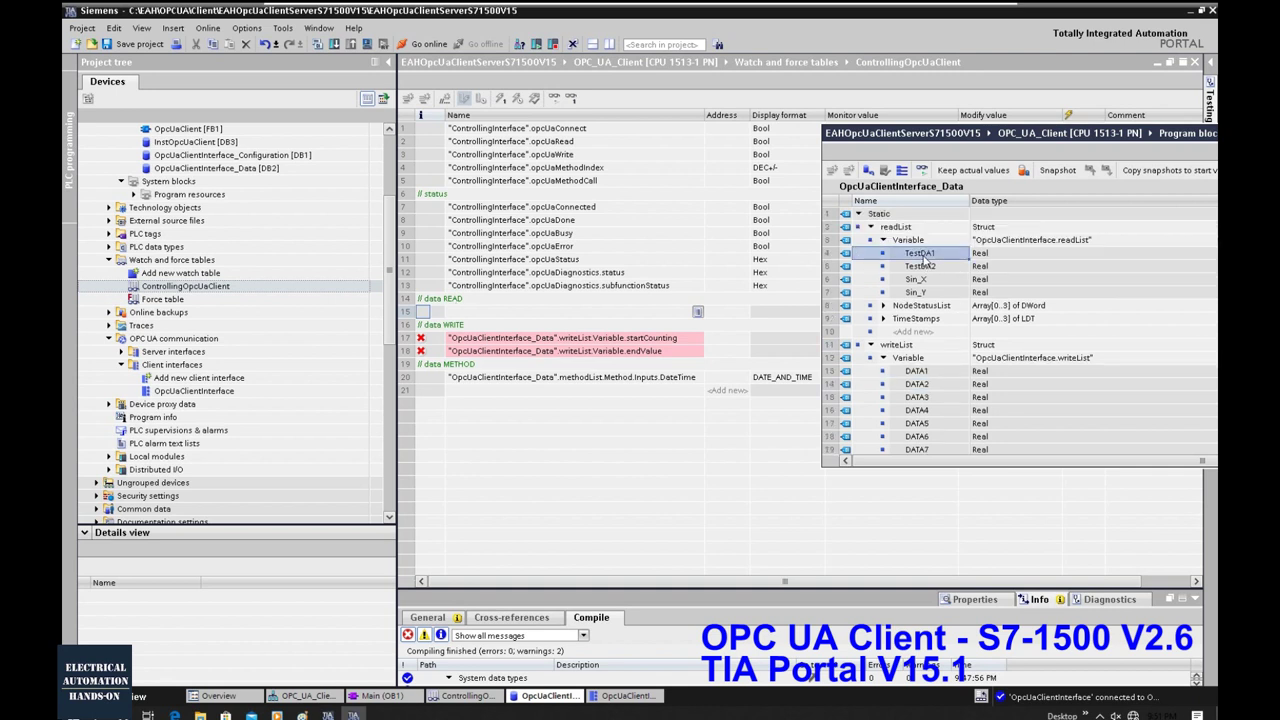
left_click(926, 293, "ctrl")
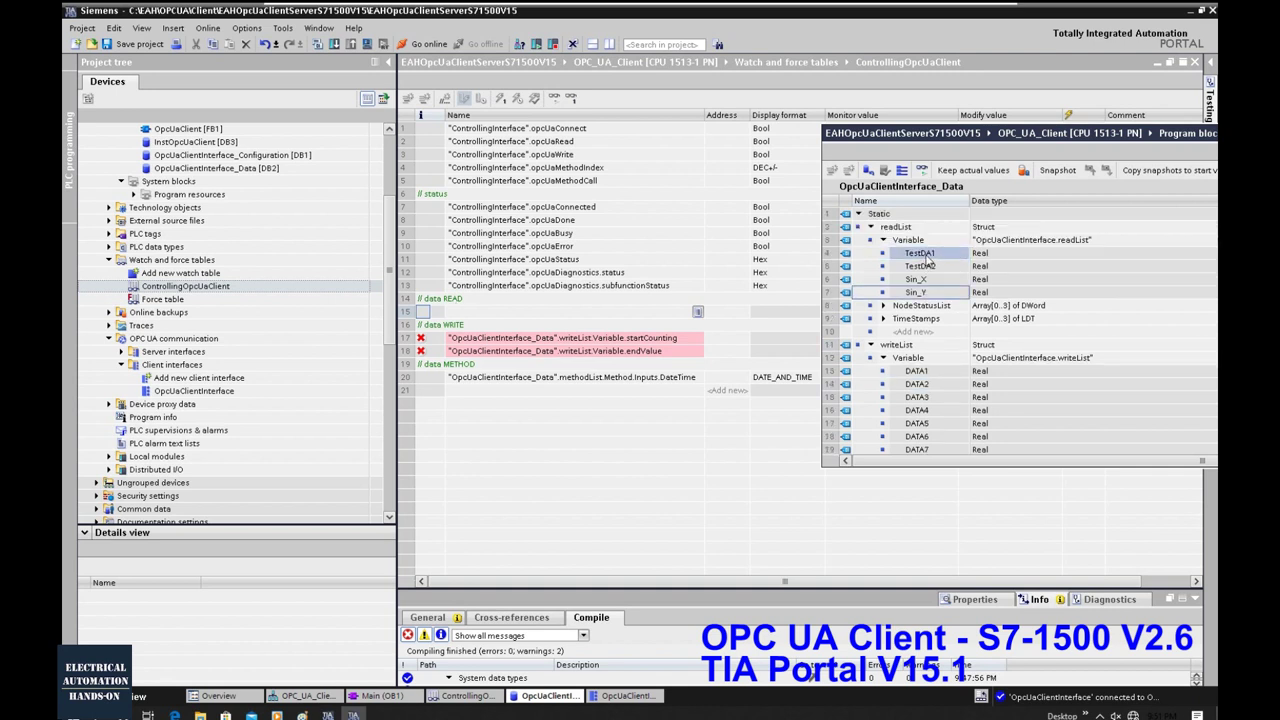
left_click(926, 293, "shift")
left_click_drag(895, 285, 491, 312)
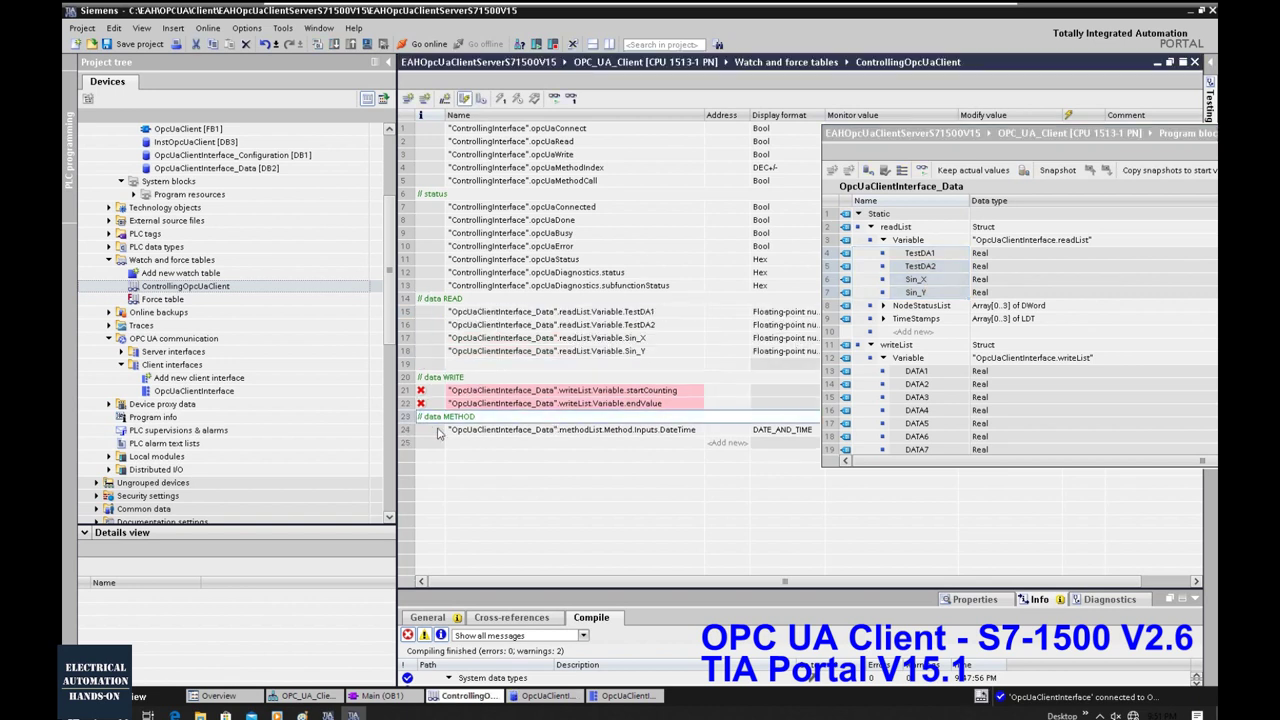
Delete the invalid writeList endValue row and insert the writeList variables DATA1 to DATA10 under the data WRITE comment.
left_click(399, 403)
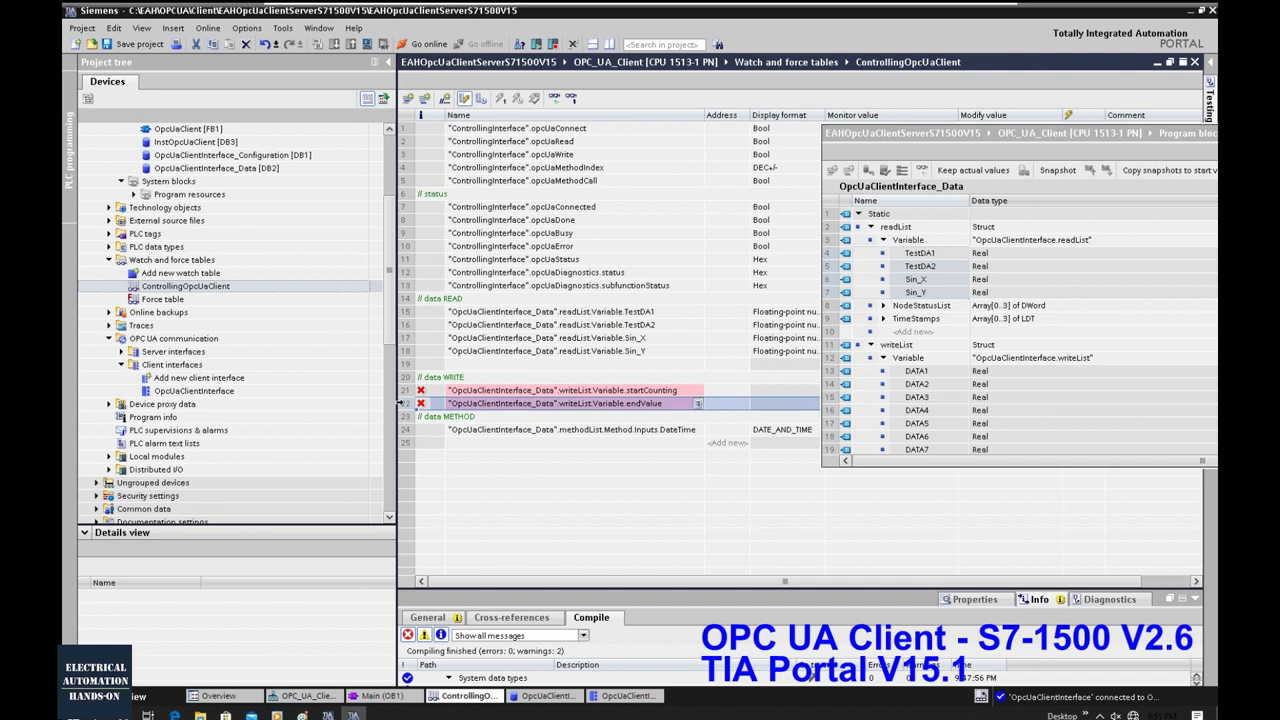
key("Delete")
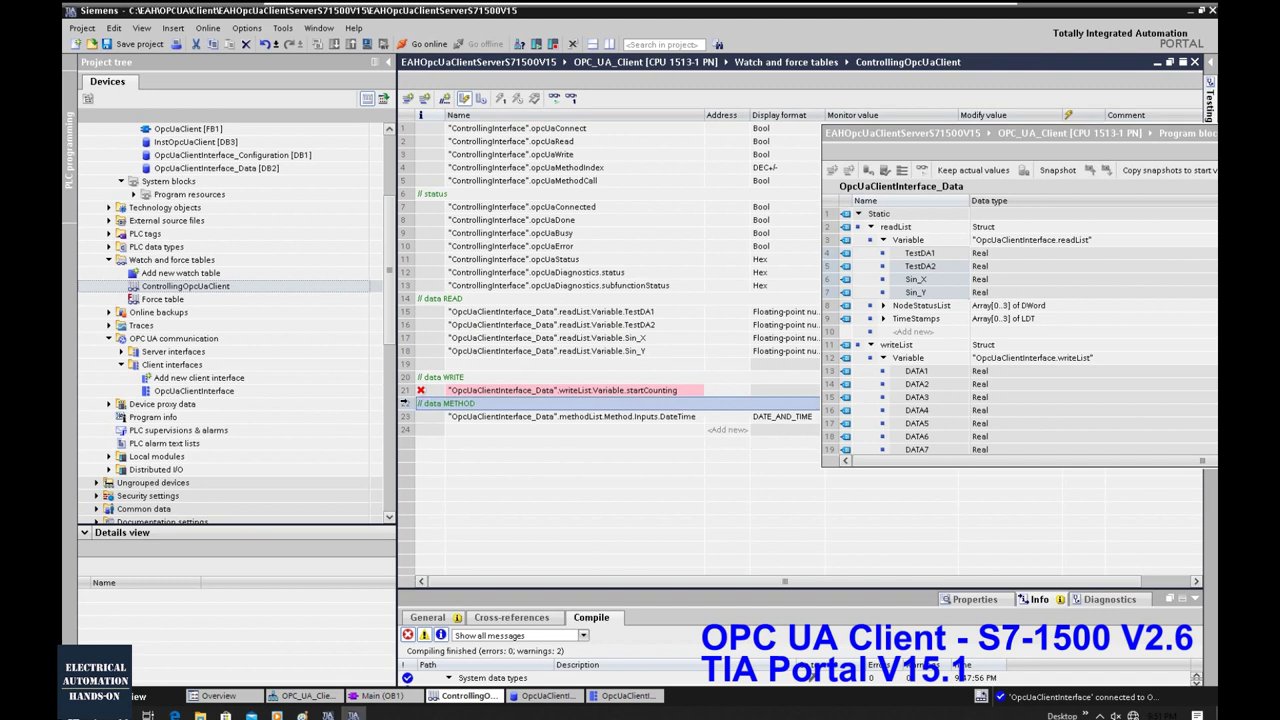
left_click(916, 377)
scroll(916, 377, "down", 2)
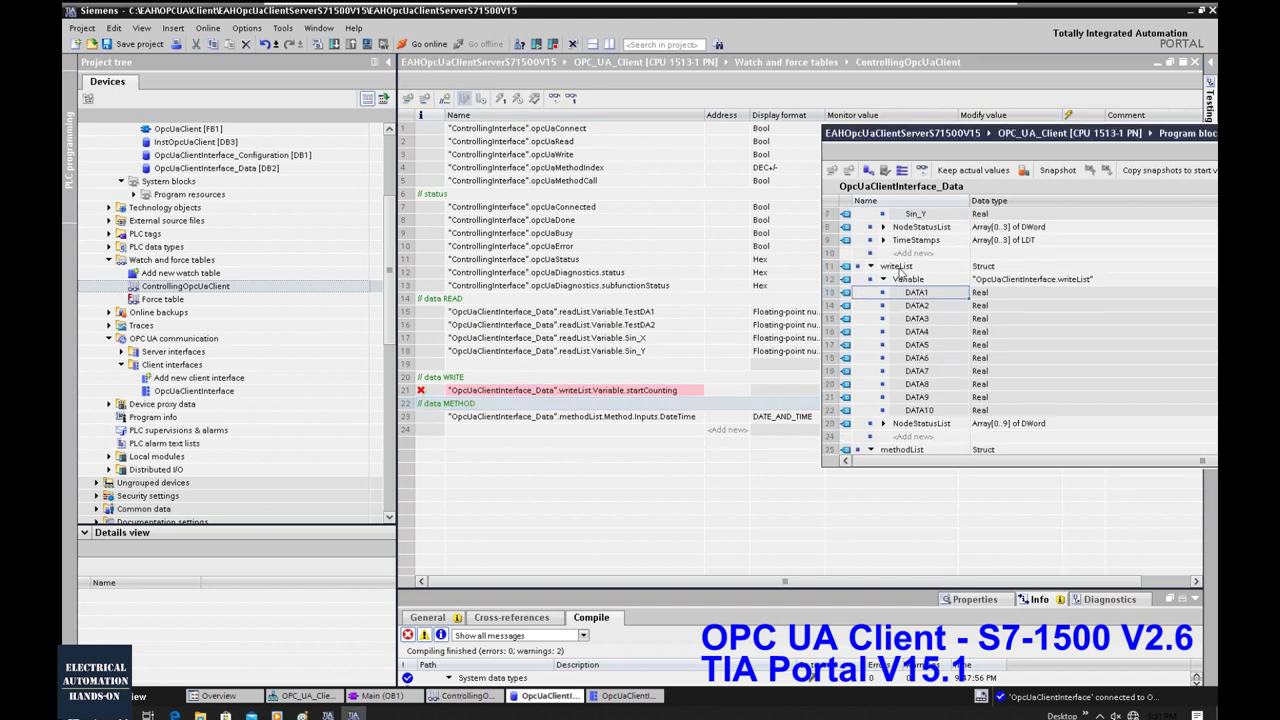
left_click(926, 412, "shift")
left_click_drag(926, 412, 484, 393)
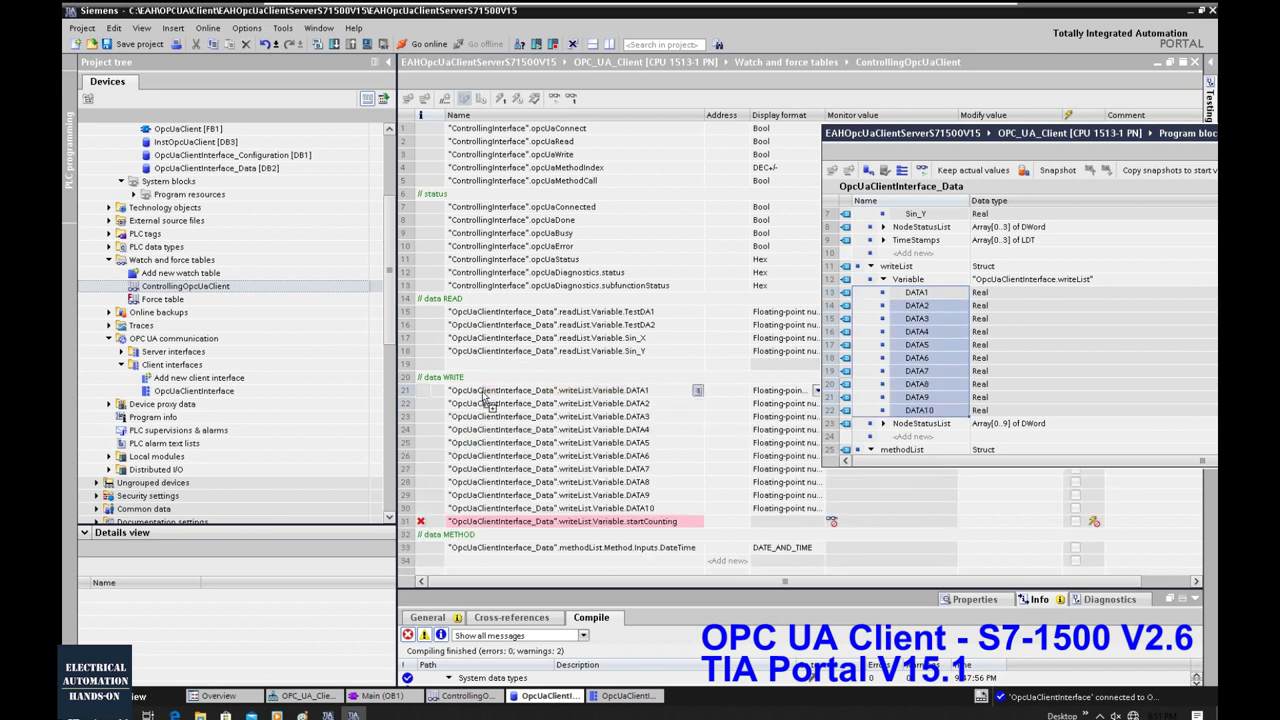
Delete the invalid writeList startCounting row from the watch table and close the floating OpcUaClientInterface_Data window.
left_click(530, 458)
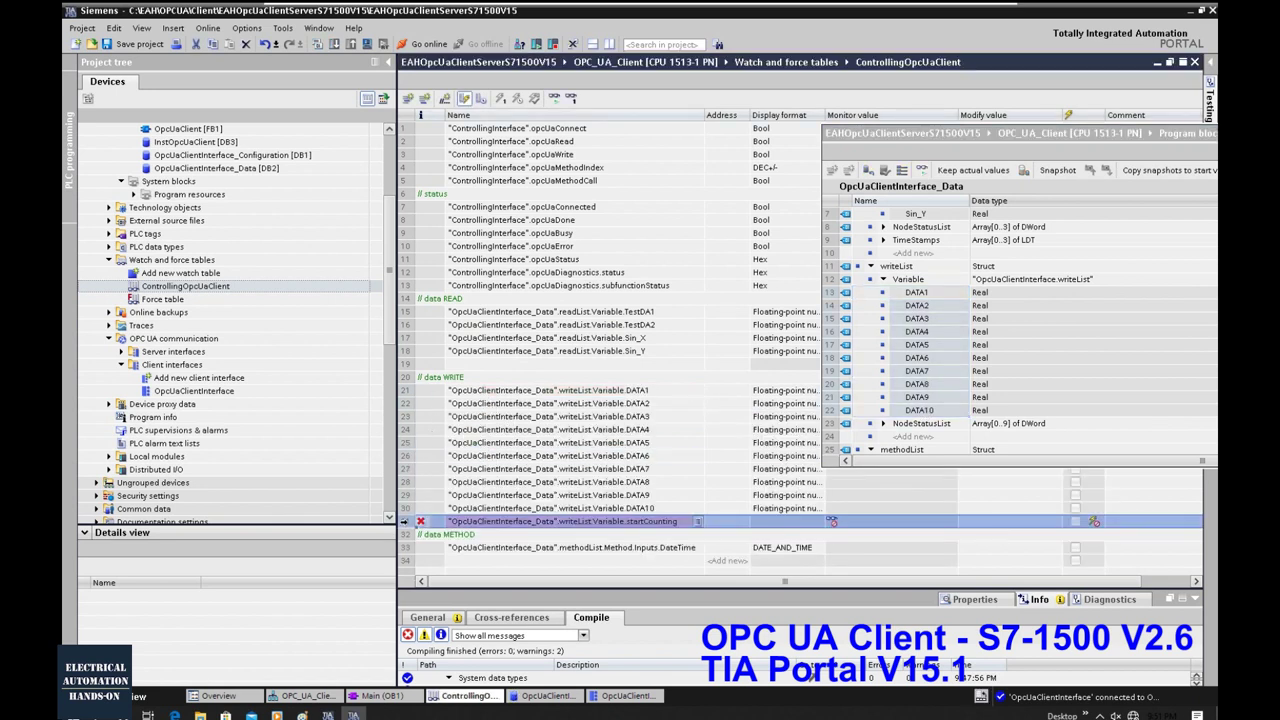
right_click(404, 522)
left_click(480, 457)
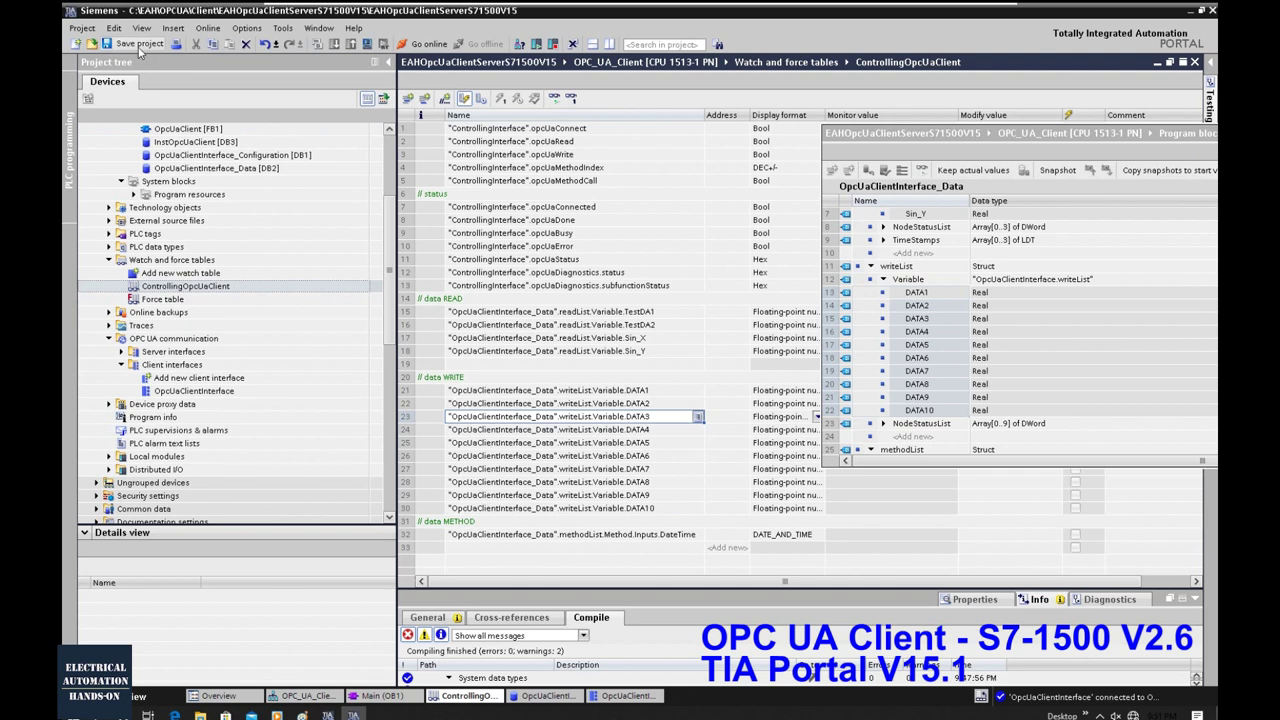
left_click(497, 393)
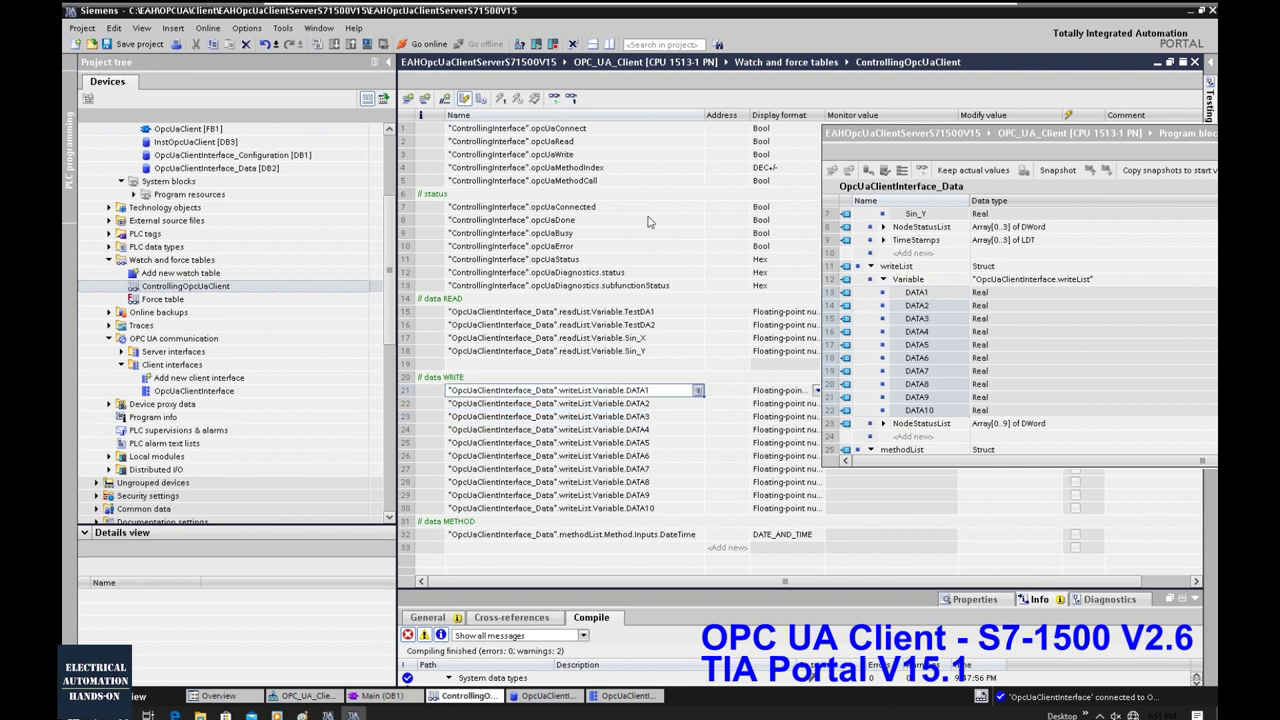
double_click(1045, 140)
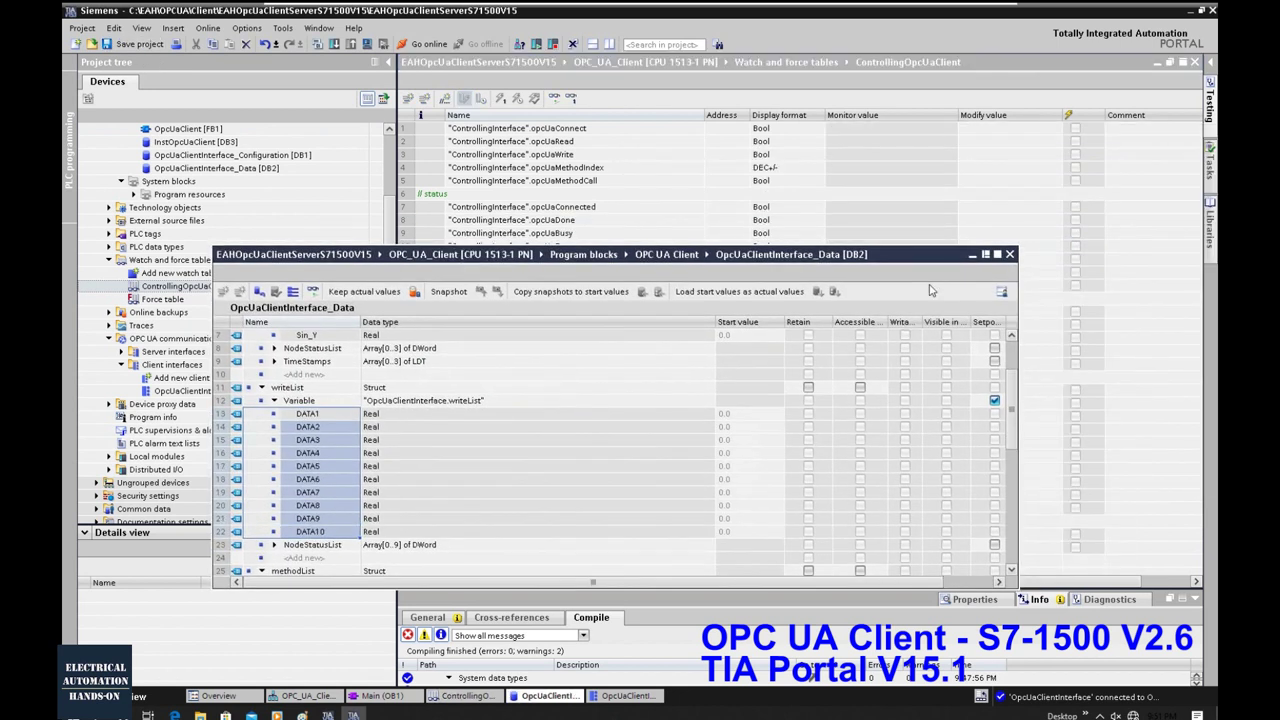
left_click(1011, 258)
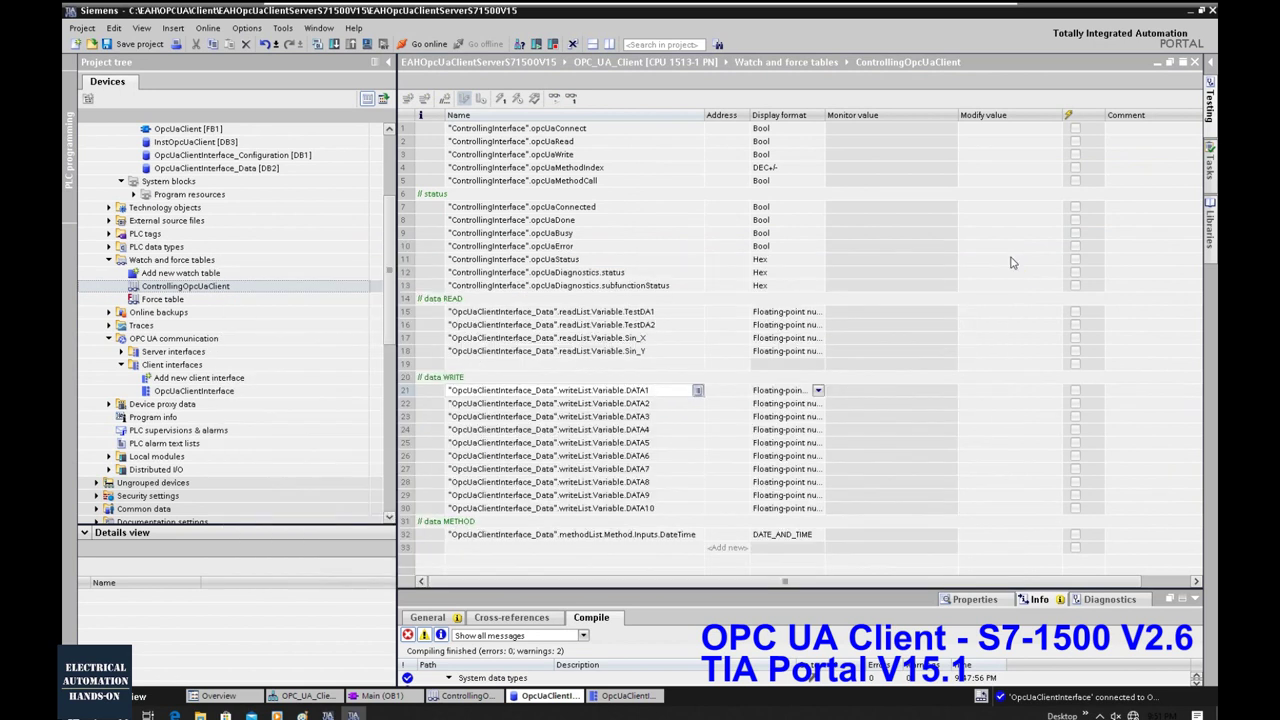
Start S7-PLCSIM Advanced V3.0 Upd1 from the desktop and place its control panel clear of the desktop shortcuts.
scroll(217, 170, "up", 4)
left_click(217, 168)
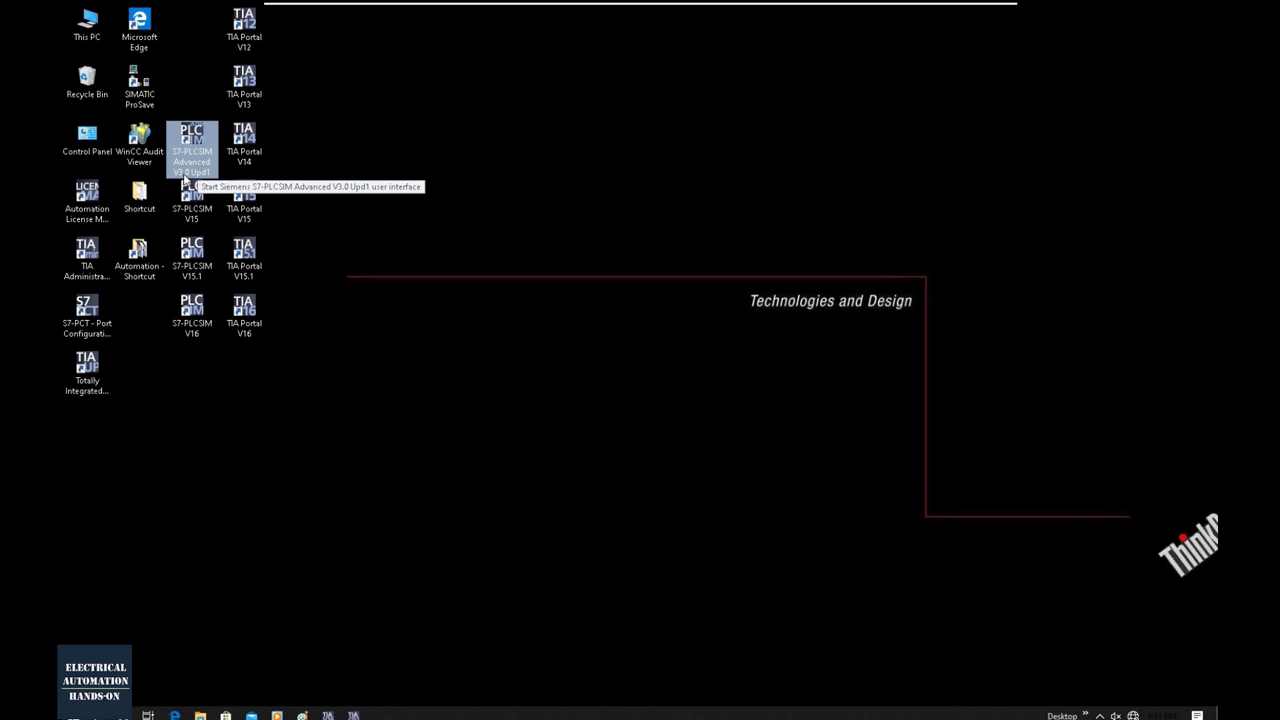
double_click(193, 158)
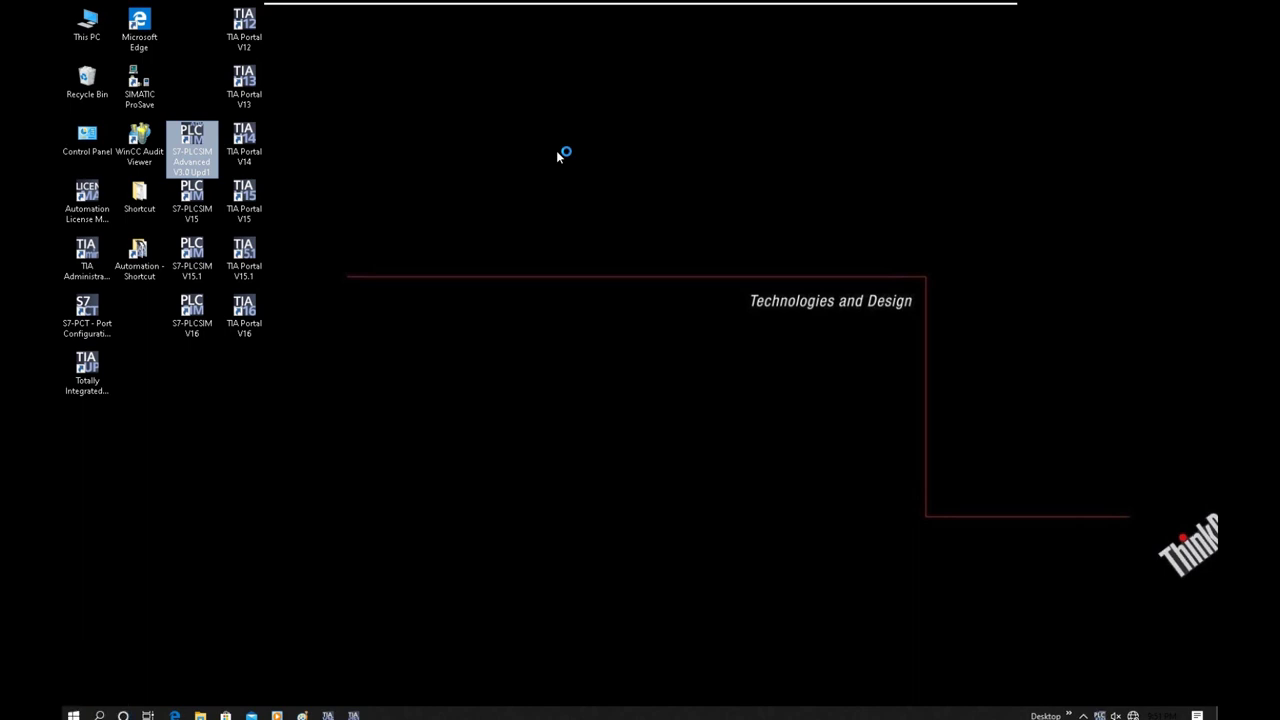
left_click_drag(284, 33, 552, 98)
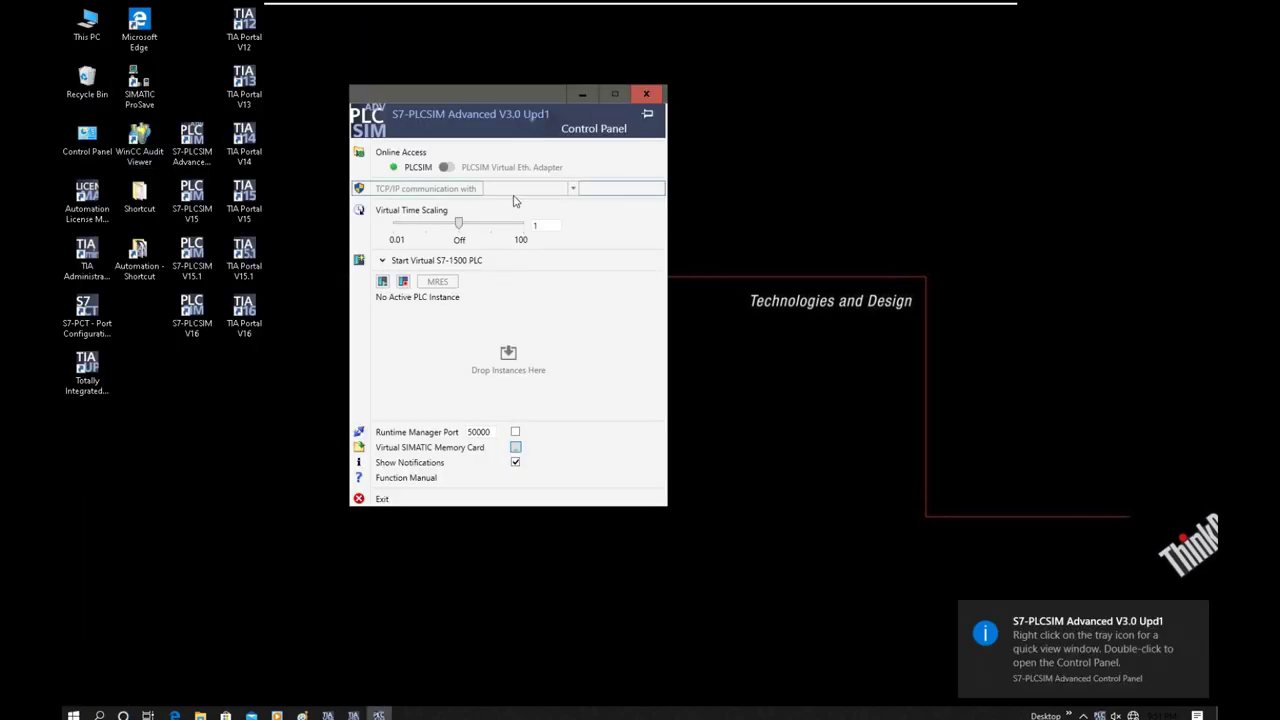
left_click_drag(547, 98, 488, 119)
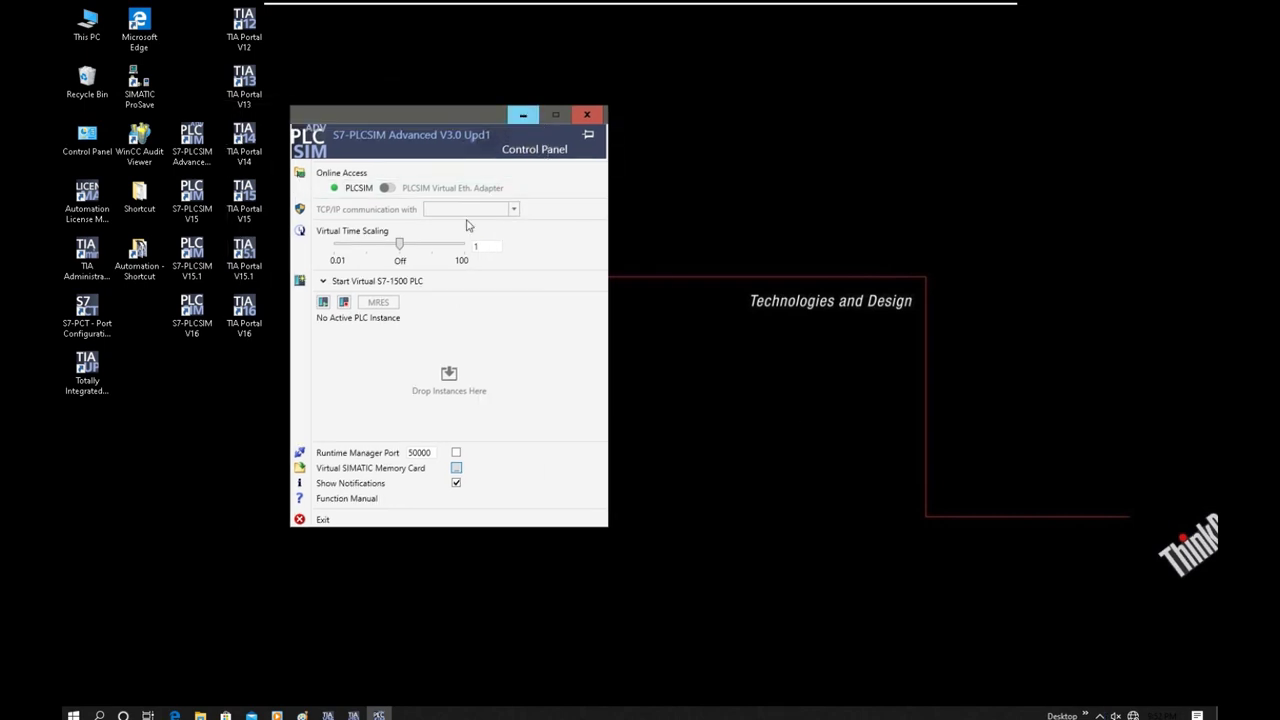
Switch online access to PLCSIM Virtual Eth. Adapter with TCP/IP communication over Local Area Connection.
left_click(396, 190)
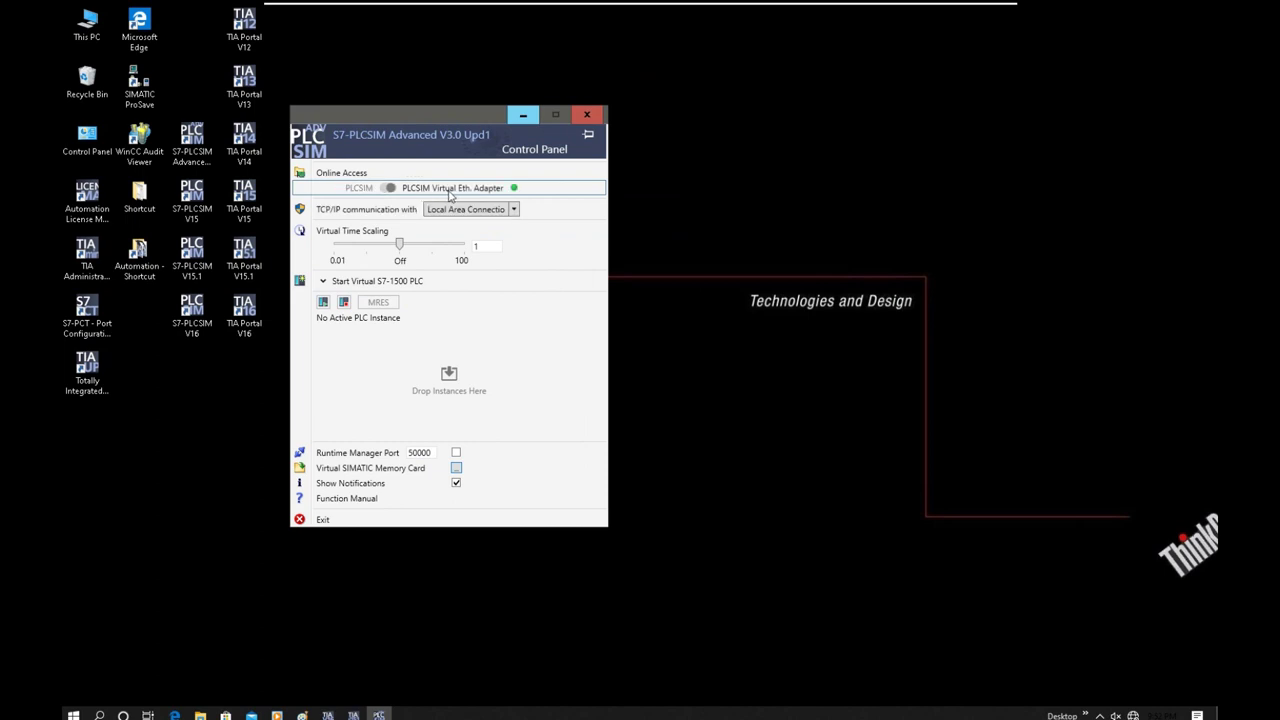
left_click(512, 209)
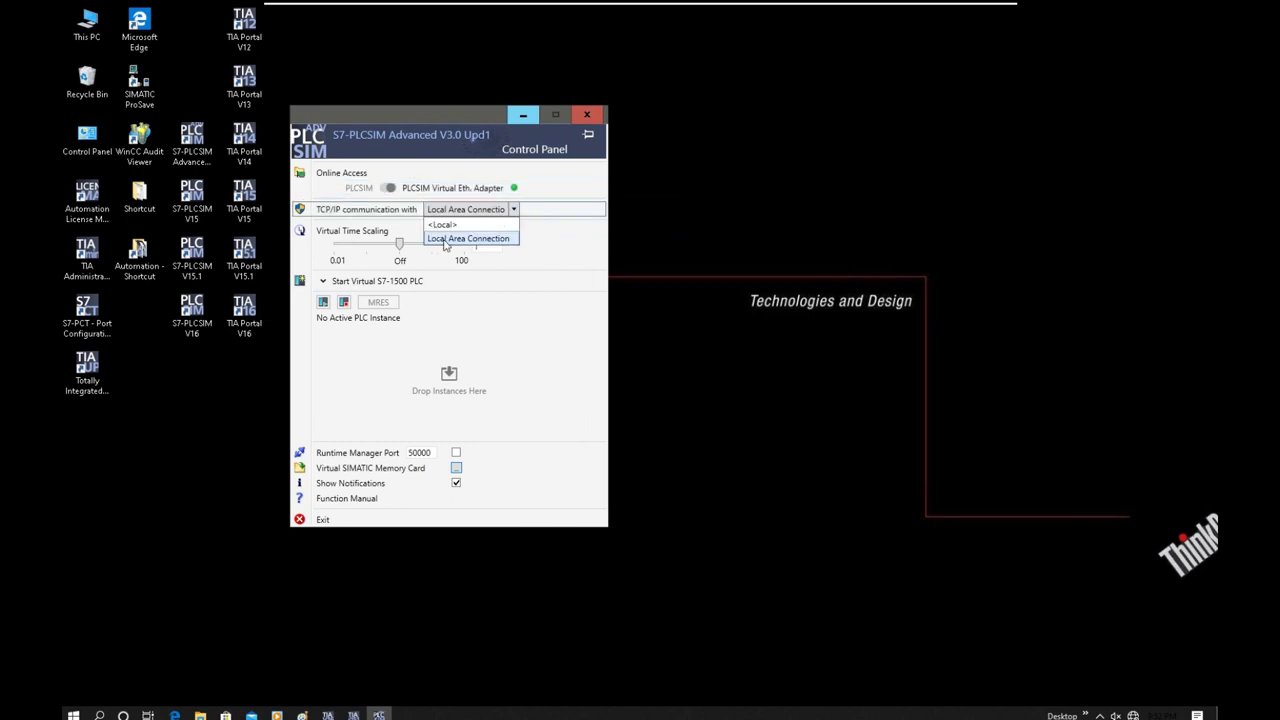
left_click(497, 239)
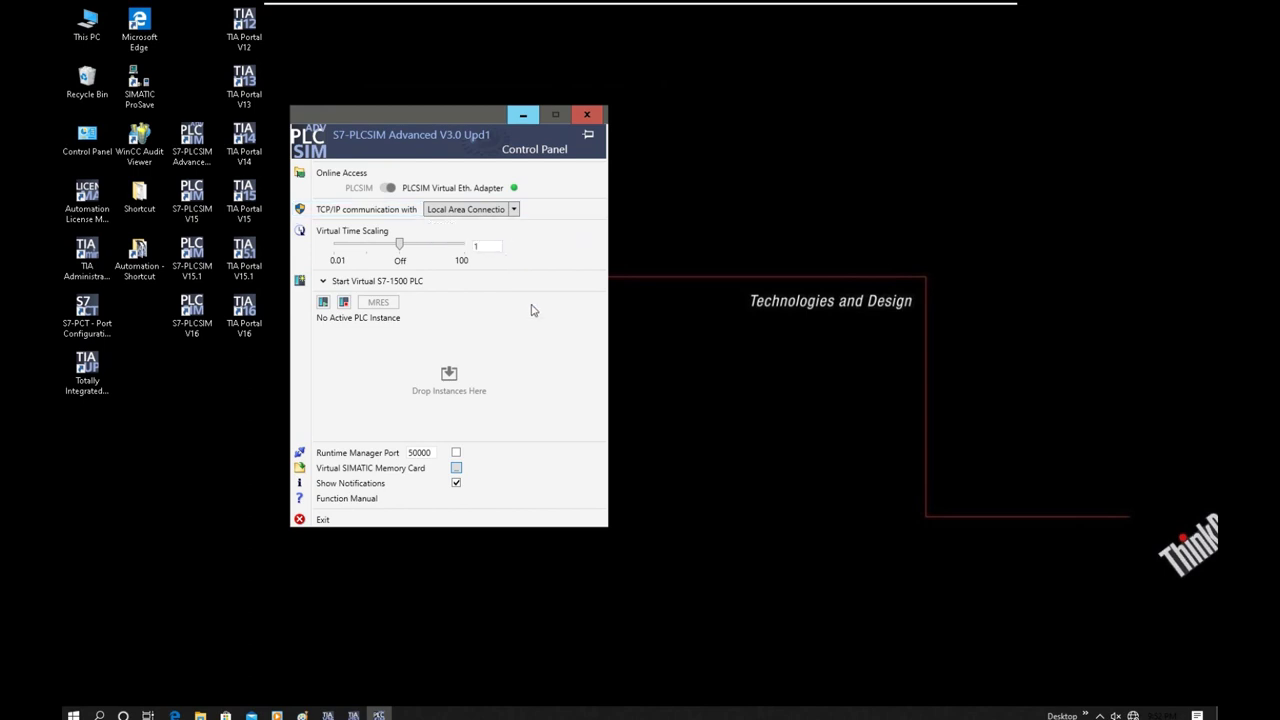
Check the IPv4 address settings of the Siemens PLCSIM Virtual Ethernet Adapter in the Windows network connections, then close its dialogs.
left_click(1128, 714)
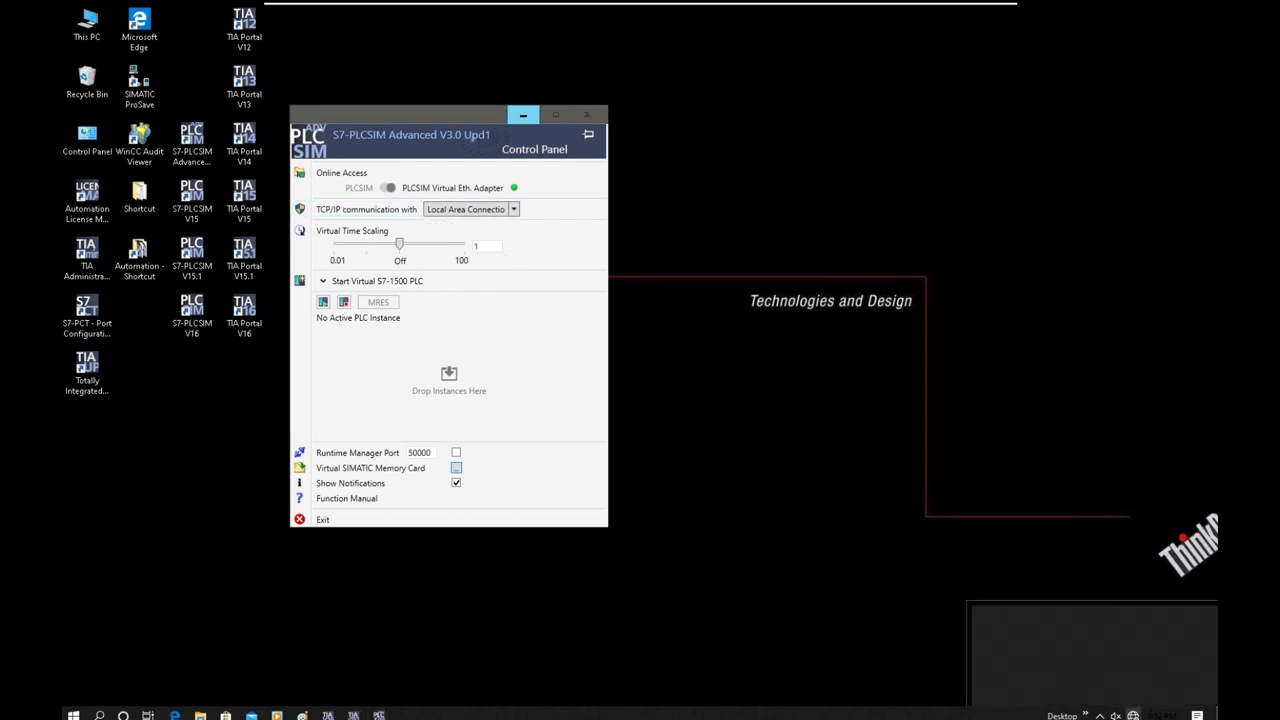
left_click(1088, 686)
left_click(923, 298)
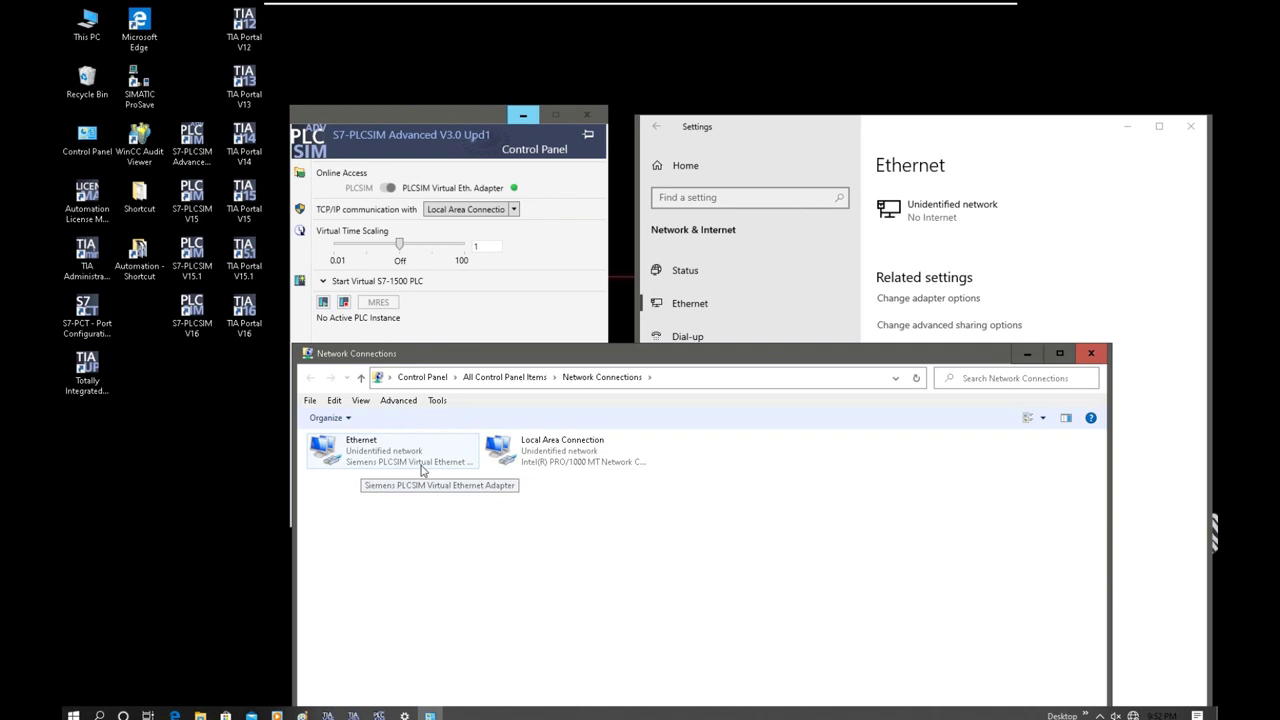
double_click(358, 449)
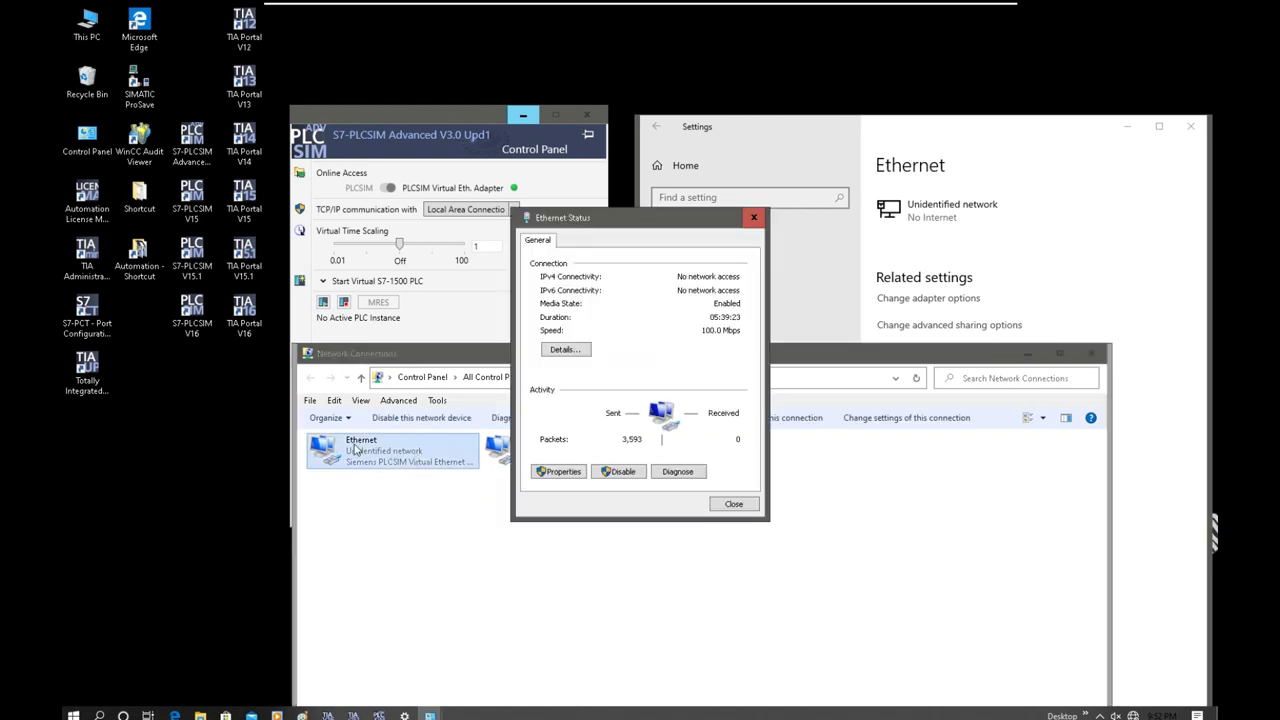
left_click(558, 471)
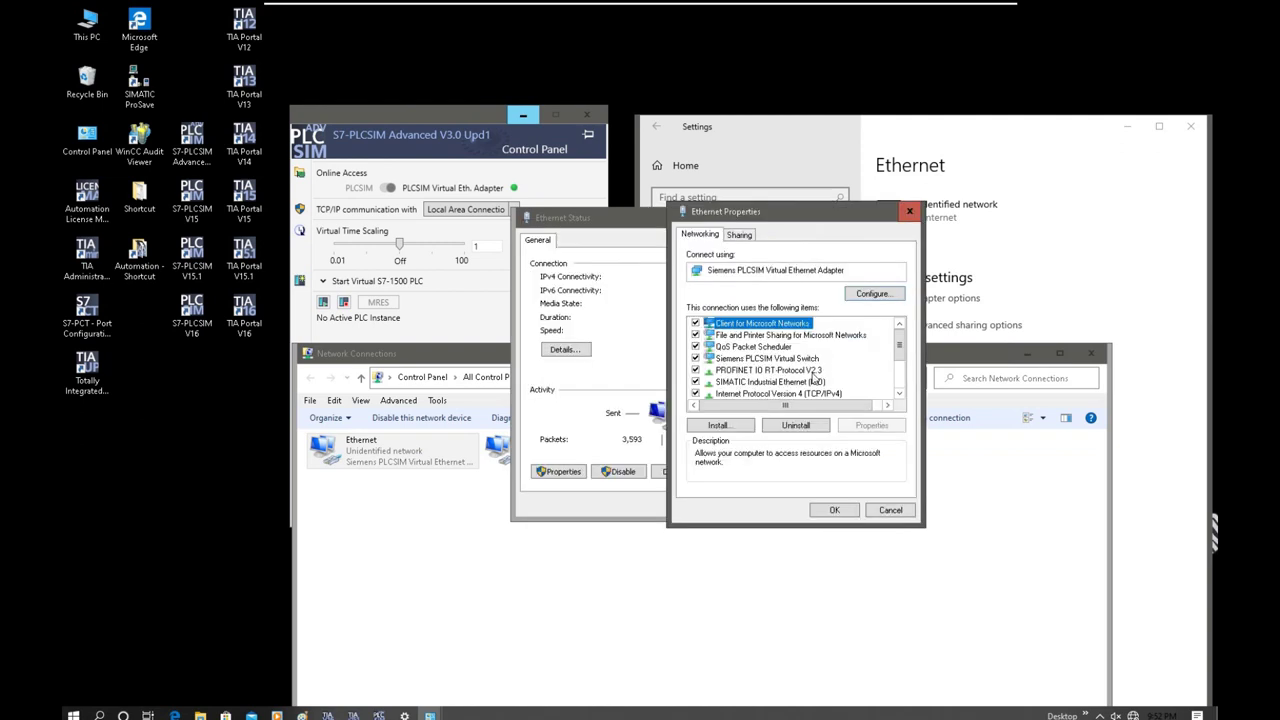
scroll(814, 378, "down", 1)
double_click(815, 362)
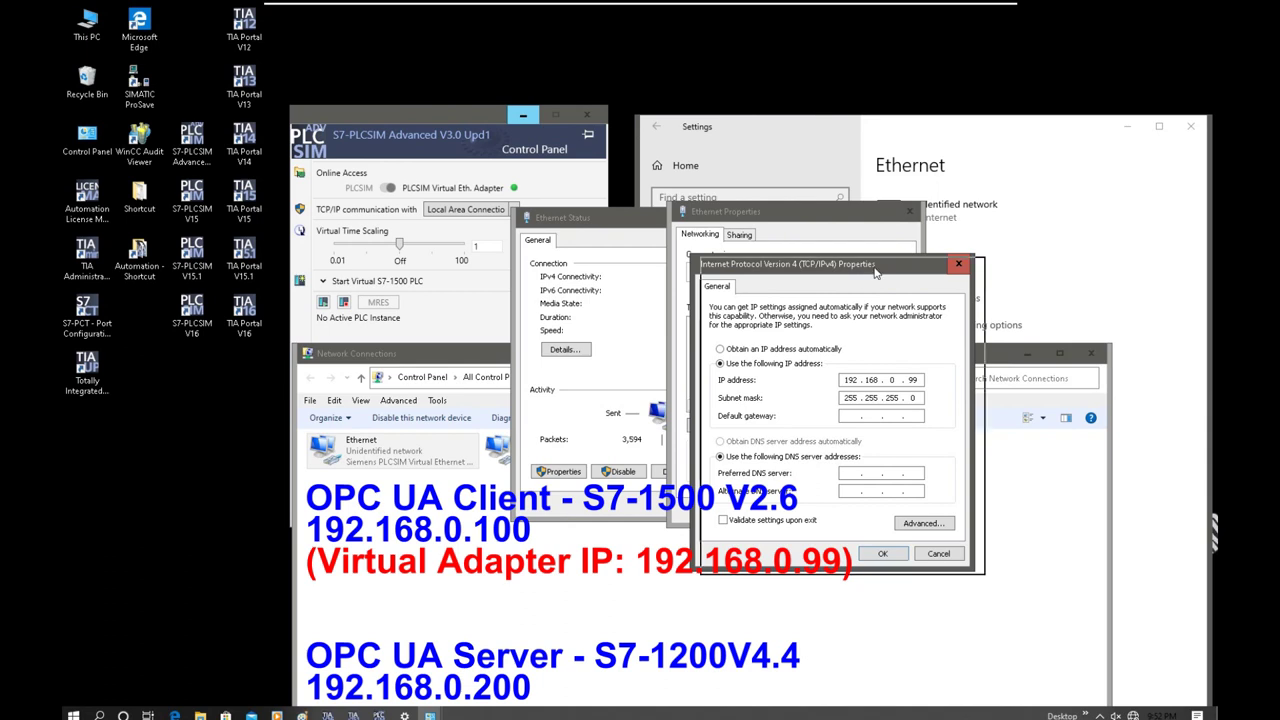
left_click_drag(866, 279, 991, 298)
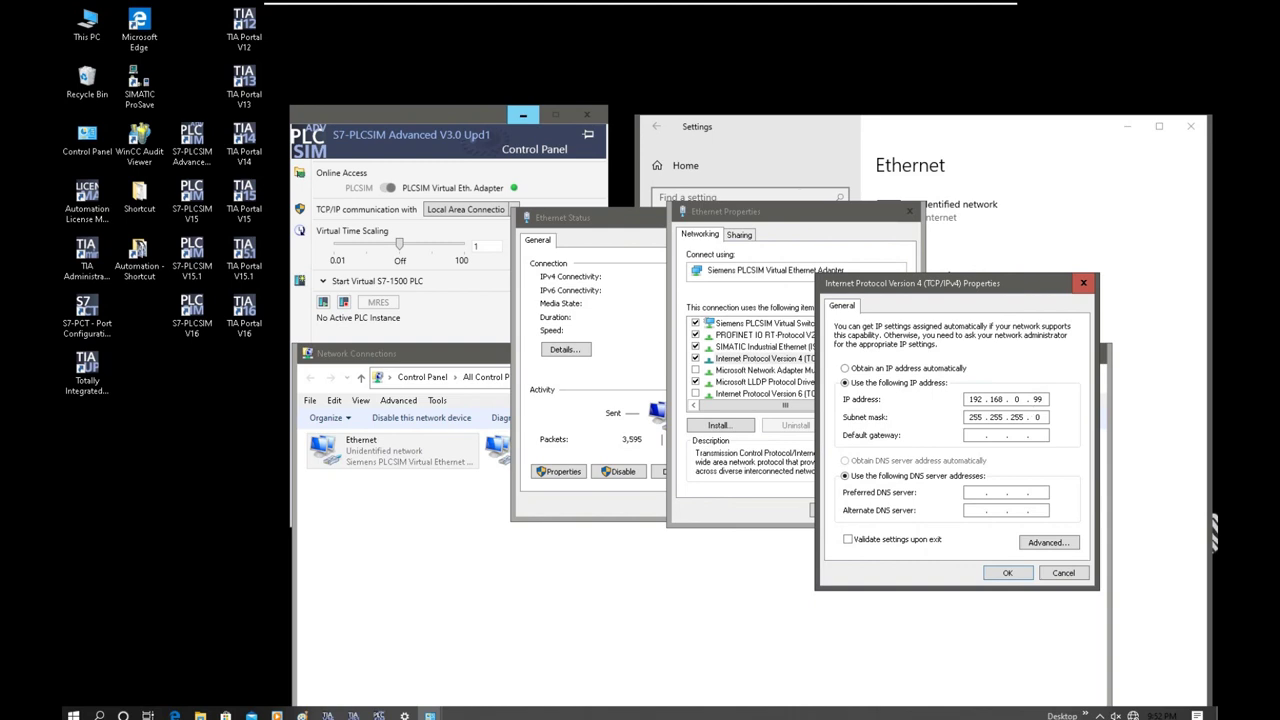
left_click(993, 572)
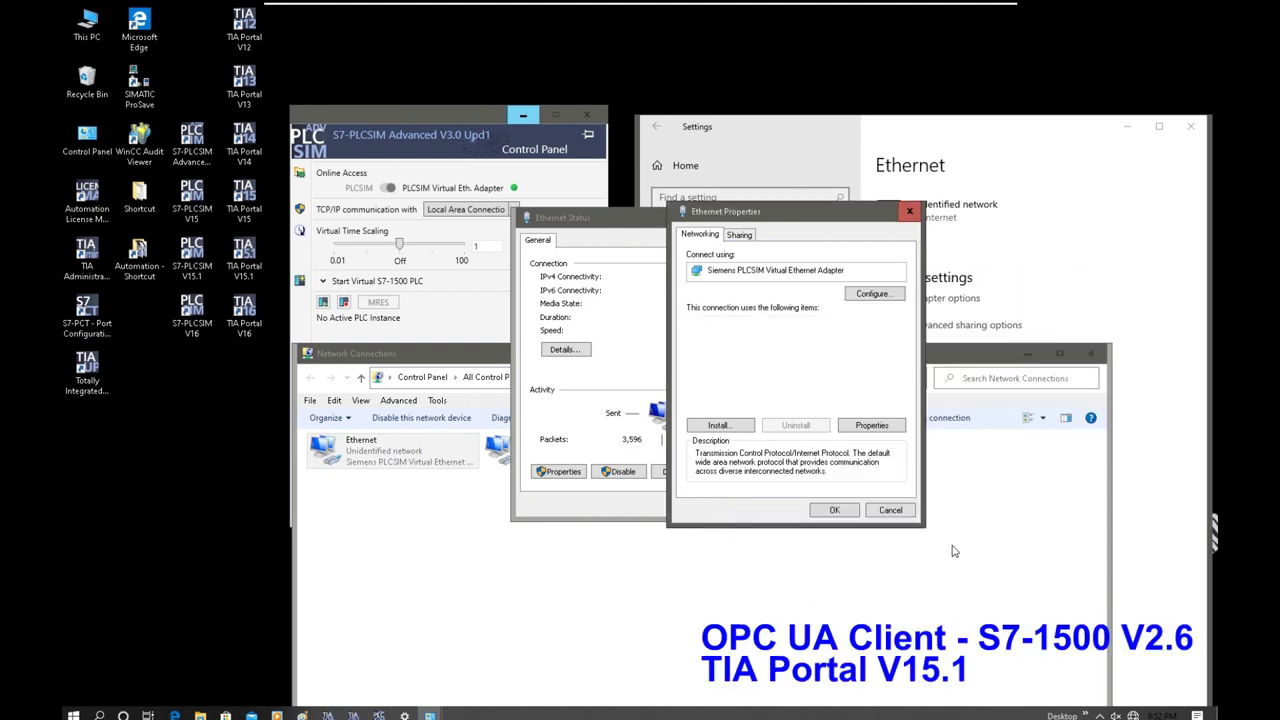
left_click(889, 511)
left_click(733, 500)
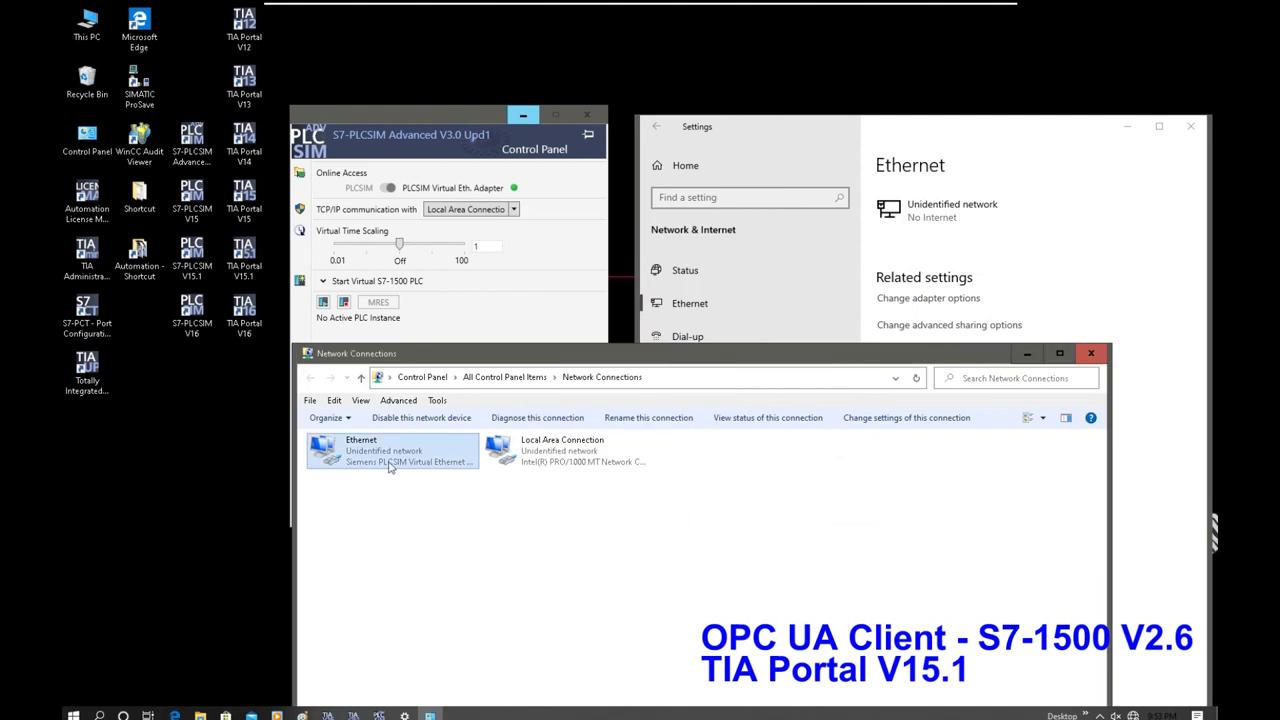
left_click(1026, 355)
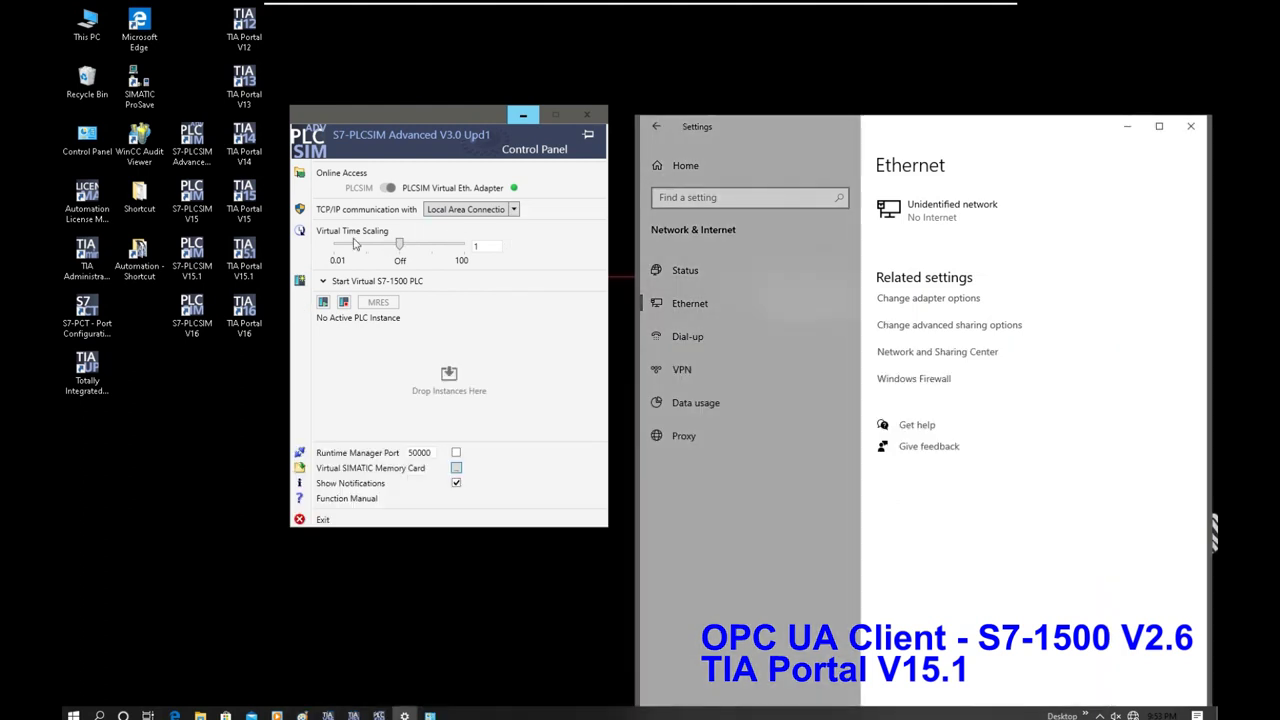
Expand the virtual S7-1500 PLC start settings and enter instance name S71500OPCUAClient with IP address 192.168.0.100.
left_click(377, 281)
left_click(410, 298)
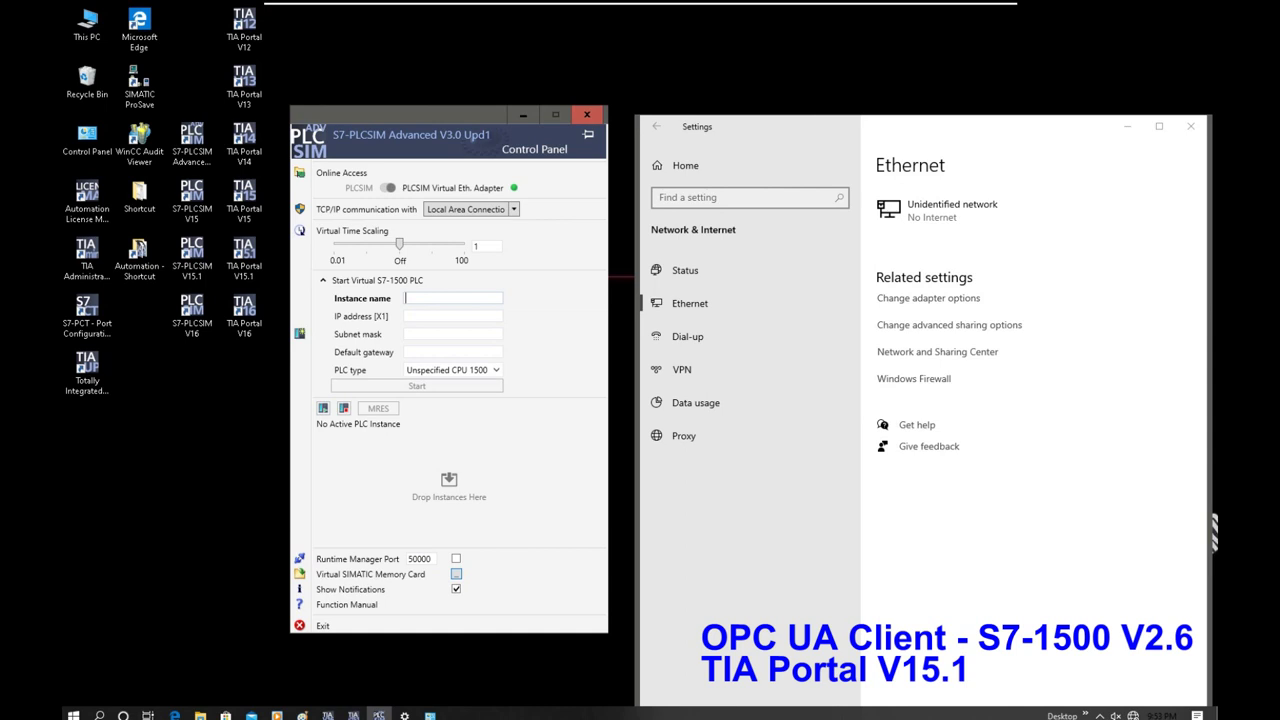
type("S71500OPCUA")
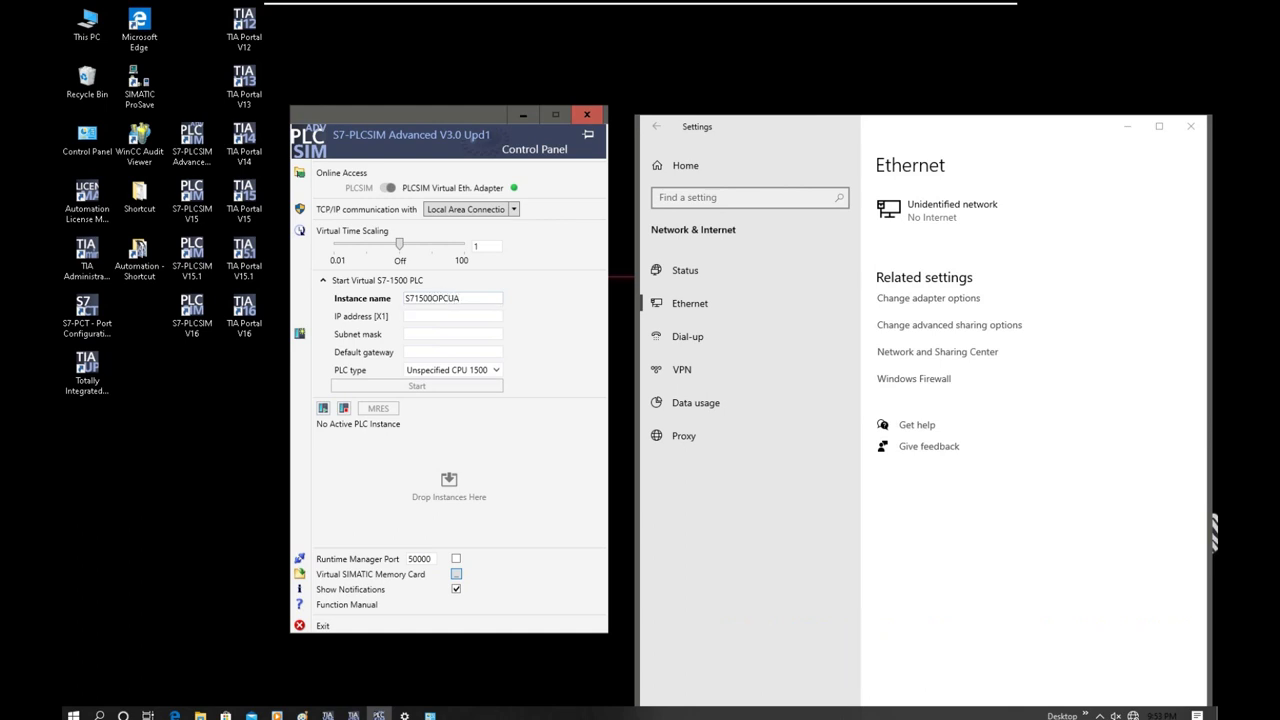
type("Client")
left_click(452, 316)
type("192.1")
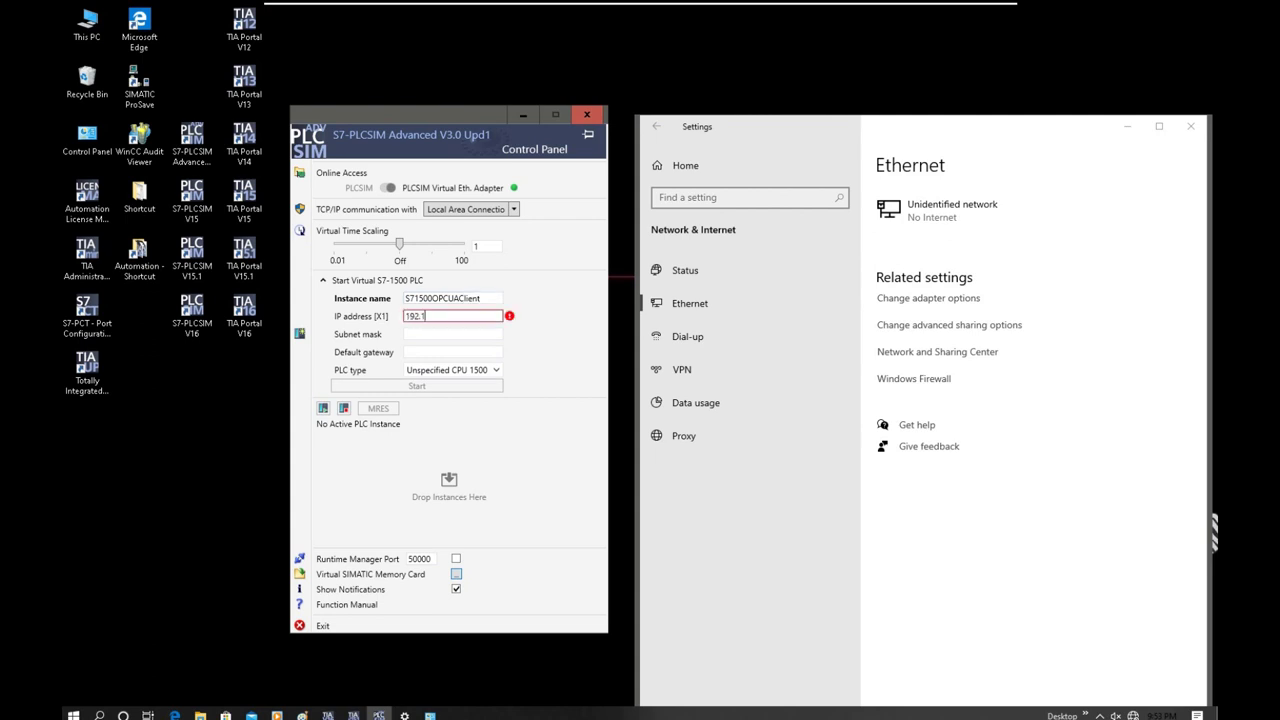
type("68.0.100")
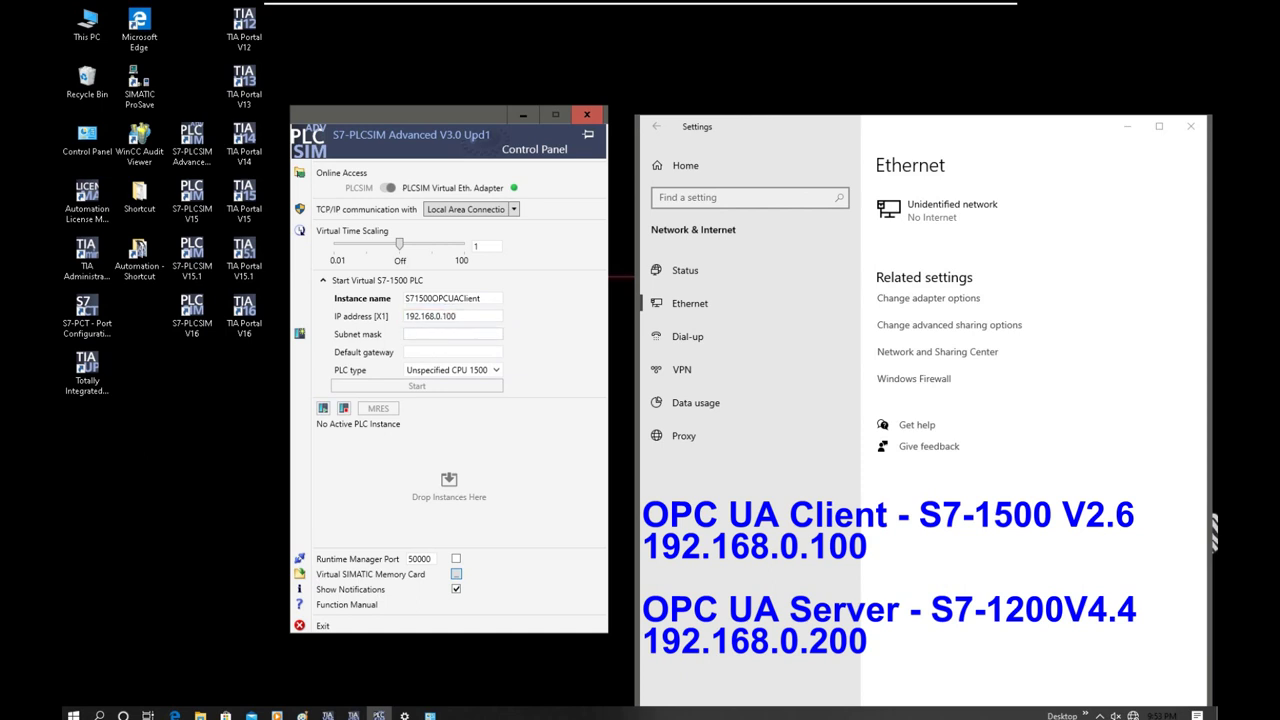
Set subnet mask 255.255.255.0 and PLC type Unspecified CPU 1500, start the virtual PLC, and select its active instance.
left_click(452, 334)
type("255.")
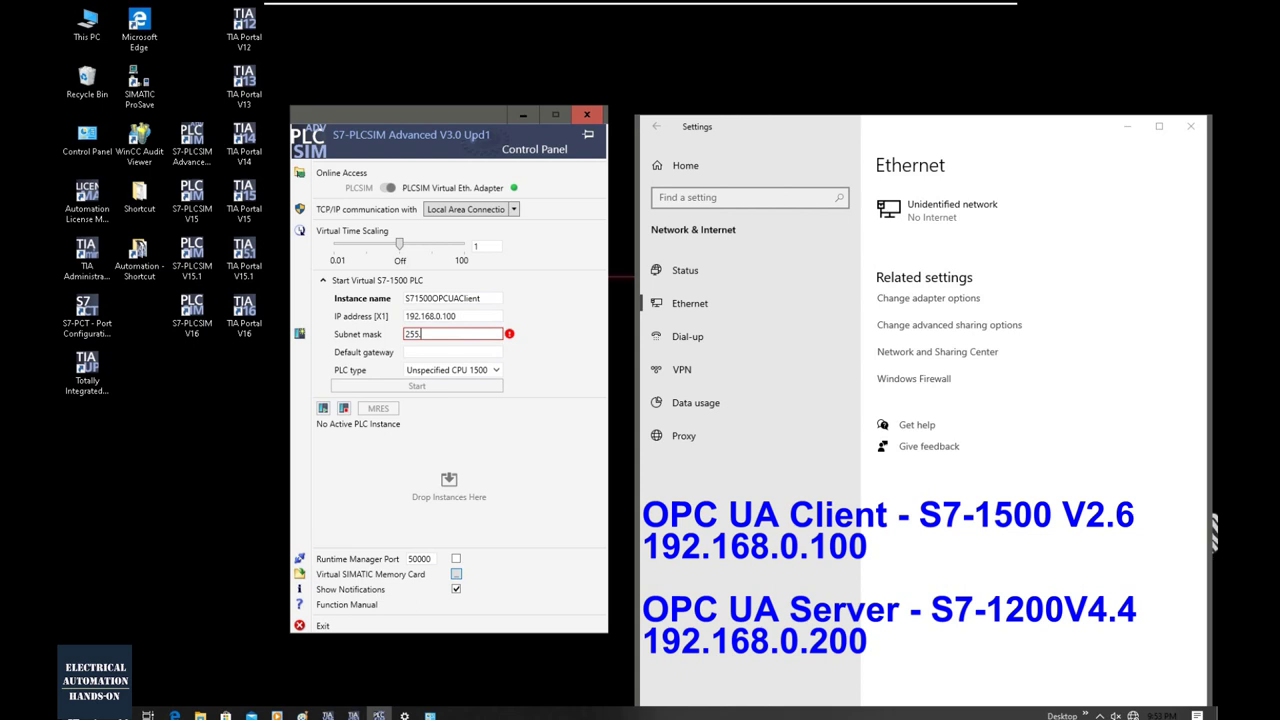
type("255.255.0")
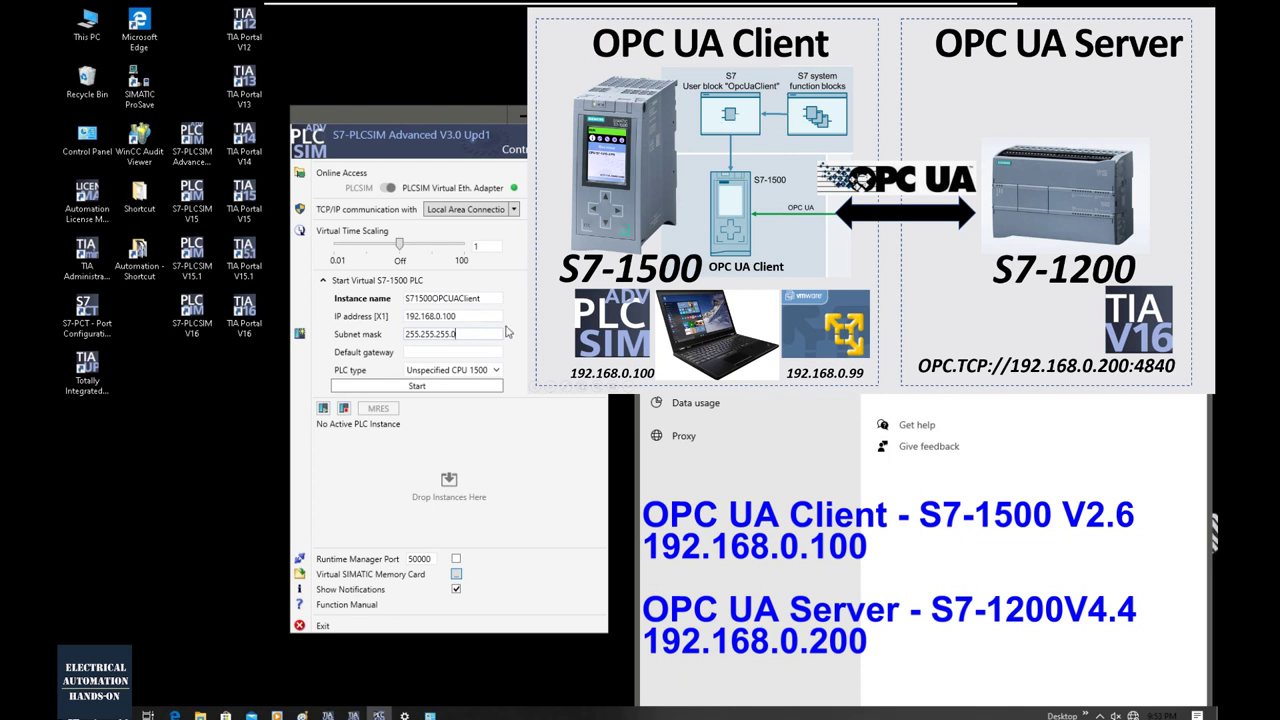
left_click(496, 370)
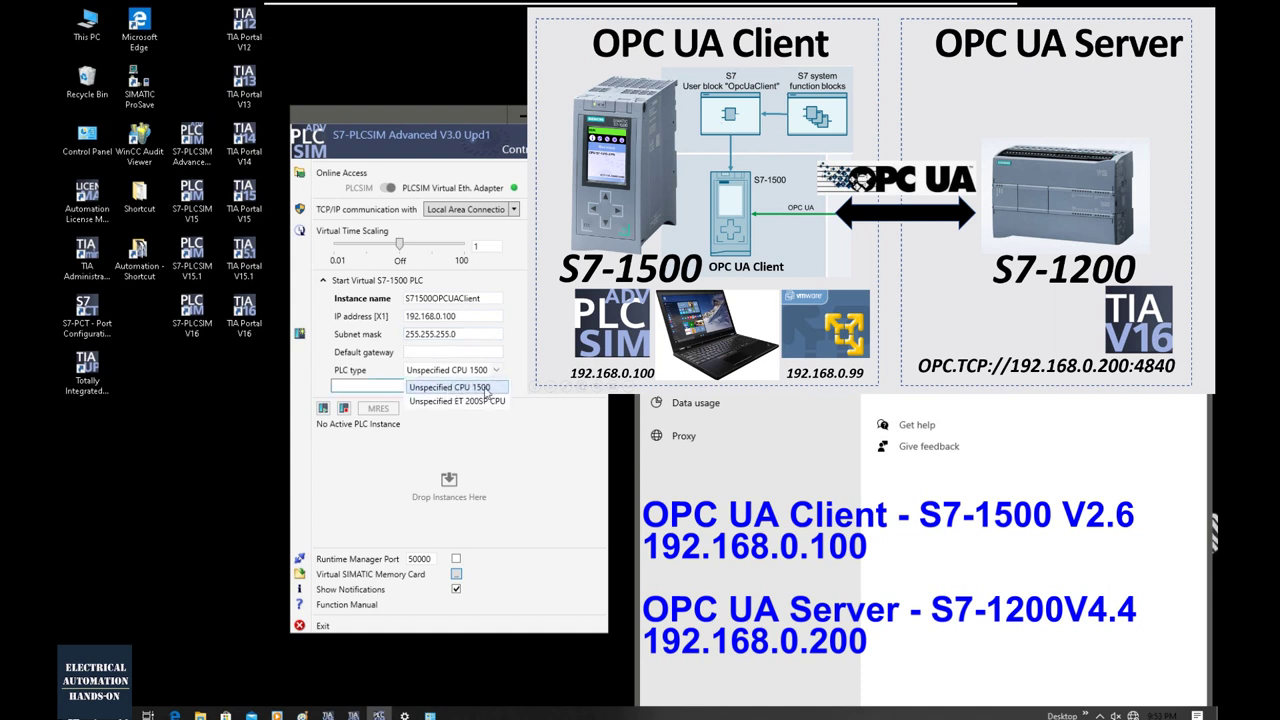
left_click(490, 388)
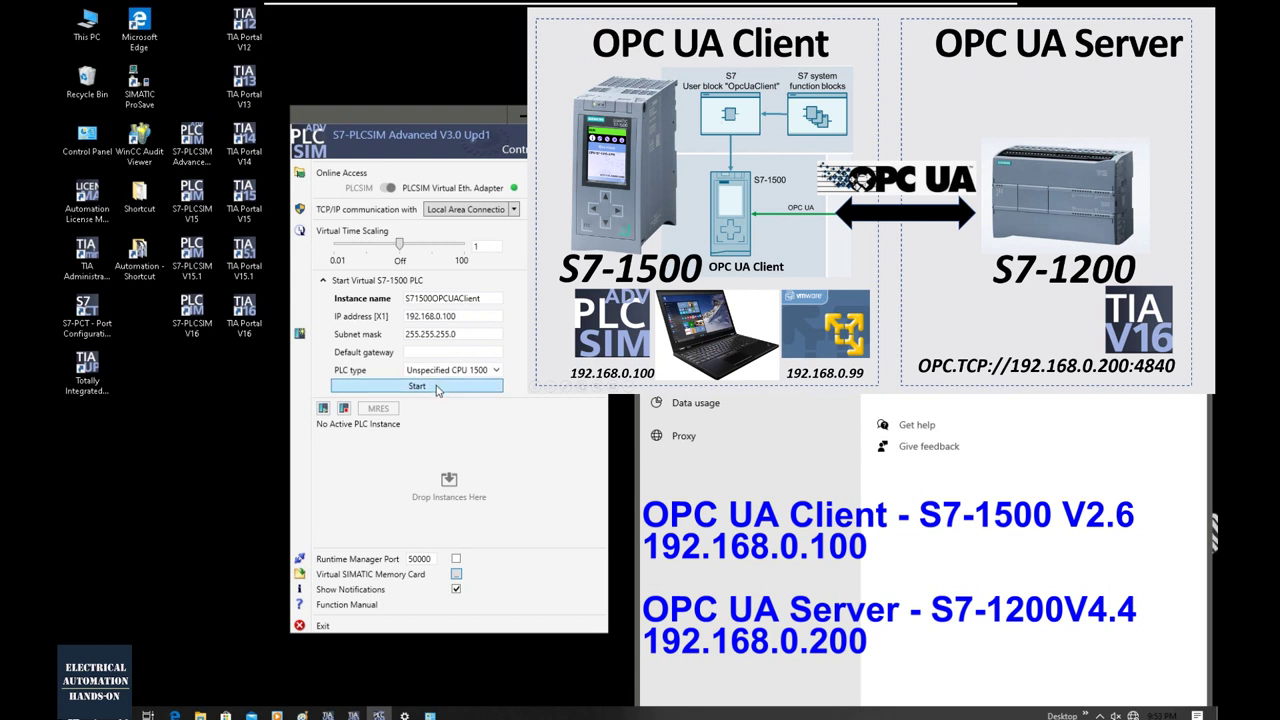
left_click(437, 388)
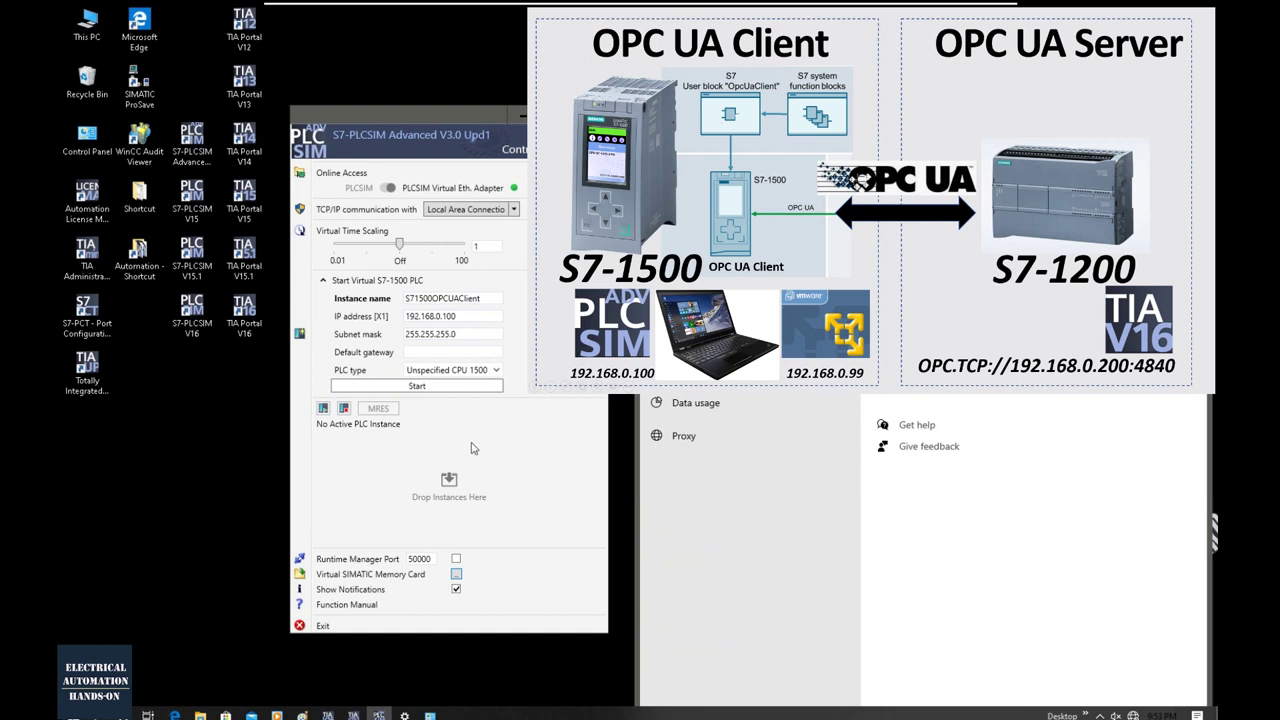
left_click(442, 388)
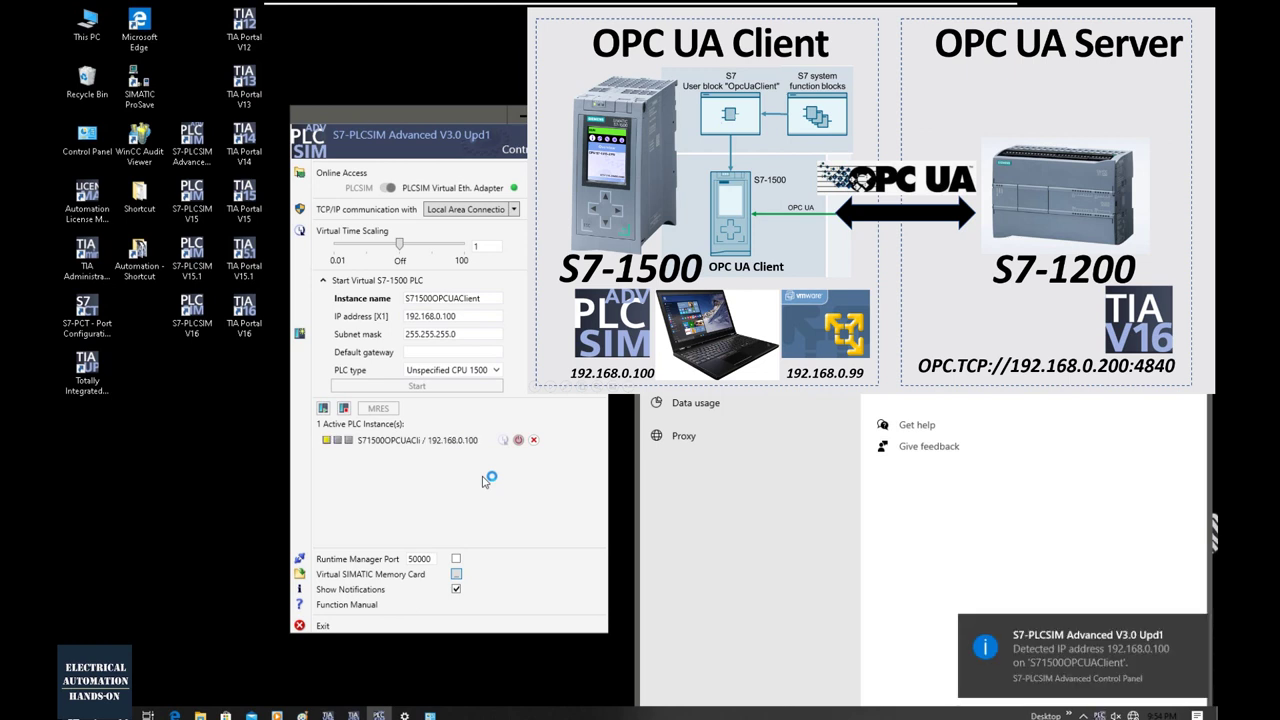
left_click(395, 446)
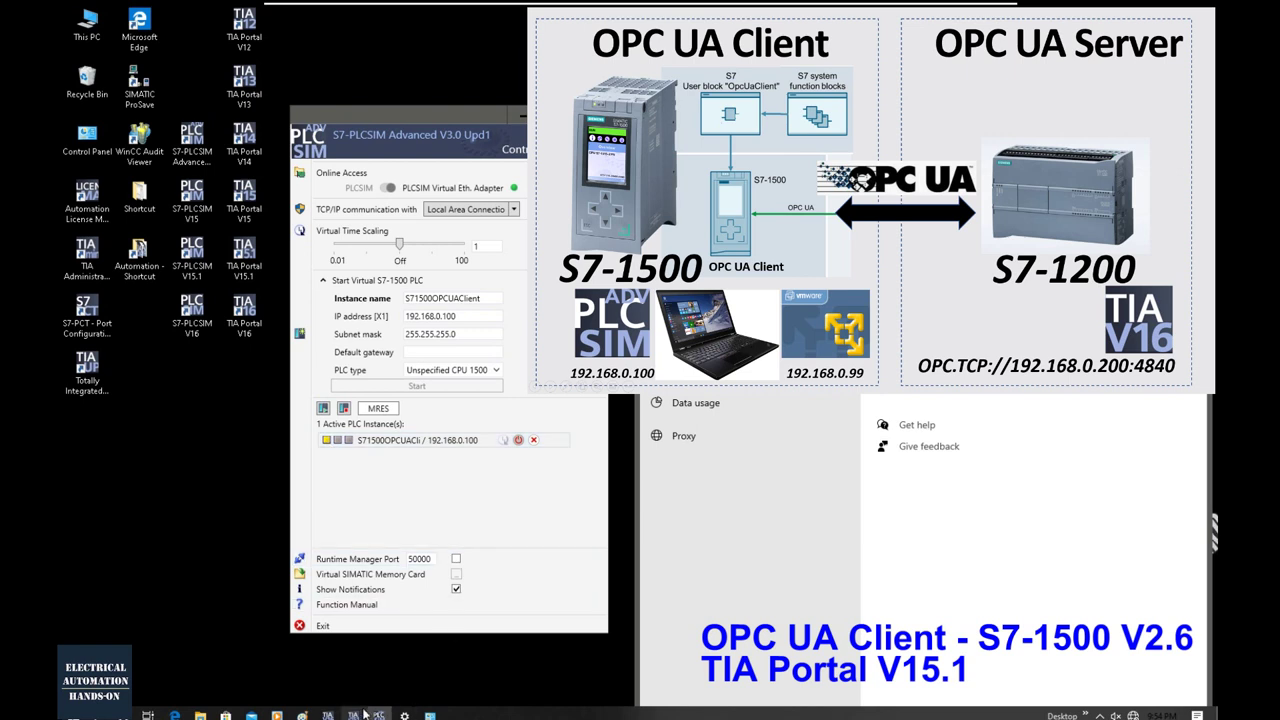
In TIA Portal, begin downloading OPC_UA_Client and choose Siemens PLCSIM Virtual Ethernet Adapter as the PG/PC interface.
left_click(328, 716)
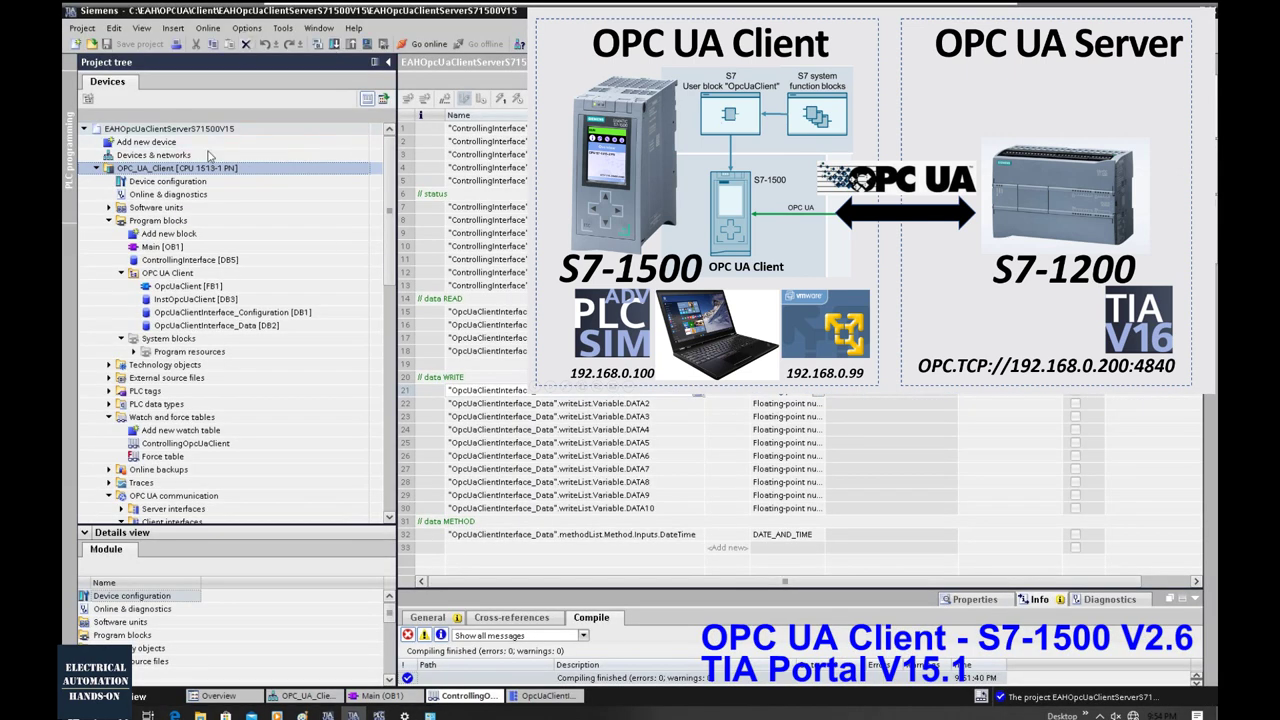
left_click(159, 173)
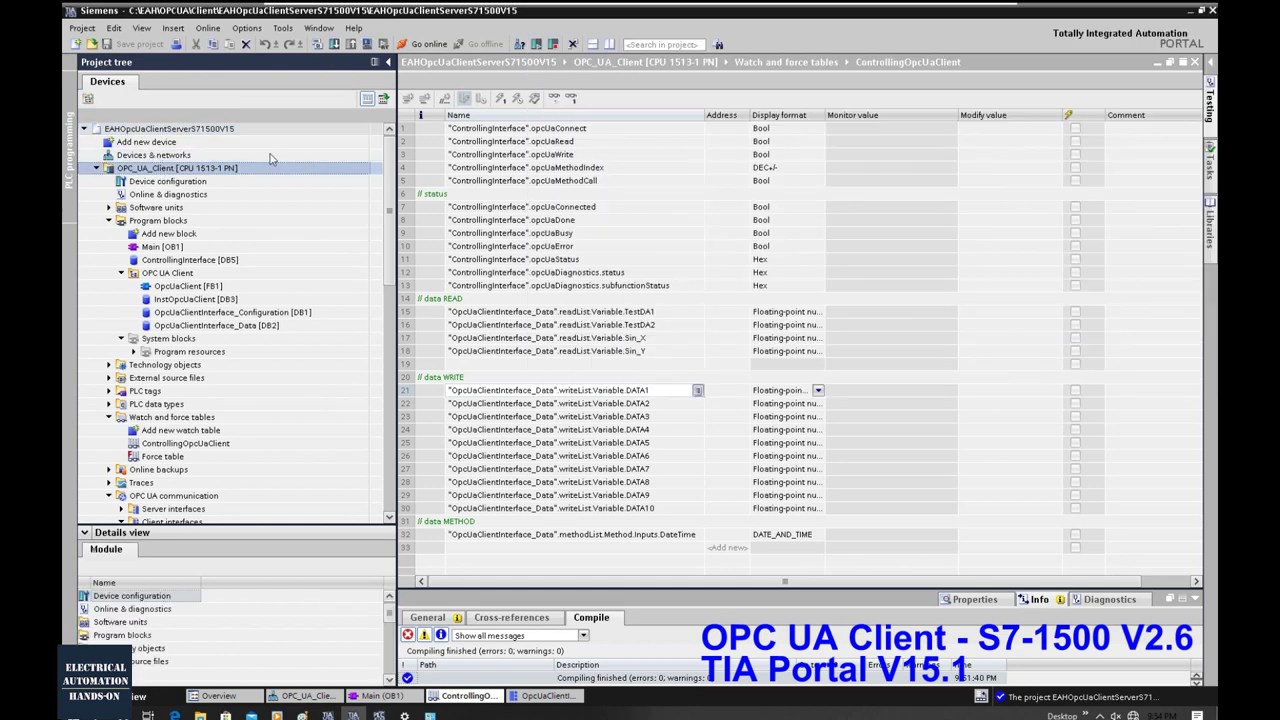
left_click(335, 44)
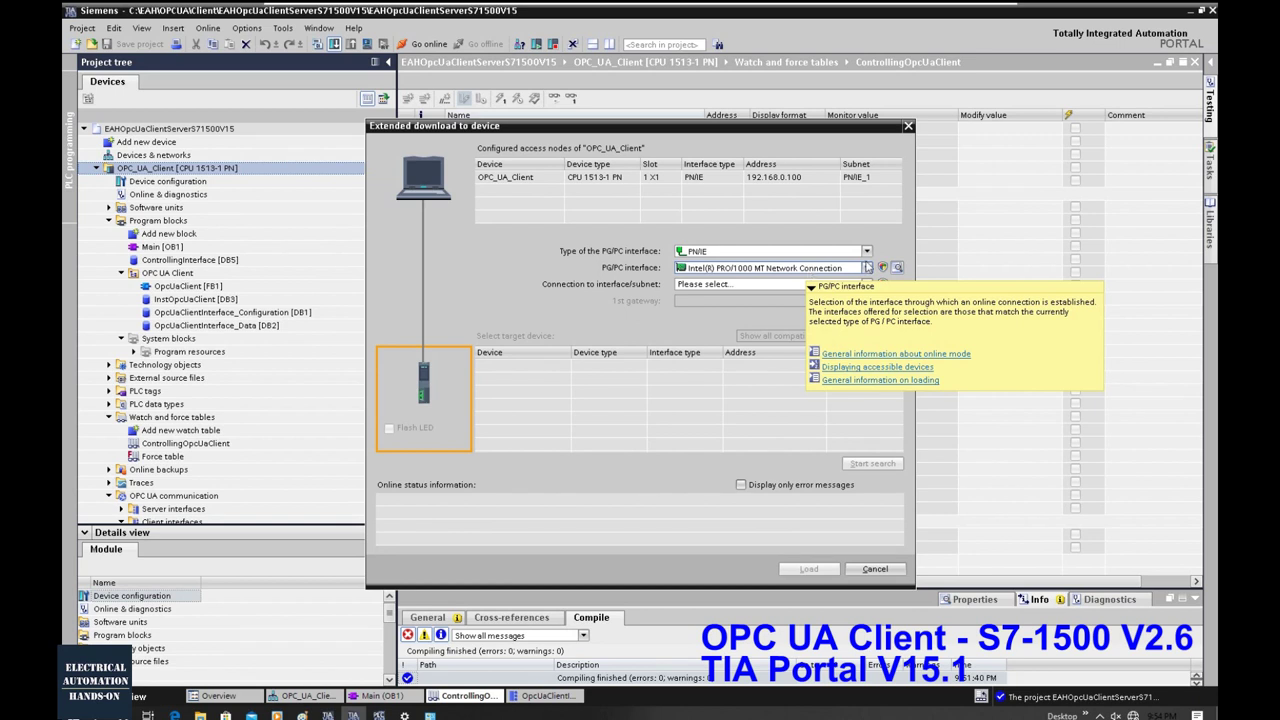
left_click(867, 268)
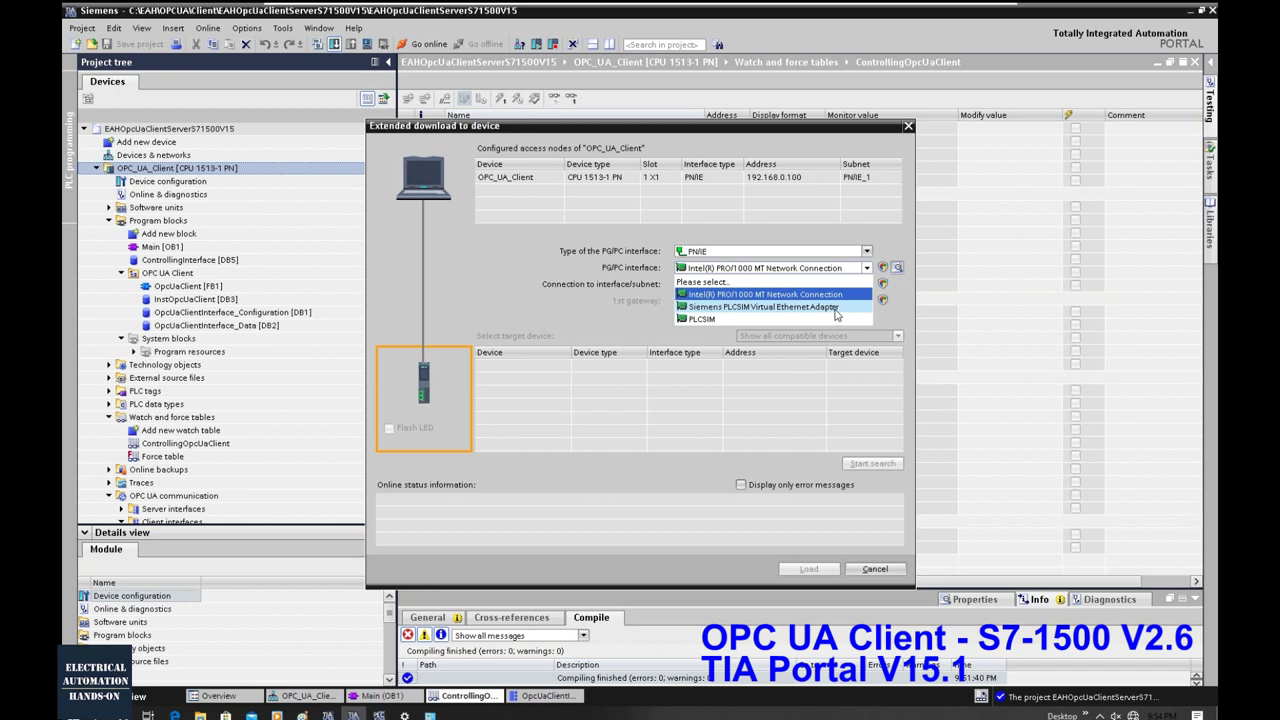
left_click(836, 307)
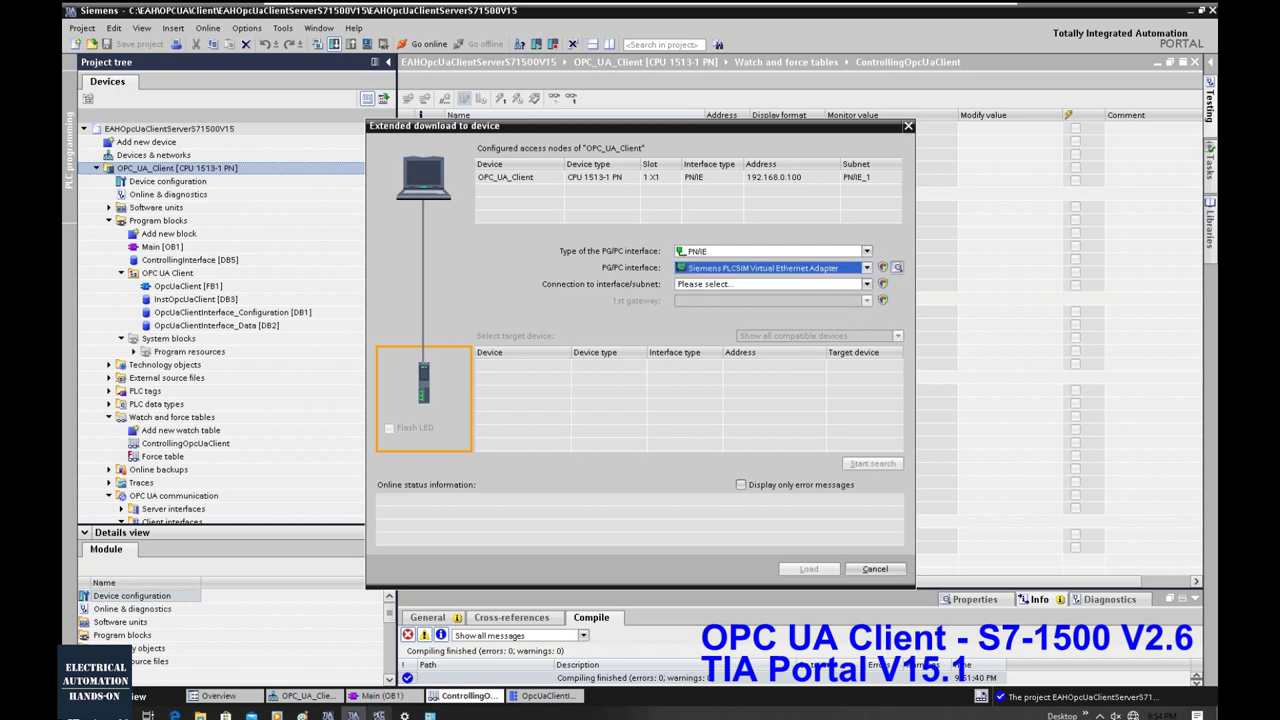
Set the download connection to subnet PN/IE_1 and search for compatible target devices, keeping the PLCSIM control panel beside the dialog.
left_click(379, 715)
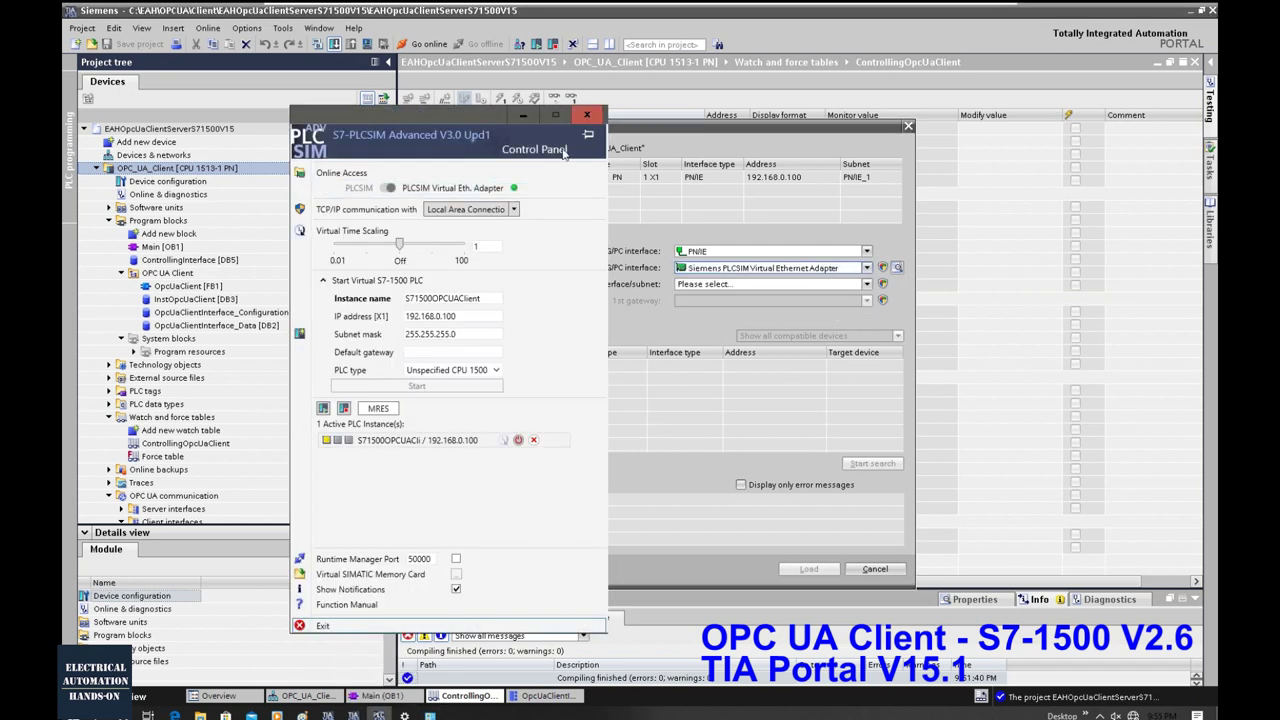
left_click_drag(487, 131, 301, 96)
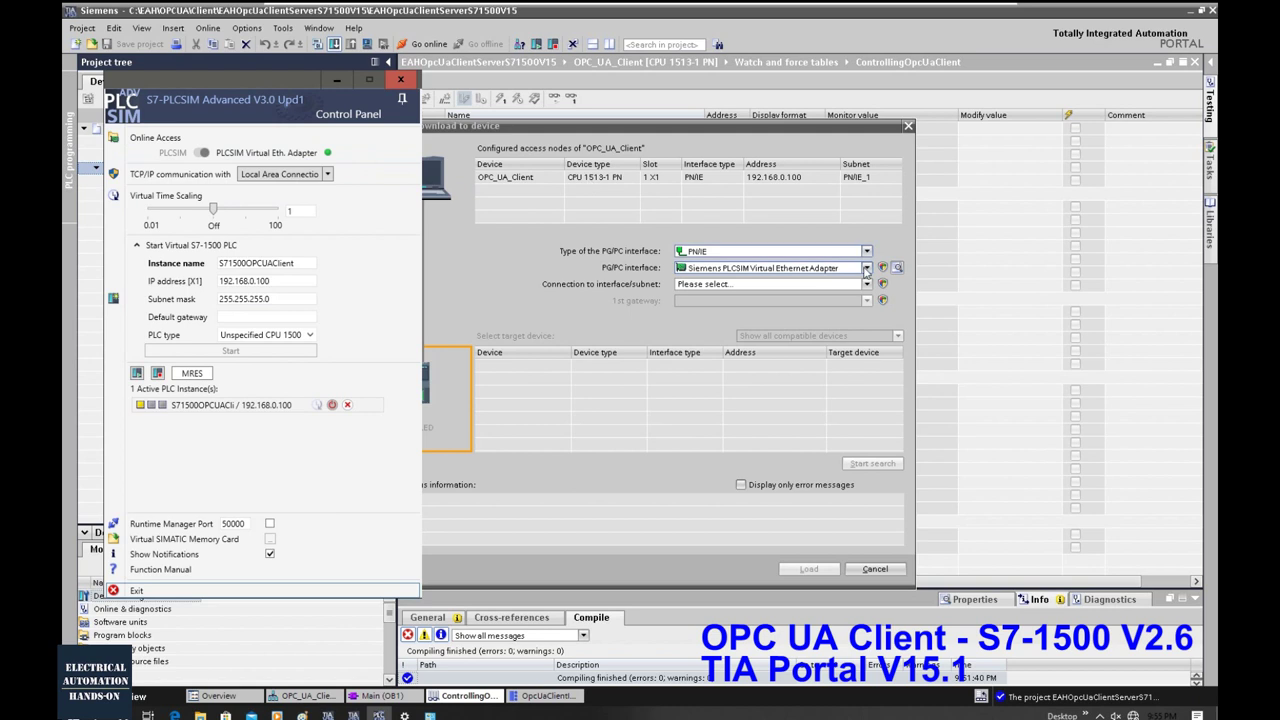
left_click(770, 284)
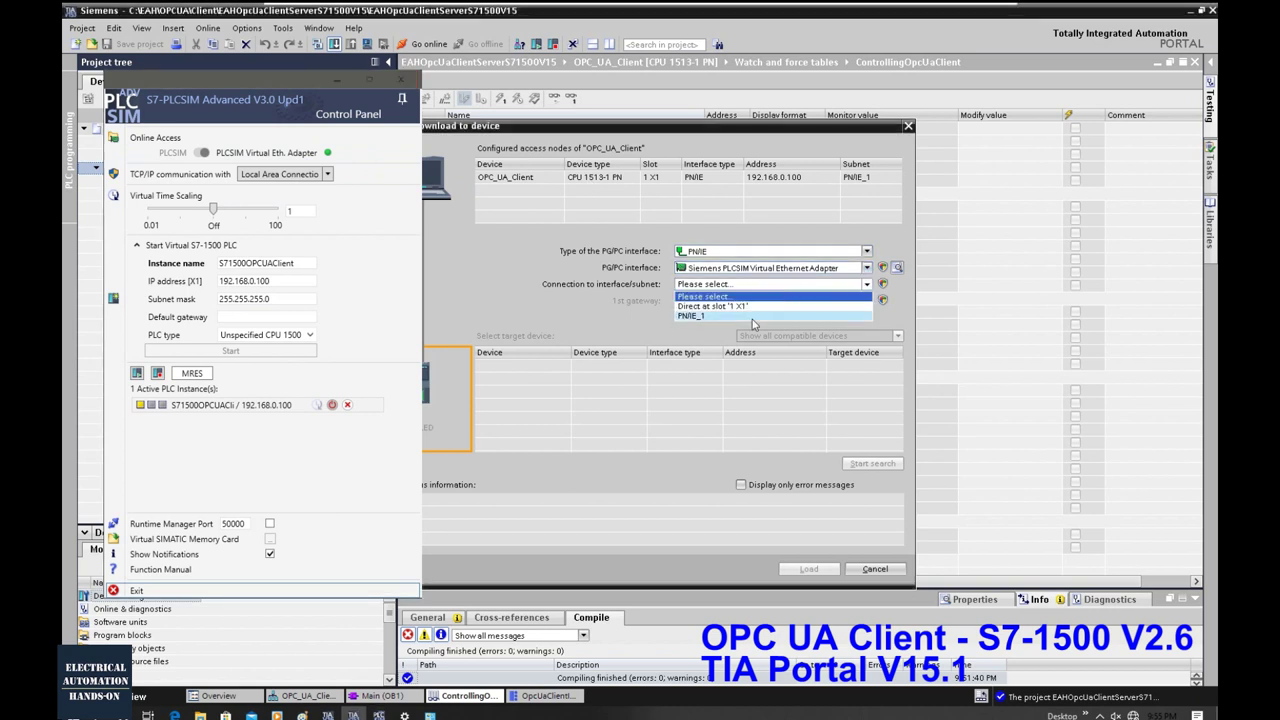
left_click(752, 317)
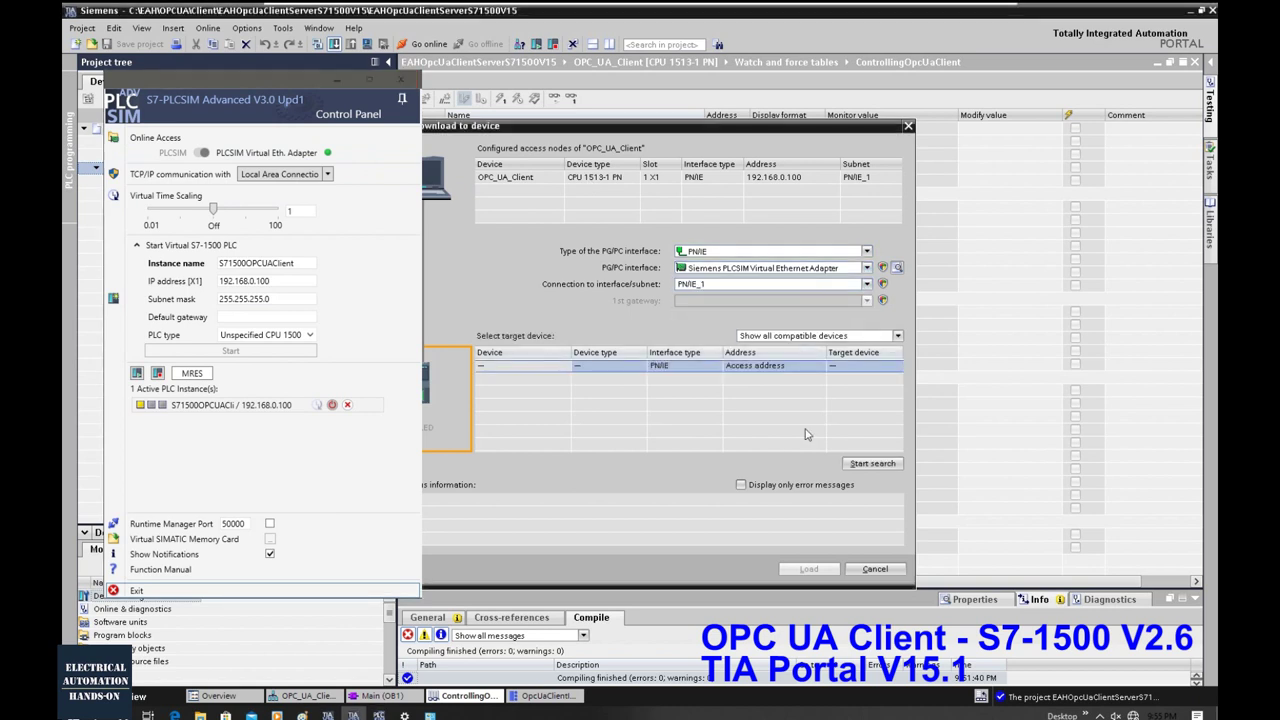
left_click(870, 464)
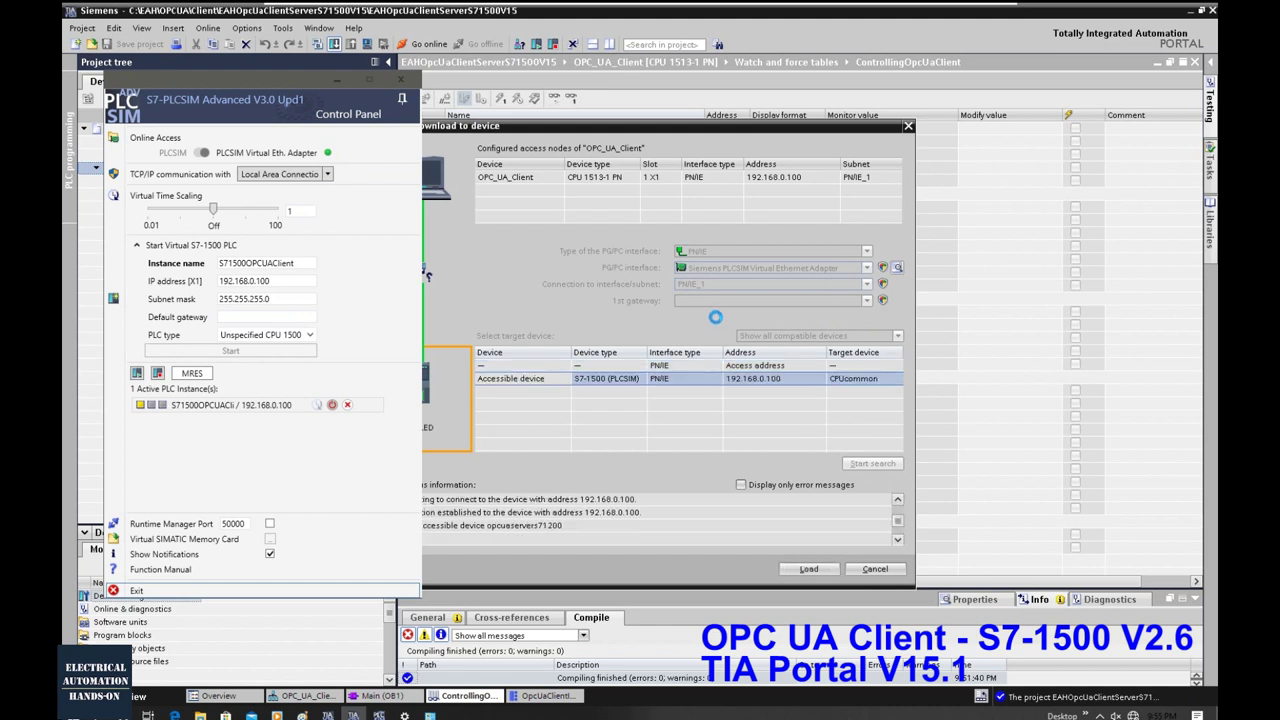
left_click_drag(743, 128, 870, 112)
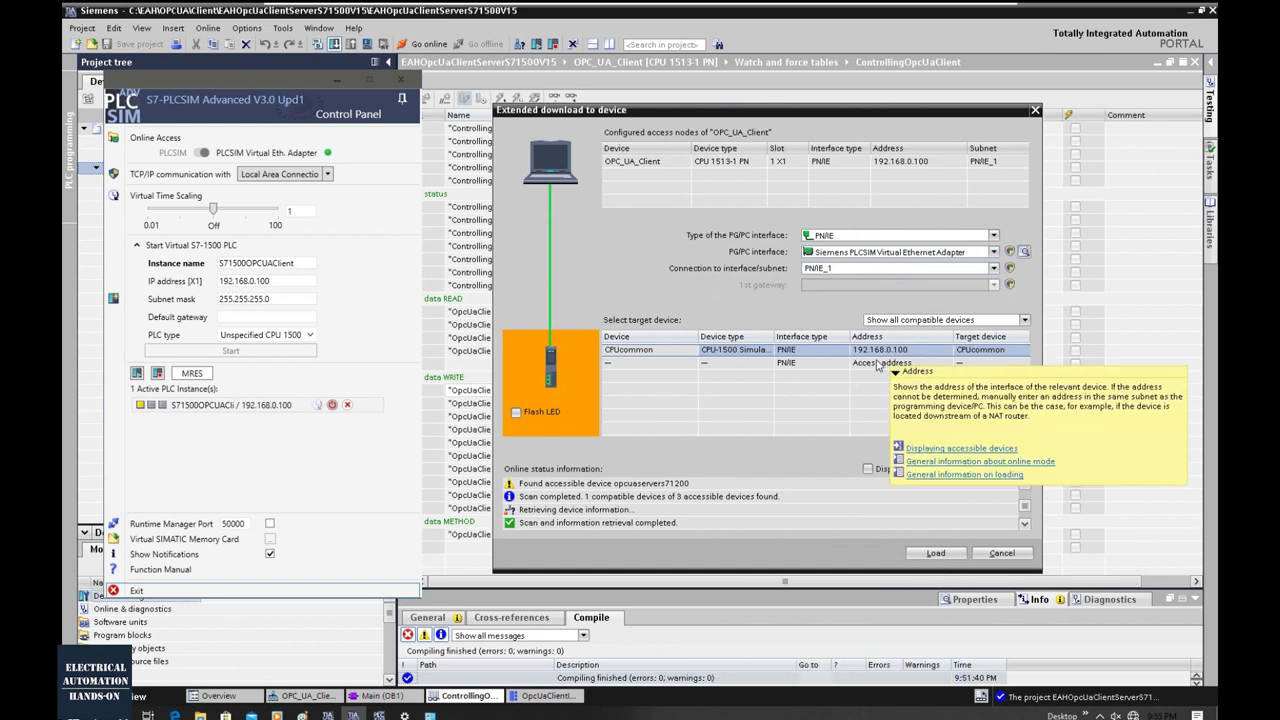
Compare the PLCSIM virtual adapter in Windows Network Connections with the PLC instance's address, then return to the download dialog.
left_click(404, 716)
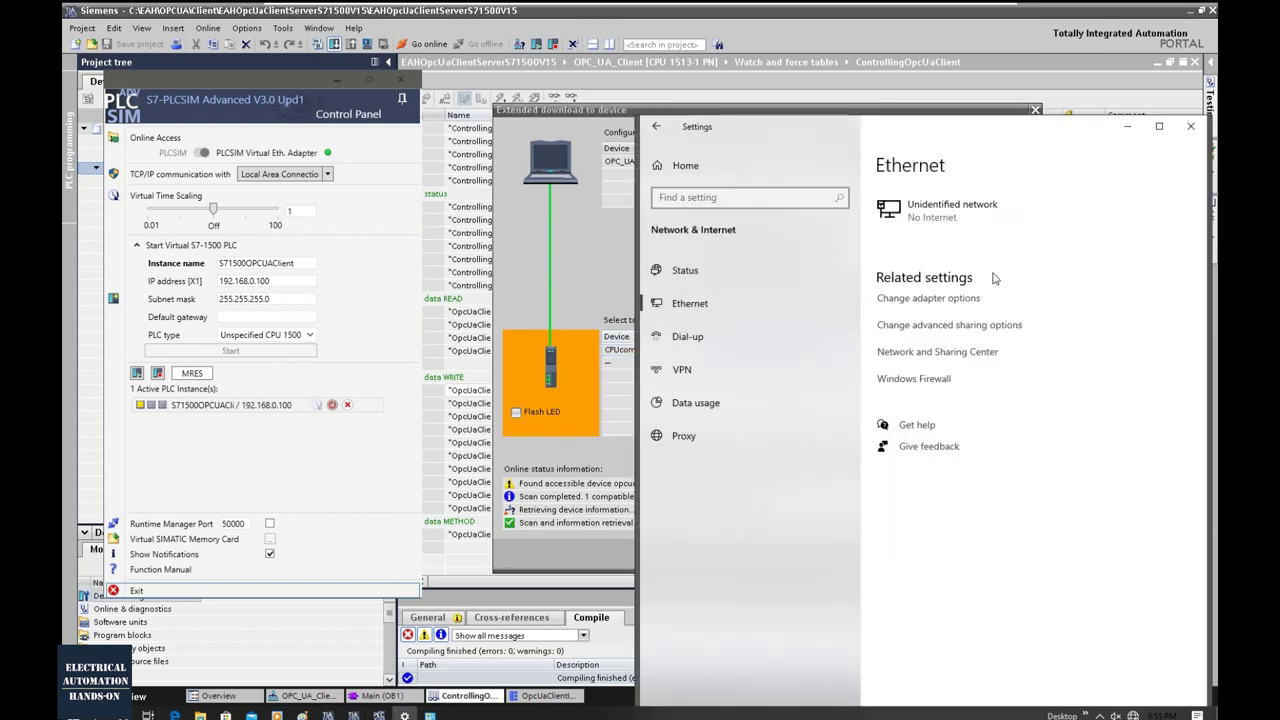
left_click(928, 298)
left_click(737, 406)
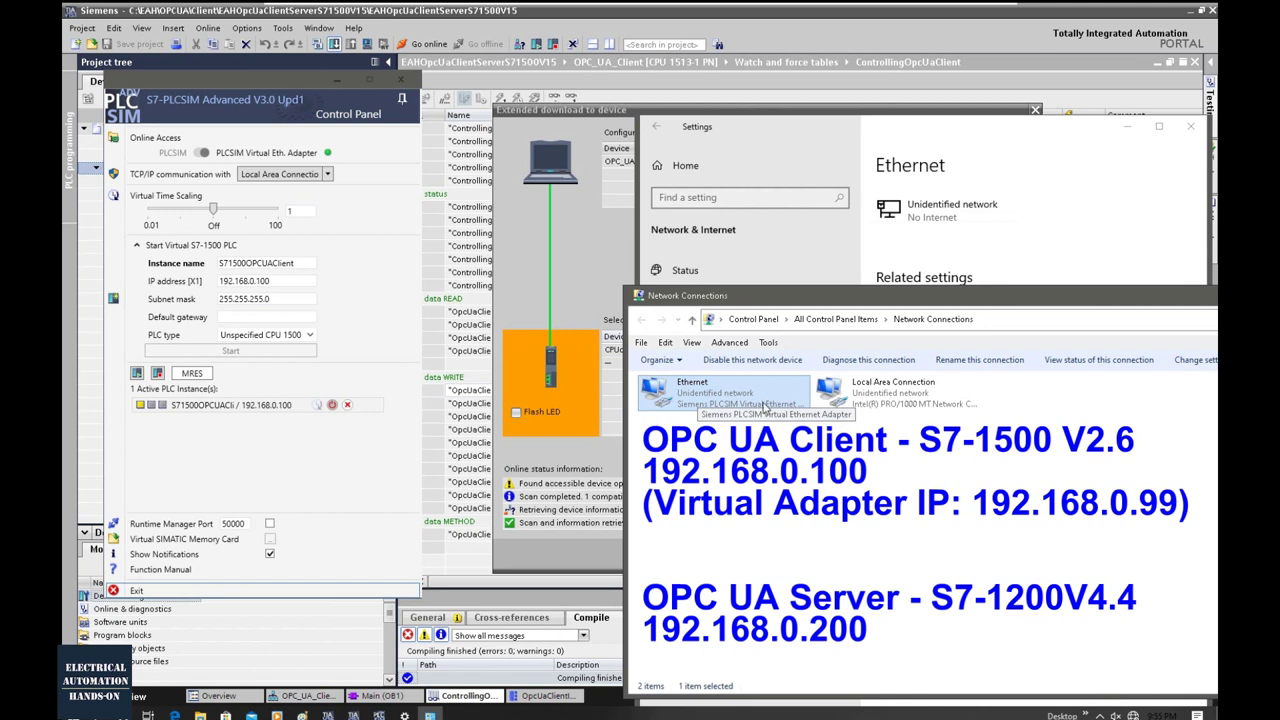
left_click(289, 281)
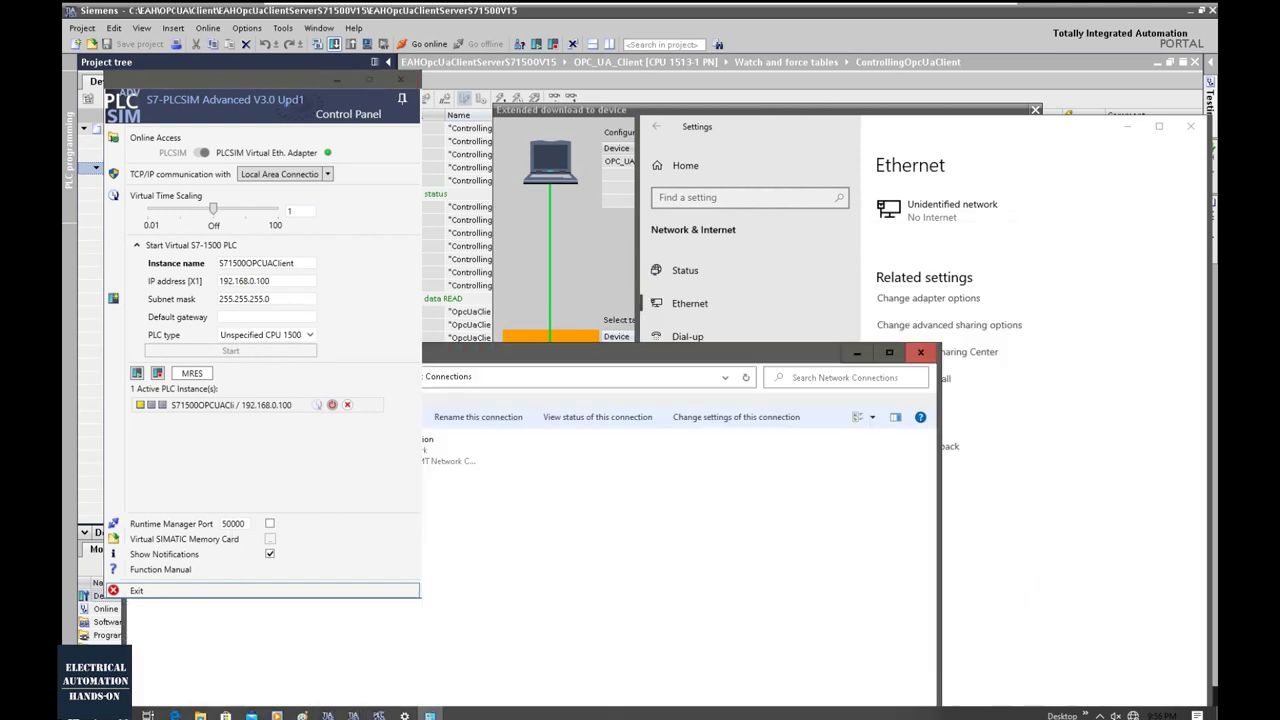
left_click(921, 352)
left_click(900, 366)
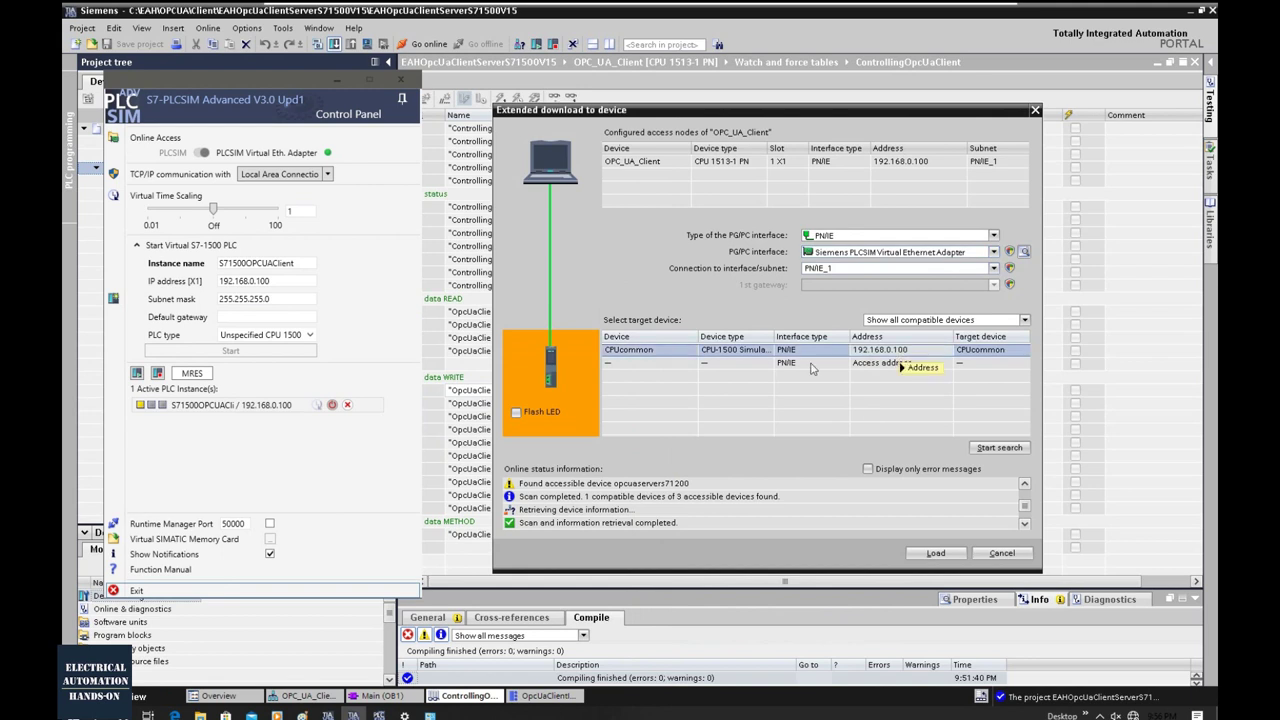
Load OPC_UA_Client into the simulated CPU at 192.168.0.100 and finish the download with no start action for the modules.
left_click(933, 554)
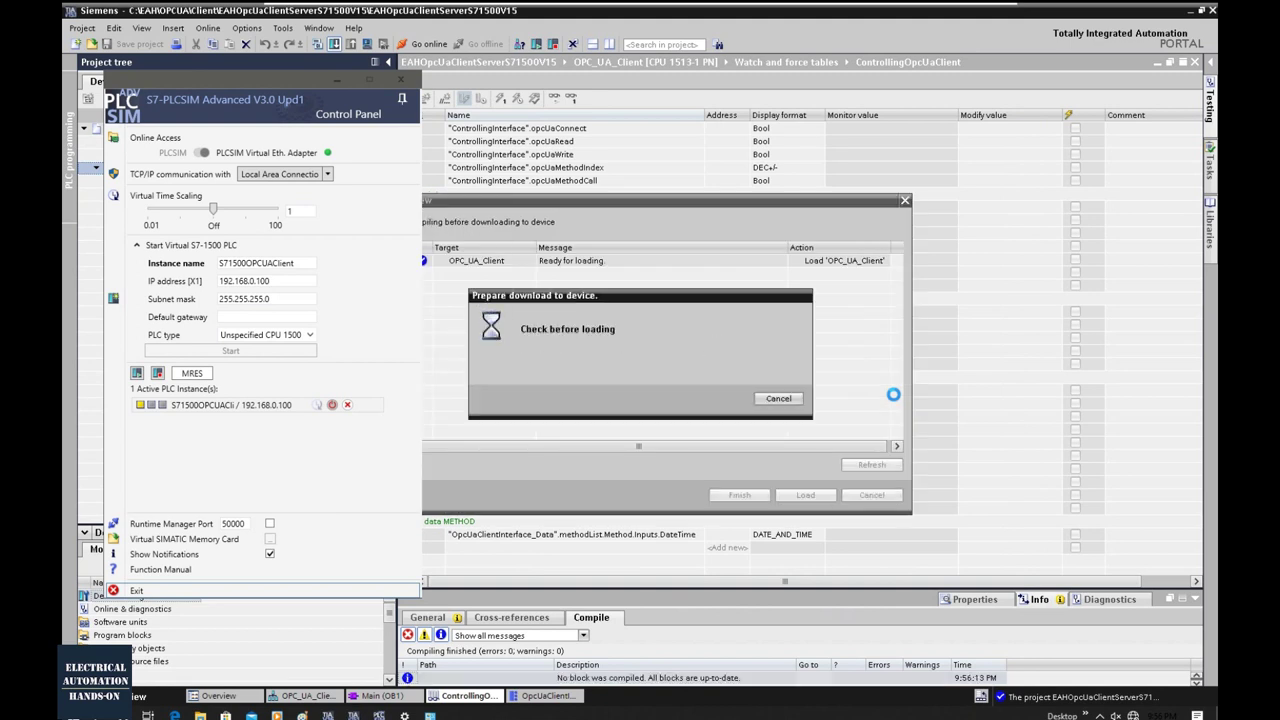
left_click(812, 496)
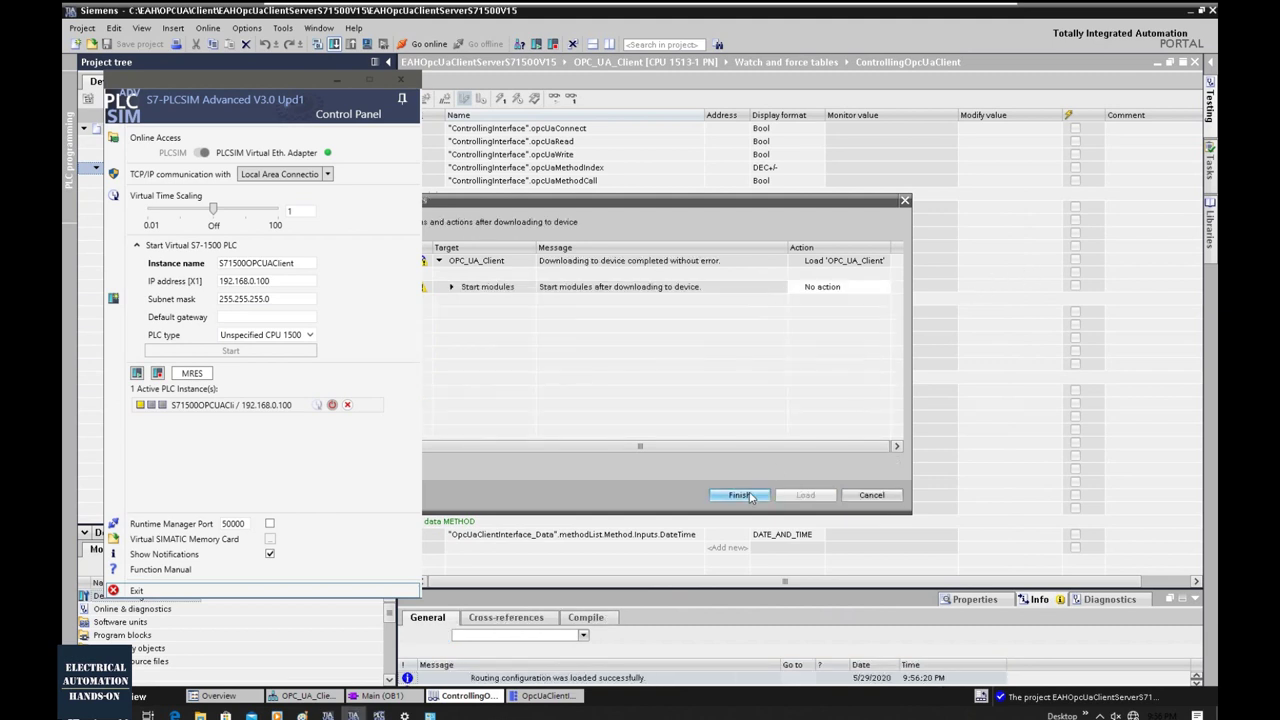
left_click(748, 496)
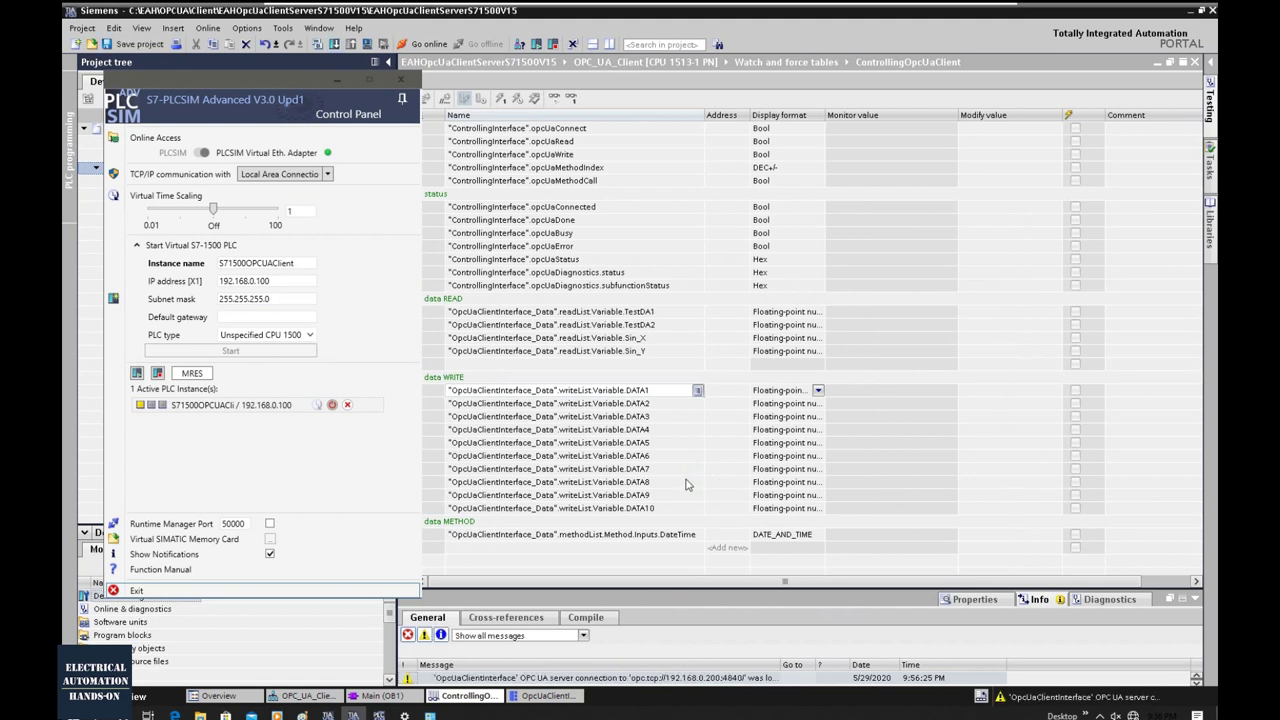
Move the PLCSIM control panel off the project tree and switch the OPC_UA_Client CPU to RUN mode.
left_click_drag(1000, 158, 970, 104)
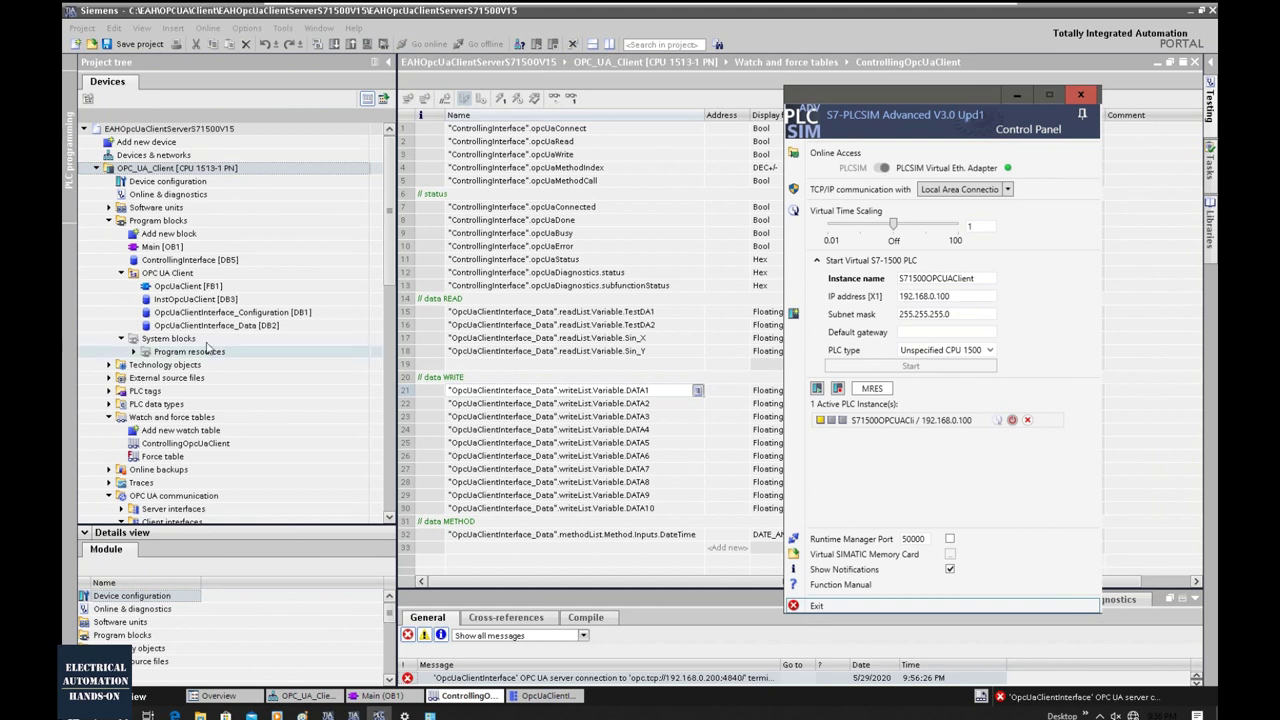
left_click(176, 167)
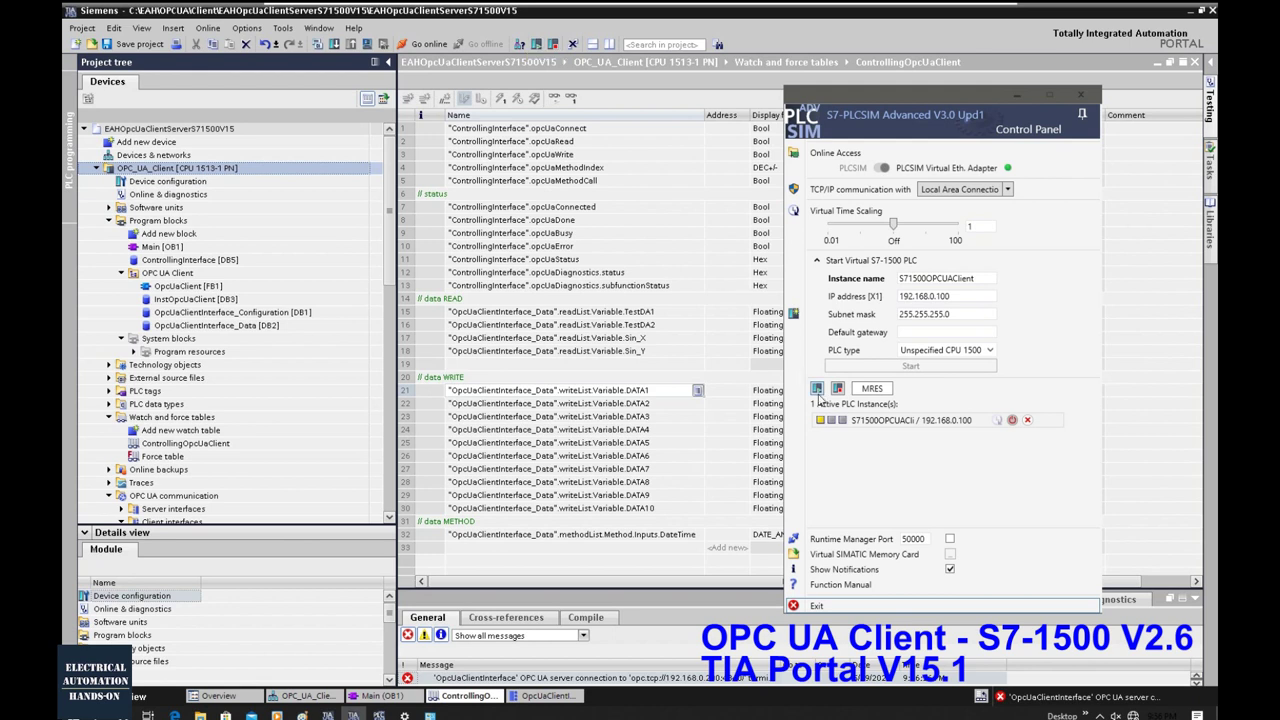
left_click(538, 46)
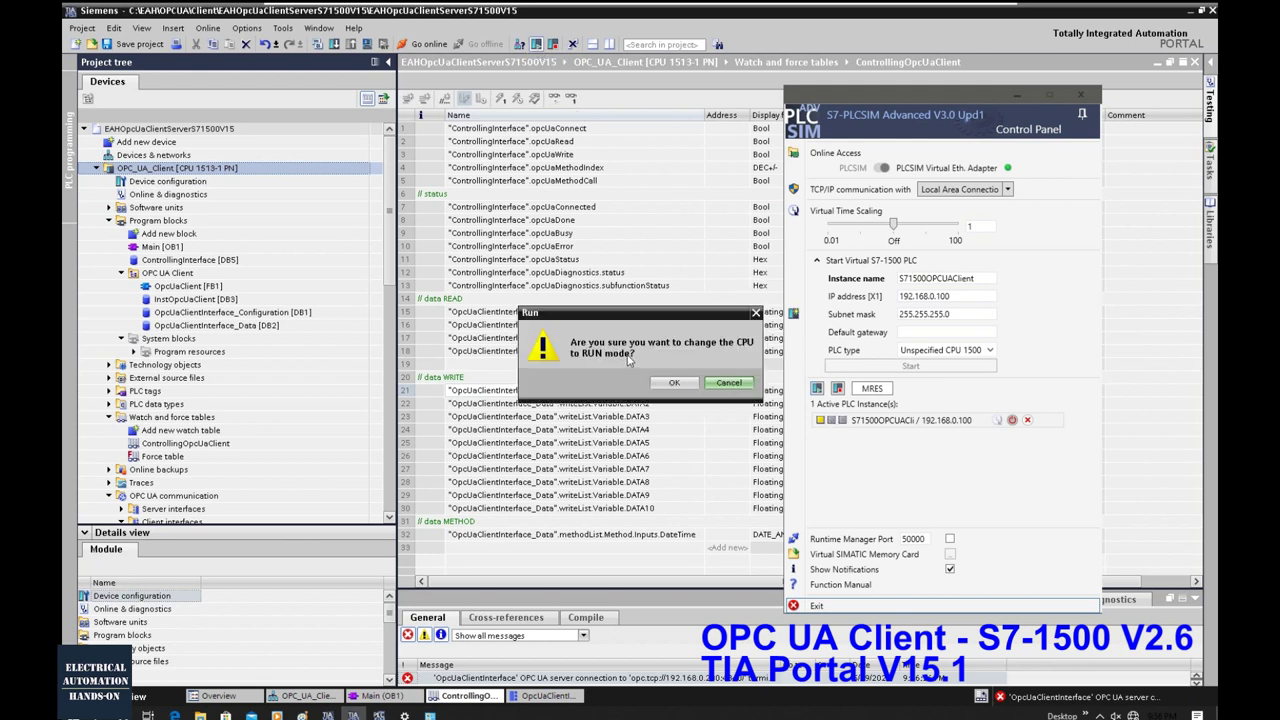
left_click(672, 386)
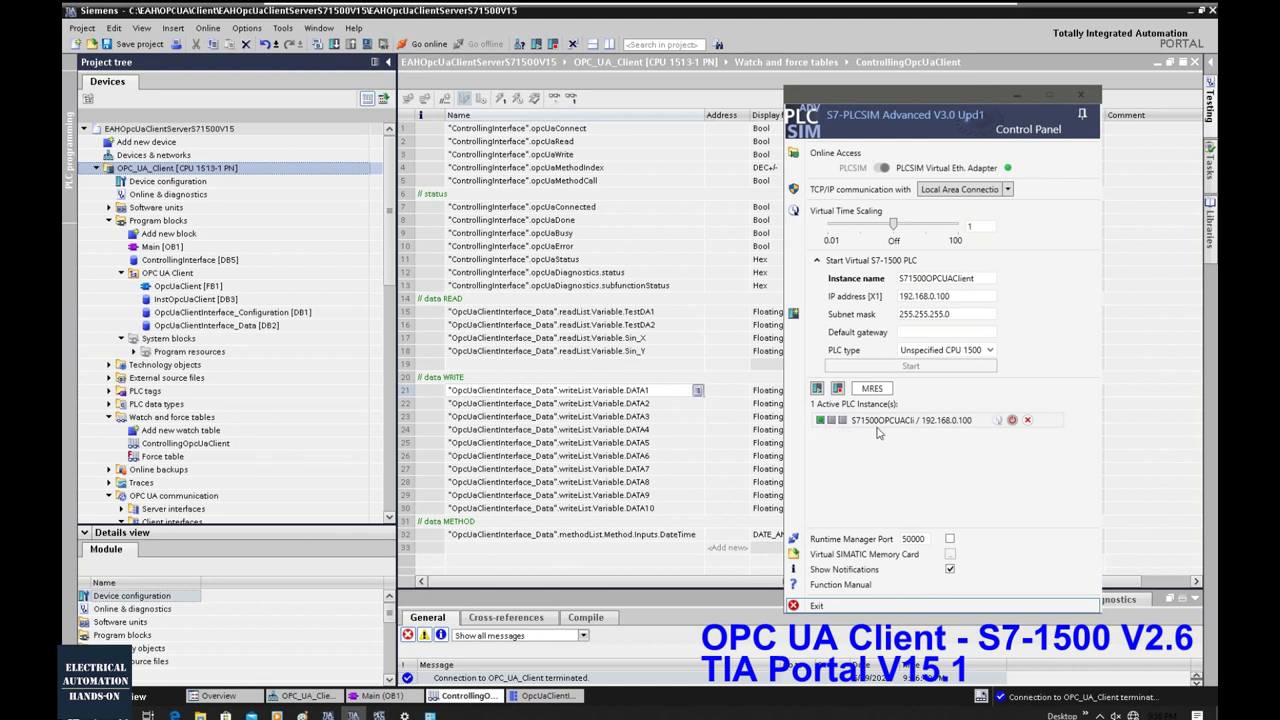
Monitor all values in the ControllingOpcUaClient watch table and modify "ControllingInterface".opcUaConnect to 1.
left_click_drag(918, 99, 384, 131)
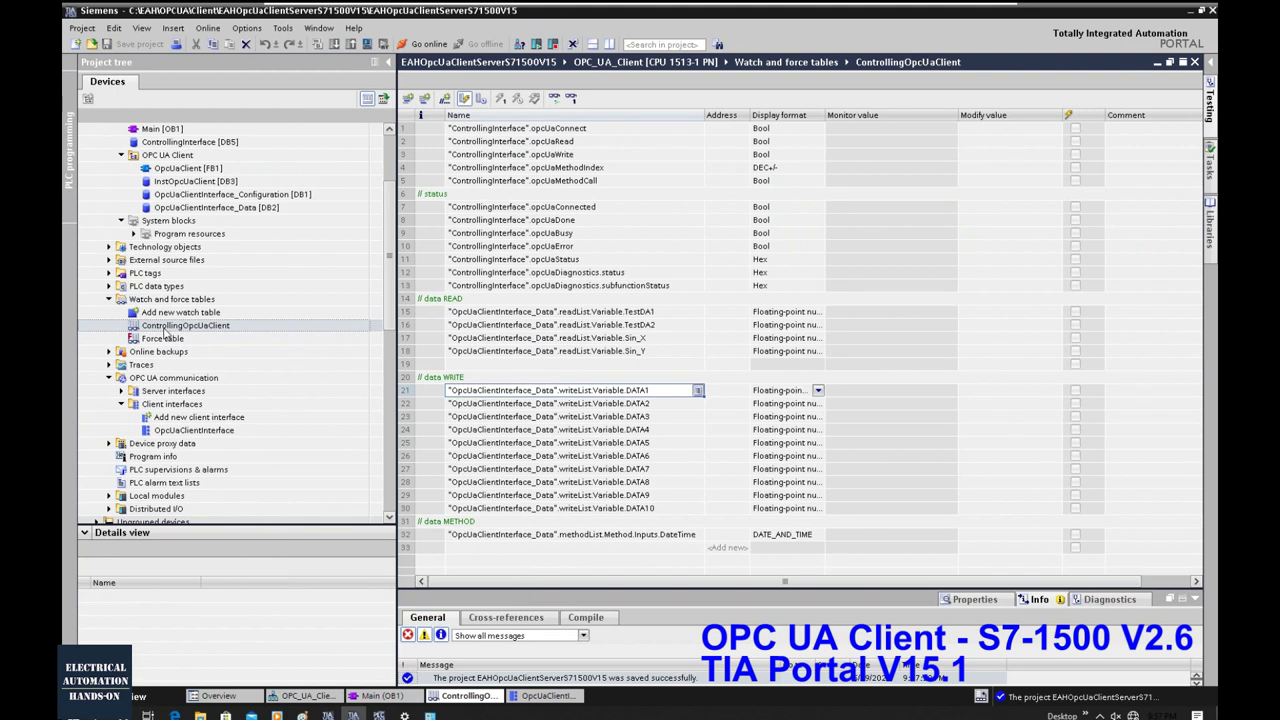
left_click(555, 99)
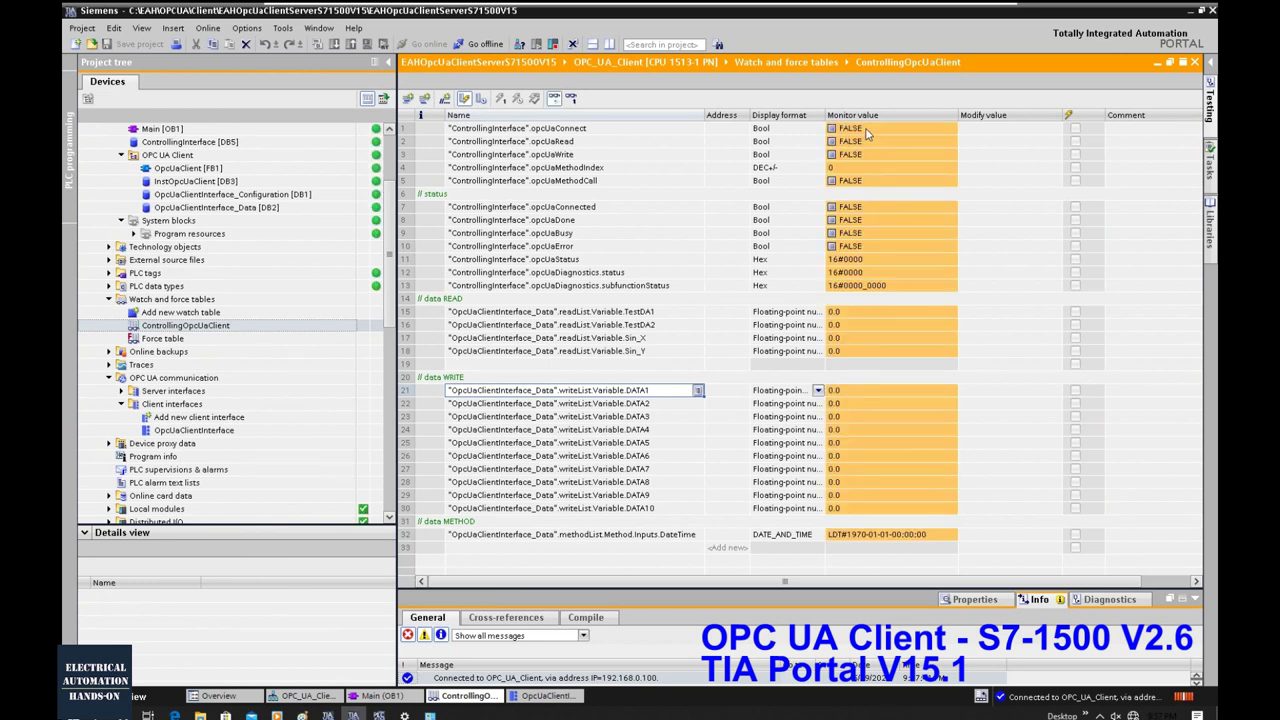
right_click(868, 134)
mouse_move(1010, 136)
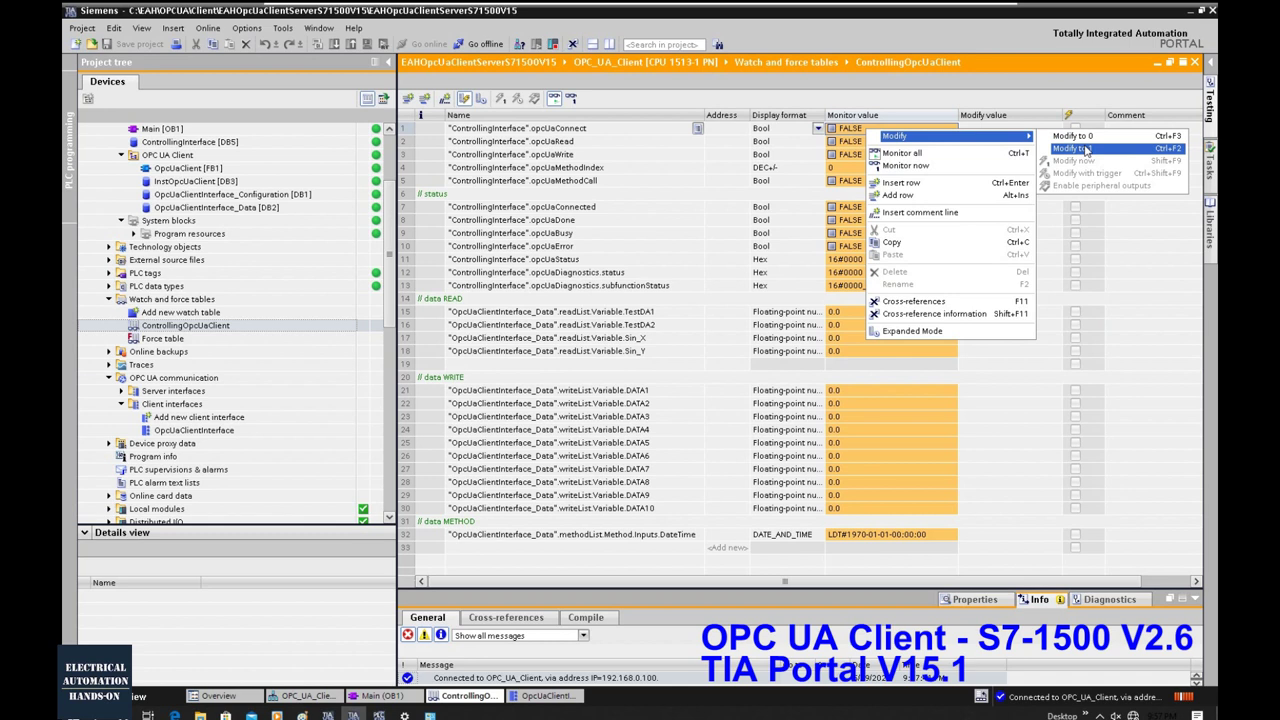
left_click(1083, 150)
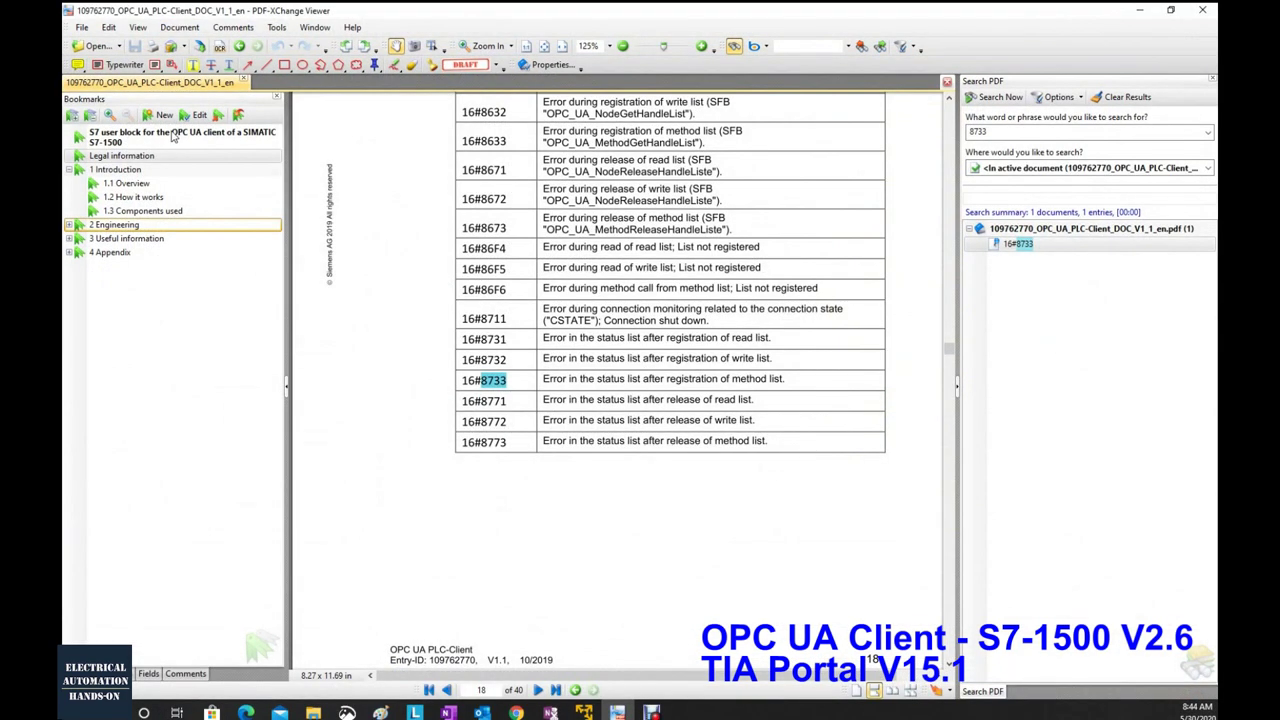
Search the OPC UA client PDF from its first page for status code 7000 and open the first match.
left_click(175, 137)
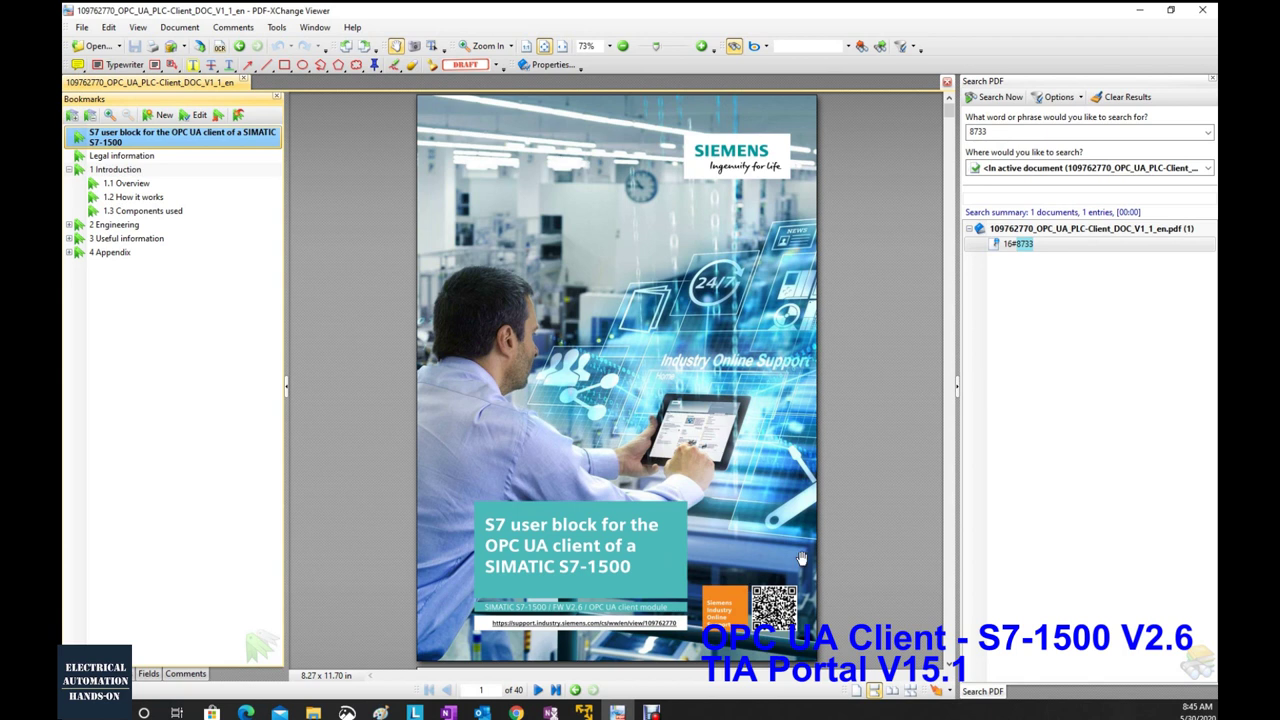
left_click(1028, 131)
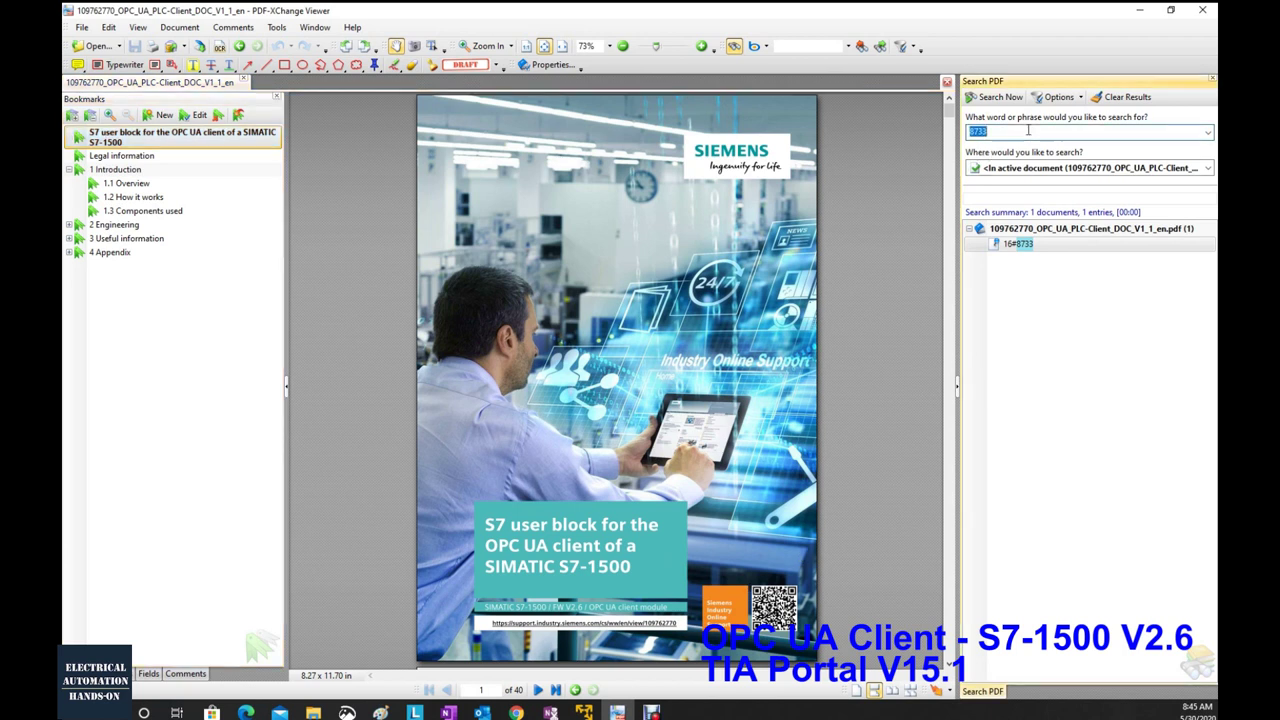
type("7000")
key("Return")
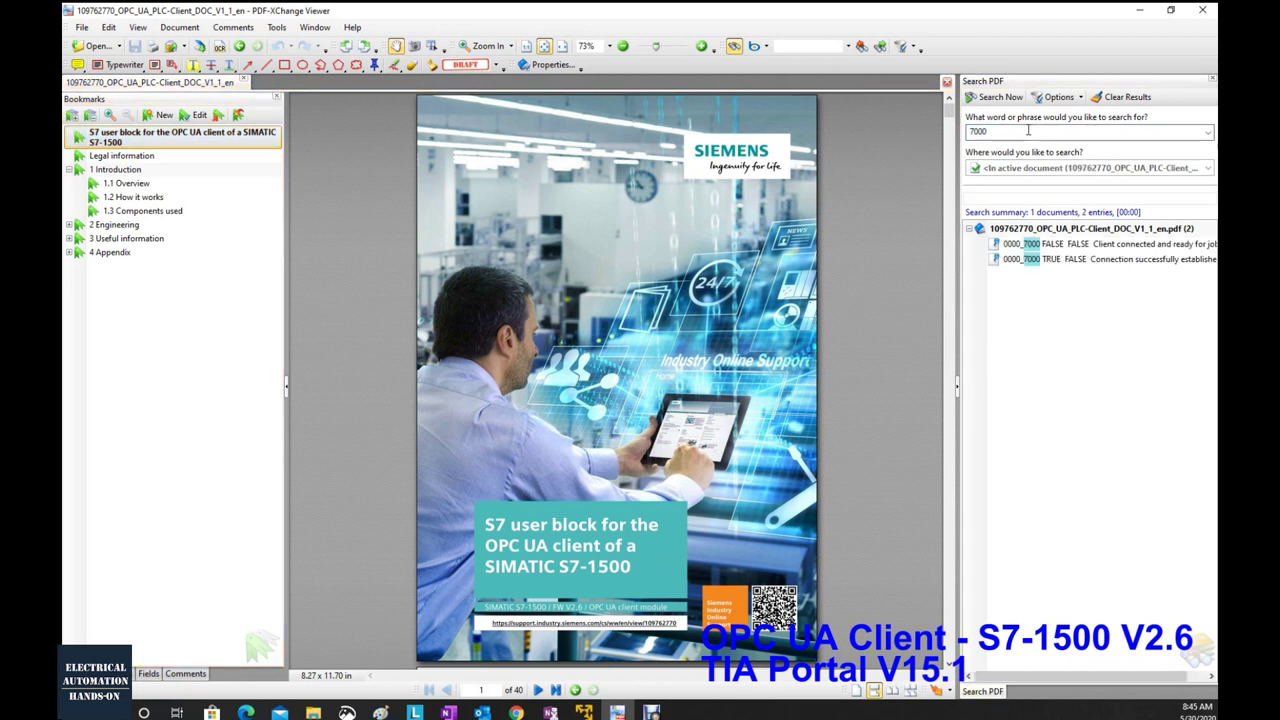
left_click(1058, 246)
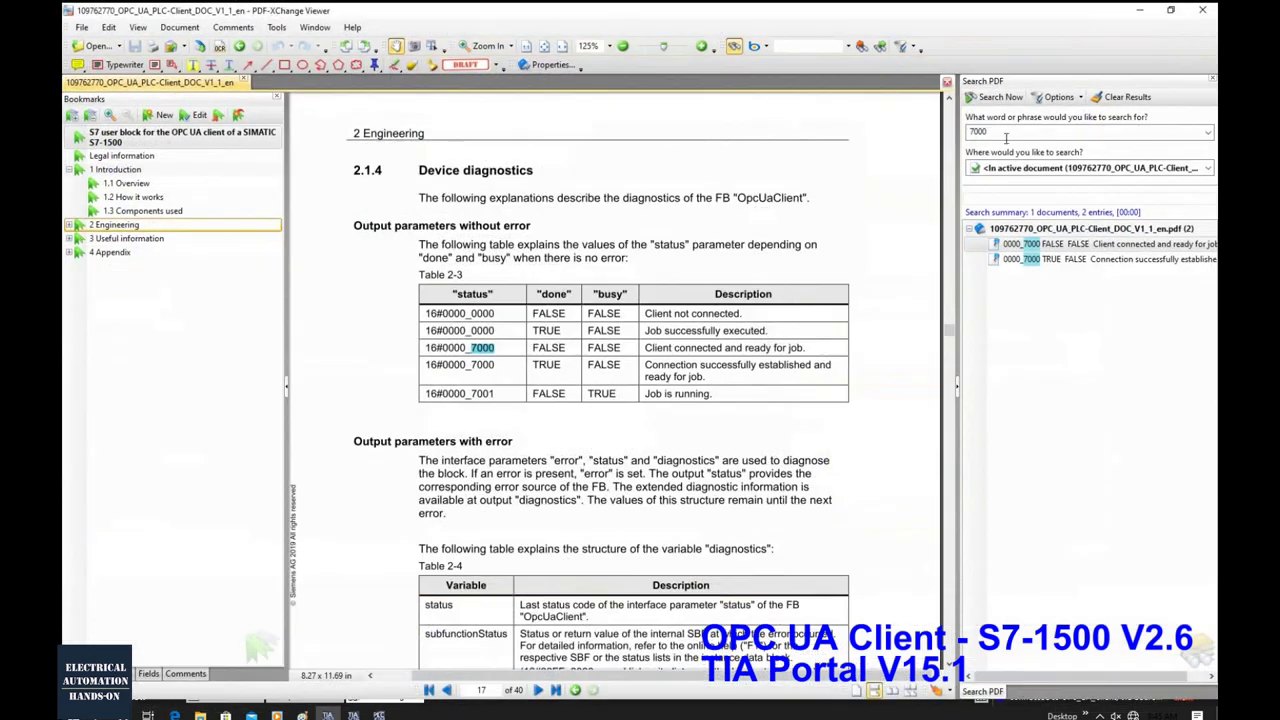
Look up status code 8733 in the PDF's error table, then return to TIA Portal.
left_click(1006, 137)
type("8733")
key("Return")
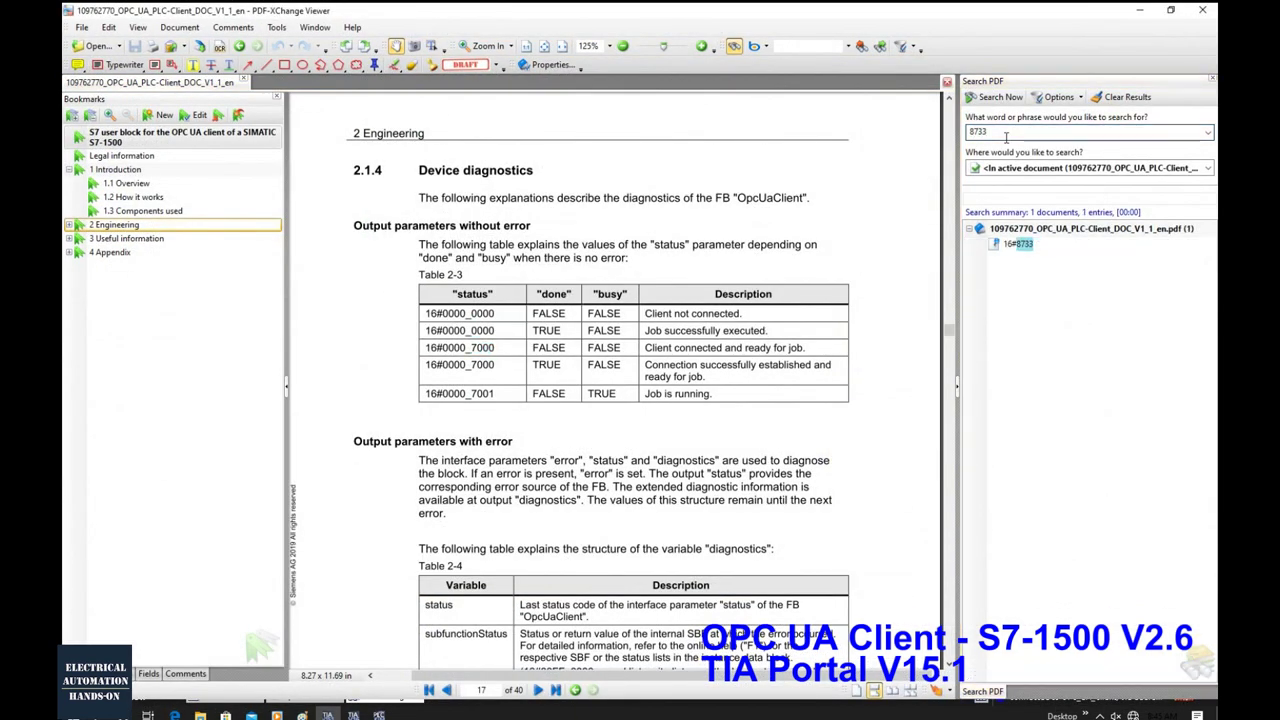
left_click(1017, 244)
left_click(508, 467)
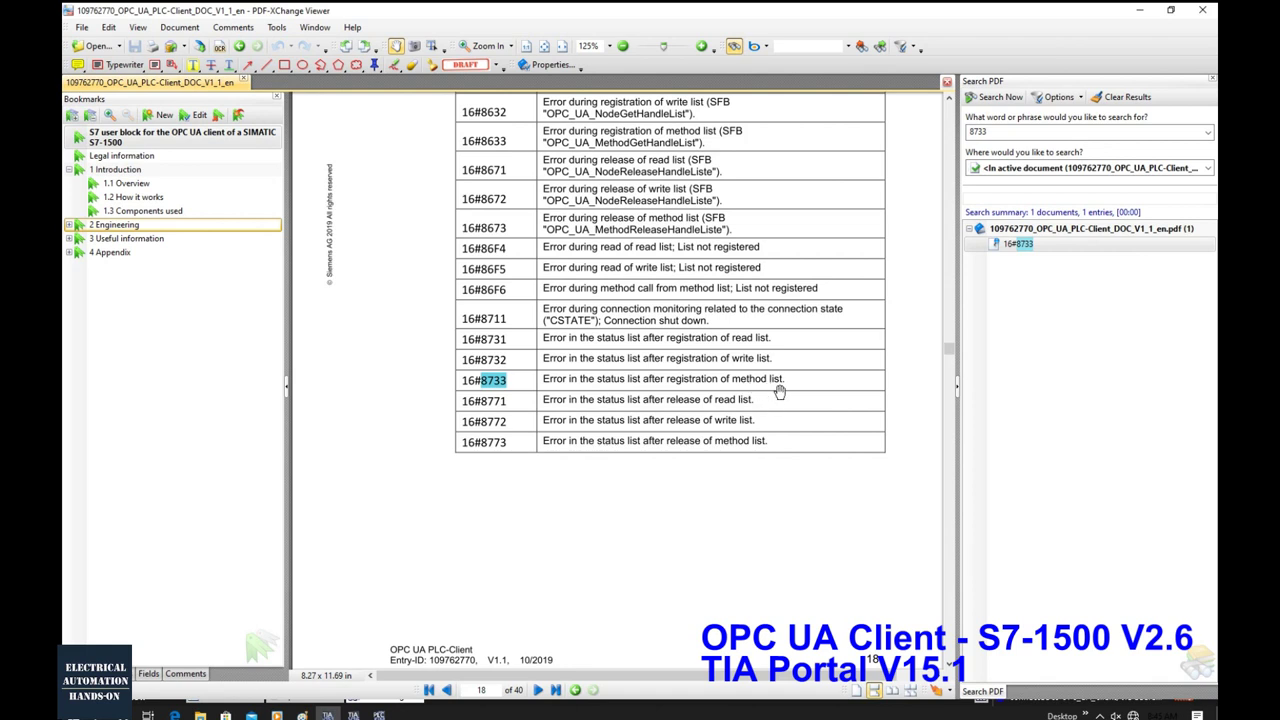
left_click(1142, 12)
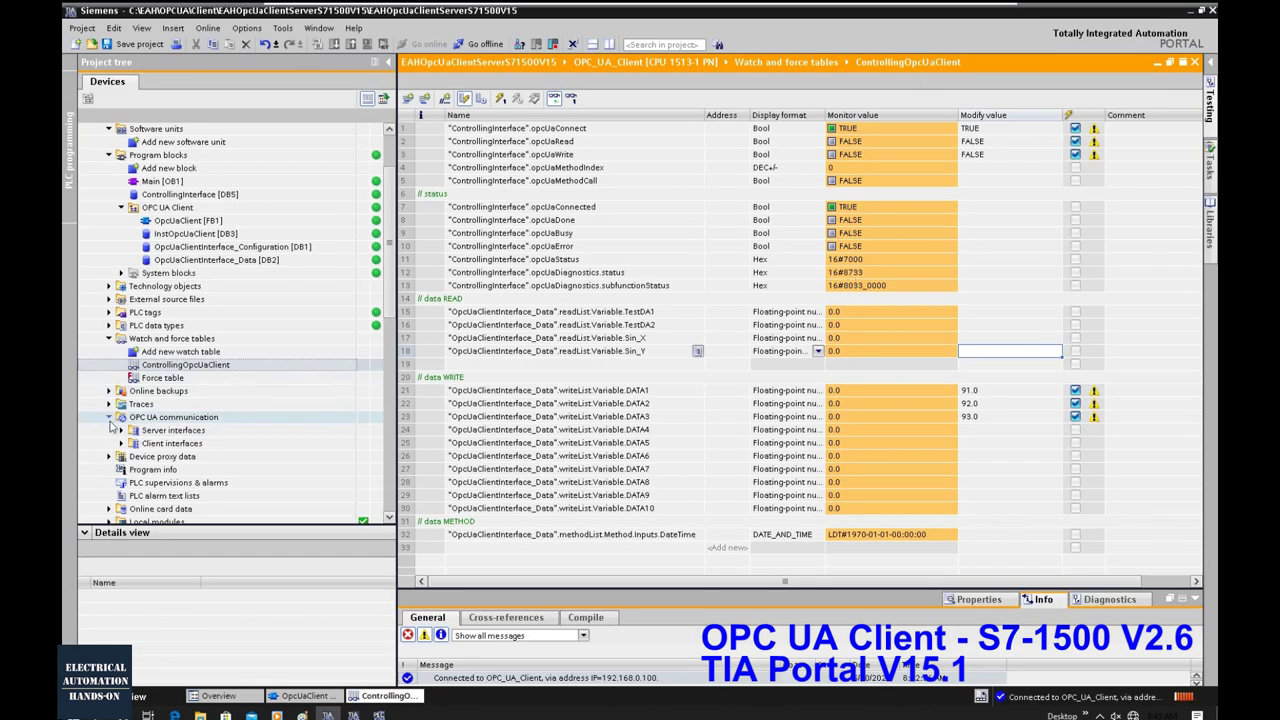
Open OpcUaClientInterface under the client interfaces and expand the Method entry of methodList to inspect its contents.
left_click(122, 443)
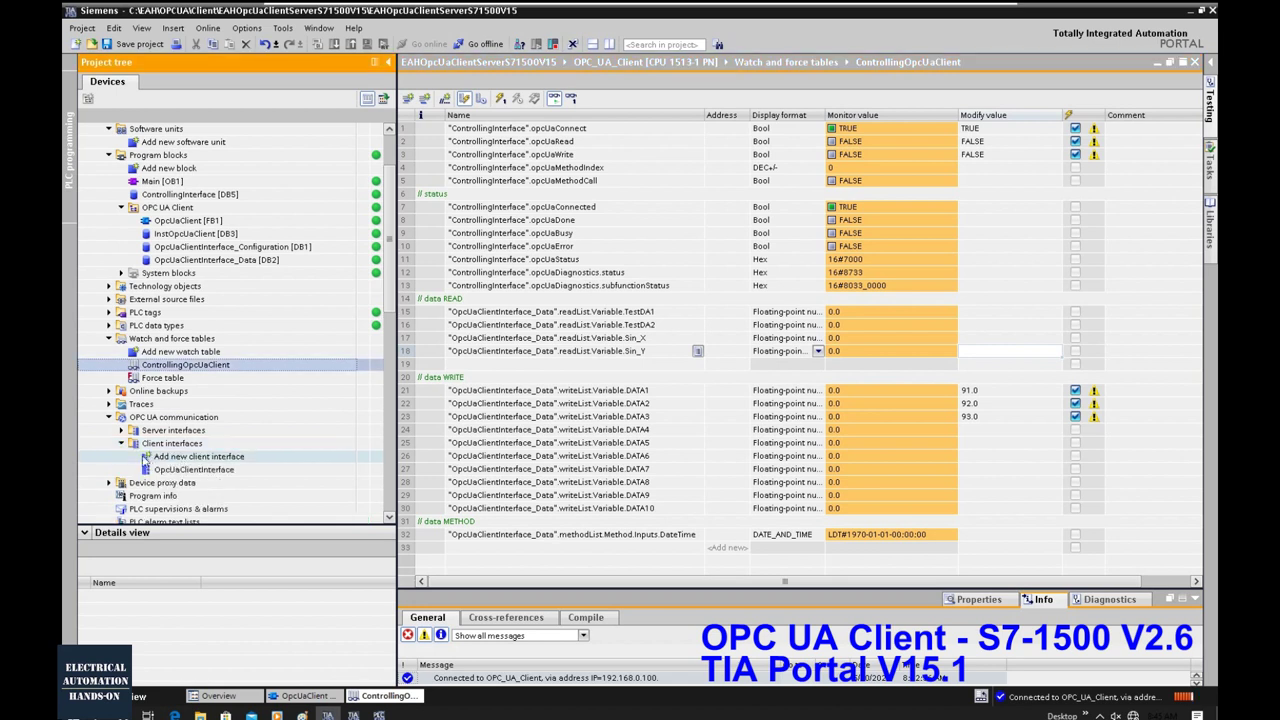
double_click(194, 469)
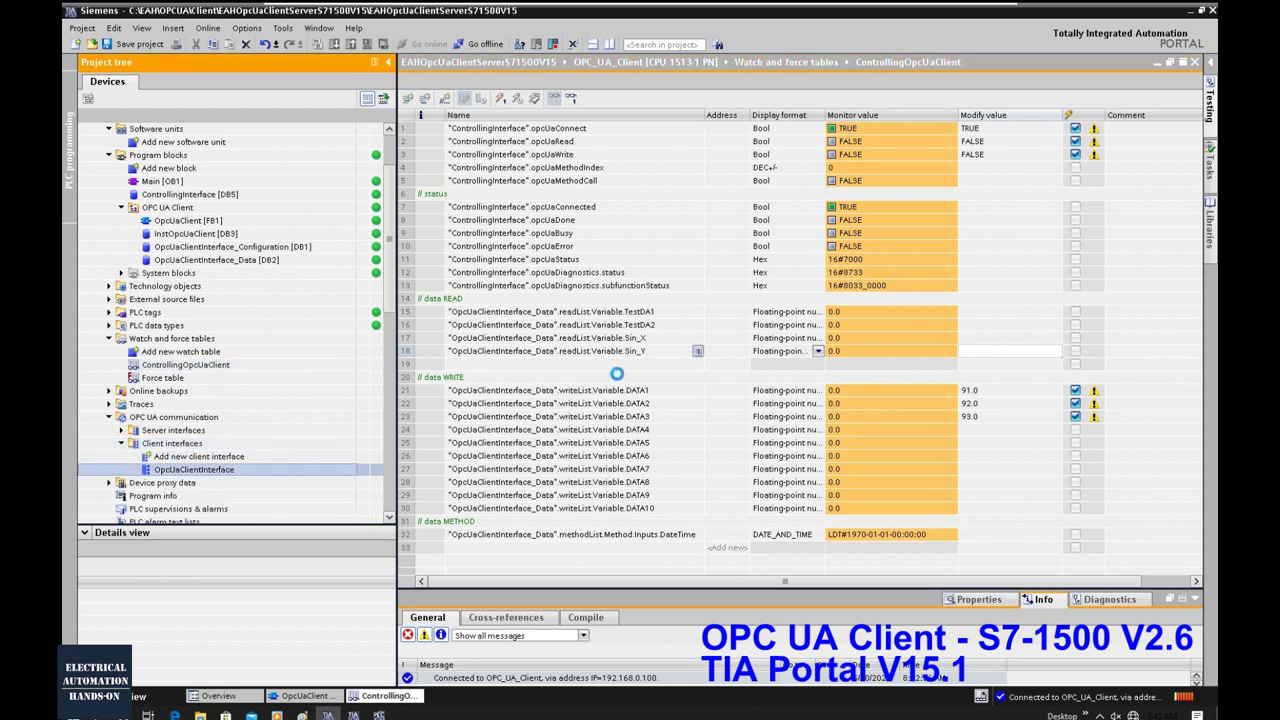
left_click(471, 266)
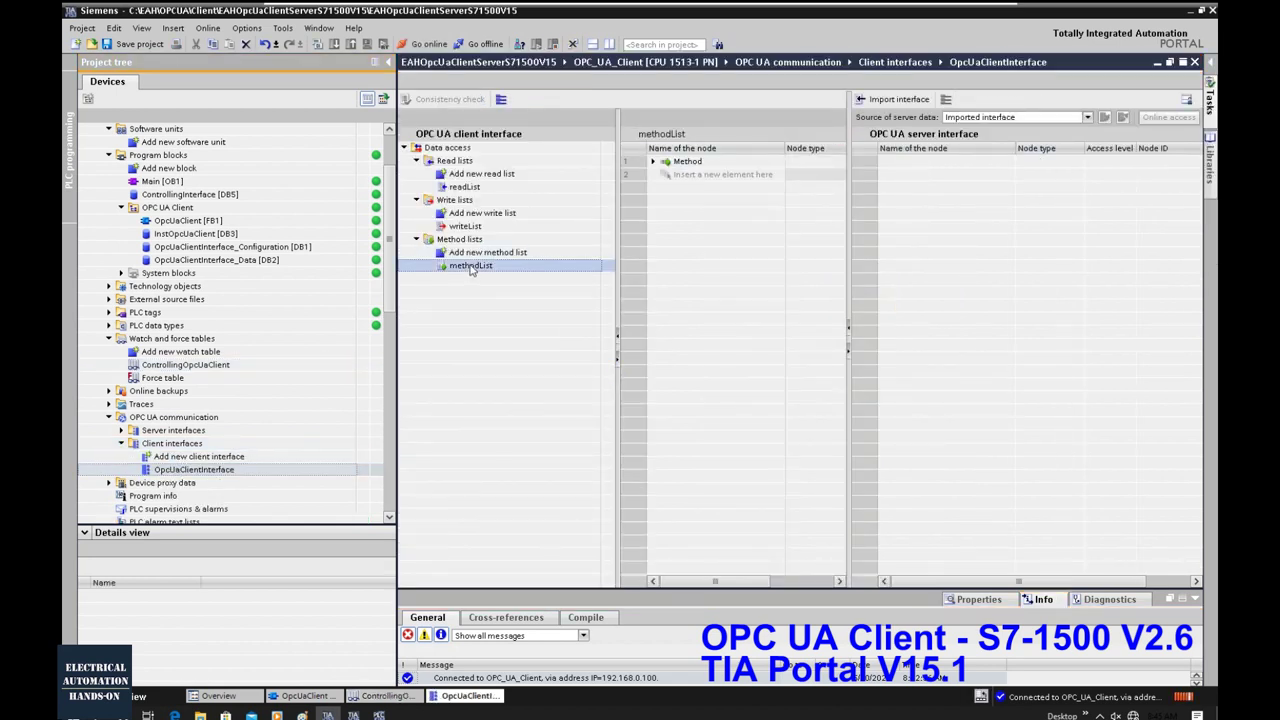
left_click(652, 161)
left_click(665, 174)
left_click(690, 187)
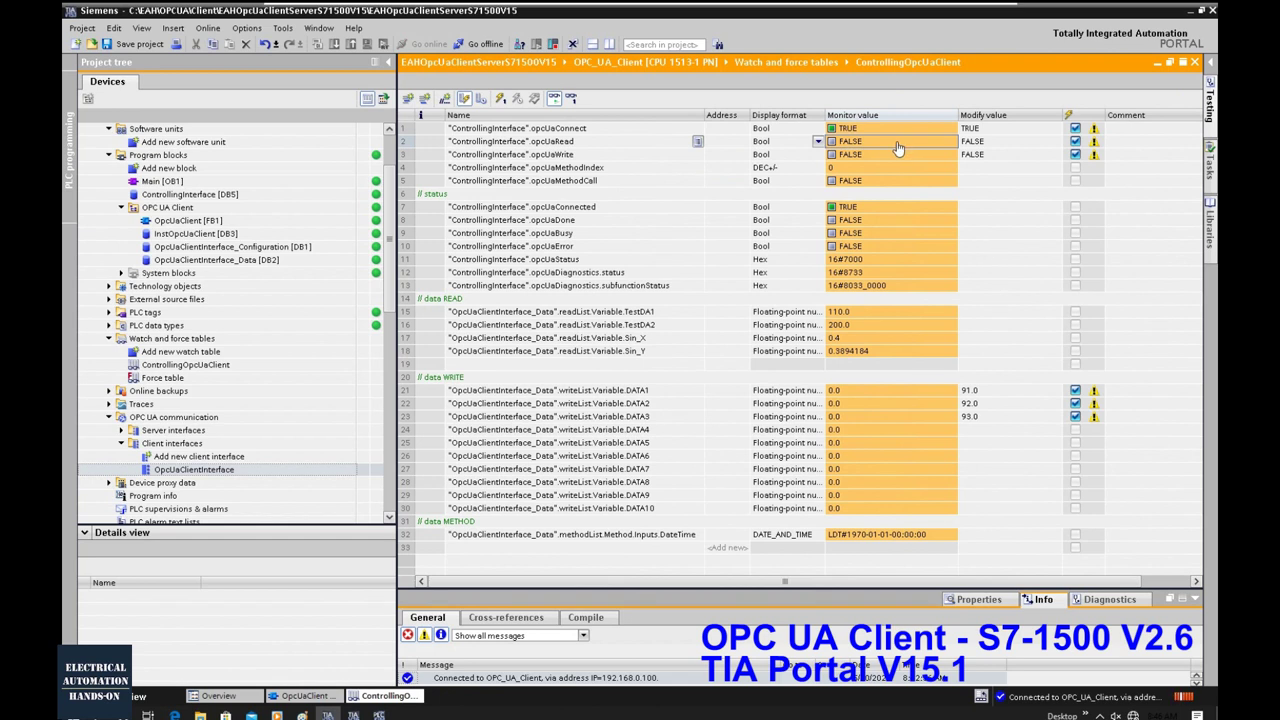
right_click(907, 150)
mouse_move(965, 157)
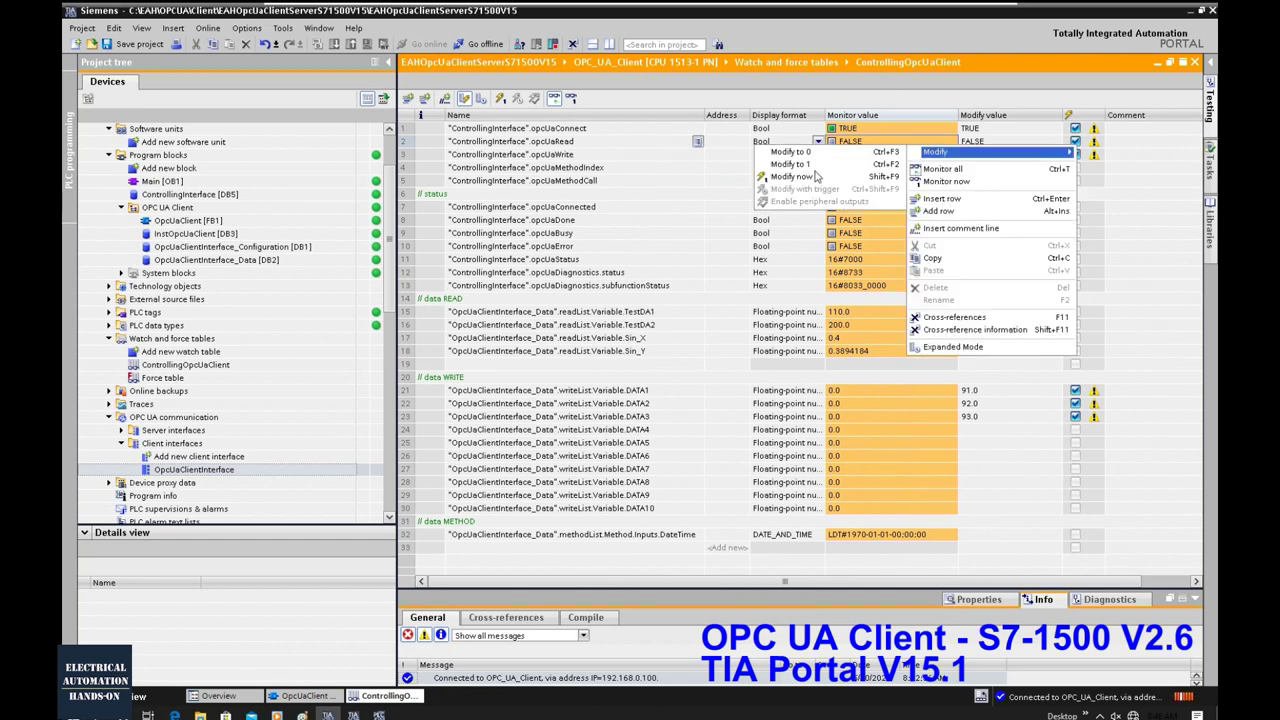
left_click(830, 247)
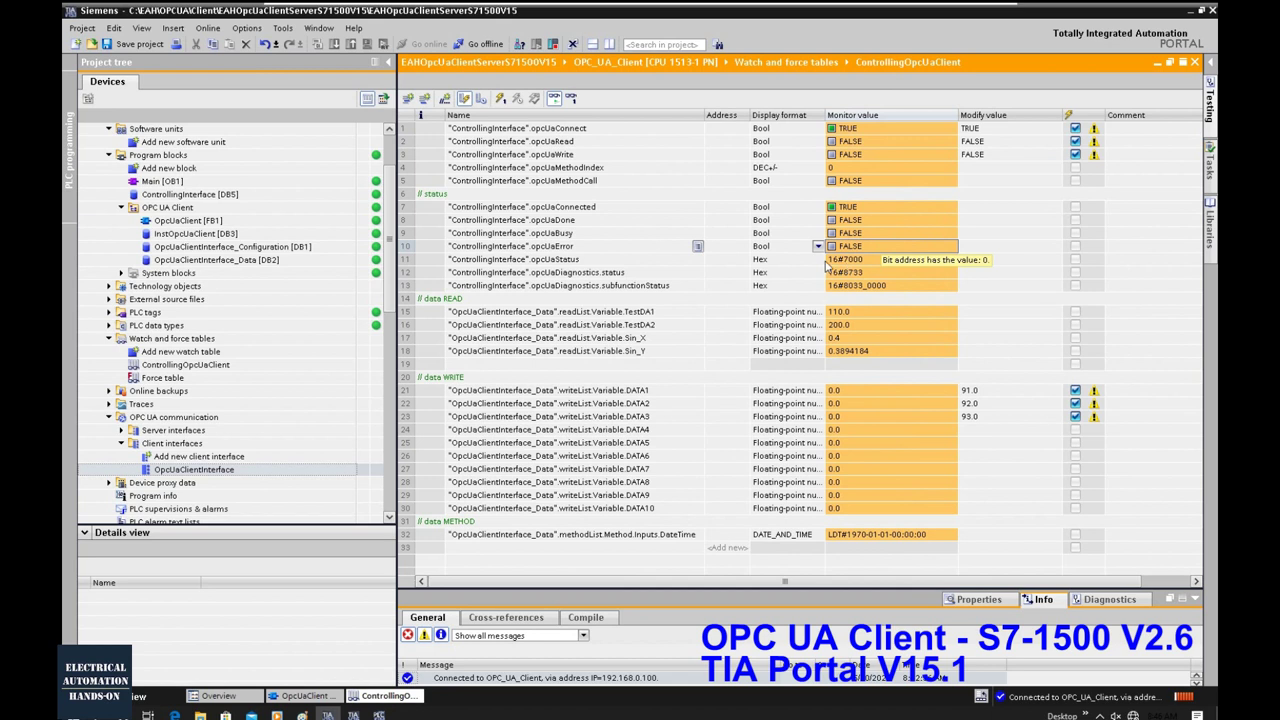
Trigger a read in the ControllingOpcUaClient watch table by modifying "ControllingInterface".opcUaRead to 1, then reset it to 0.
right_click(866, 142)
mouse_move(1036, 150)
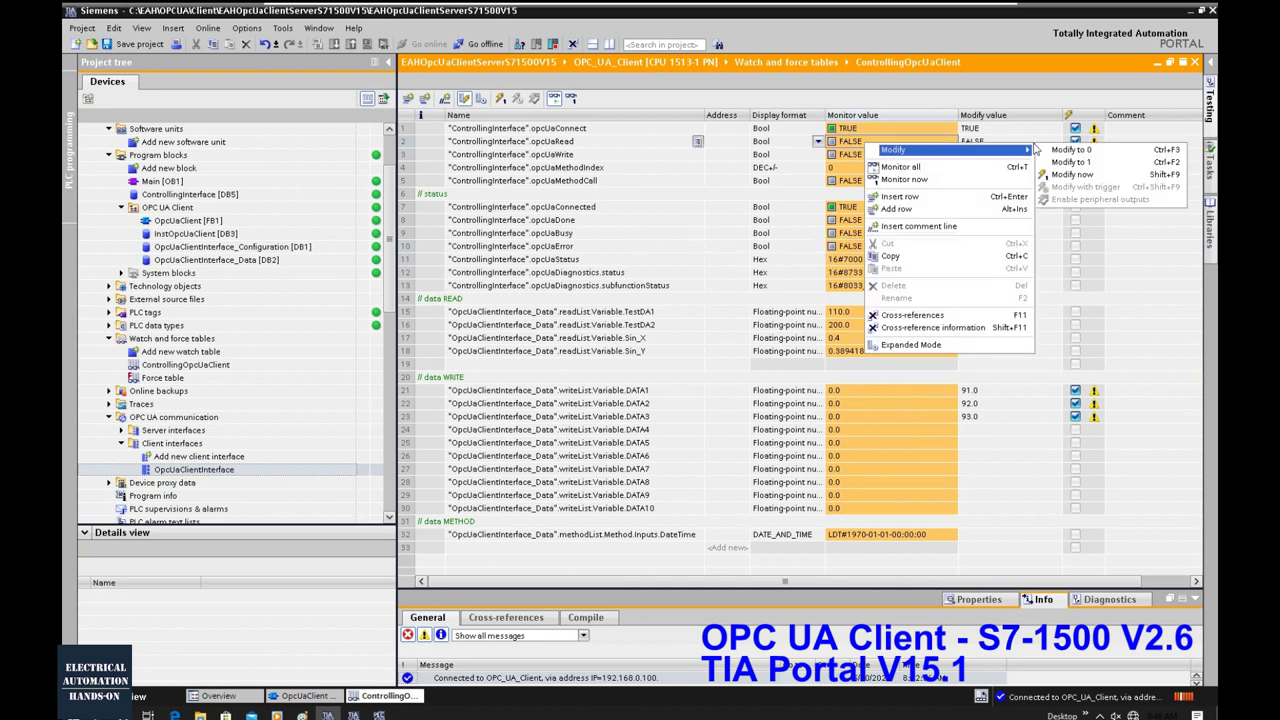
left_click(1072, 162)
right_click(889, 147)
left_click(856, 152)
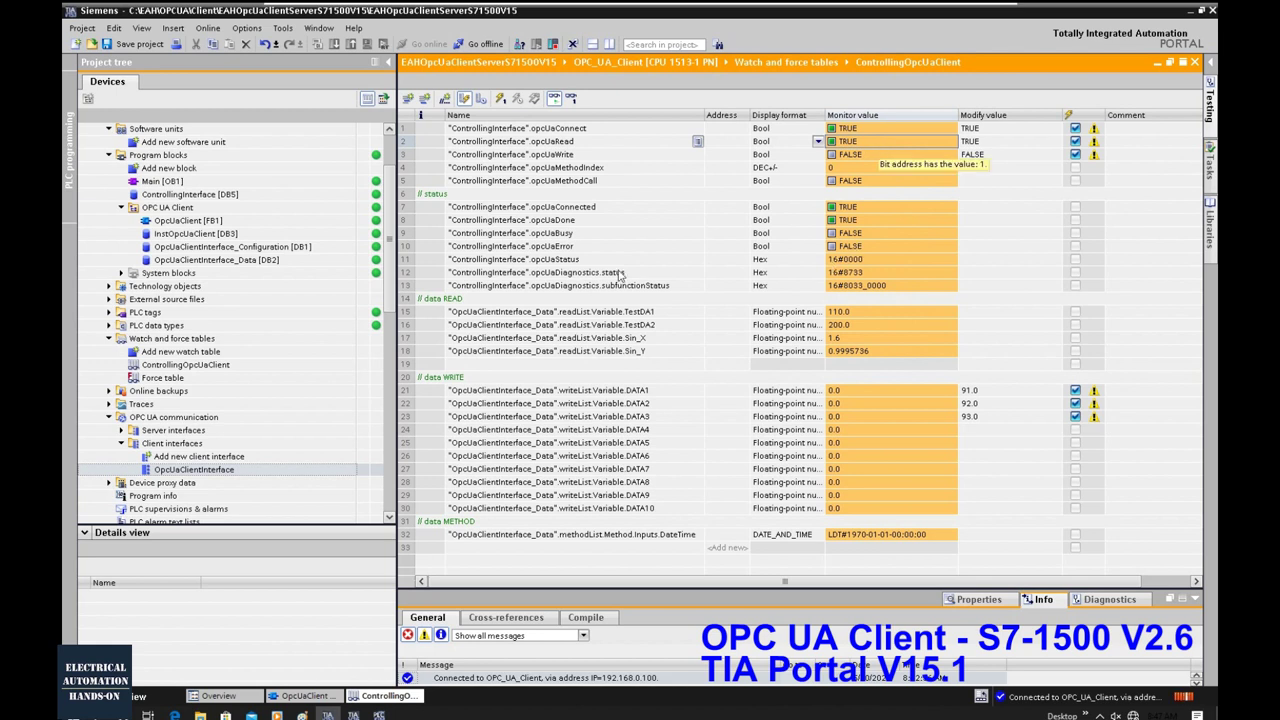
right_click(934, 146)
mouse_move(1000, 153)
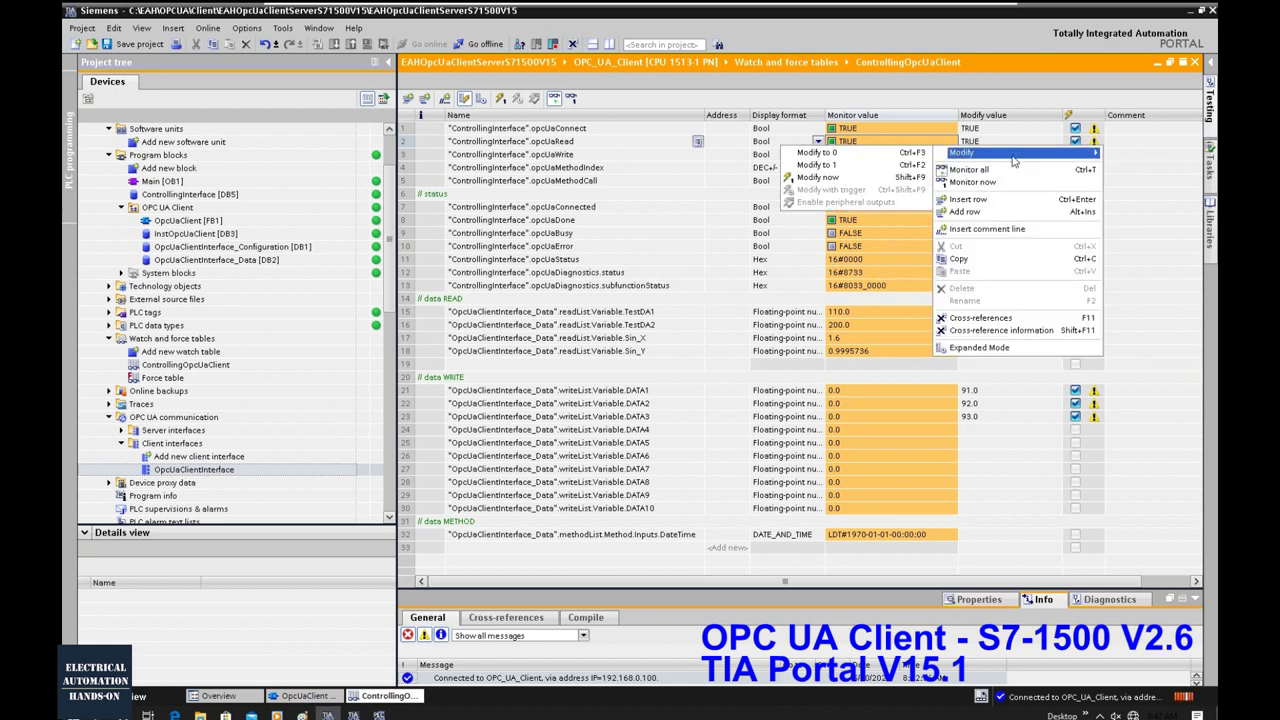
left_click(856, 177)
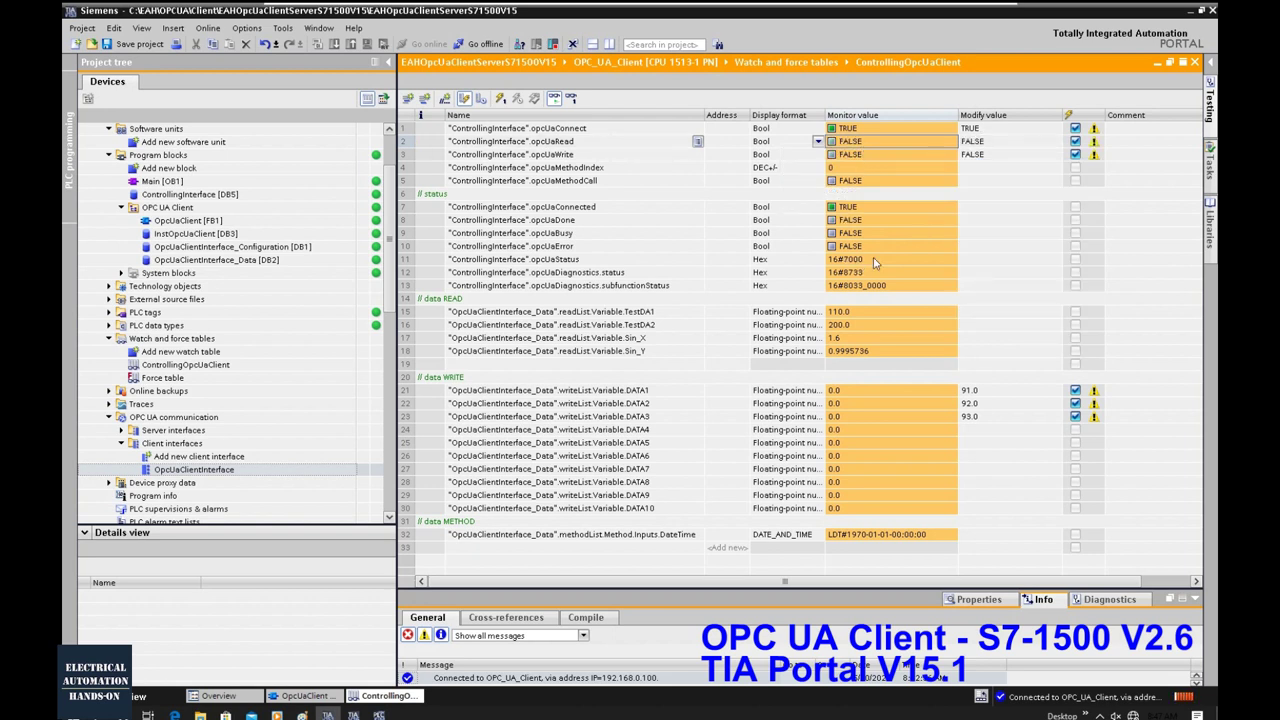
Trigger a write by modifying "ControllingInterface".opcUaWrite to 1, then reset it to 0.
right_click(886, 157)
mouse_move(958, 162)
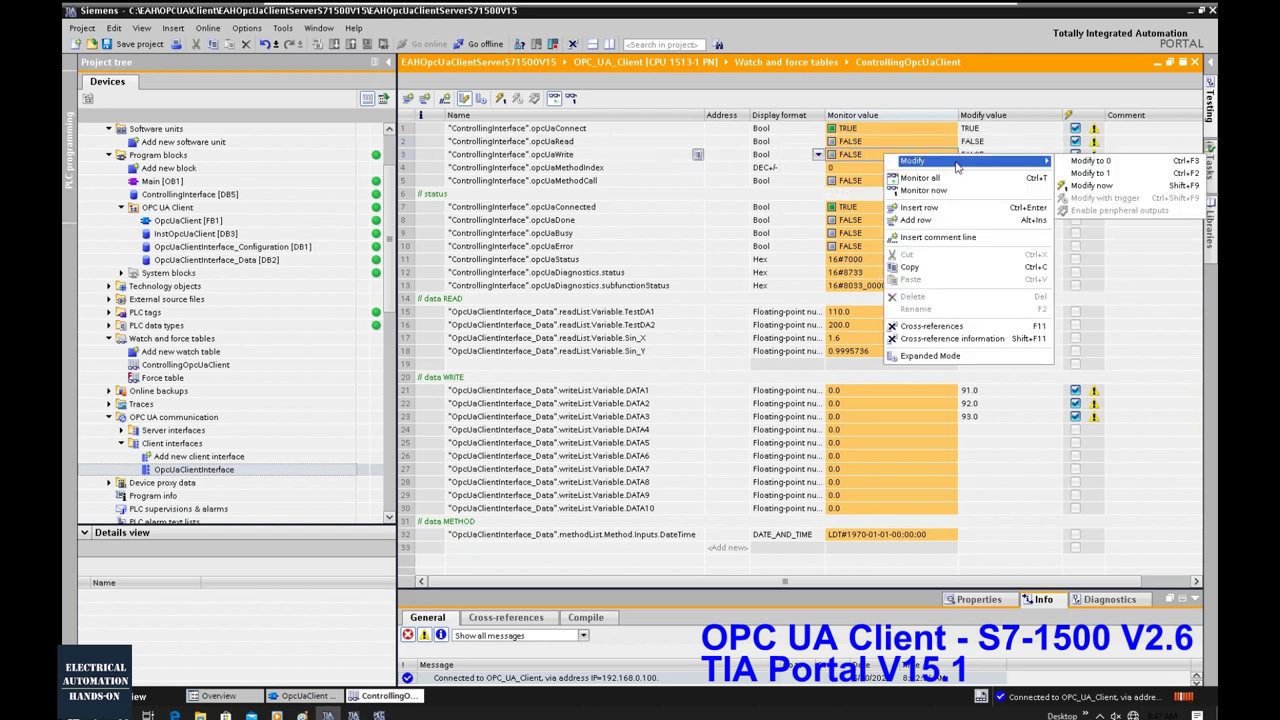
left_click(1093, 174)
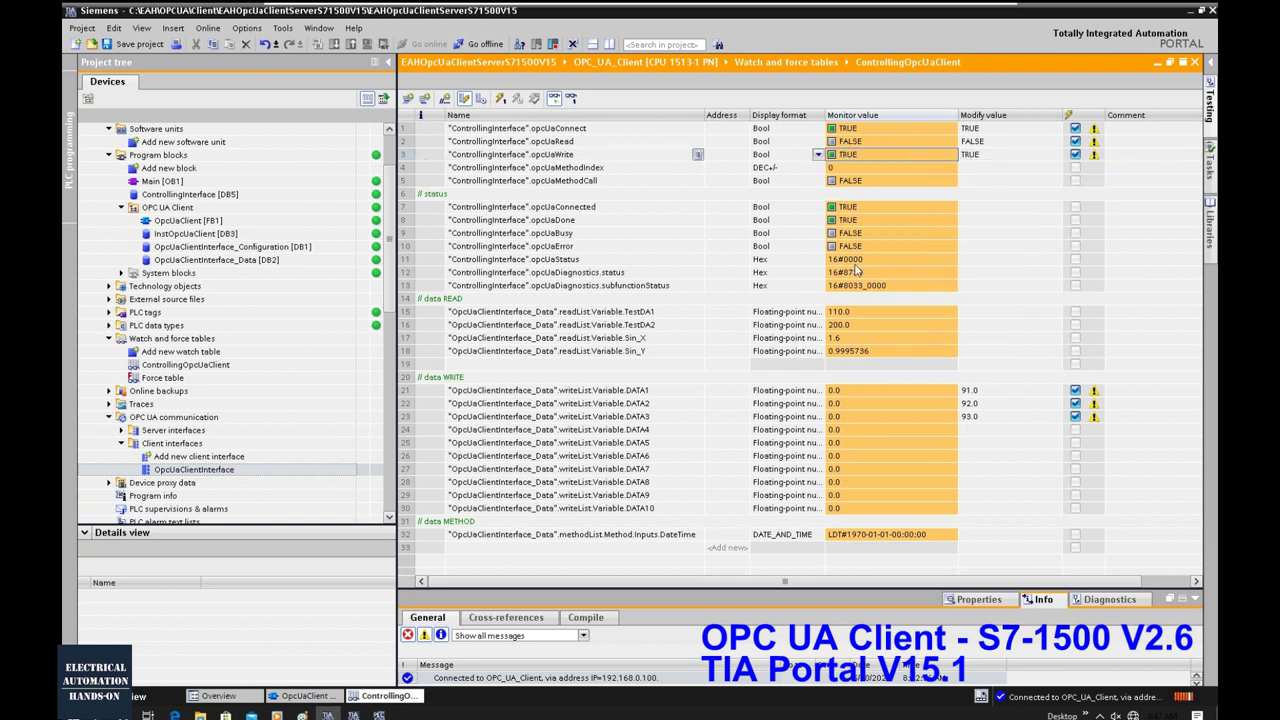
right_click(898, 162)
mouse_move(920, 168)
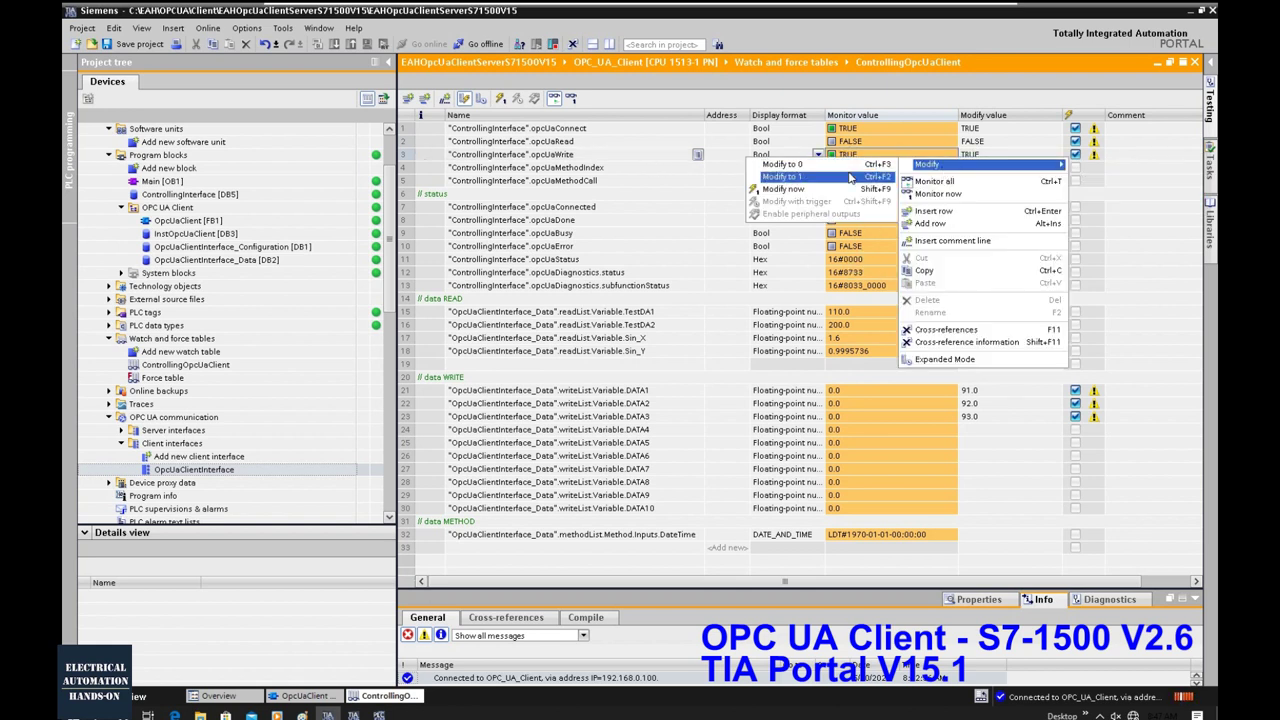
left_click(830, 166)
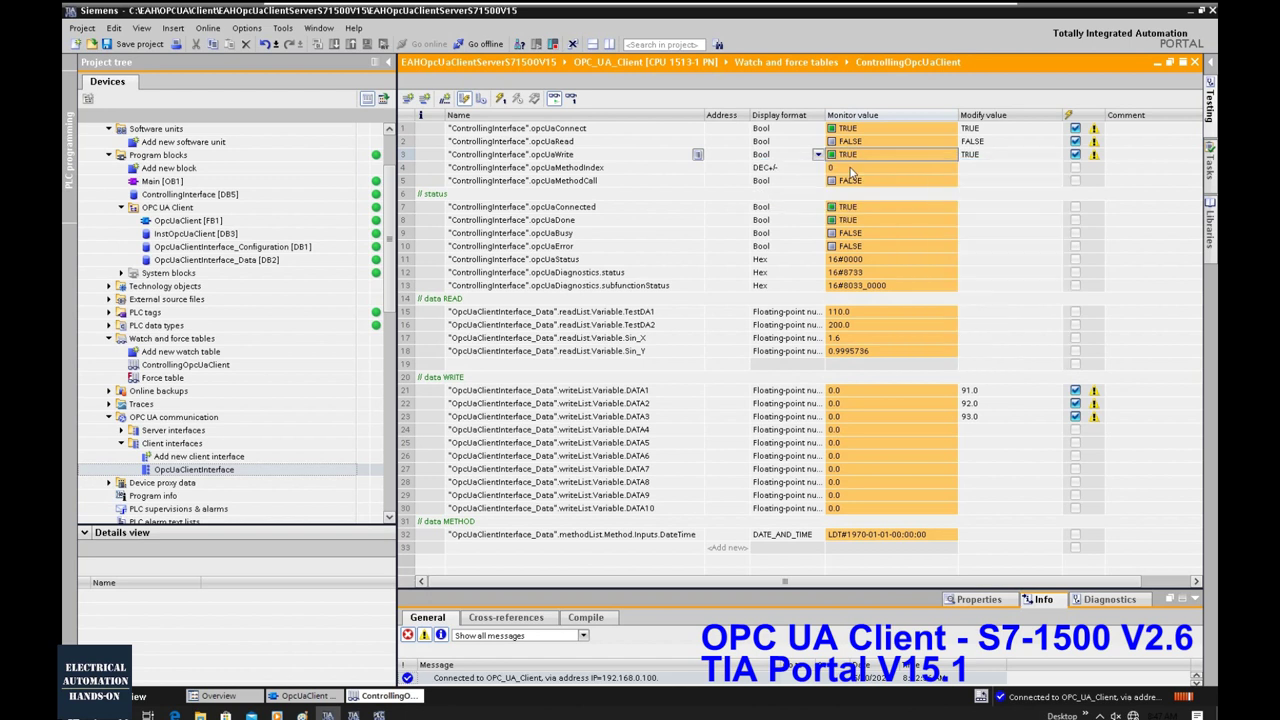
left_click(854, 261)
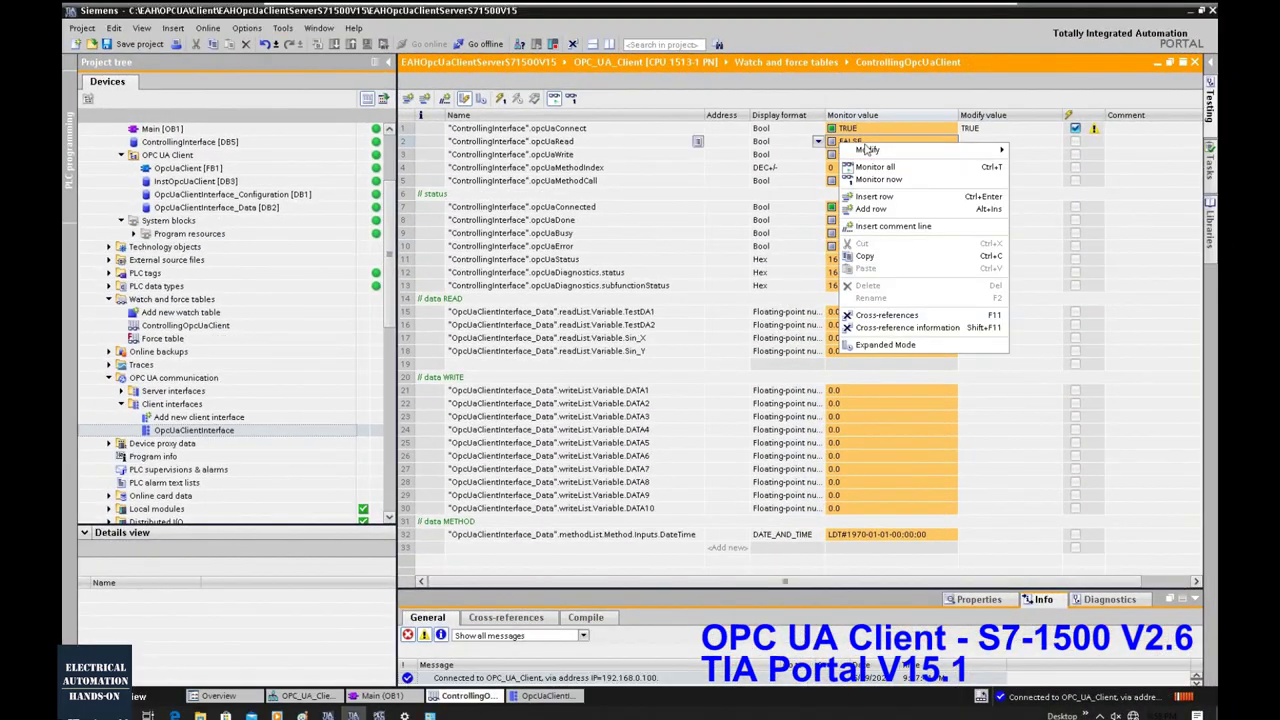
Run two read cycles by modifying "ControllingInterface".opcUaRead to 1 and back to 0 twice.
mouse_move(866, 149)
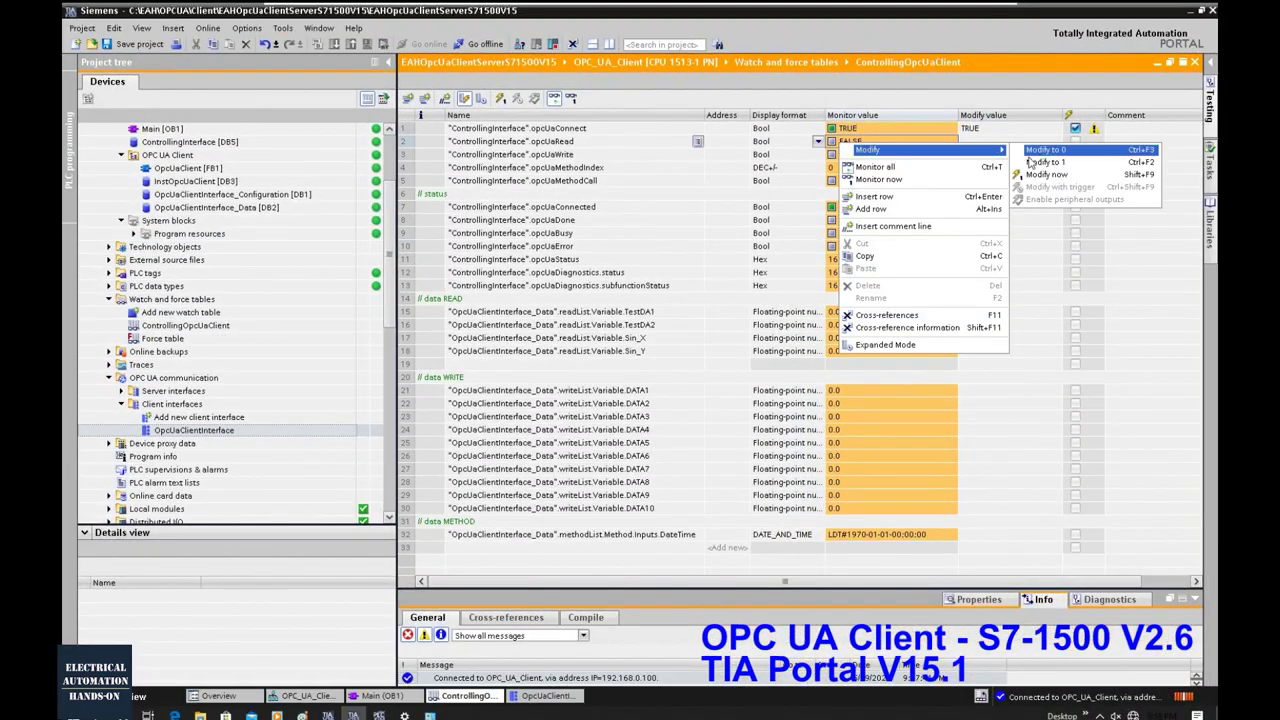
left_click(1040, 161)
right_click(872, 146)
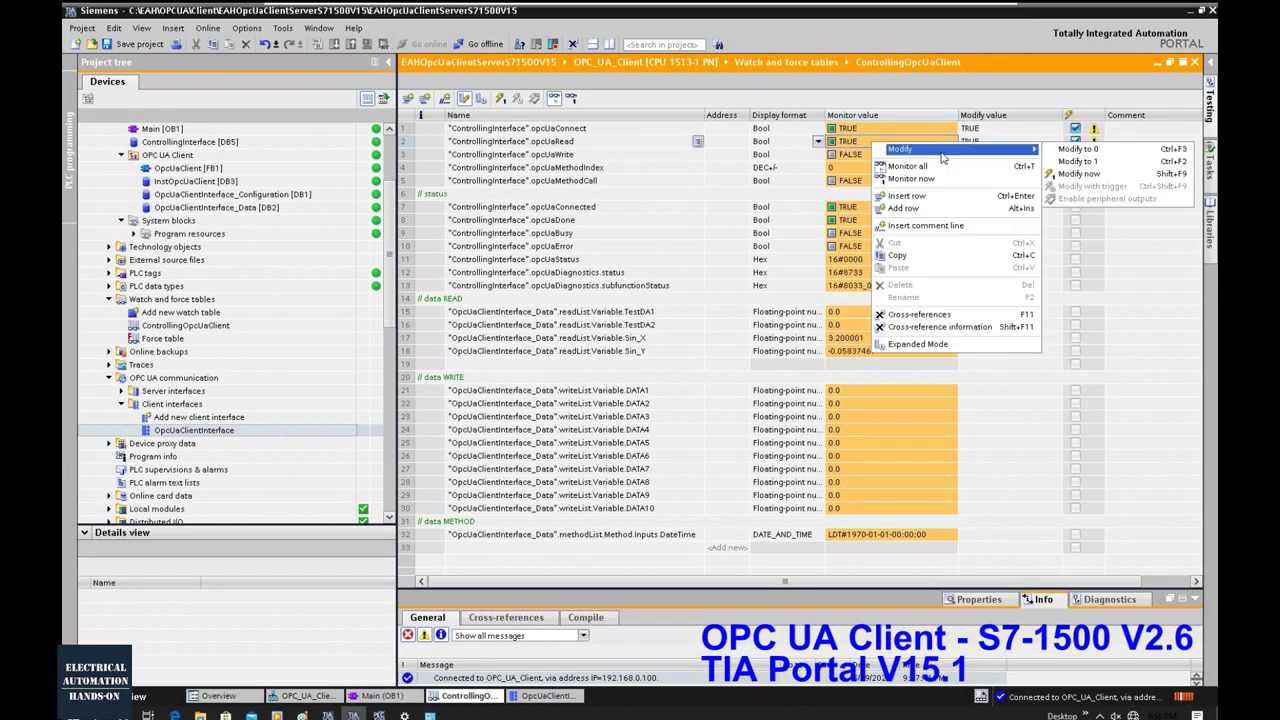
left_click(1080, 152)
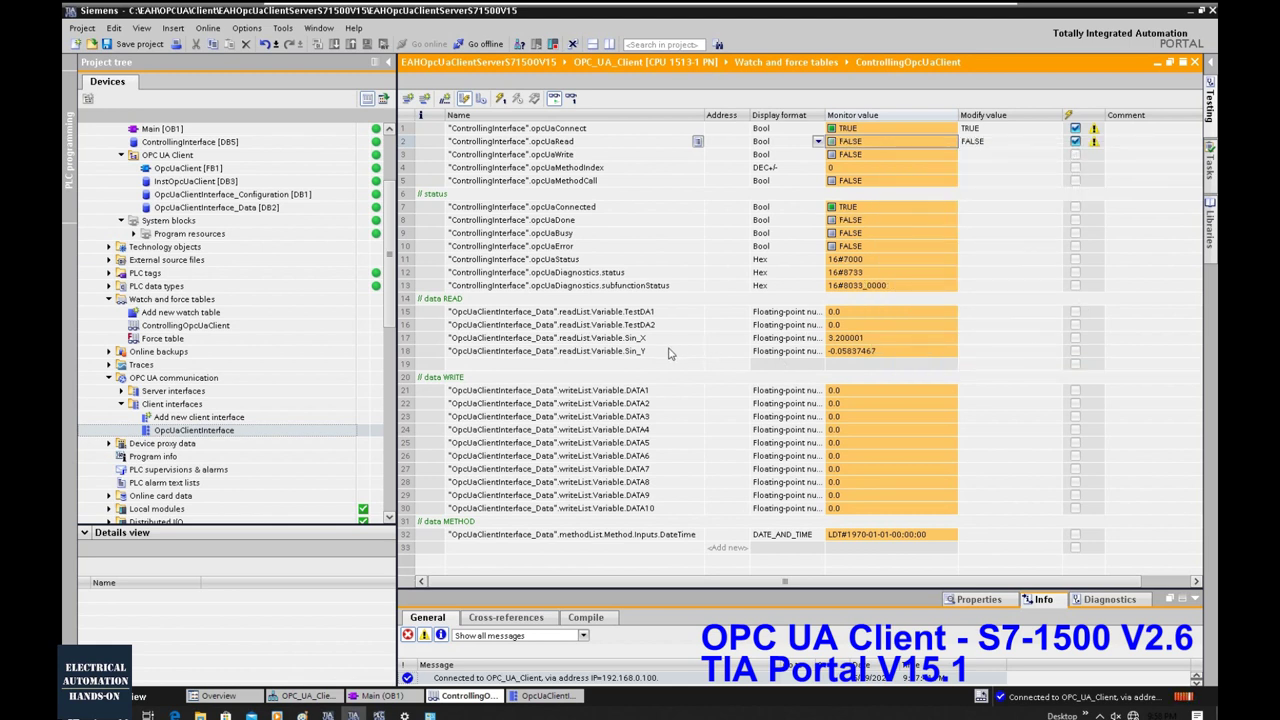
right_click(884, 143)
mouse_move(956, 150)
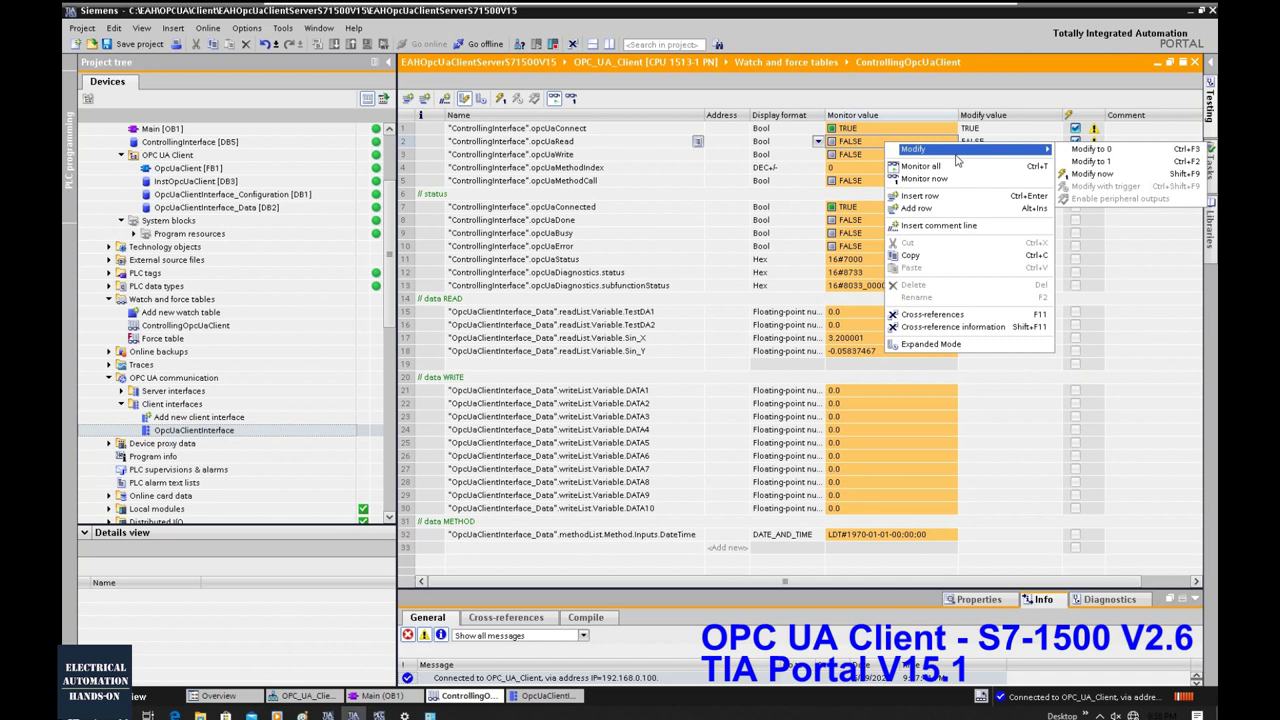
left_click(1092, 161)
right_click(924, 150)
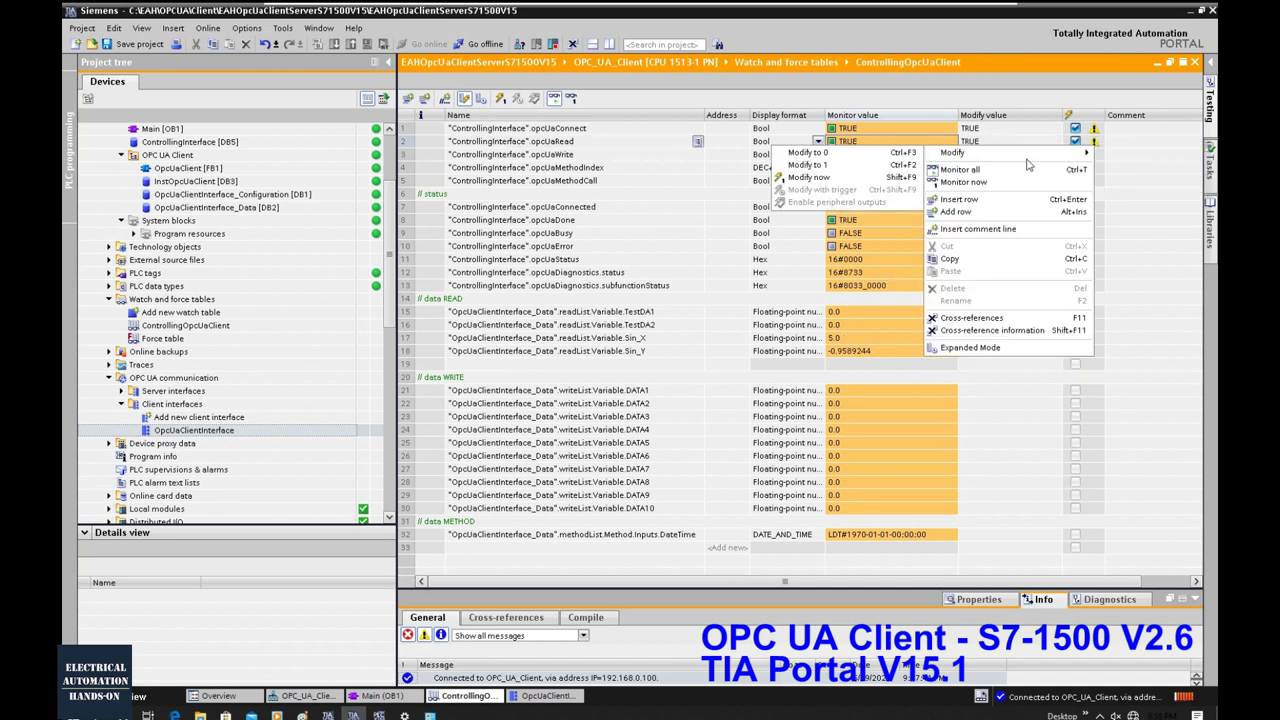
left_click(970, 156)
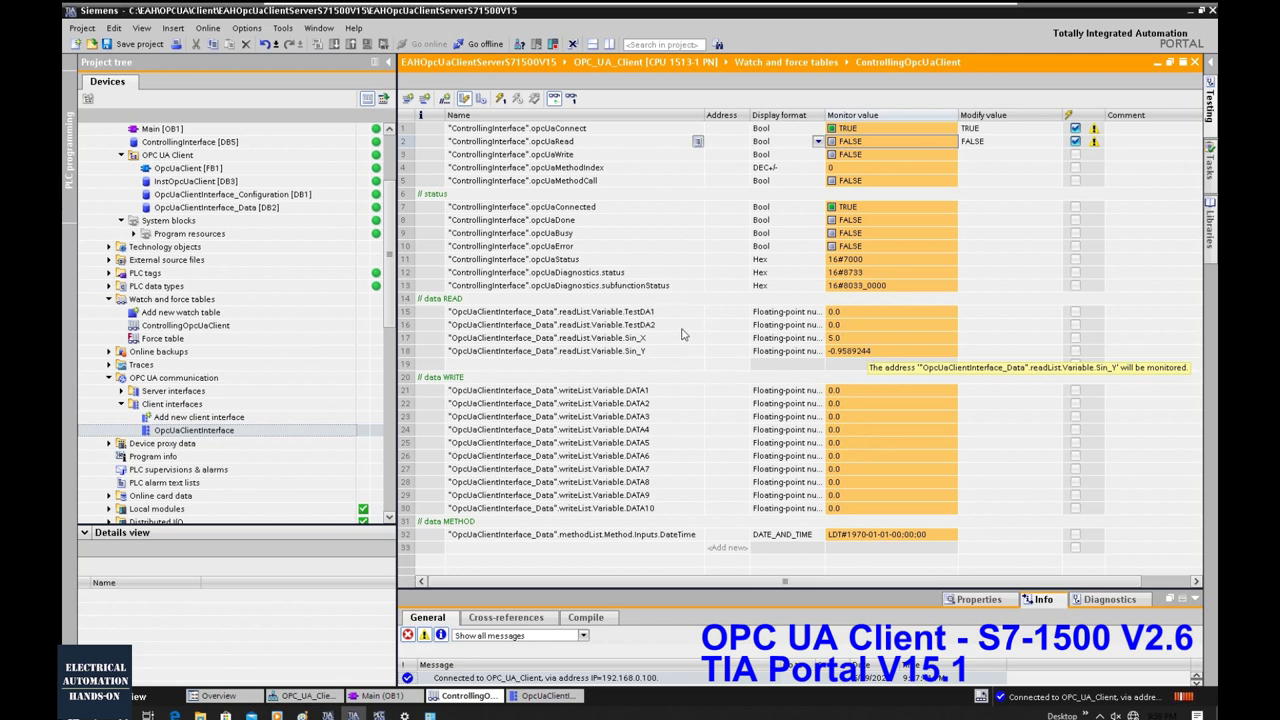
Bring up the S7-1200 server project window and place it so the client watch table's control rows stay visible.
left_click(379, 715)
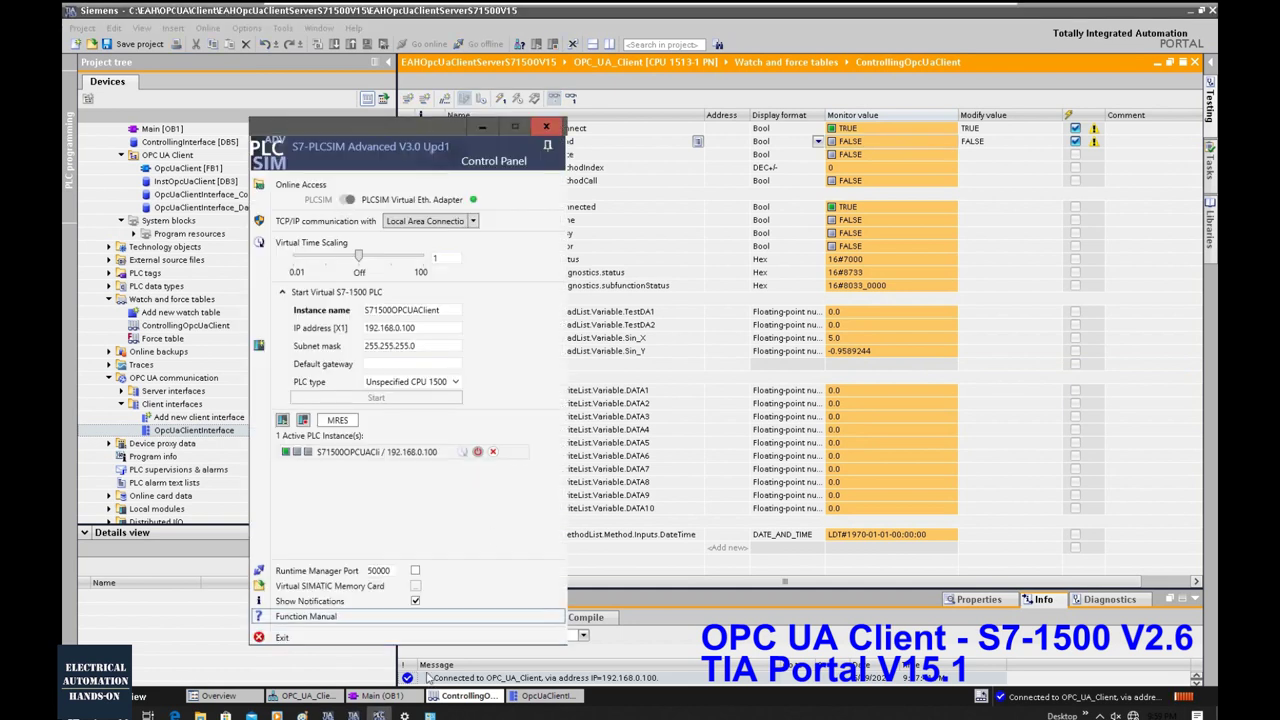
left_click(482, 127)
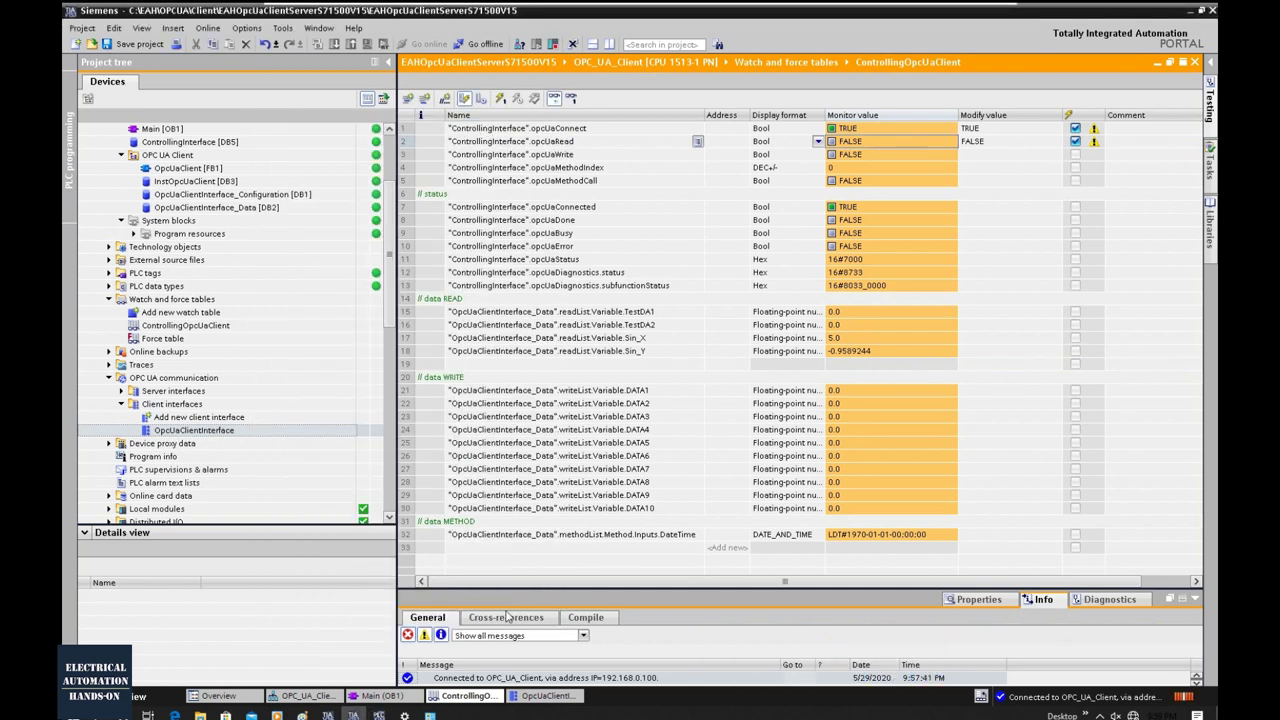
left_click(327, 715)
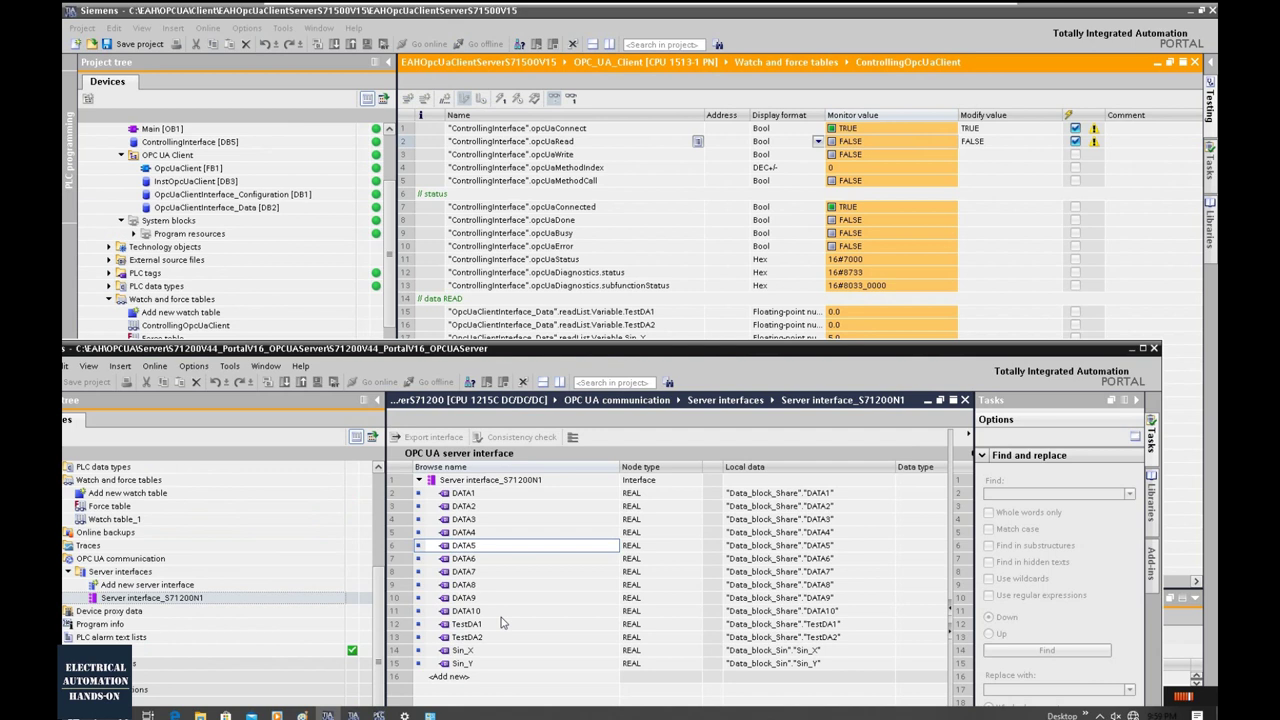
left_click_drag(640, 356, 890, 199)
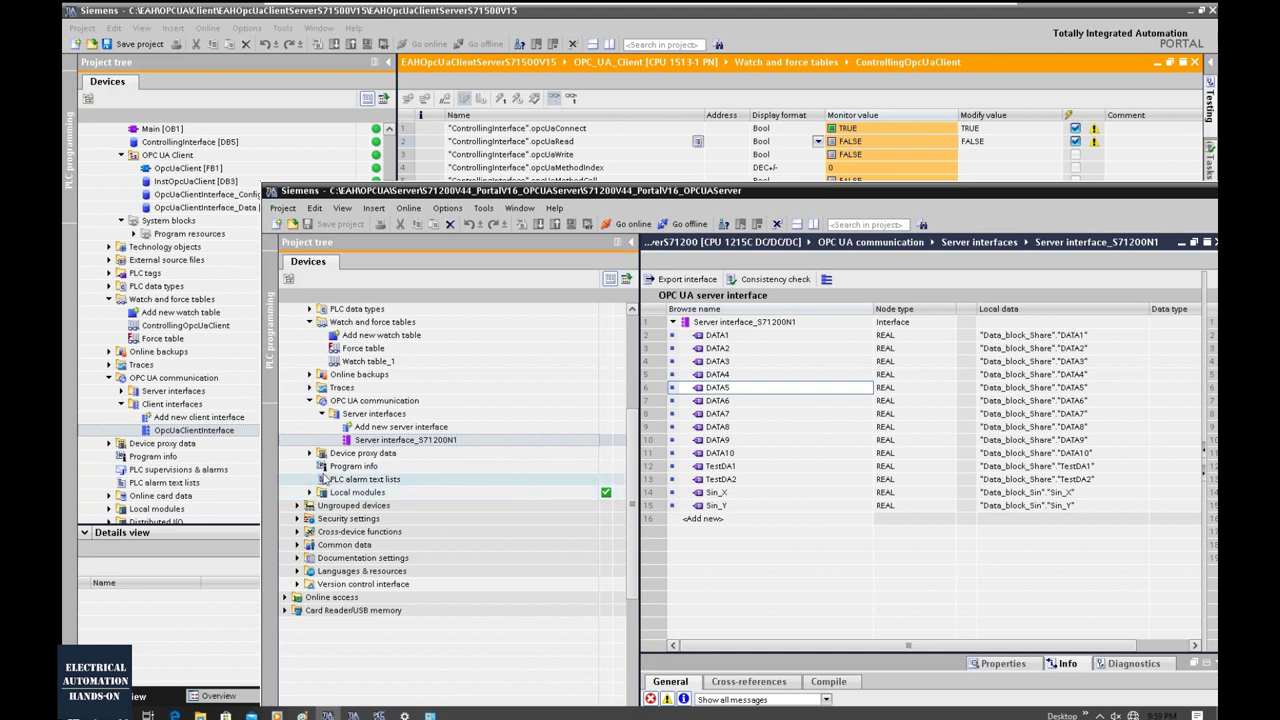
Monitor all values in the server's Watch table_1 and modify "Data_block_Share".TestDA1 to 110.0 and TestDA2 to 200.0.
double_click(362, 361)
left_click(797, 278)
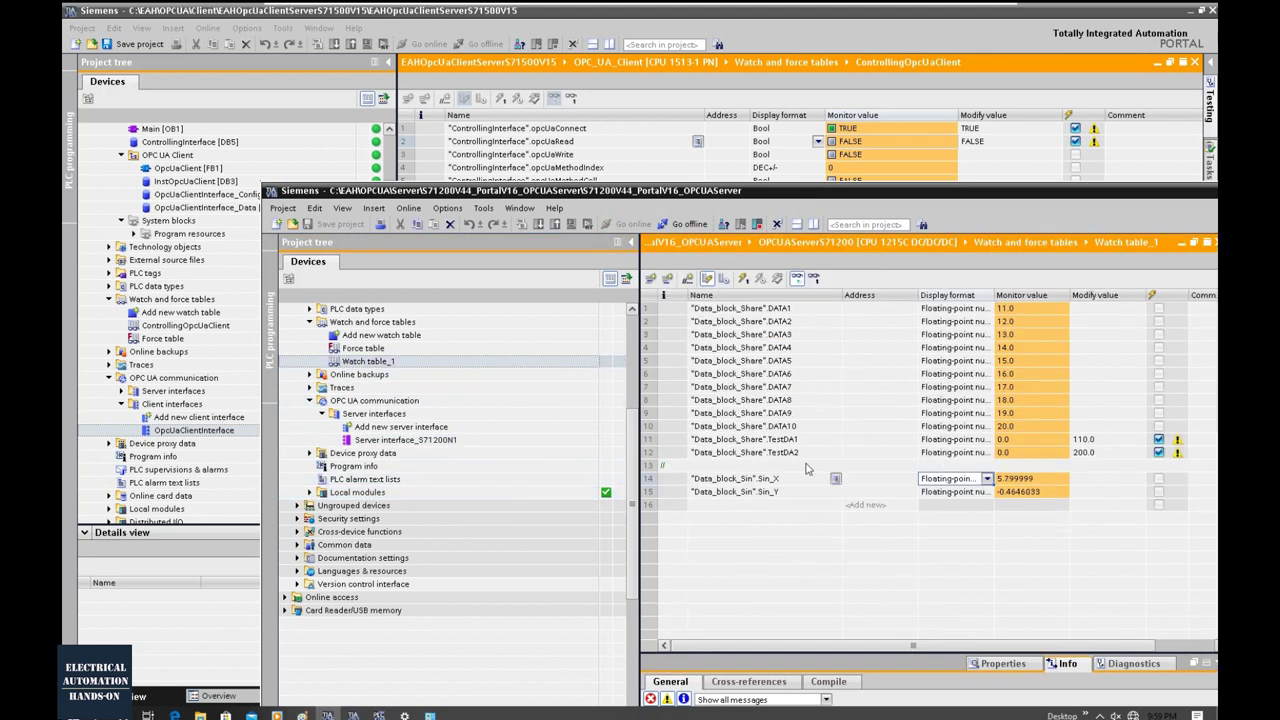
left_click(1136, 452)
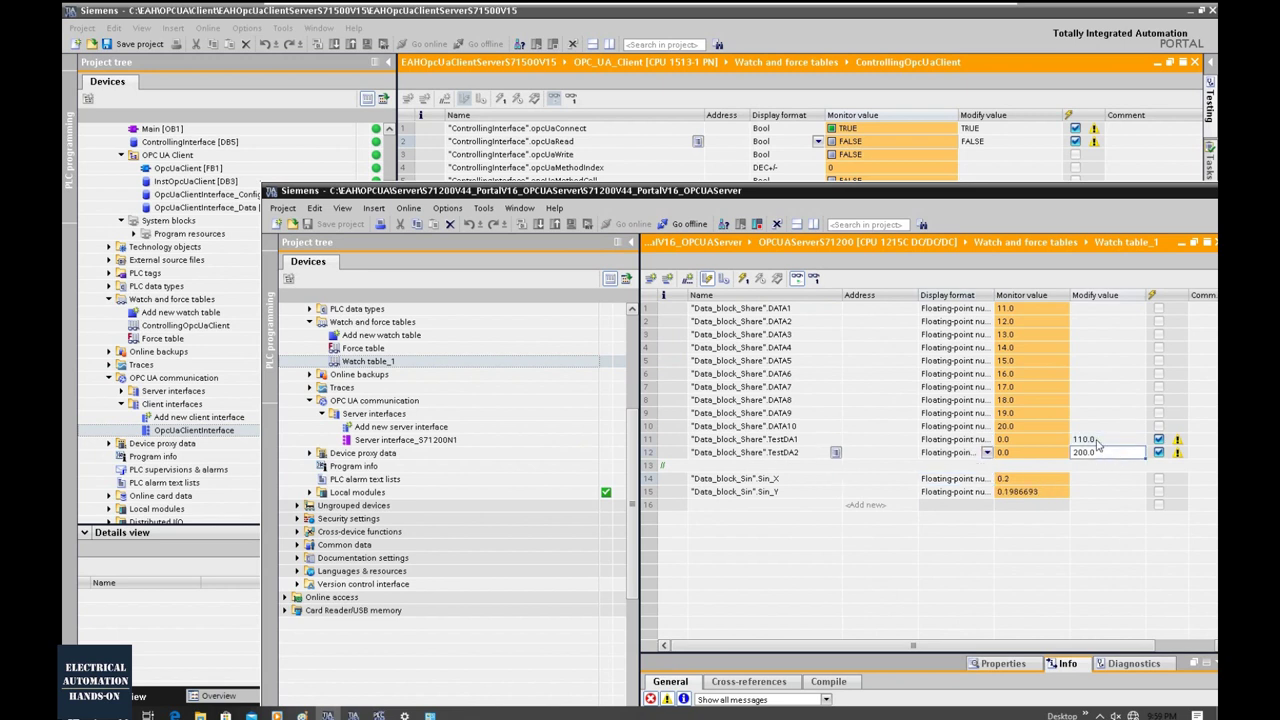
left_click(742, 279)
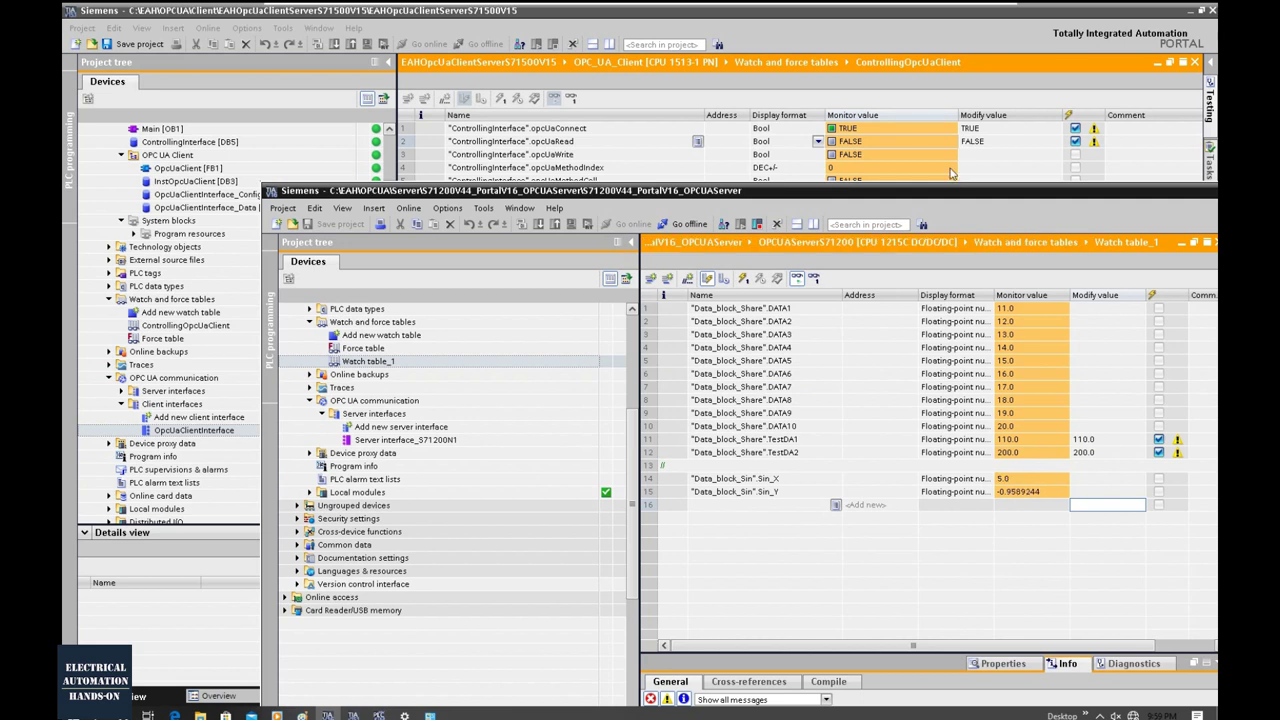
Move the server project window off the client watch table and modify "ControllingInterface".opcUaRead to 1.
left_click_drag(905, 191, 1041, 361)
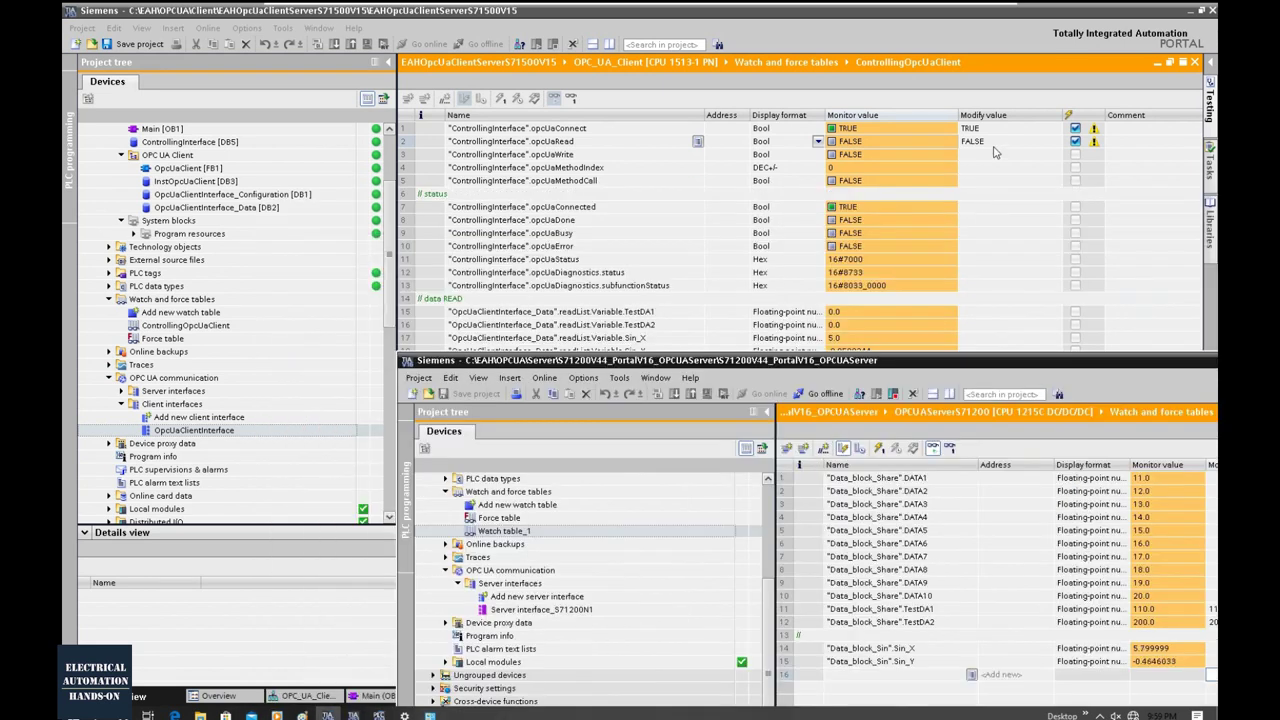
left_click(906, 146)
right_click(906, 146)
mouse_move(912, 149)
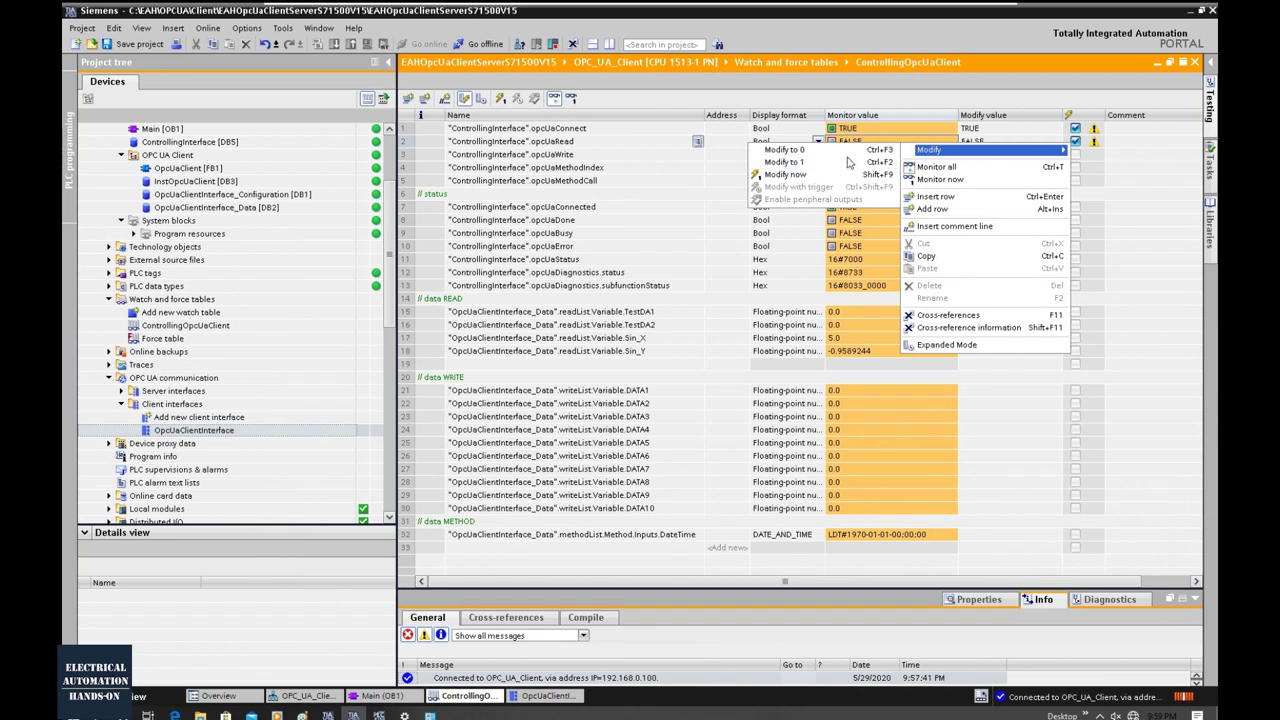
left_click(847, 162)
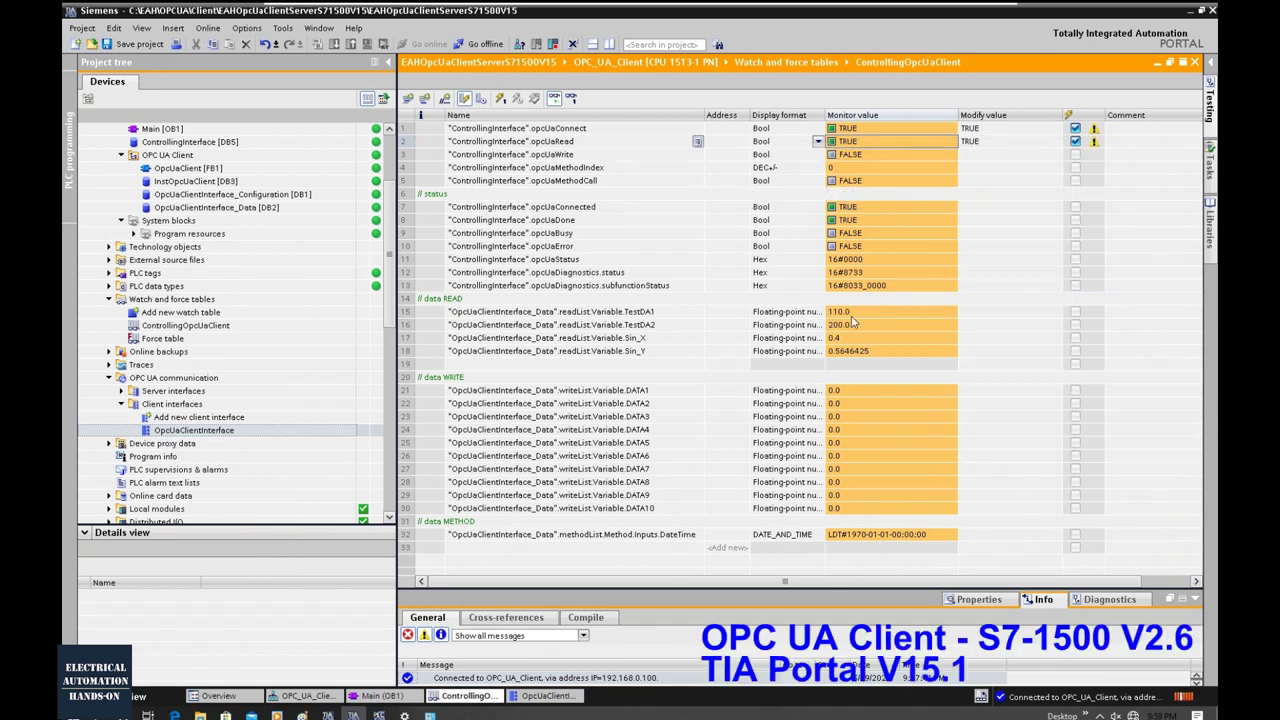
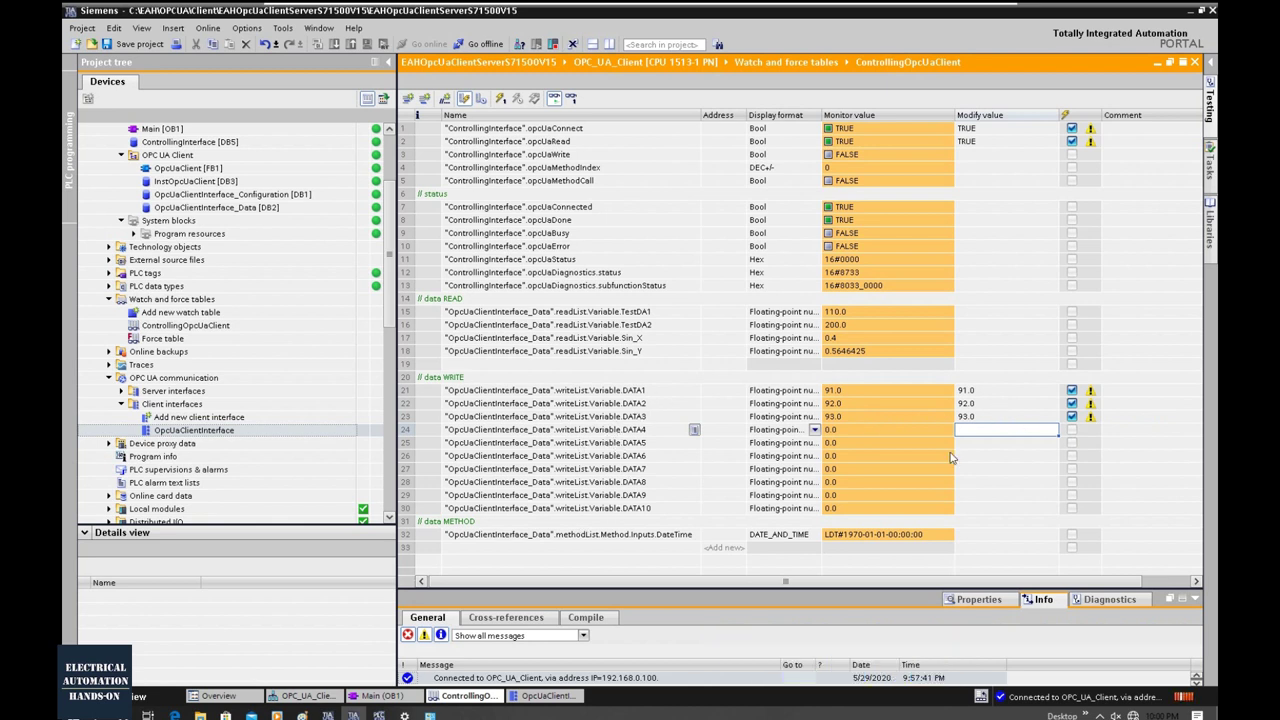
Bring up the server's Watch table_1 and place its window so the client's control, status and first write rows stay visible.
left_click(328, 716)
left_click(918, 583)
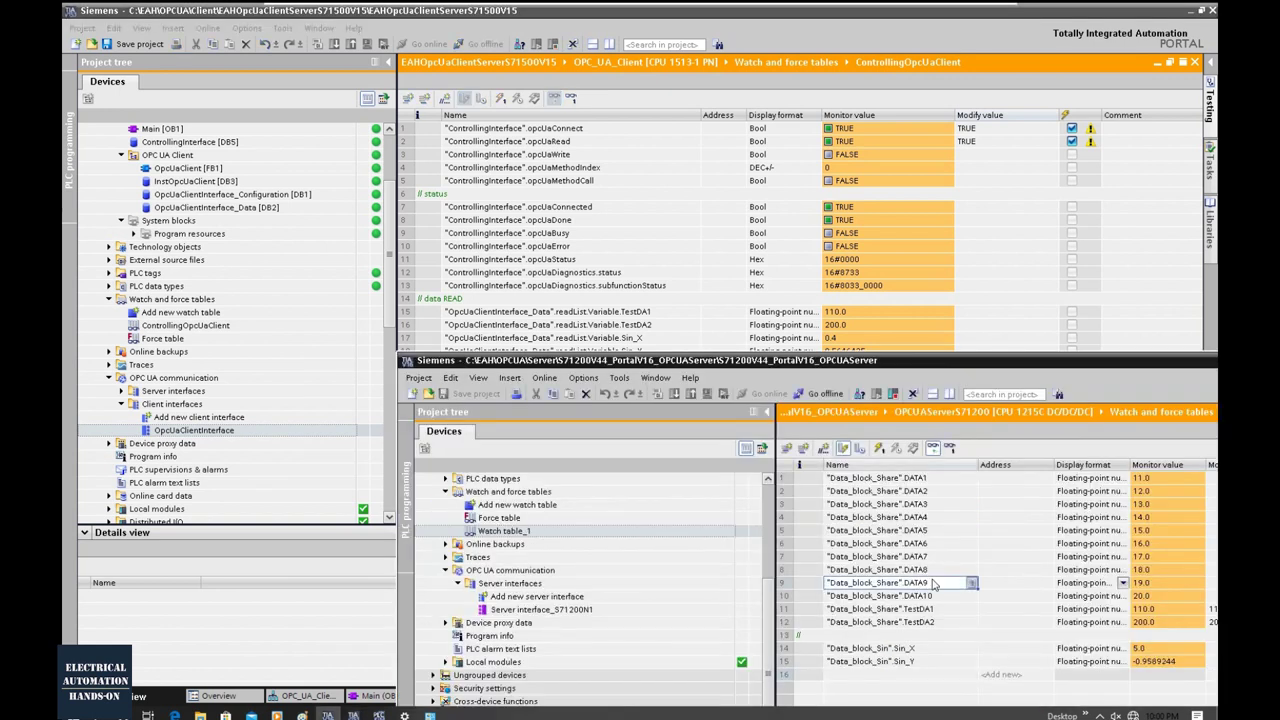
left_click_drag(1042, 369, 909, 352)
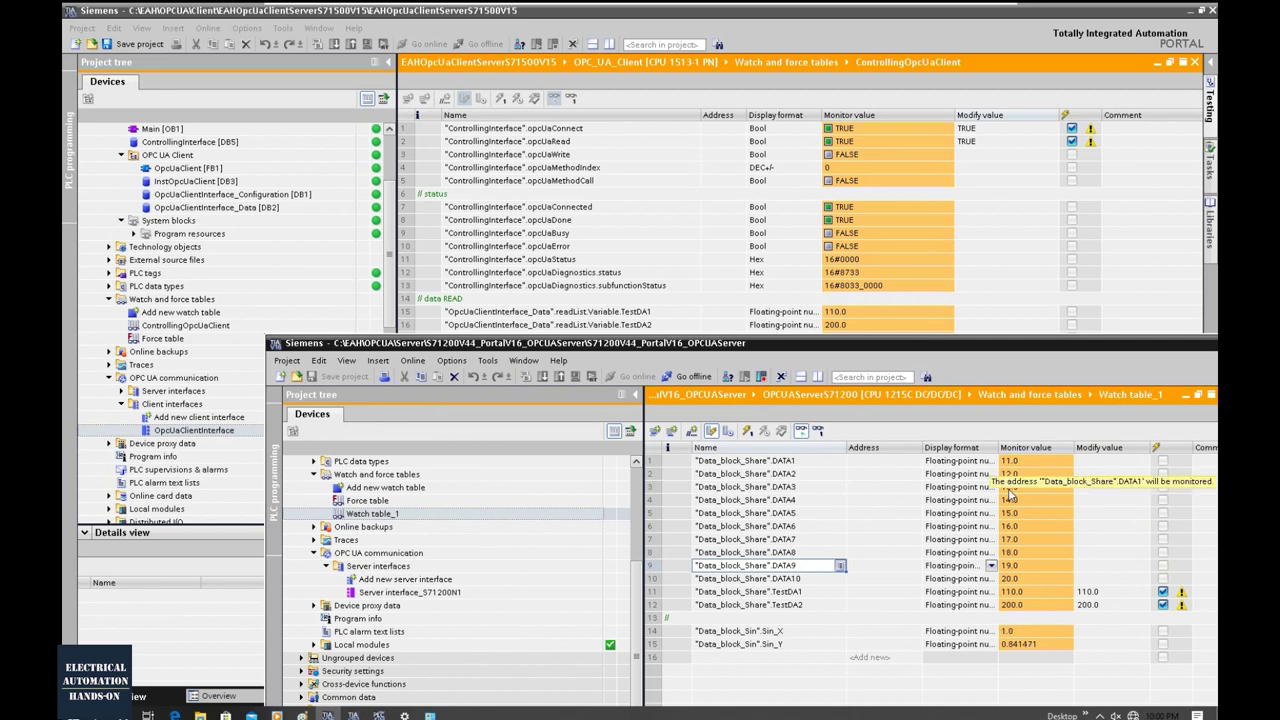
left_click_drag(995, 343, 1013, 425)
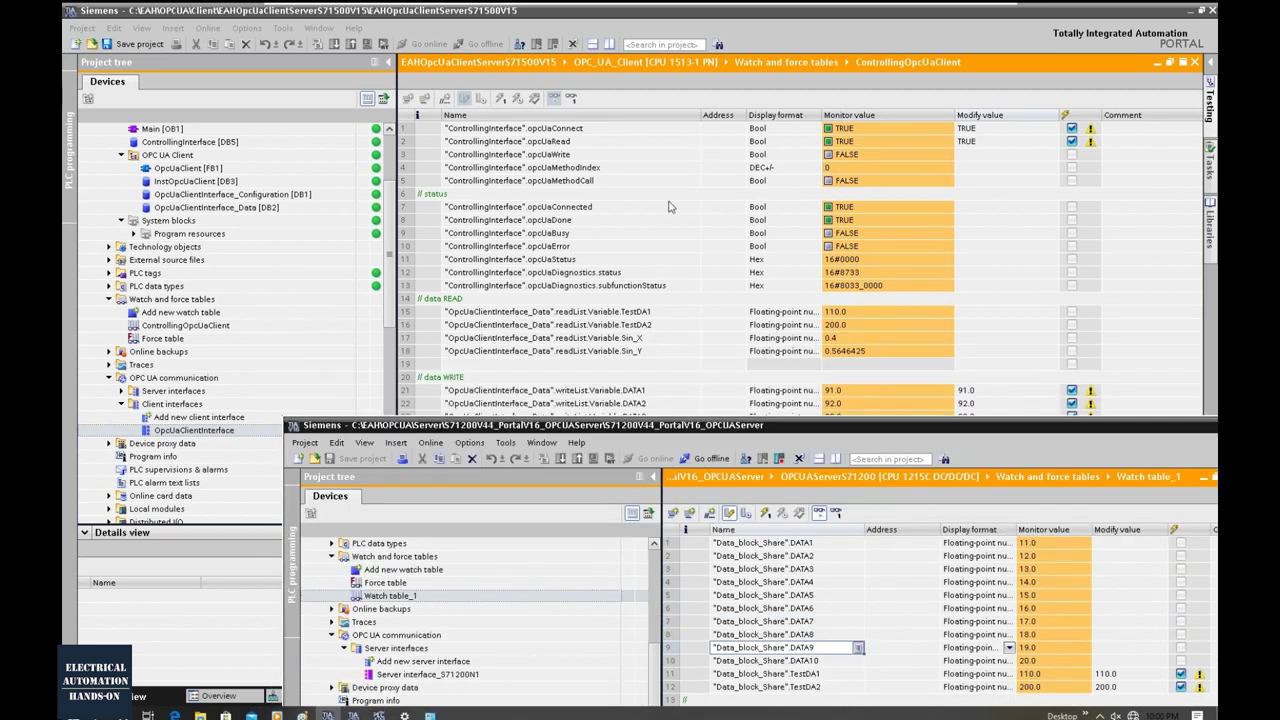
Modify "ControllingInterface".opcUaRead to 0, and run a write cycle with "ControllingInterface".opcUaWrite that returns it to 0.
right_click(848, 145)
key("ctrl+F3")
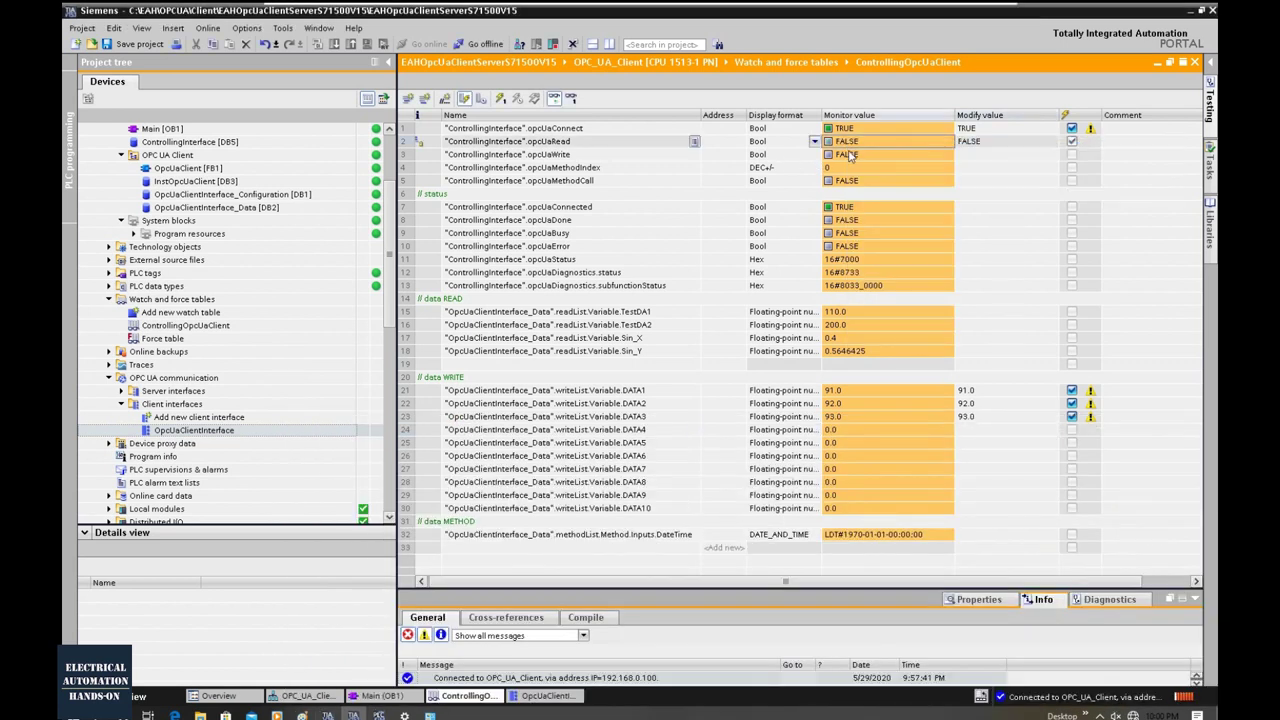
left_click(842, 156)
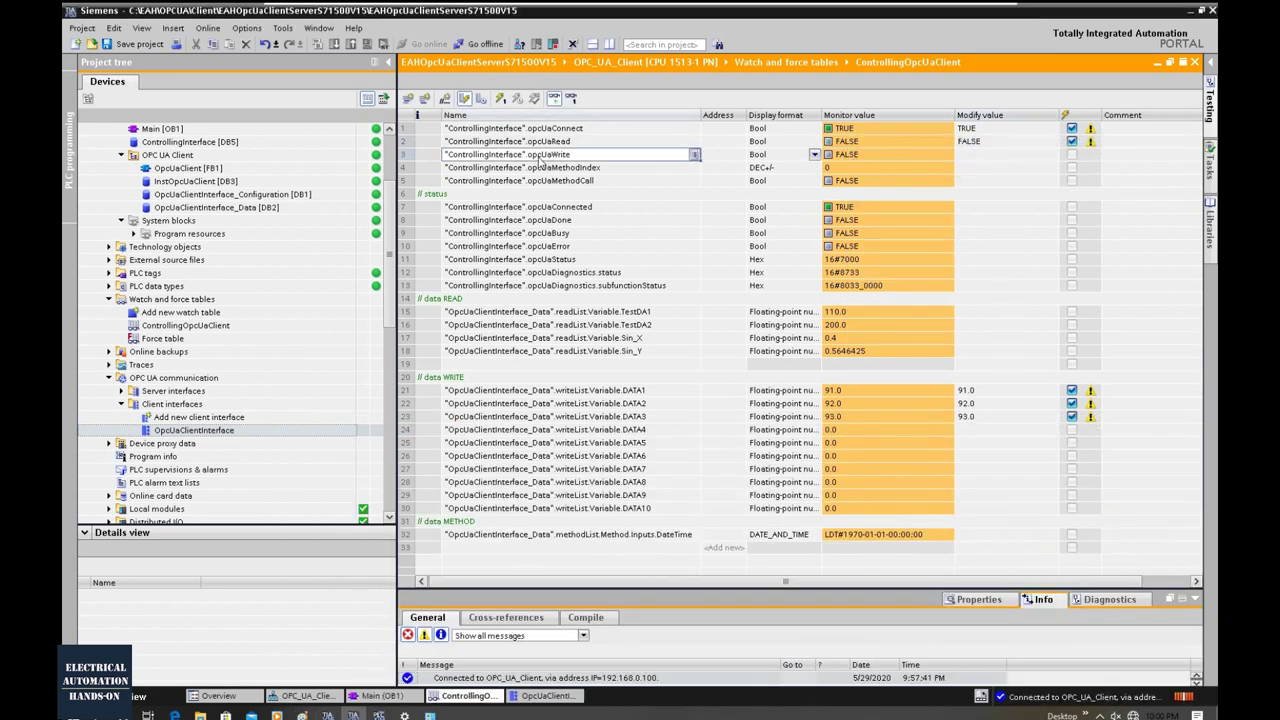
right_click(838, 158)
left_click(1075, 180)
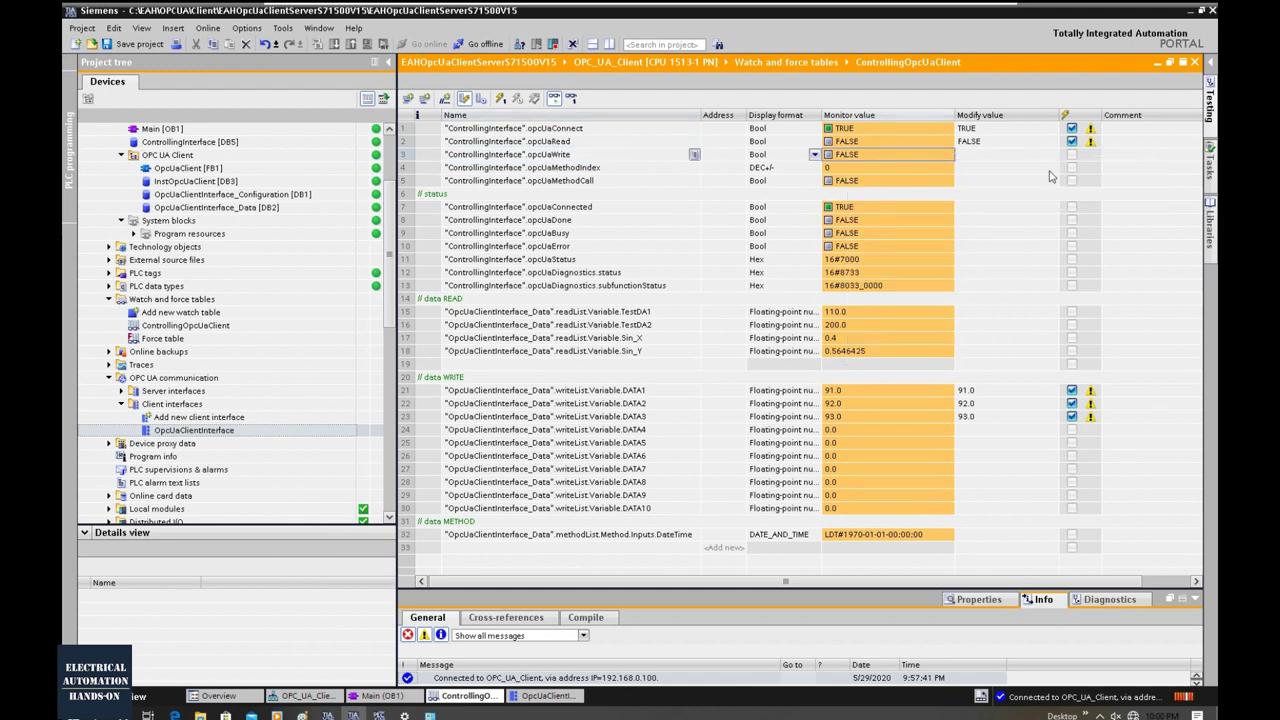
right_click(895, 155)
mouse_move(1040, 163)
left_click(1100, 192)
Bring the server's Watch table_1 back to the front to check the "Data_block_Share" DATA values after the write.
mouse_move(327, 715)
left_click(327, 655)
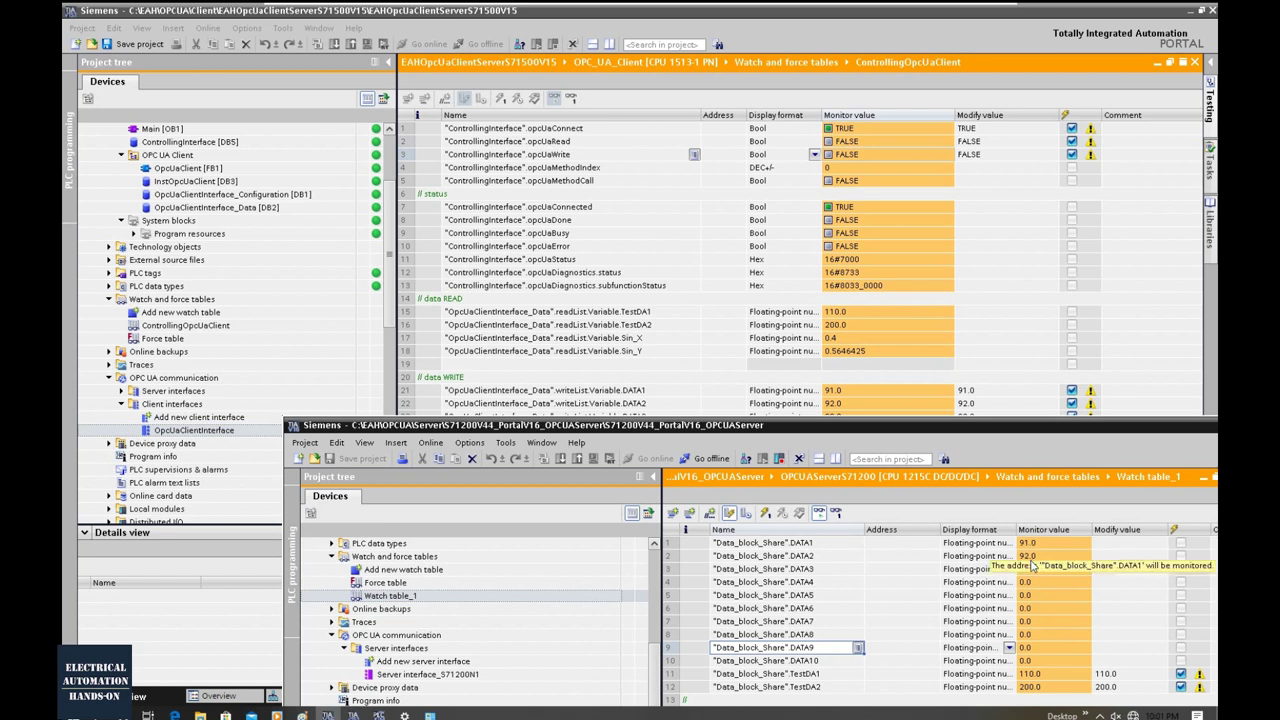
left_click_drag(1020, 438, 1002, 495)
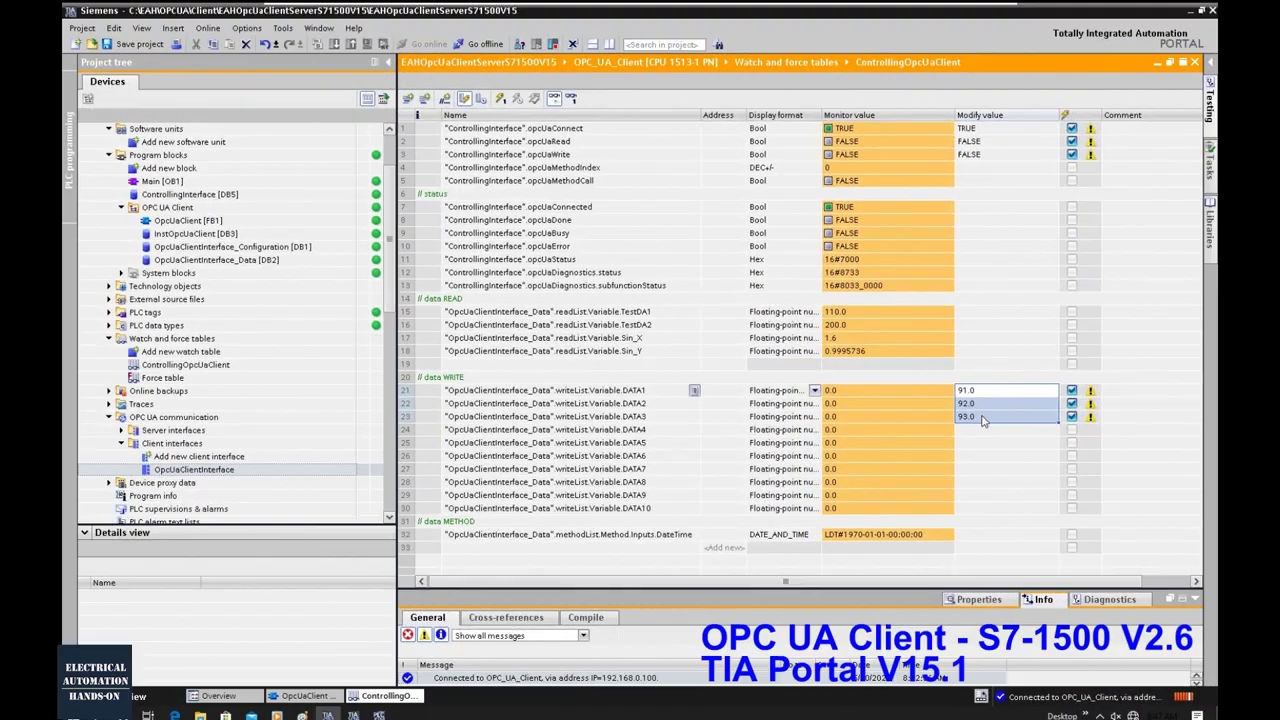
Open OpcUaClientInterface and examine the nodes in its readList and writeList.
left_click(975, 469)
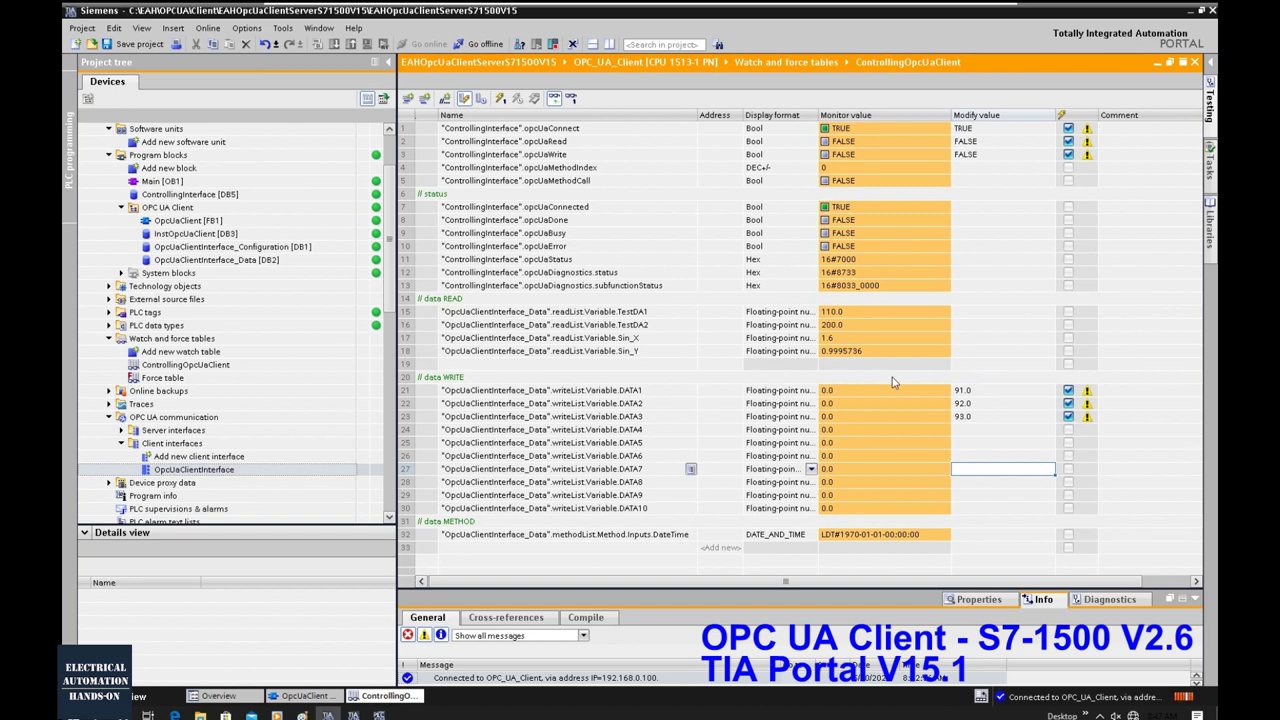
left_click(211, 474)
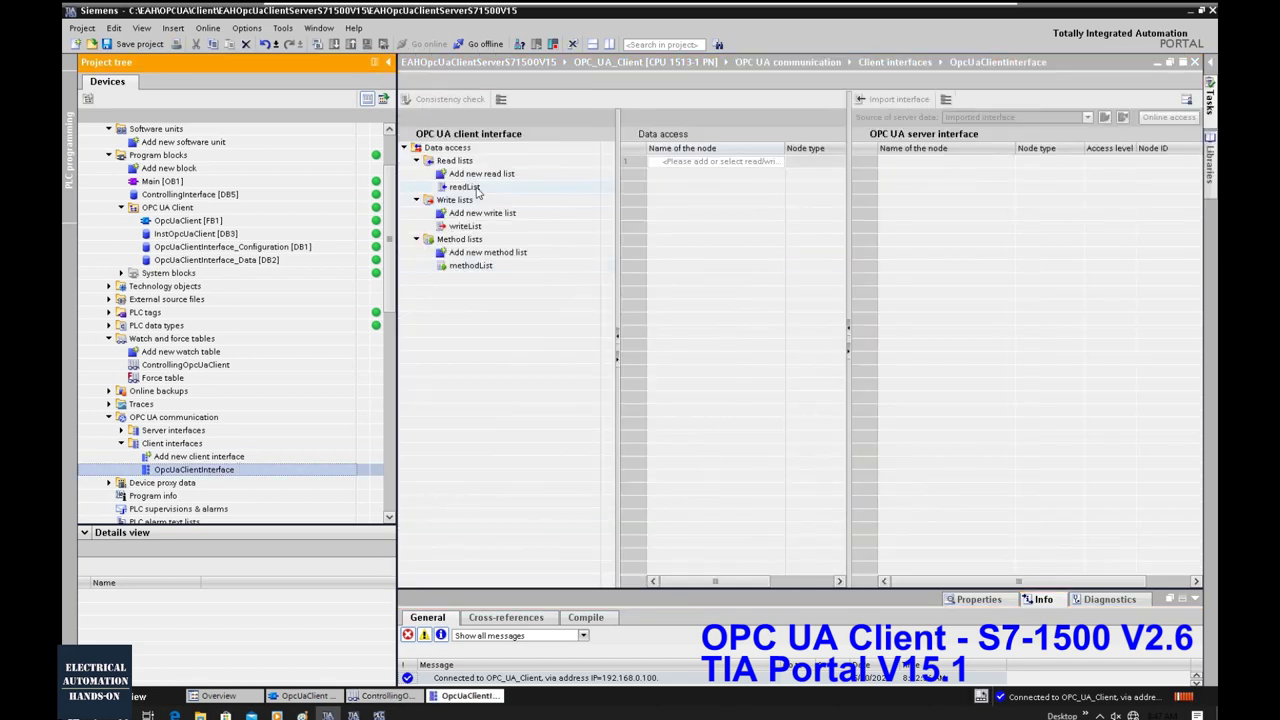
left_click(476, 190)
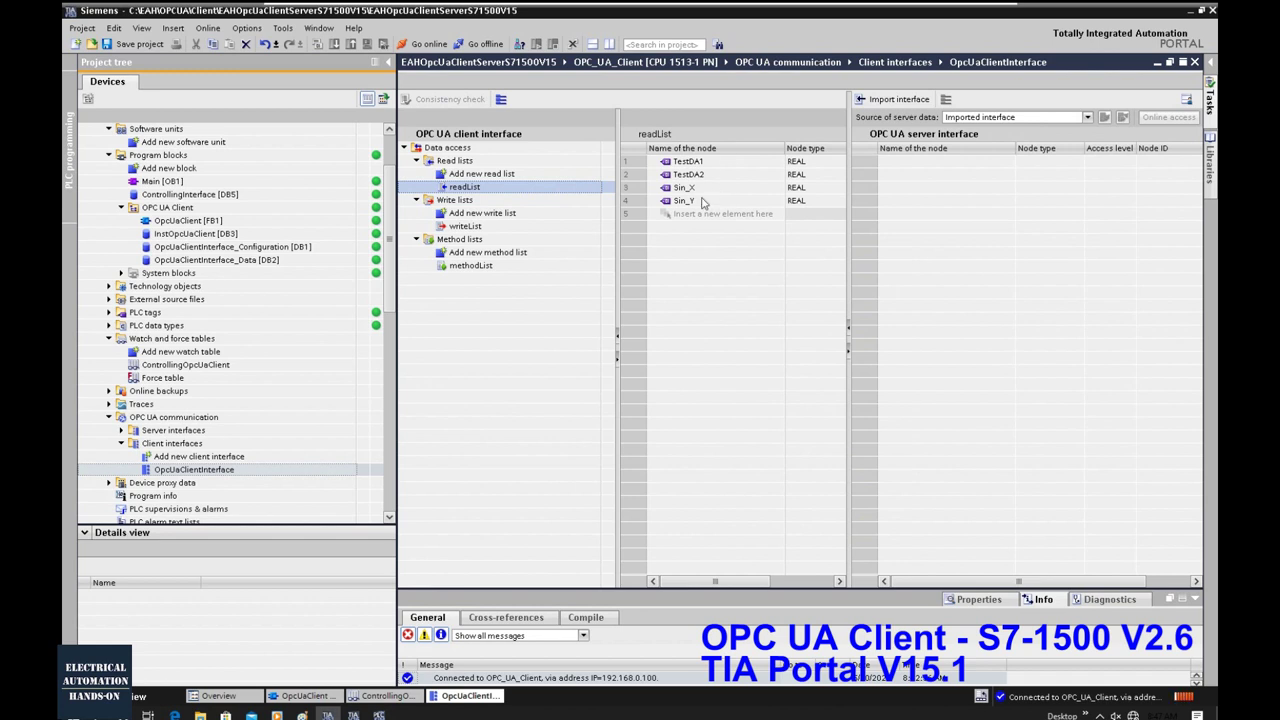
left_click(474, 228)
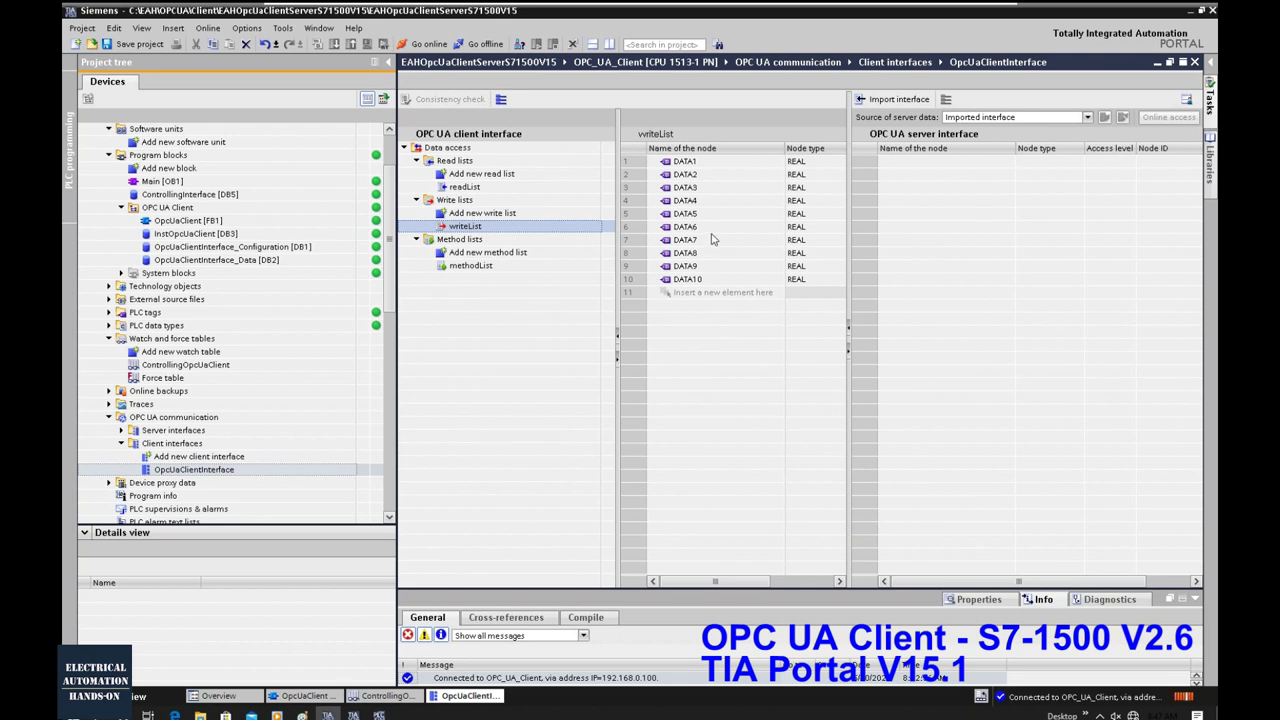
Close the online connection to the OPC_UA_Client device.
left_click(484, 44)
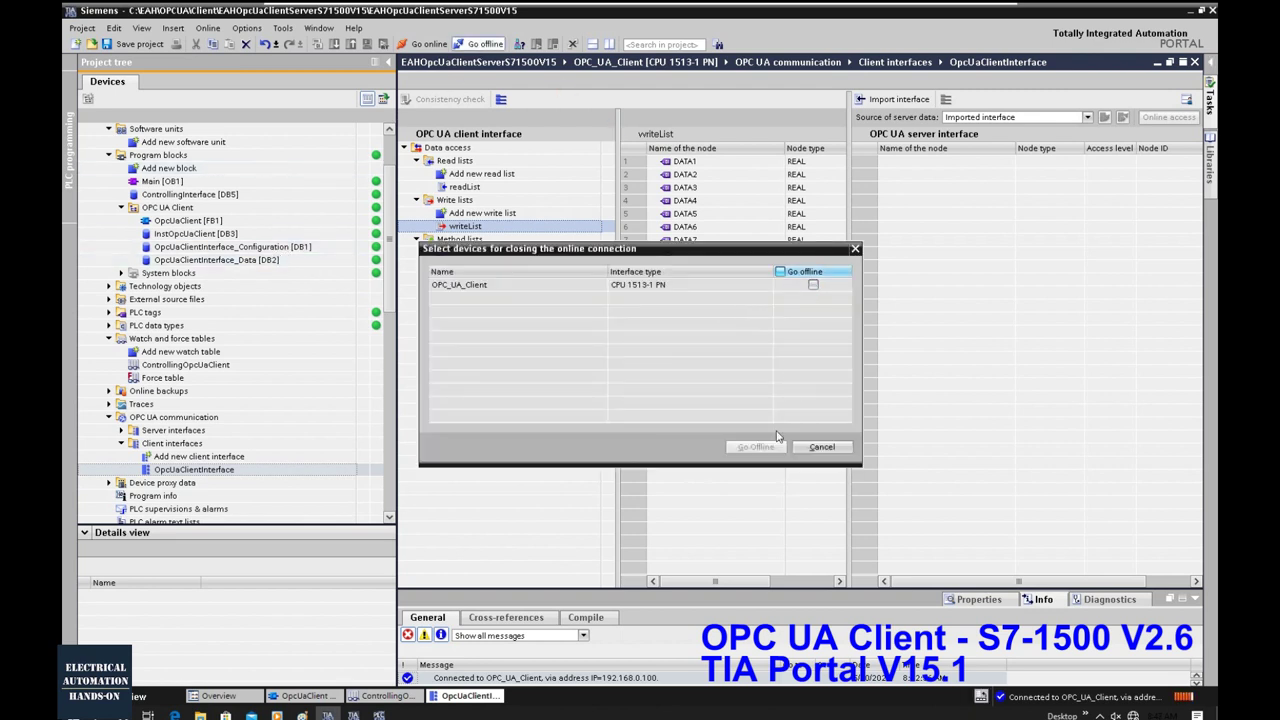
left_click(780, 272)
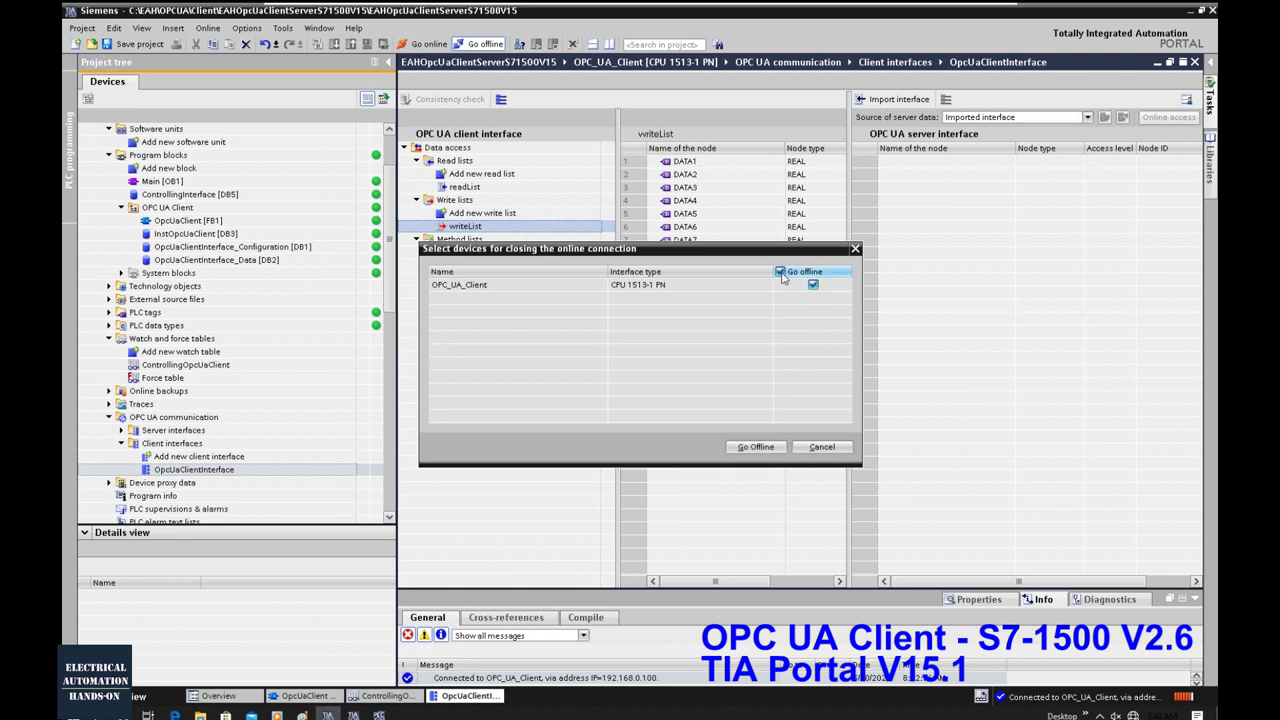
left_click(755, 446)
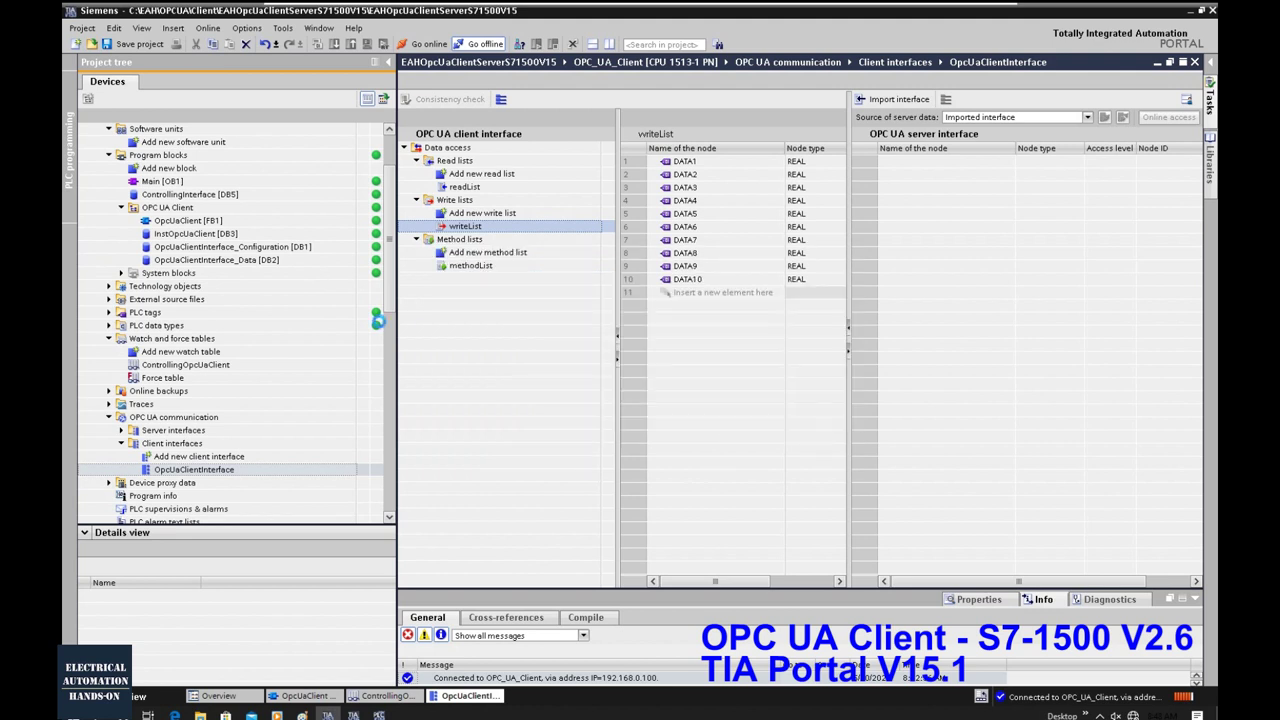
Open the OpcUaClientInterface_Data [DB2] block and expand the Variable structures under readList and writeList.
double_click(232, 260)
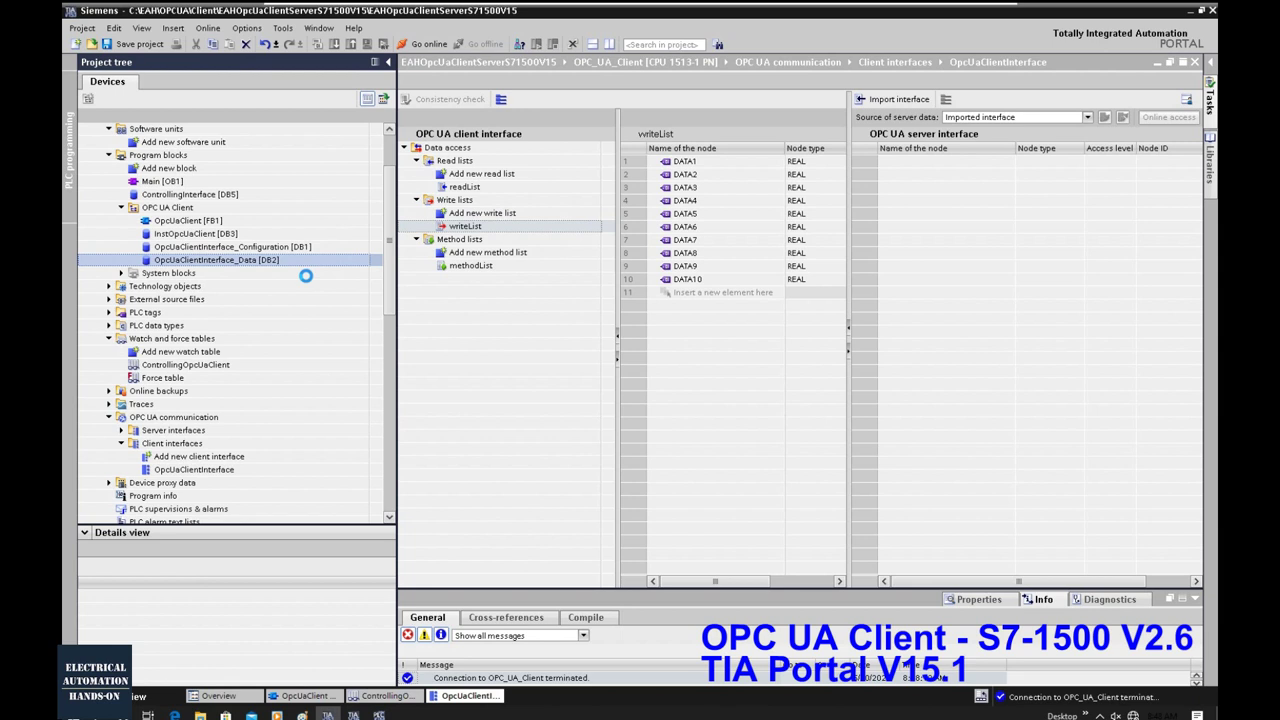
left_click(446, 157)
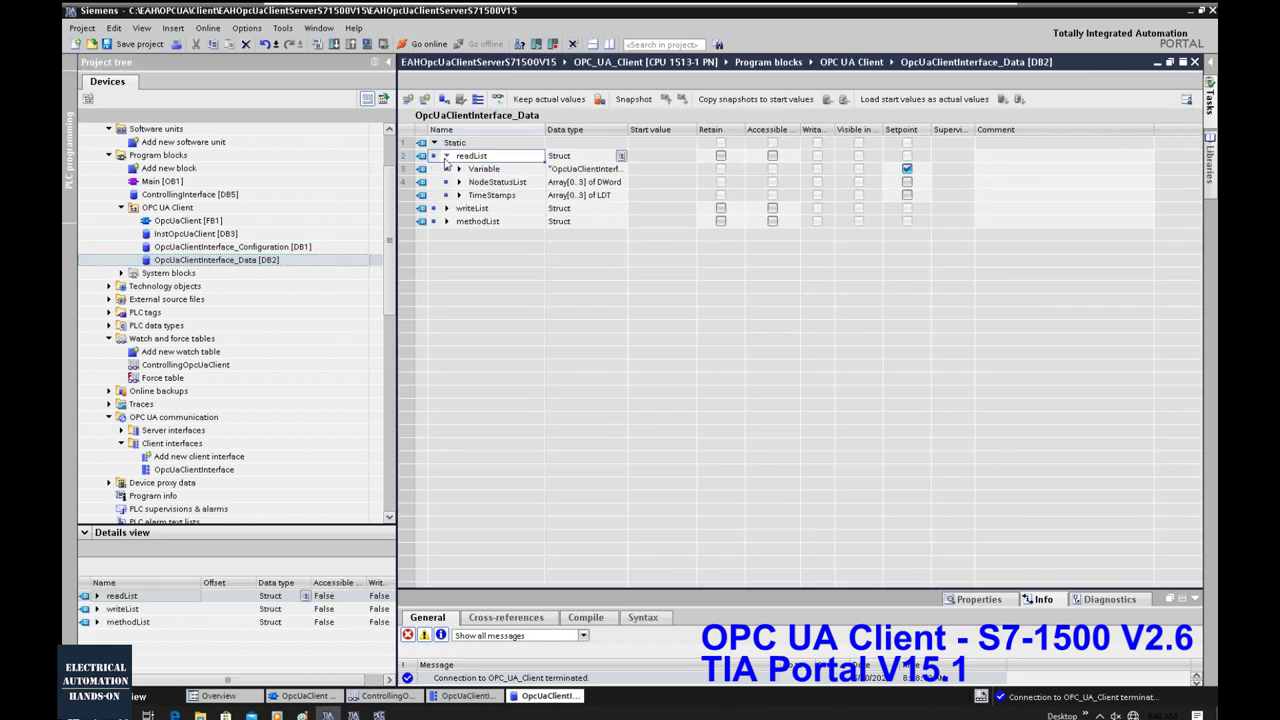
left_click(459, 169)
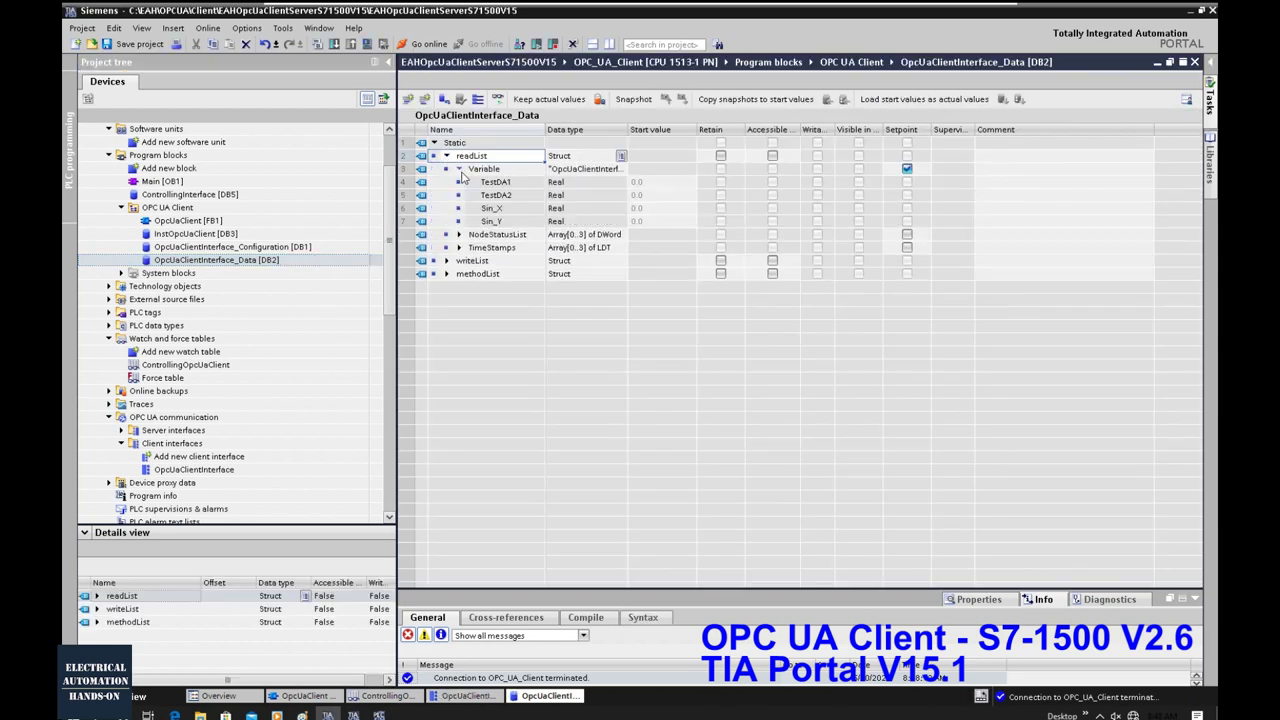
left_click(446, 261)
left_click(459, 274)
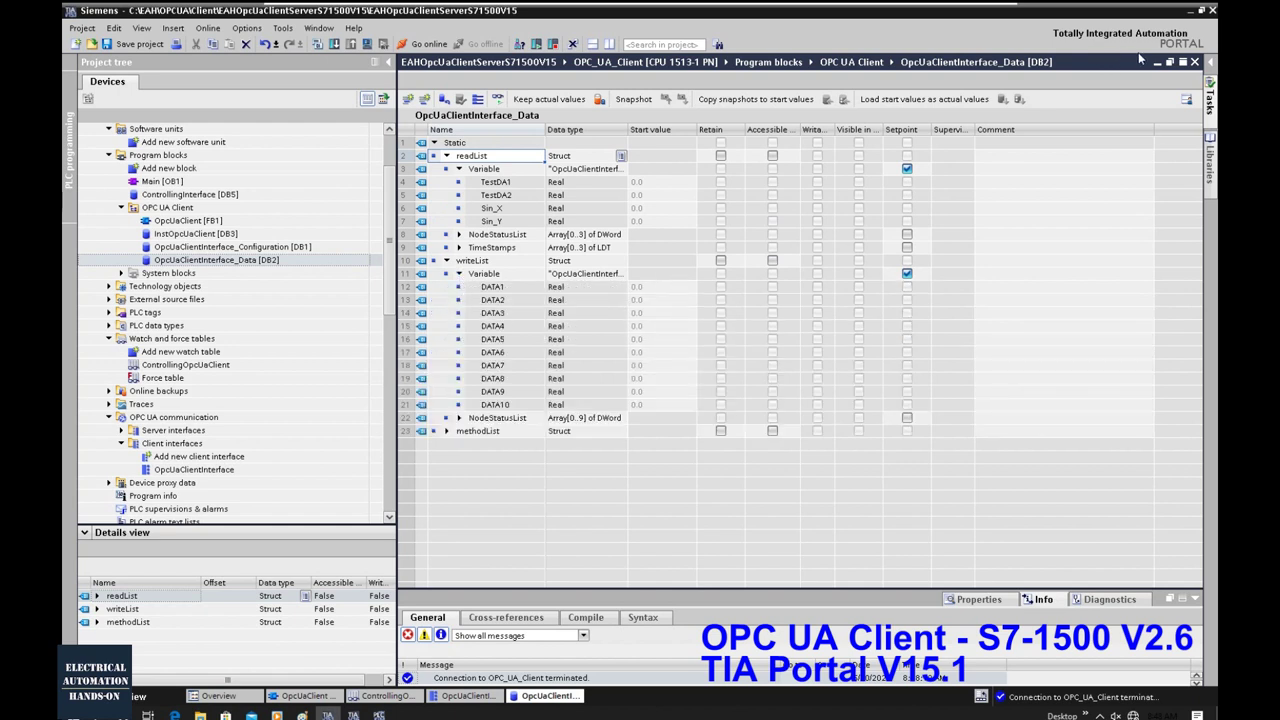
Float the OpcUaClientInterface_Data editor and place it over the client interface editor, leaving the list tree visible.
left_click(1169, 62)
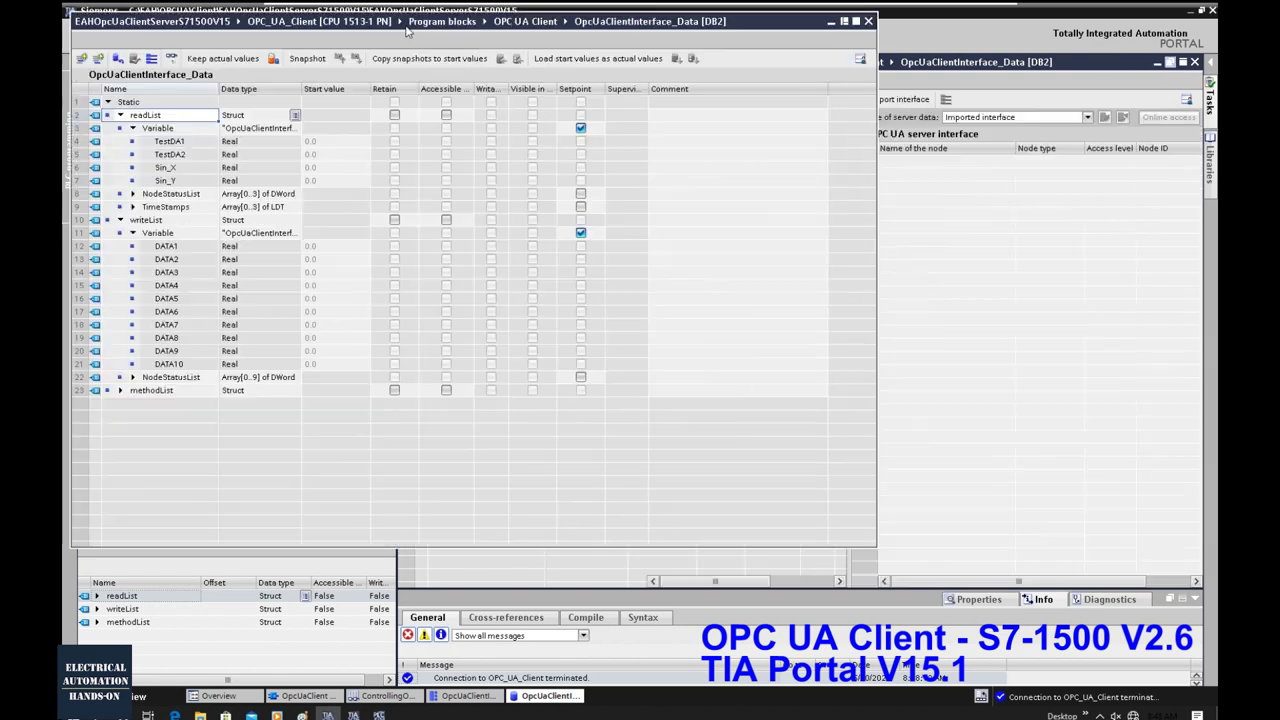
left_click_drag(406, 30, 1080, 163)
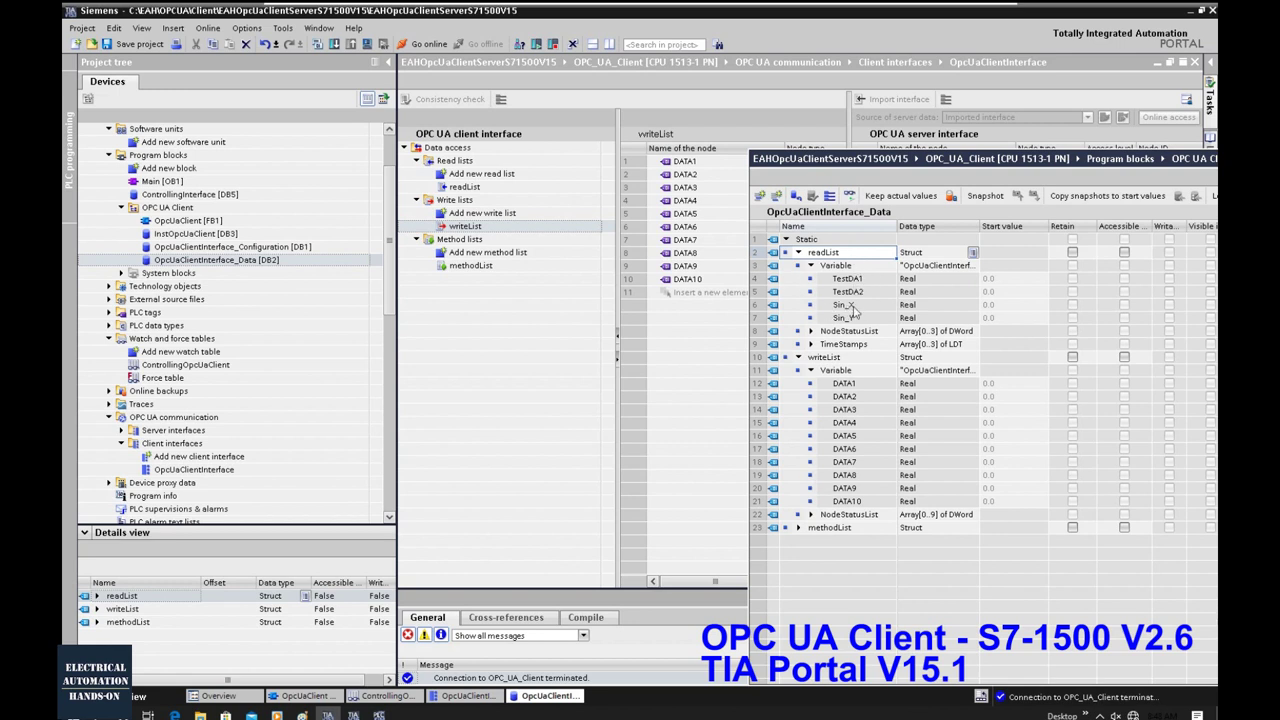
left_click(688, 385)
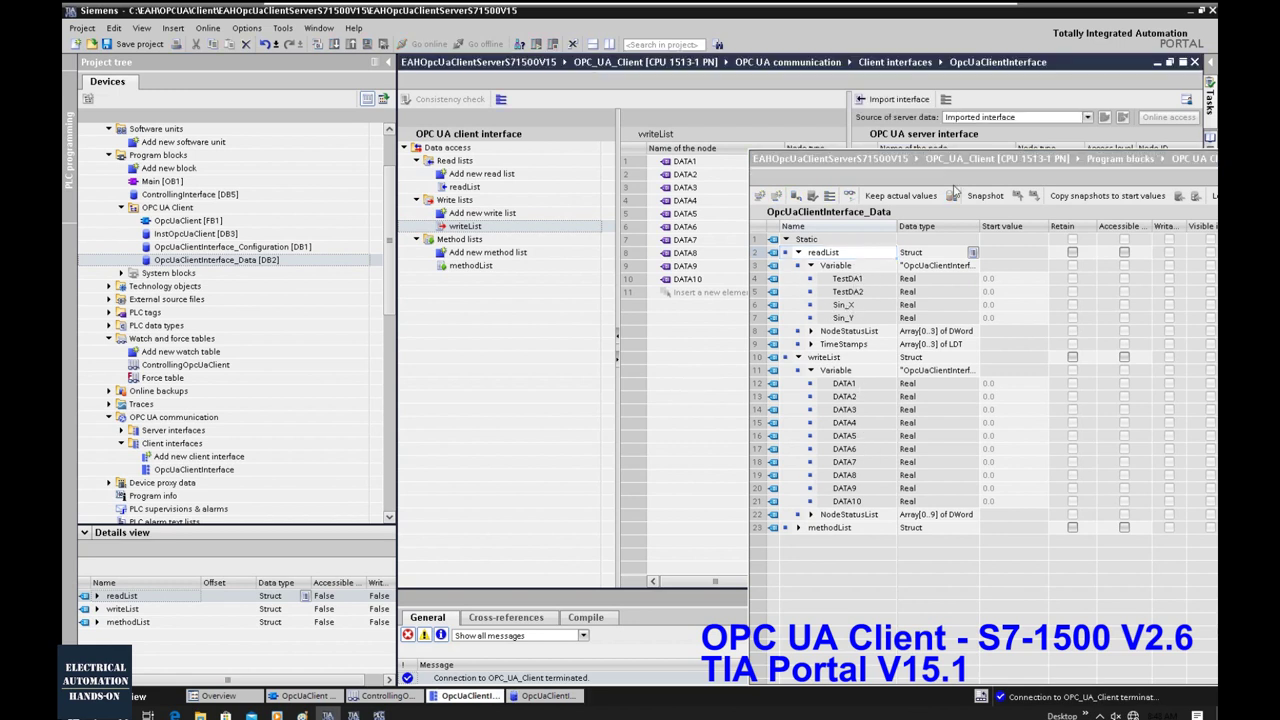
left_click_drag(985, 163, 820, 193)
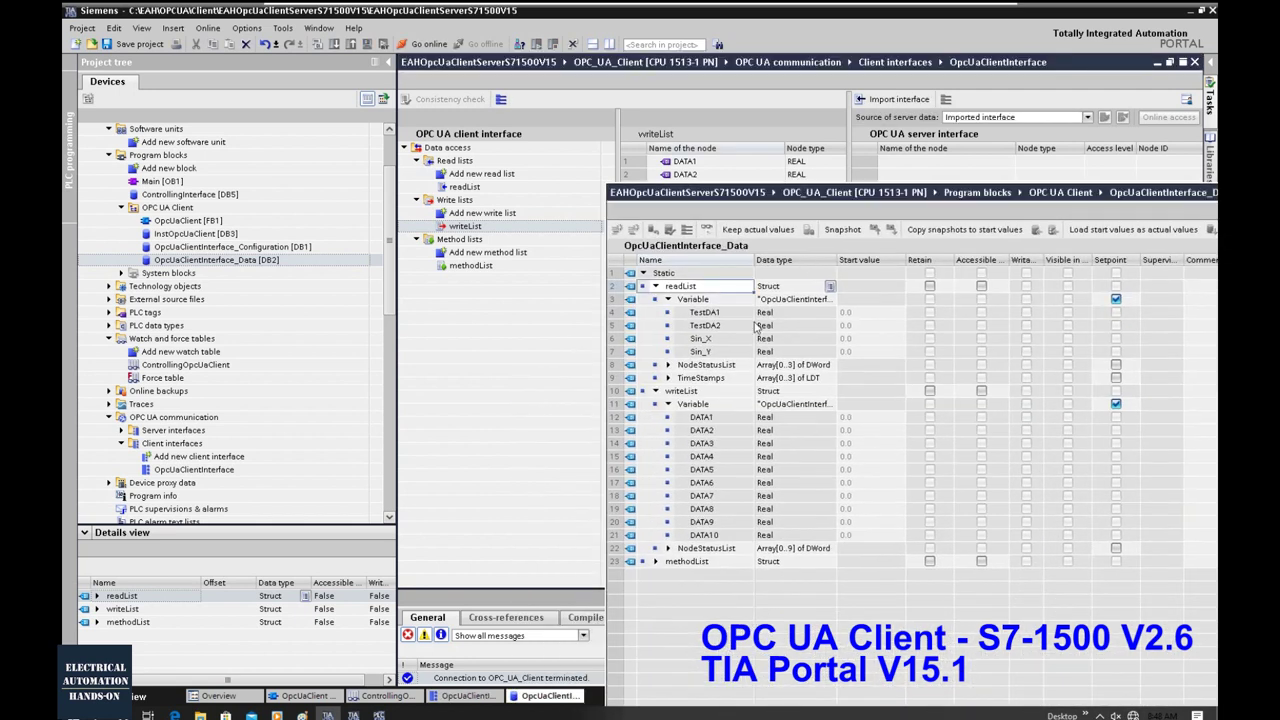
left_click(713, 353)
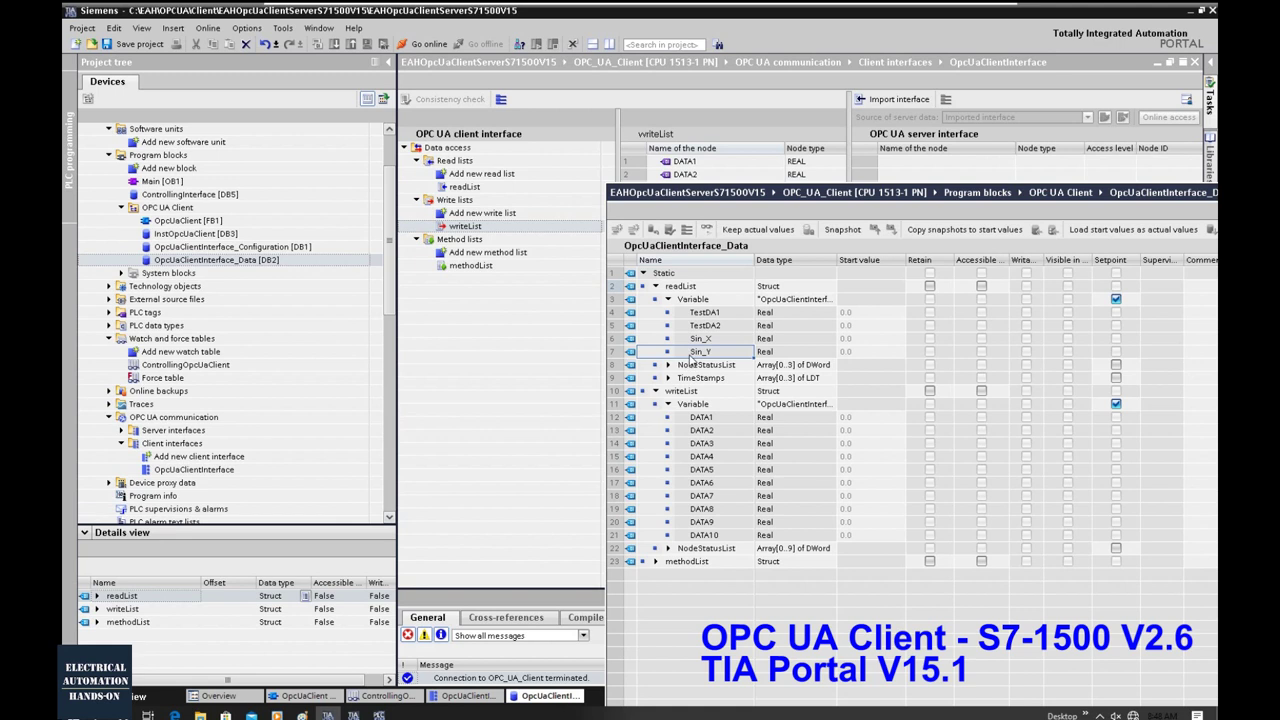
right_click(689, 357)
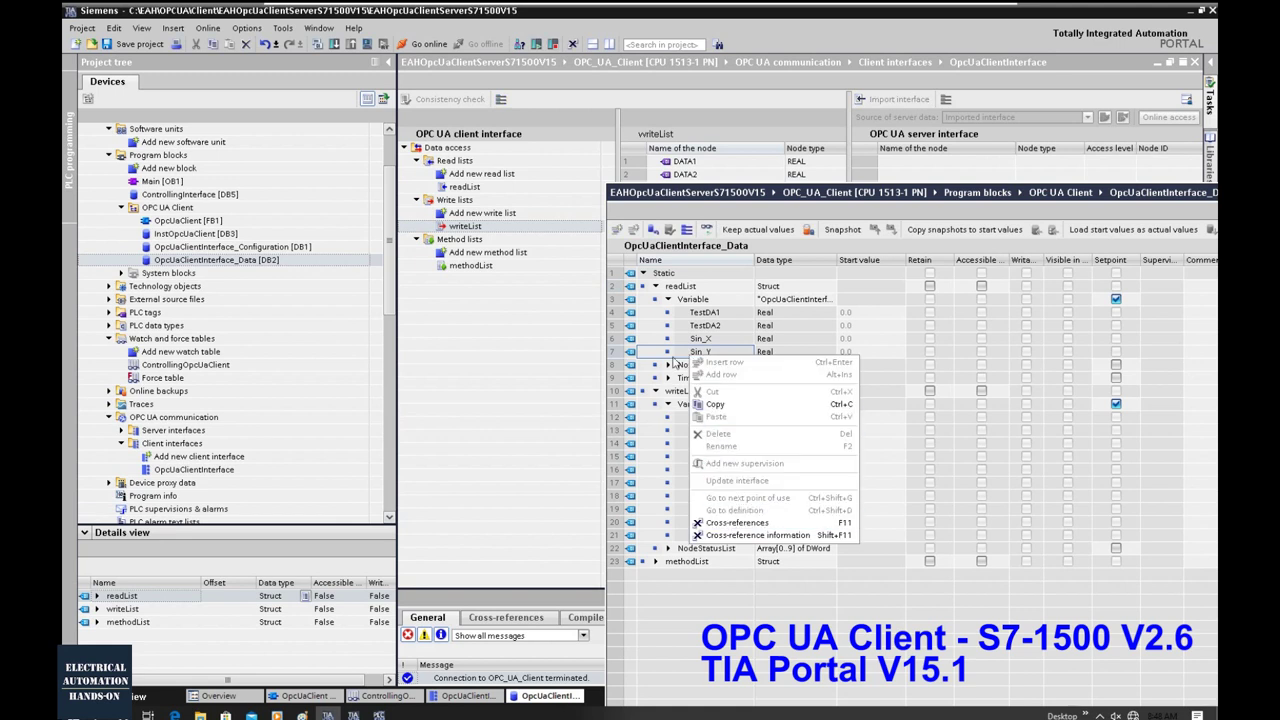
left_click(656, 369)
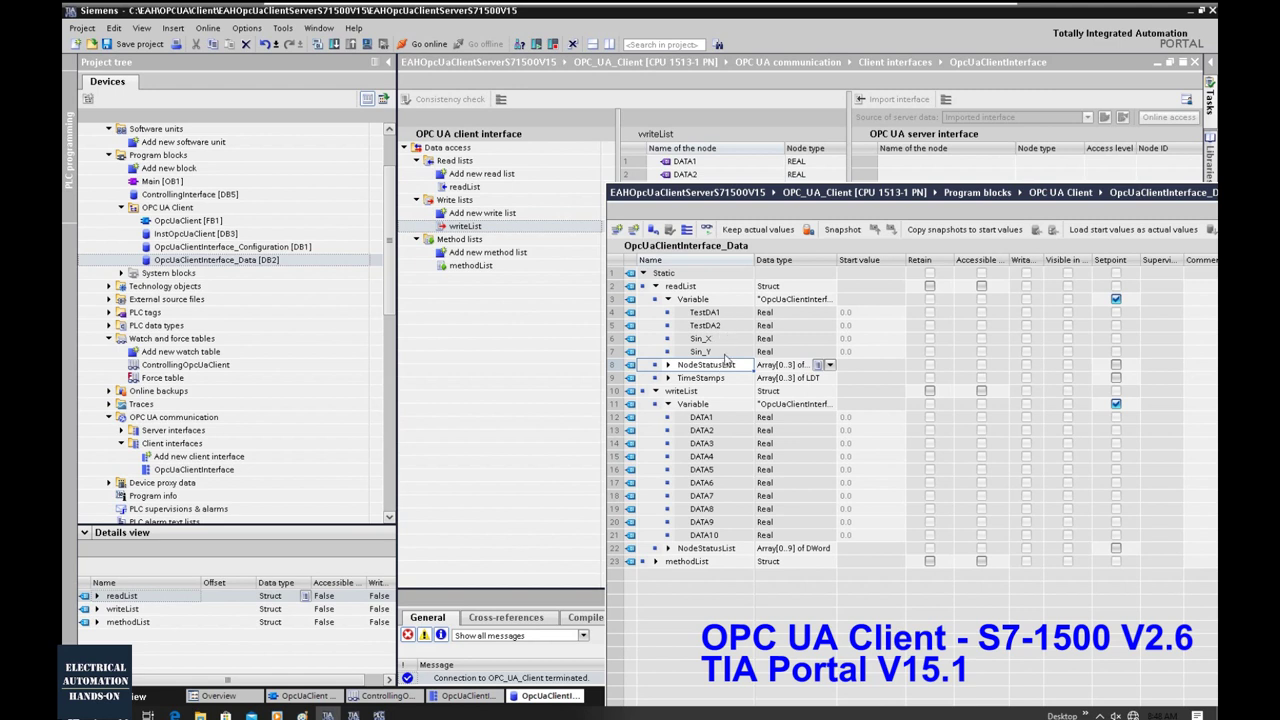
Shift the floating data block editor and widen its Data type column to read the full readList and writeList types.
left_click_drag(776, 192, 716, 246)
left_click_drag(823, 392, 791, 207)
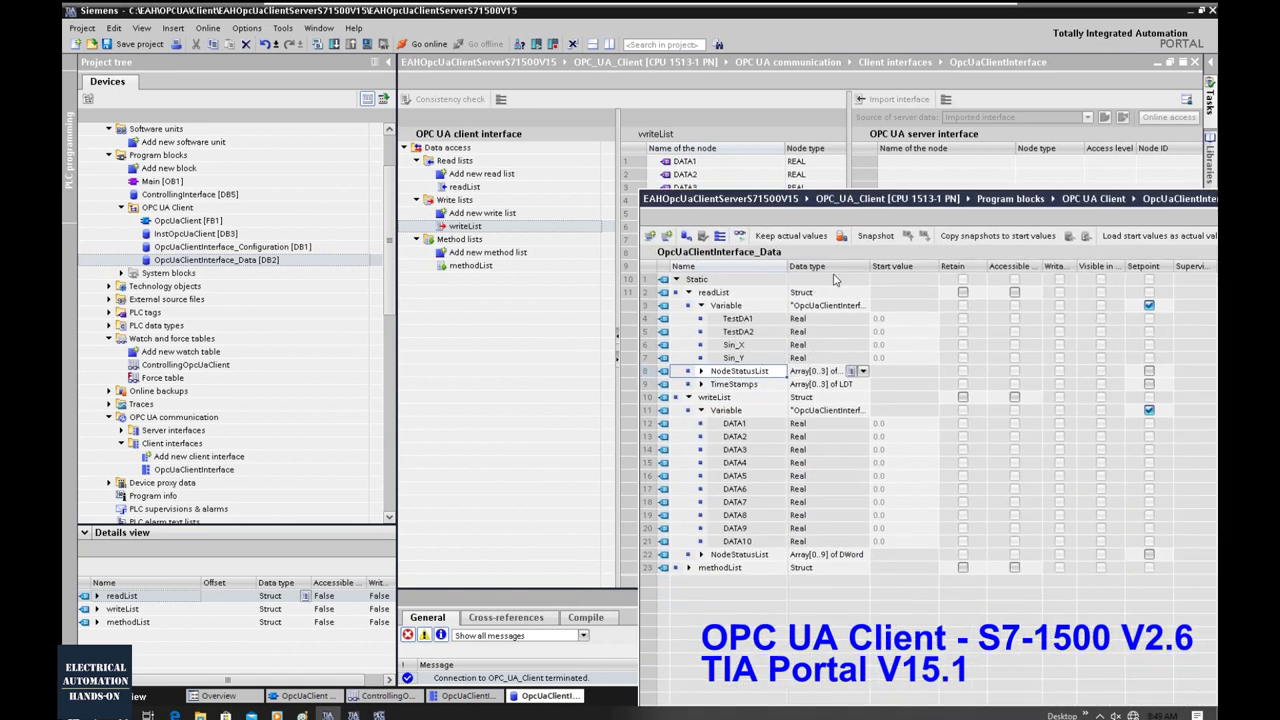
left_click_drag(876, 266, 1060, 266)
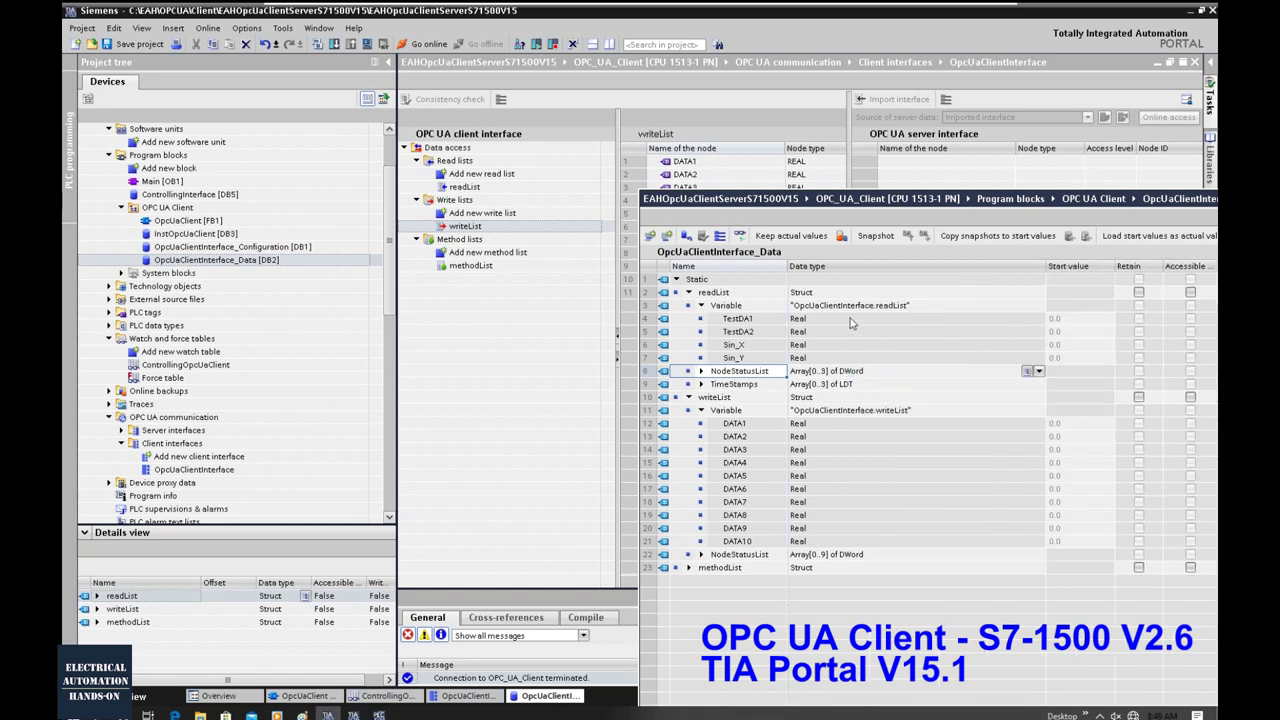
In the OpcUaClientInterface editor, set the source of server data to the online server at opc.tcp://192.168.0.200 and connect to it.
left_click(1063, 209)
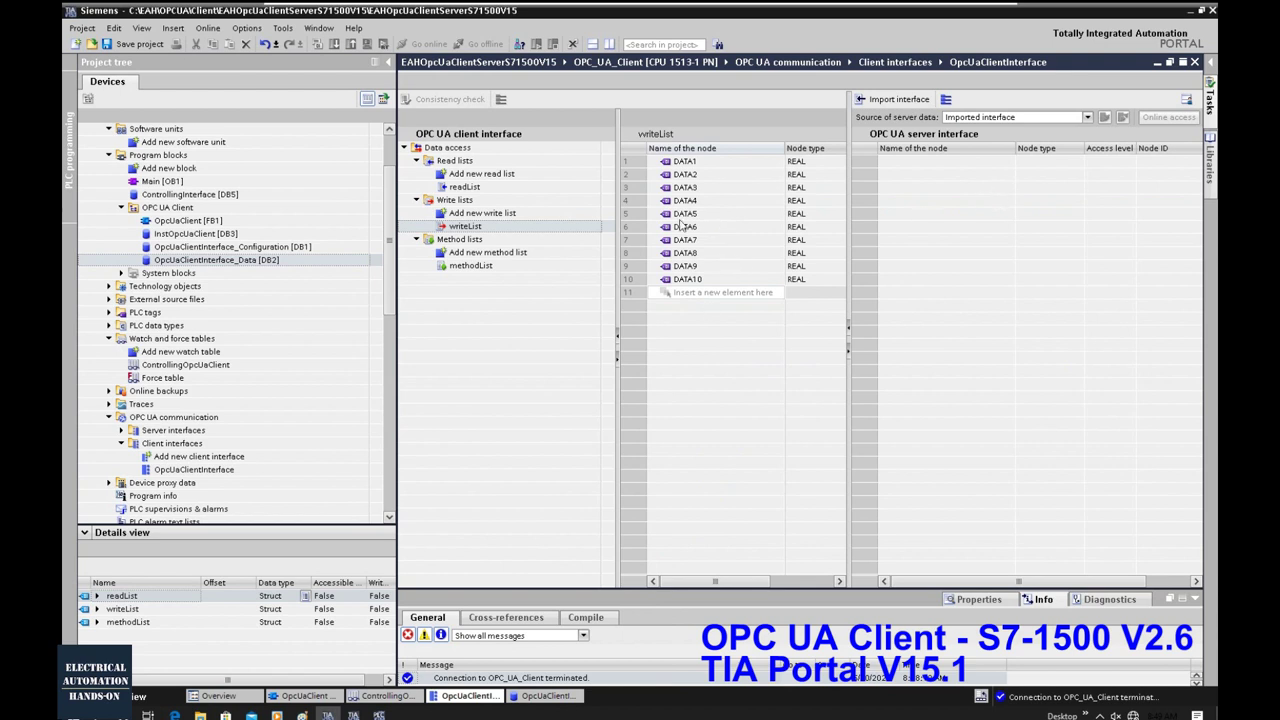
left_click(953, 118)
left_click(978, 131)
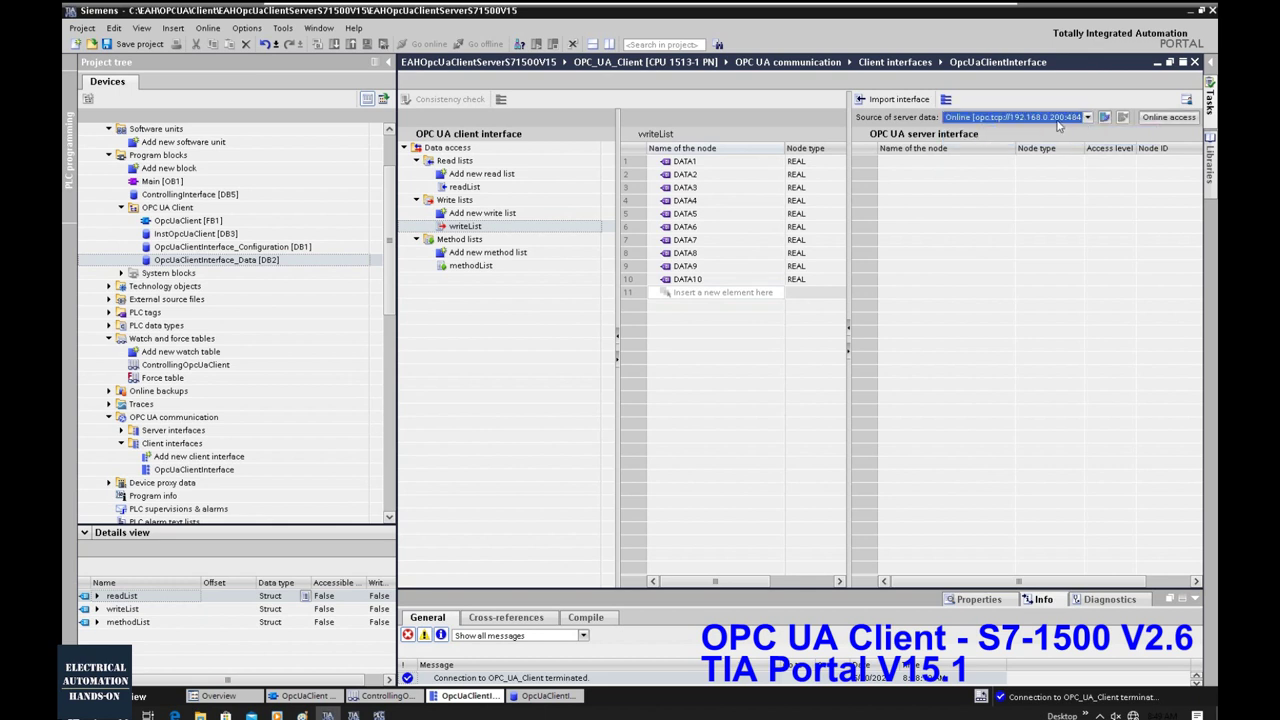
left_click(1104, 118)
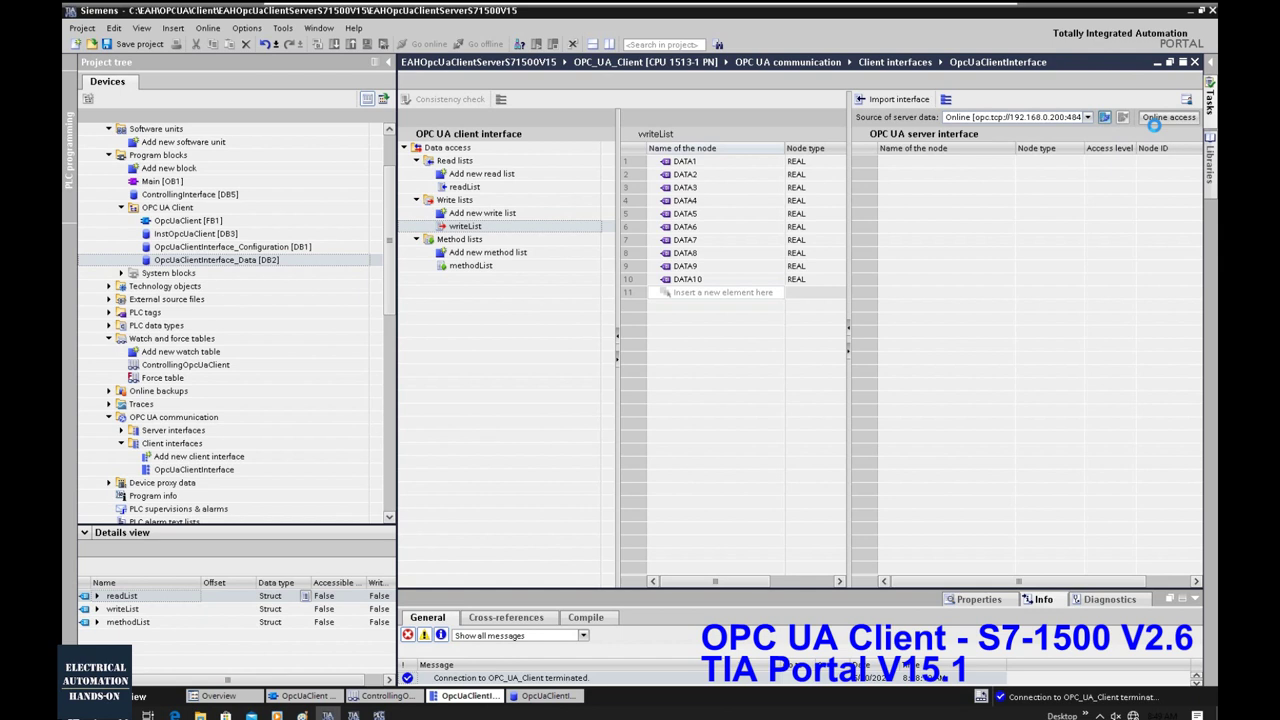
Browse the connected server's Objects folder, inspecting OPCUAServerS71200 under DeviceSet, and expand Server interface_1 under ServerInterfaces.
left_click(735, 410)
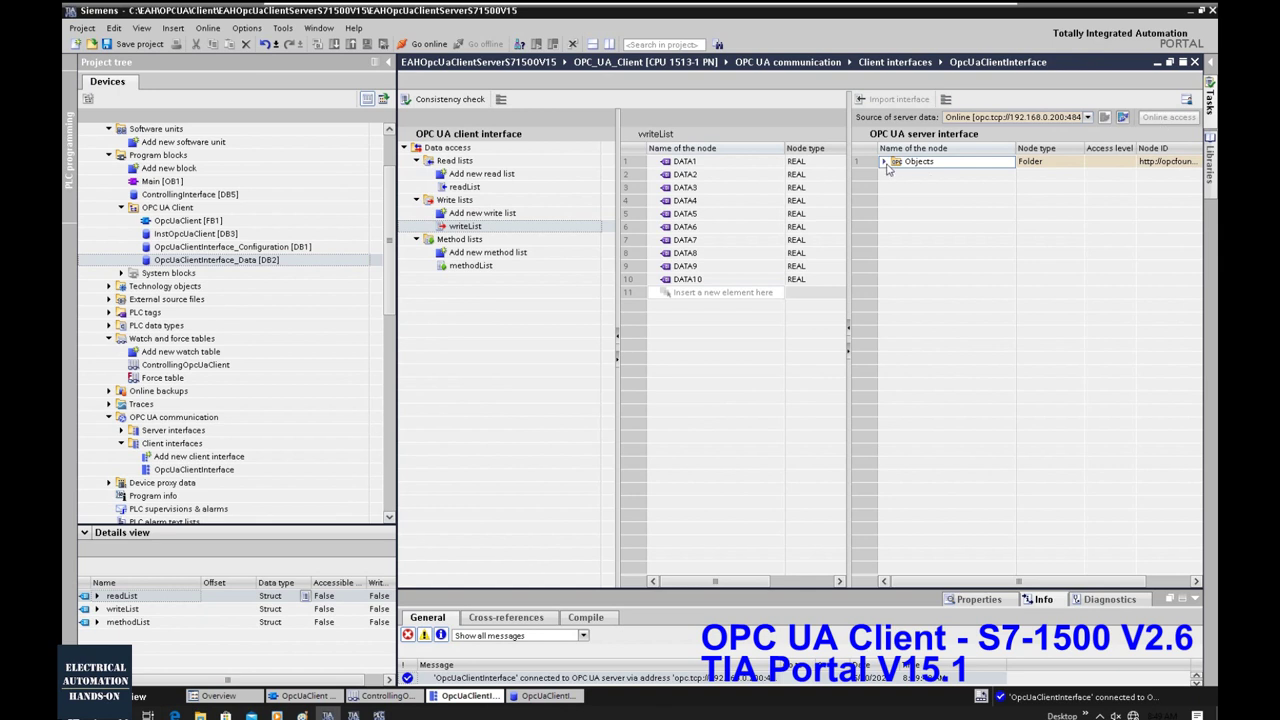
left_click(884, 162)
left_click(897, 188)
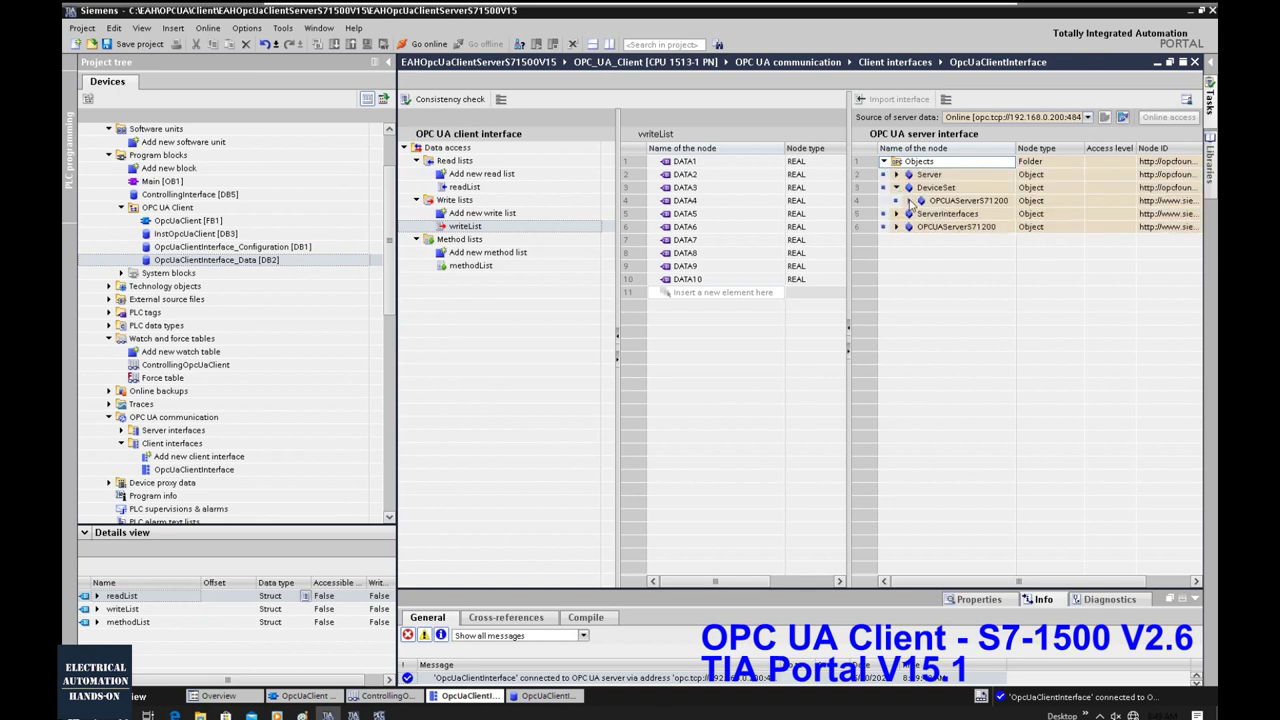
left_click(909, 201)
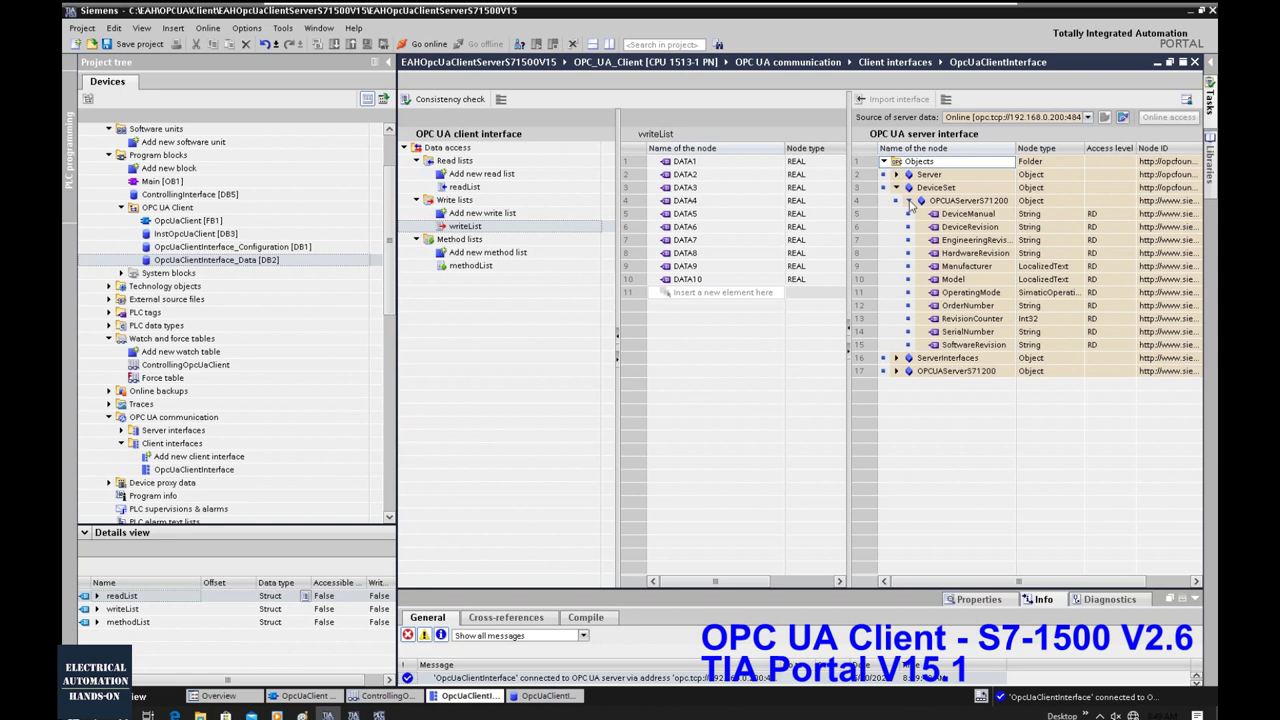
left_click(909, 201)
left_click(896, 188)
left_click(897, 201)
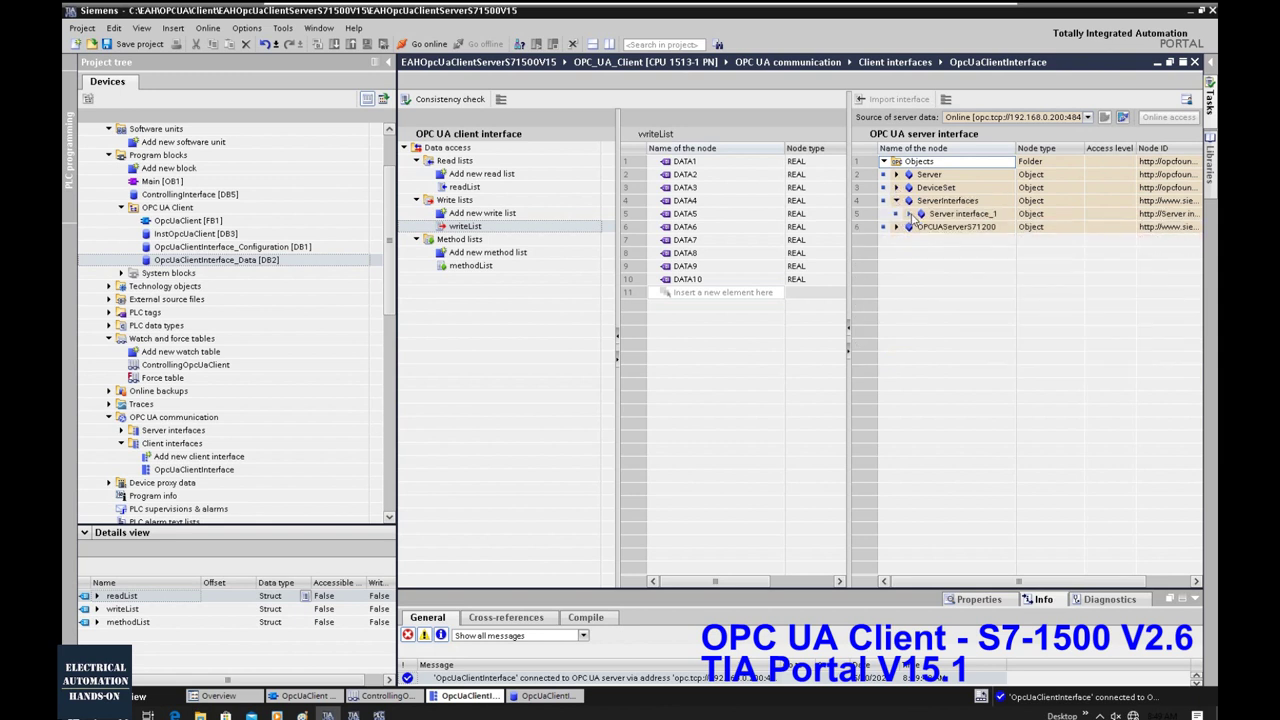
left_click(910, 214)
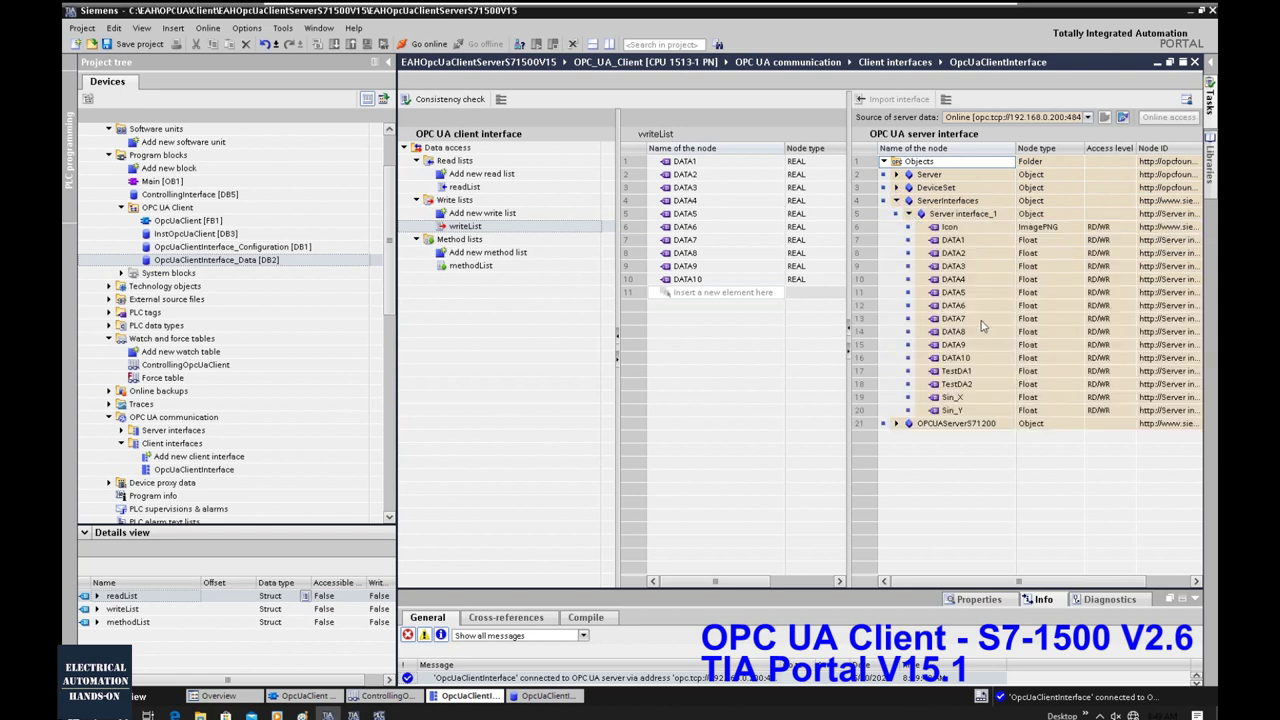
Add the server nodes DATA1 to DATA4 from Server interface_1 to readList and disconnect from the online server.
left_click(474, 187)
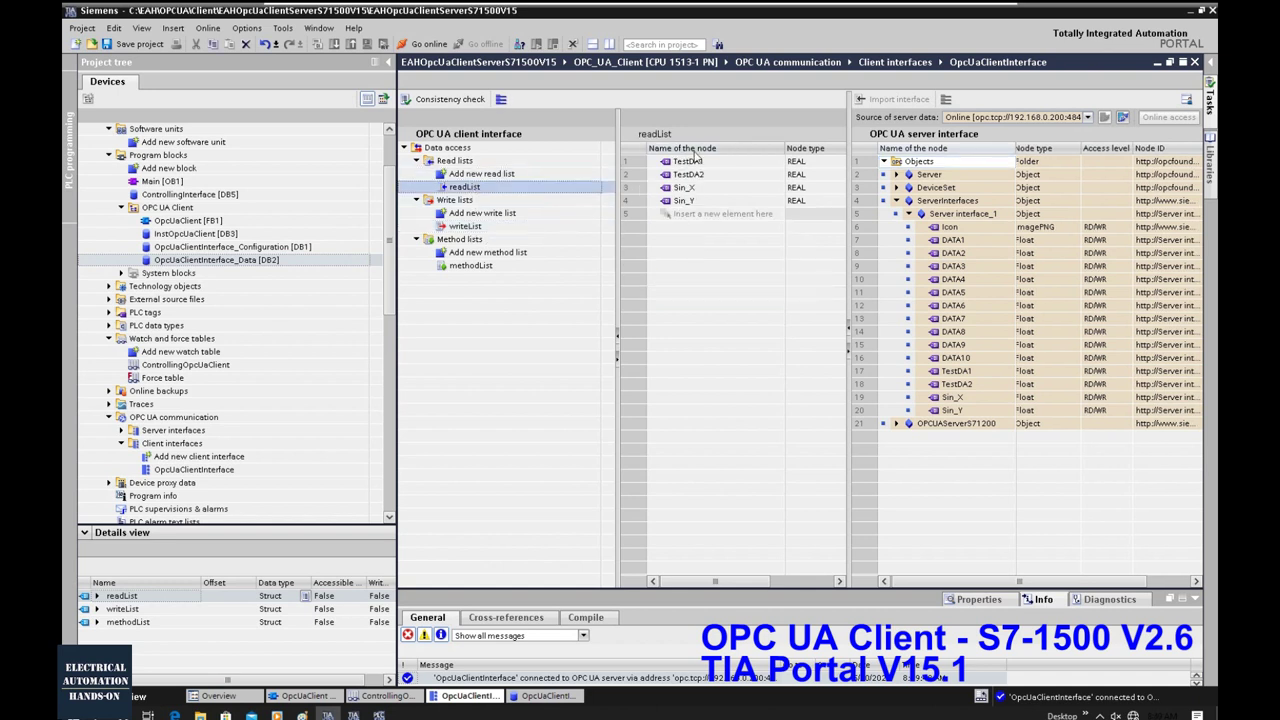
left_click(990, 242)
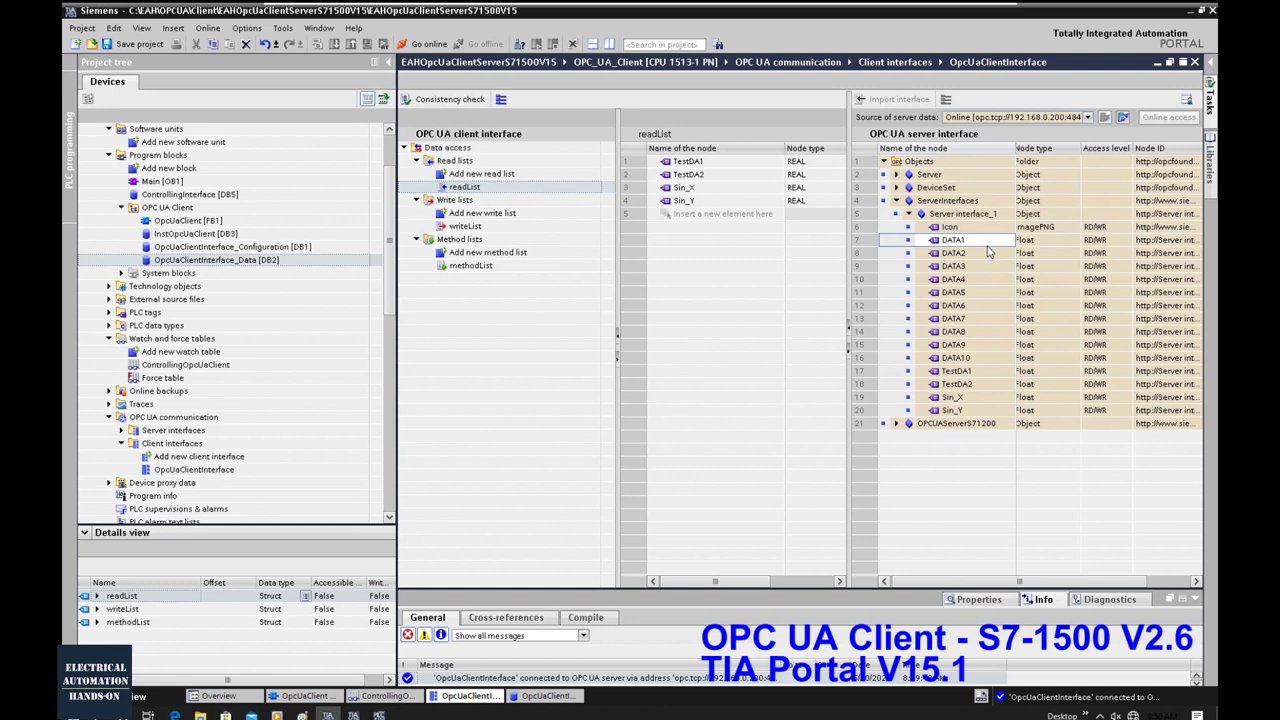
left_click(970, 284, "shift")
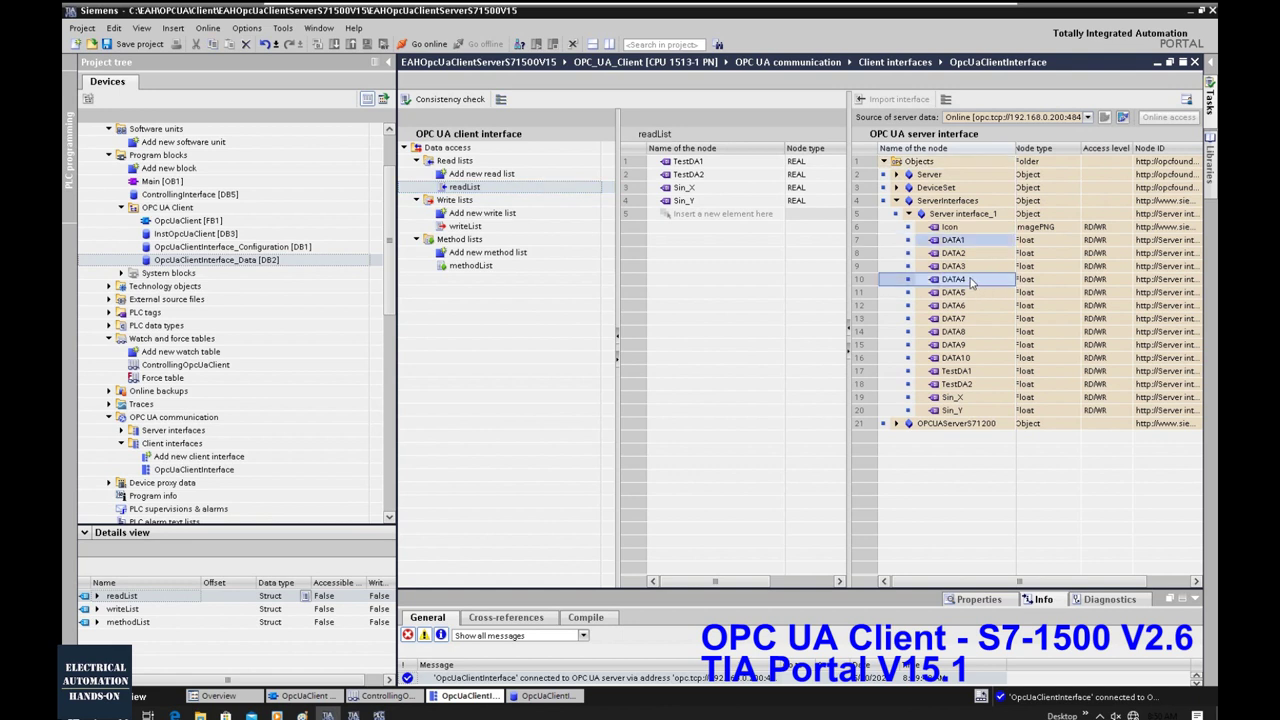
left_click_drag(967, 260, 707, 222)
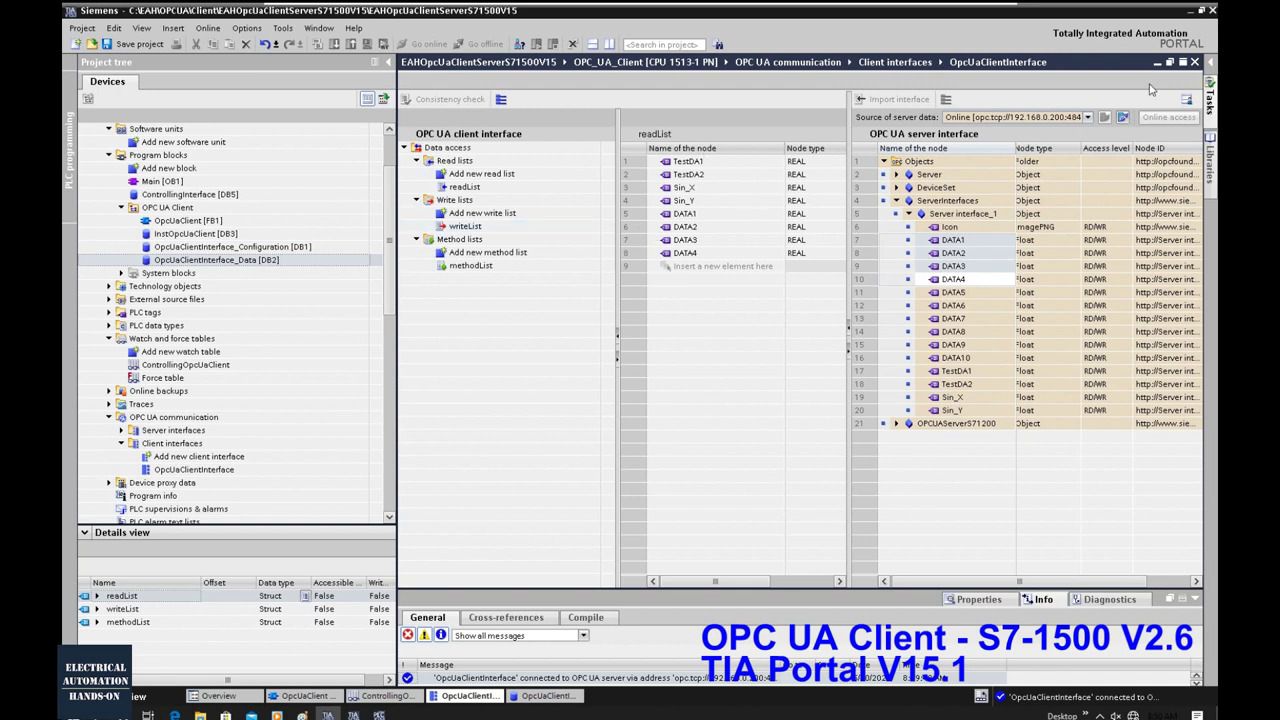
left_click(1122, 117)
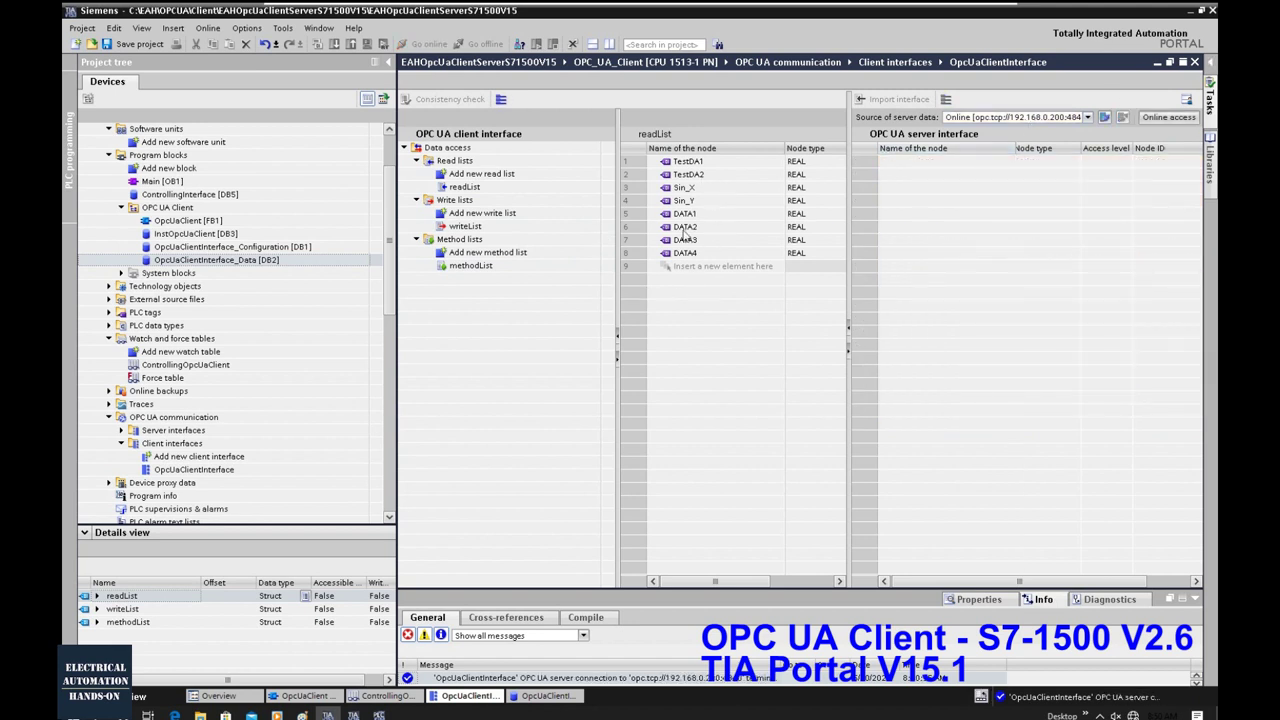
Save the project and open OpcUaClientInterface_Data [DB2], placing its floating editor clear of the client list tree.
left_click(147, 47)
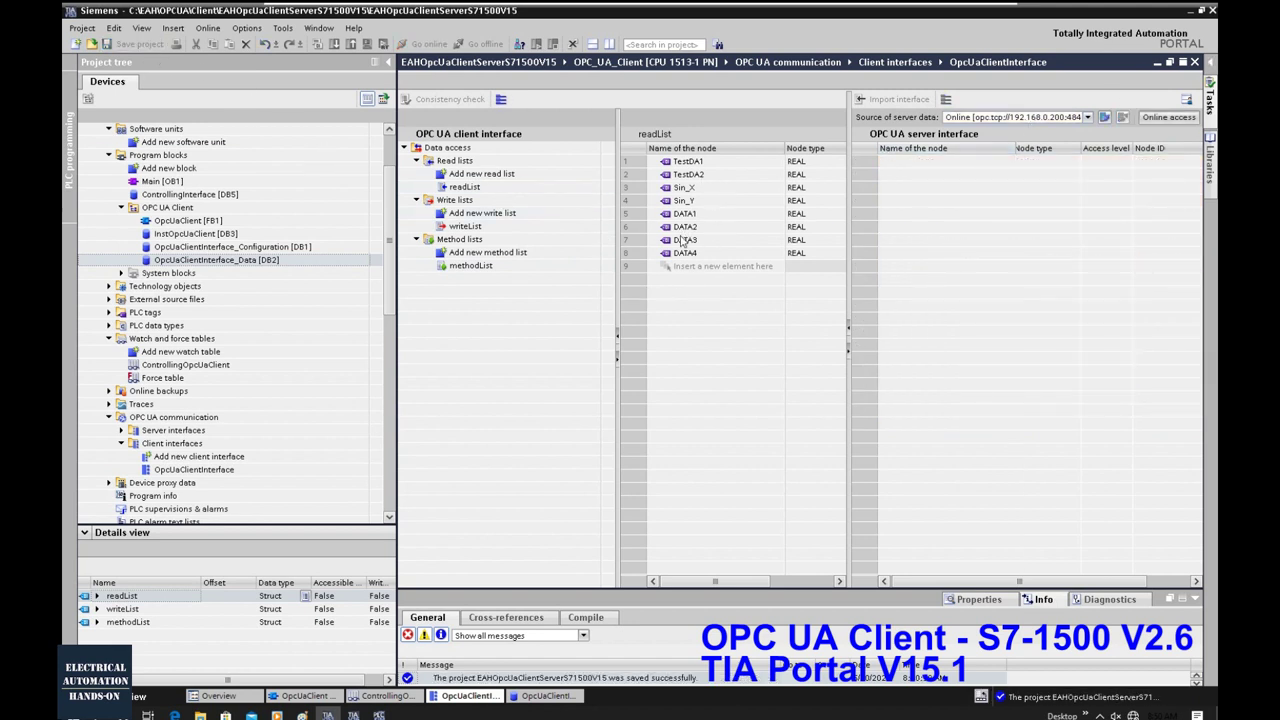
double_click(268, 262)
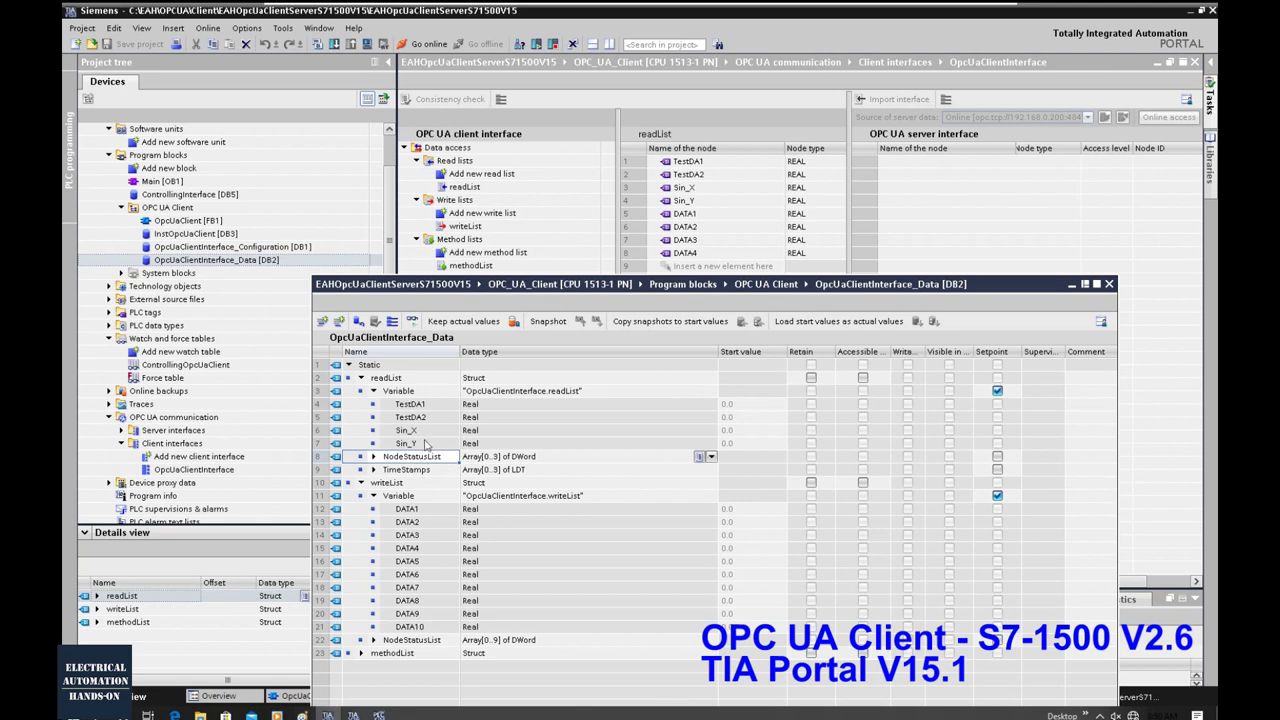
left_click_drag(502, 290, 723, 290)
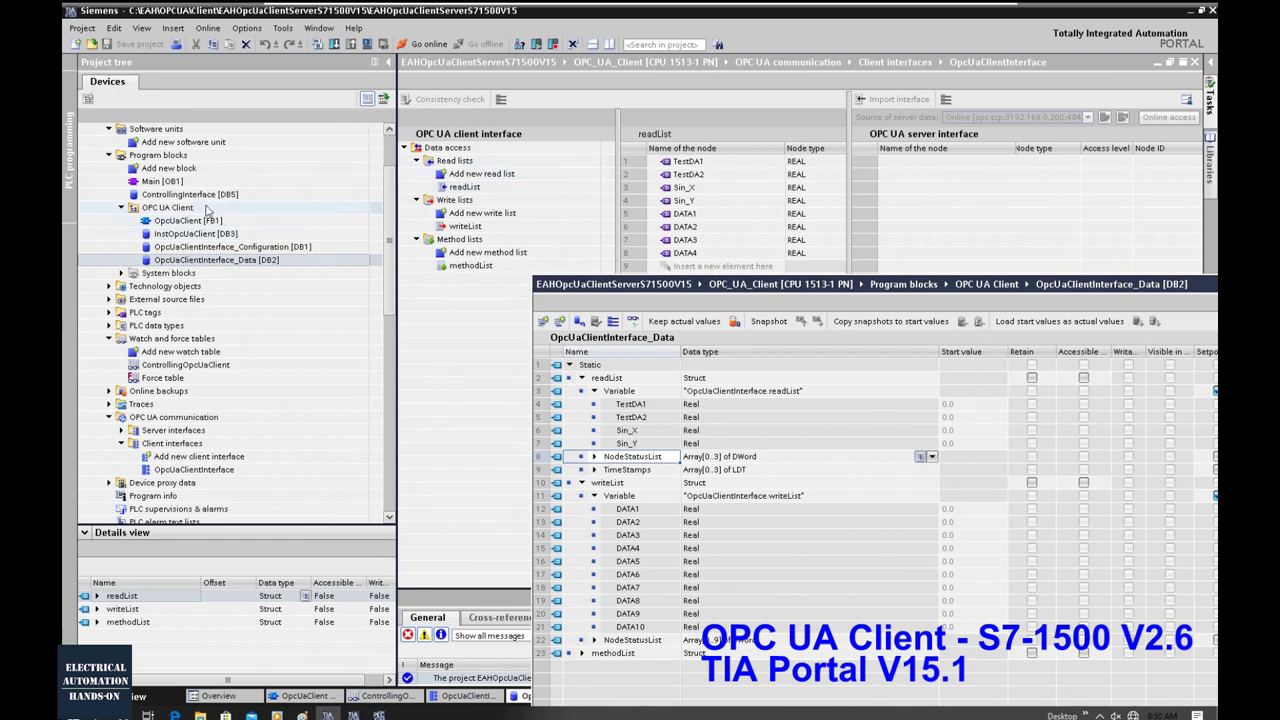
Compile the program of the OPC_UA_Client CPU.
left_click(178, 157)
scroll(178, 157, "up", 1)
left_click(175, 129)
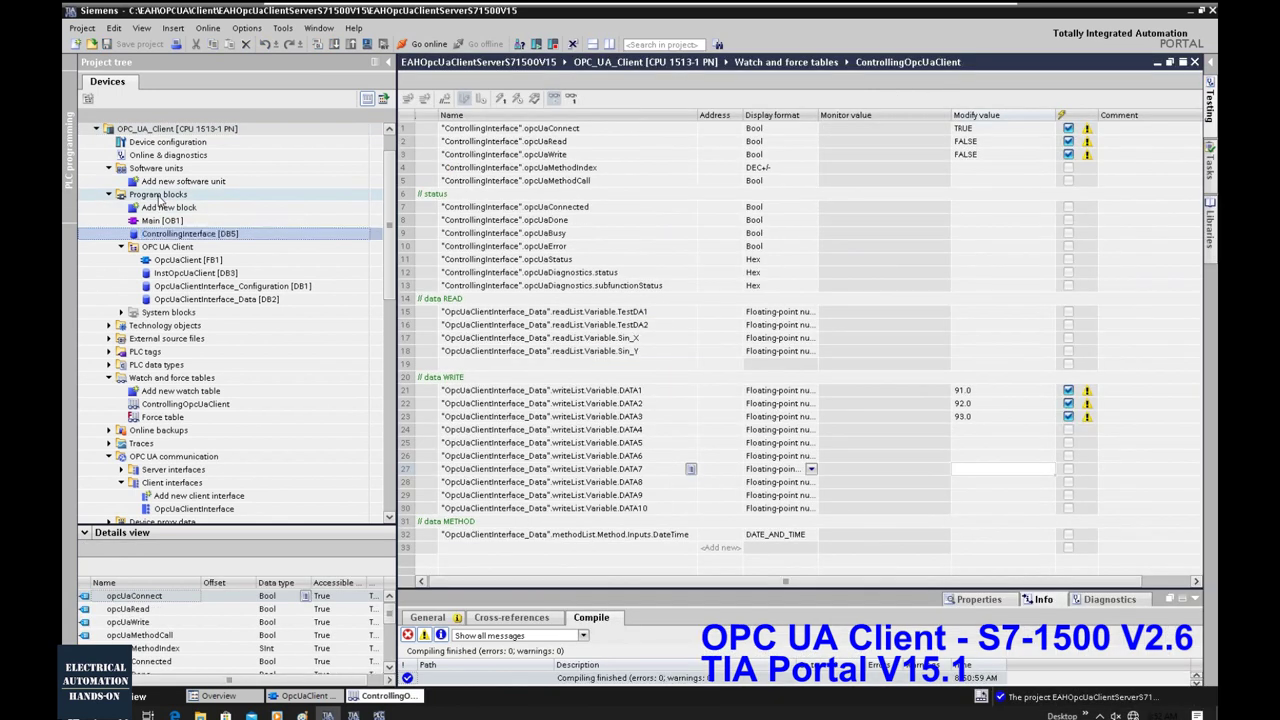
Go online with OPC_UA_Client to compare the program blocks' online status, and go offline again.
left_click(157, 194)
left_click(429, 44)
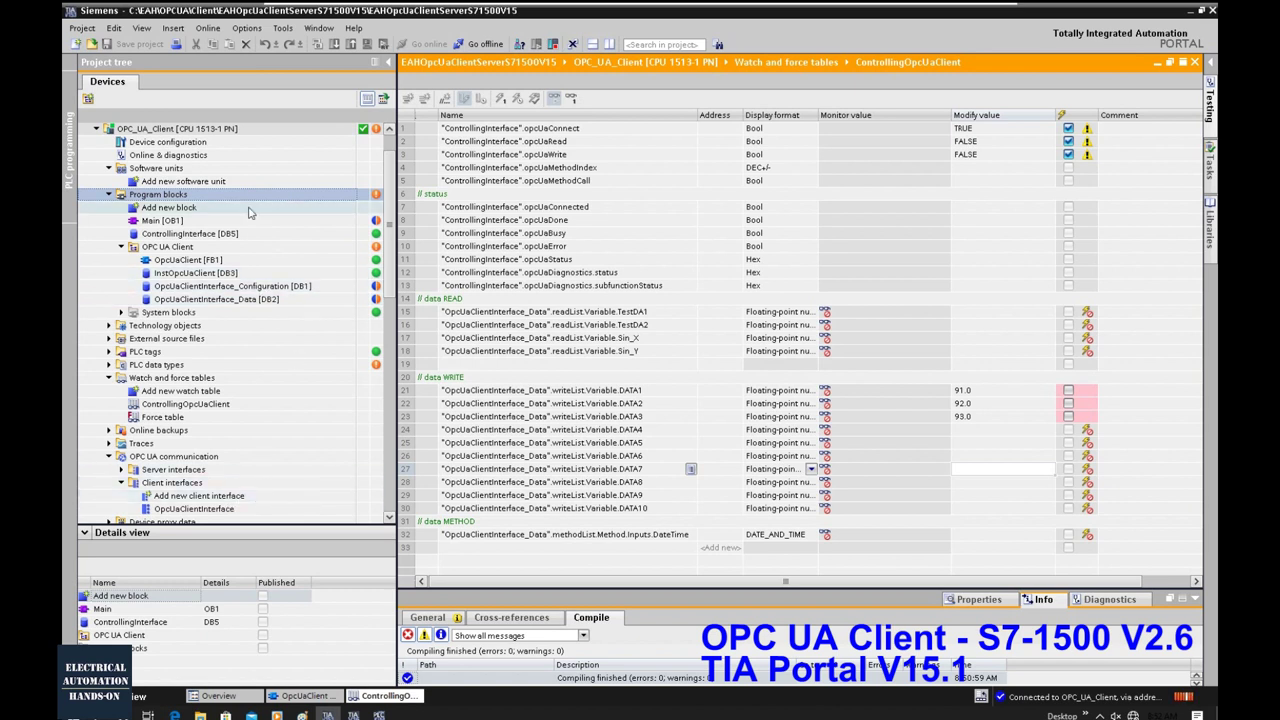
left_click(175, 128)
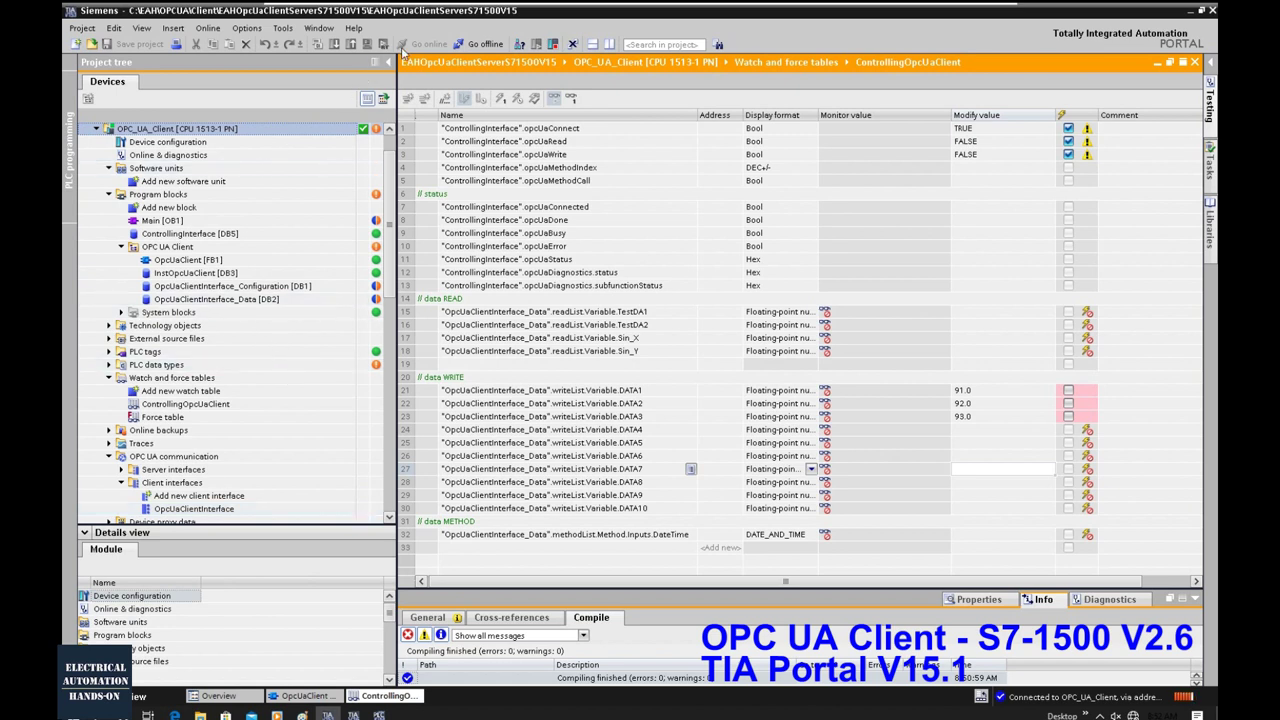
left_click(180, 340)
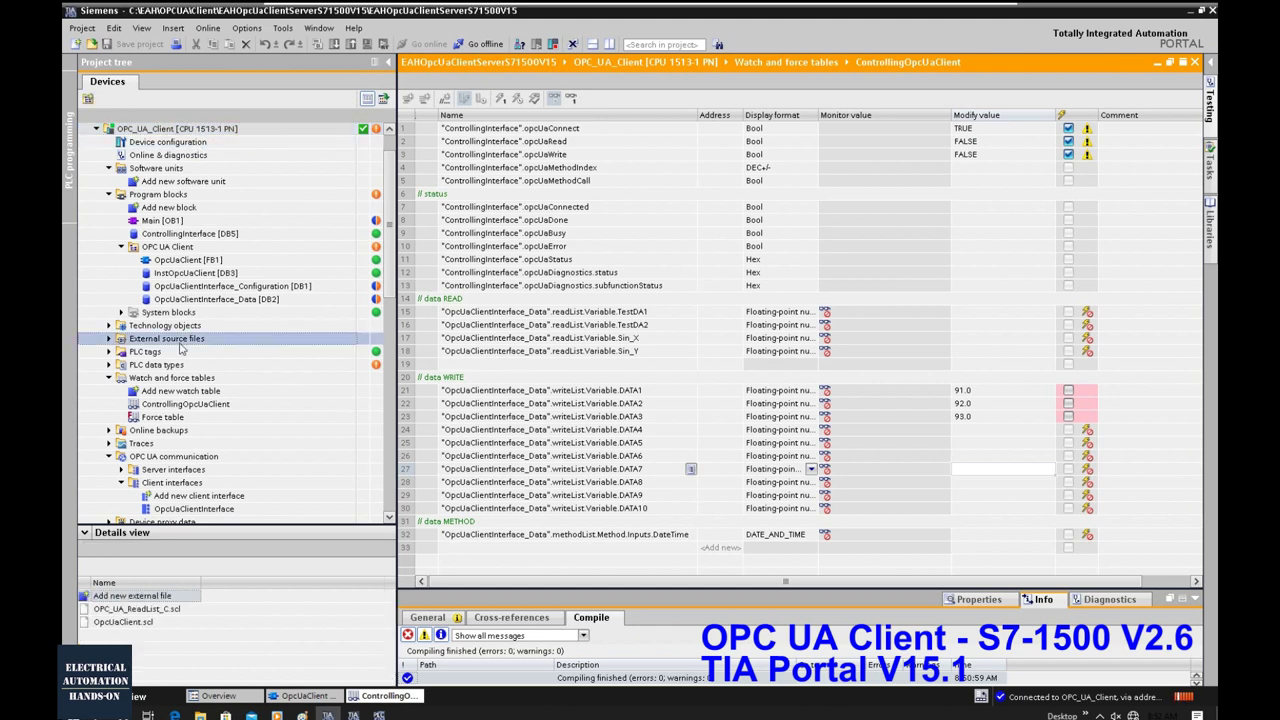
left_click(200, 194)
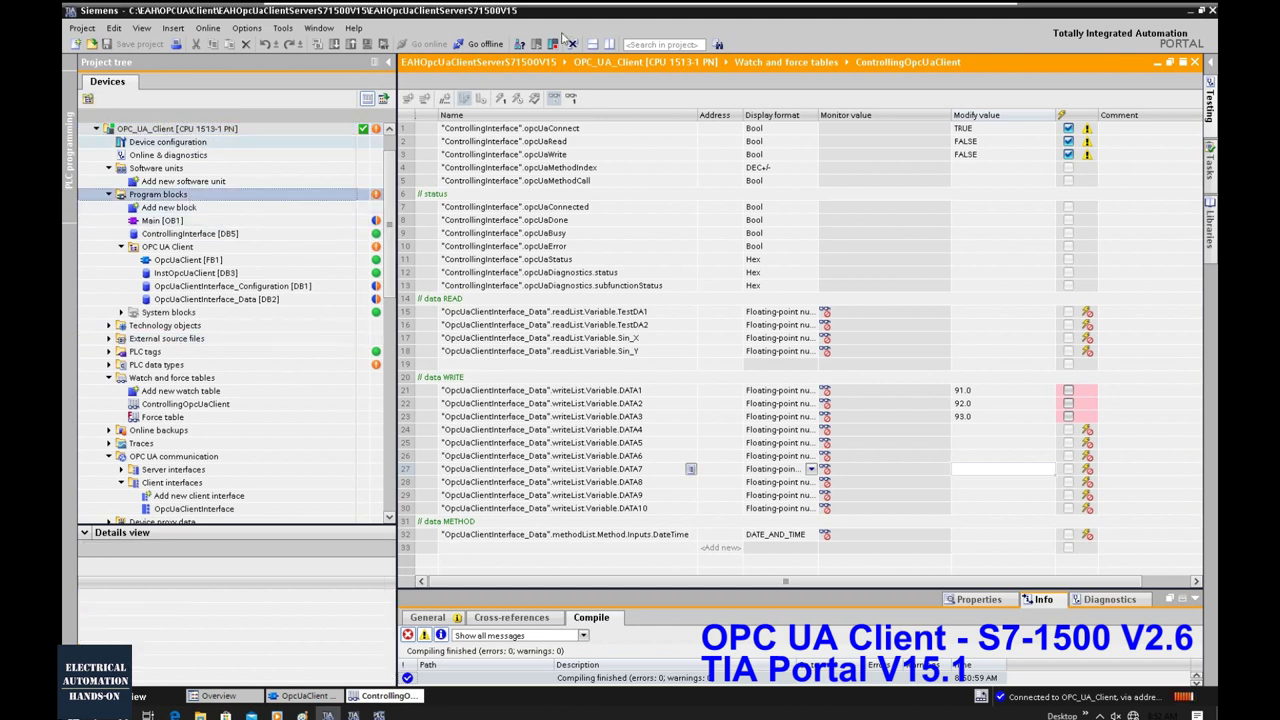
left_click(490, 44)
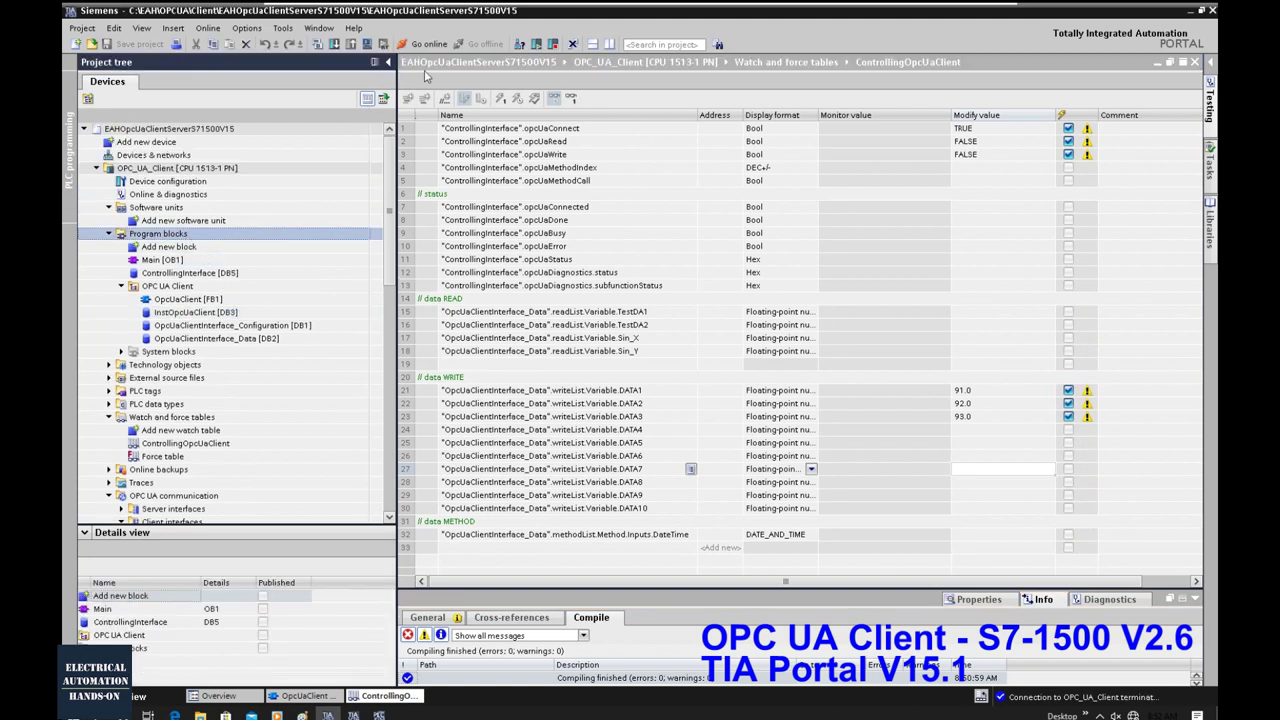
Start downloading to OPC_UA_Client and set the data block re-initialization action to Re-initialize.
left_click(339, 46)
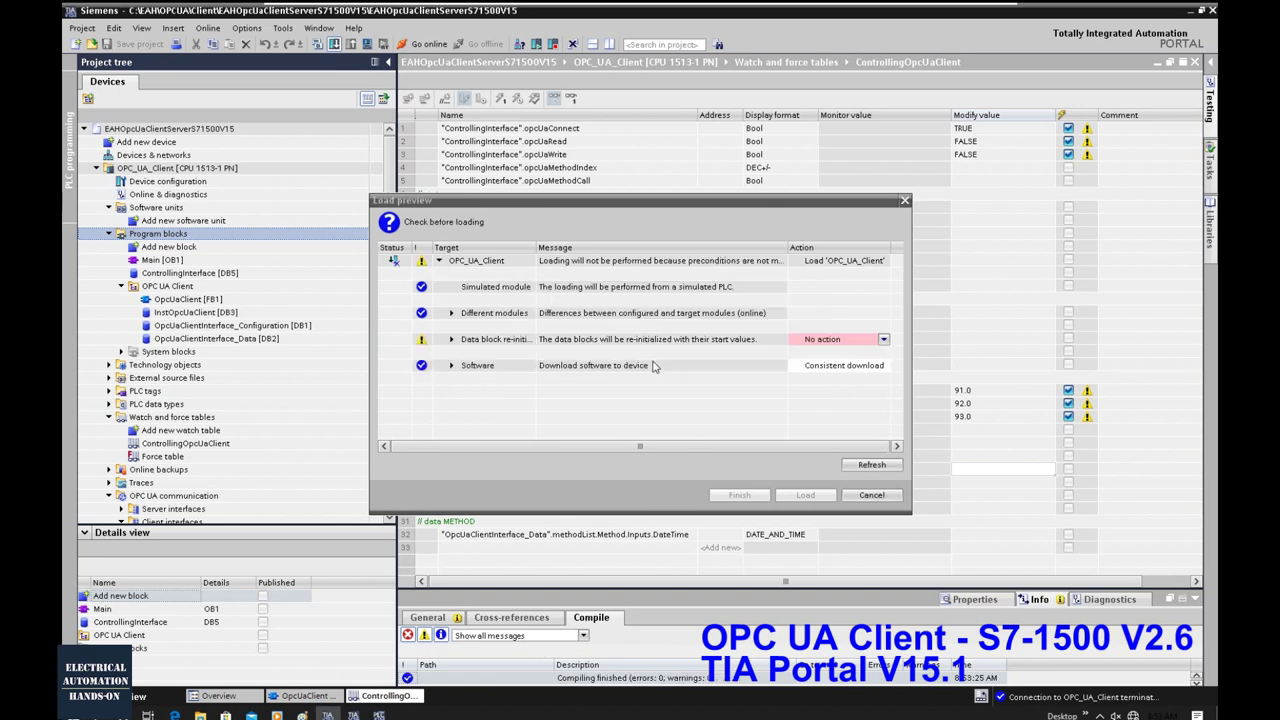
left_click(840, 344)
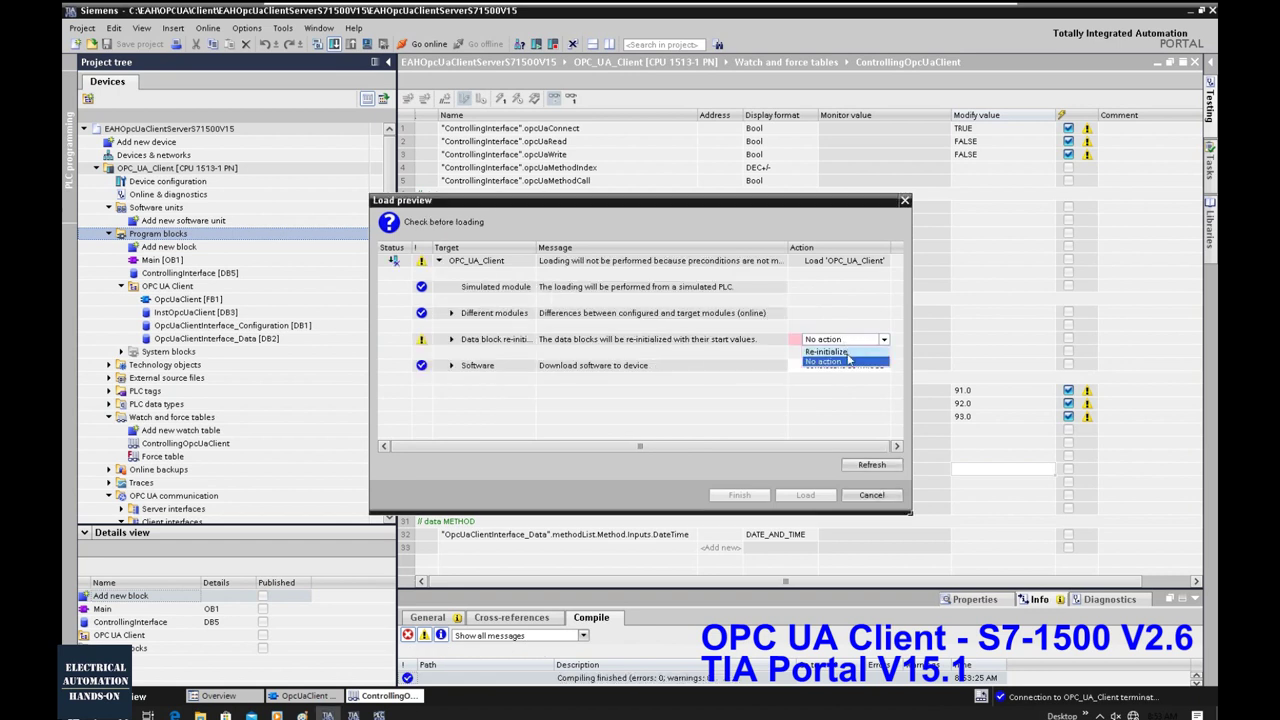
left_click(846, 352)
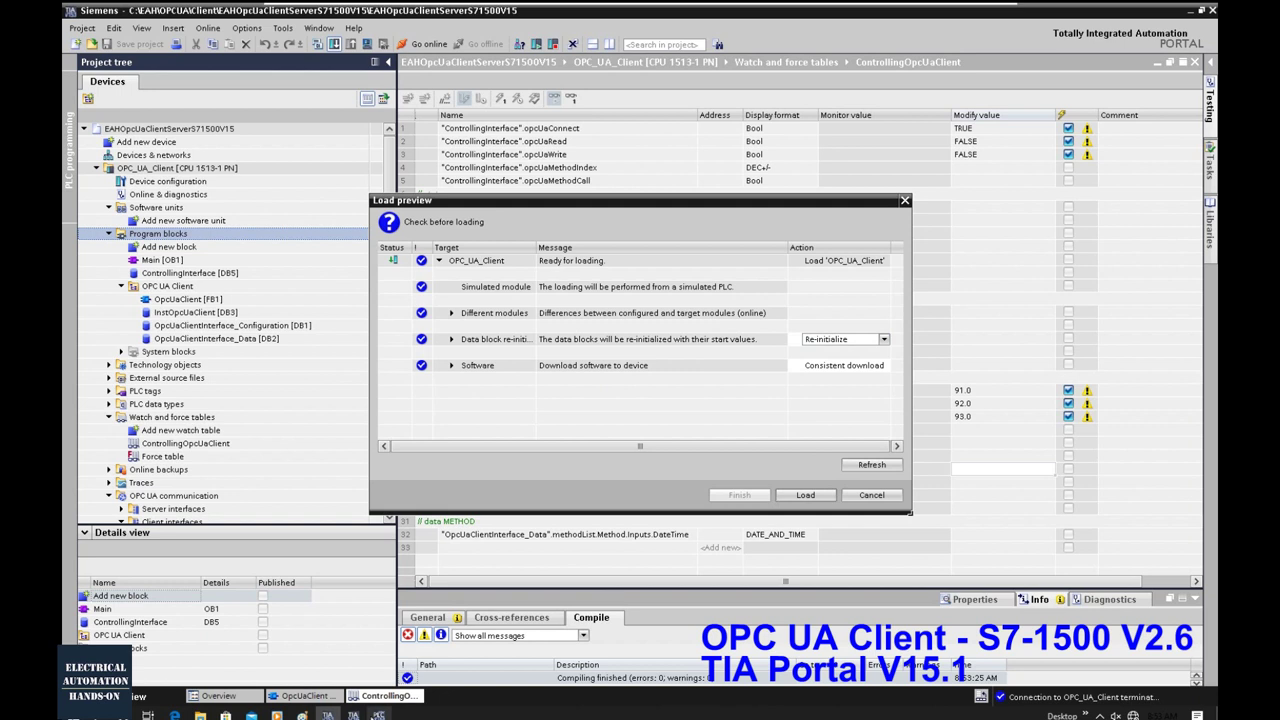
Bring up the S7-PLCSIM Advanced control panel beside the load preview and load the software with Re-initialize kept.
left_click(379, 714)
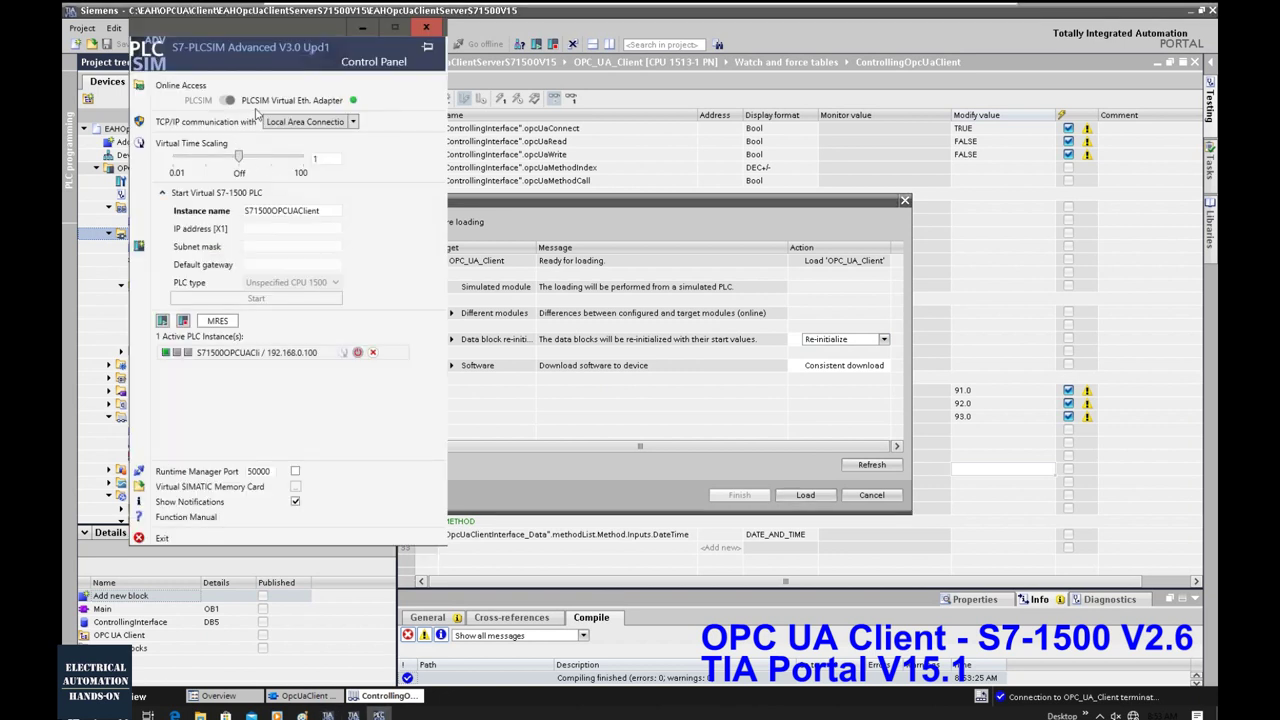
left_click(565, 212)
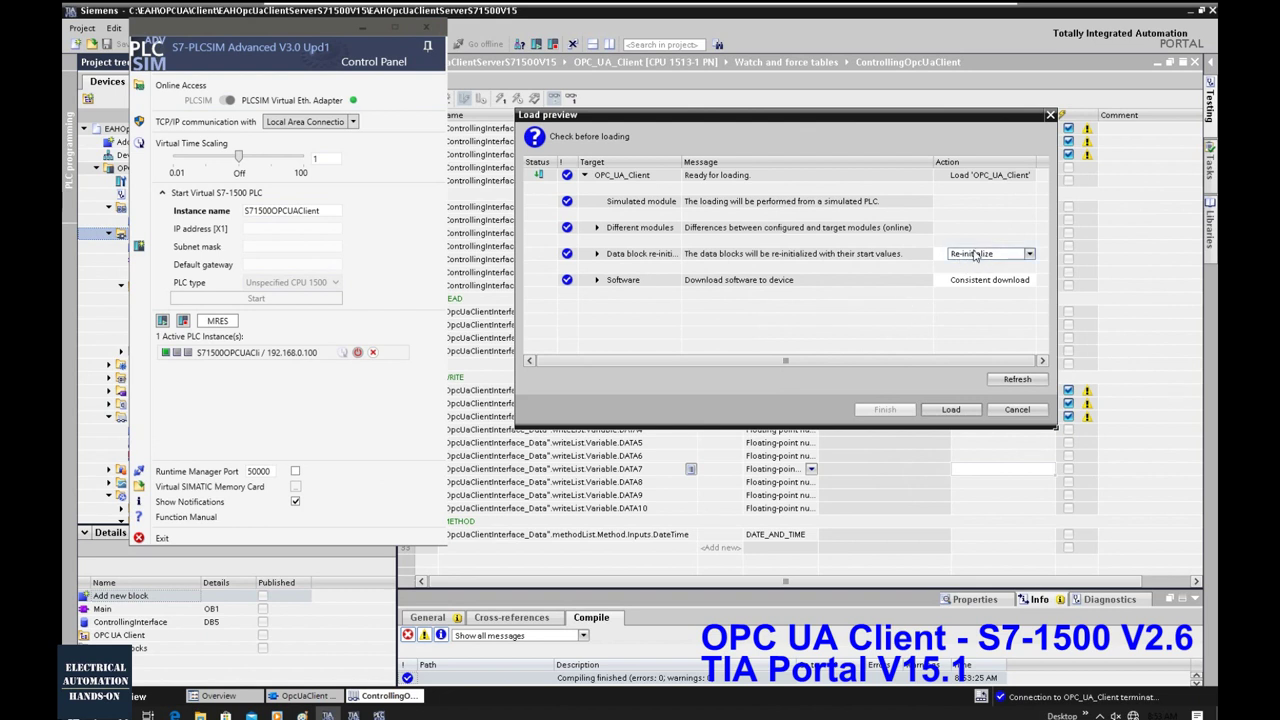
left_click(1026, 255)
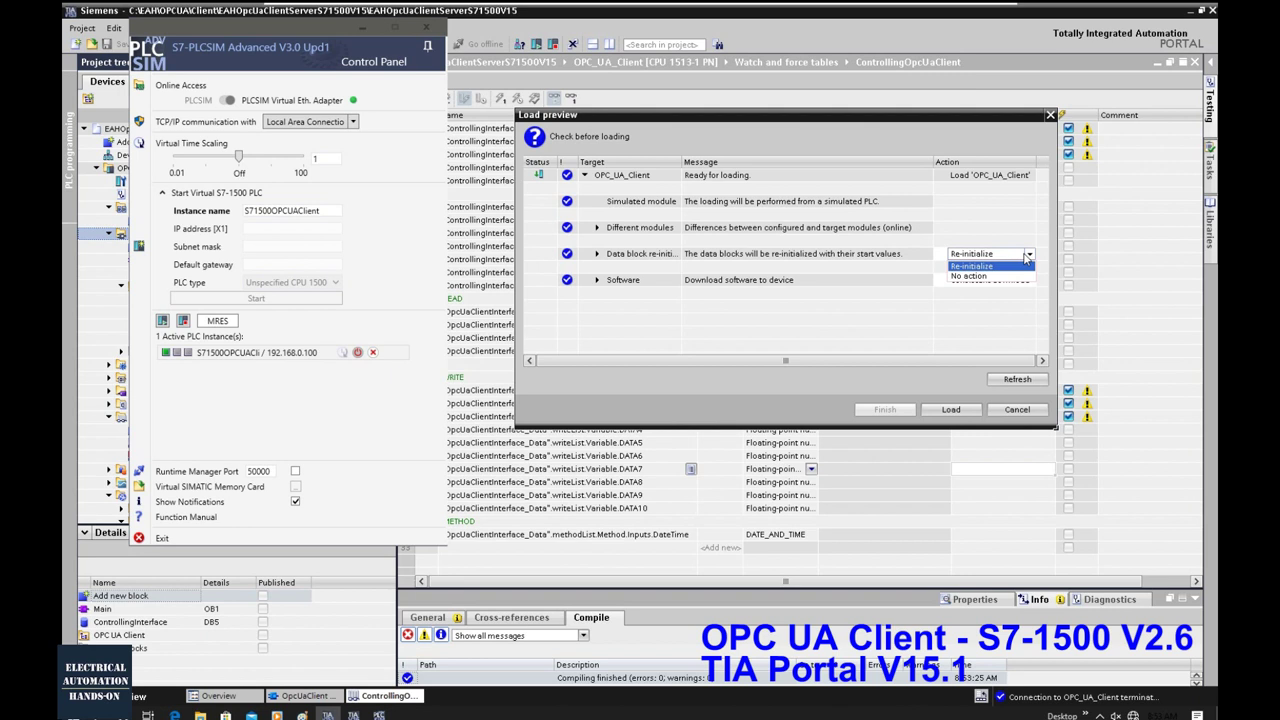
left_click(990, 267)
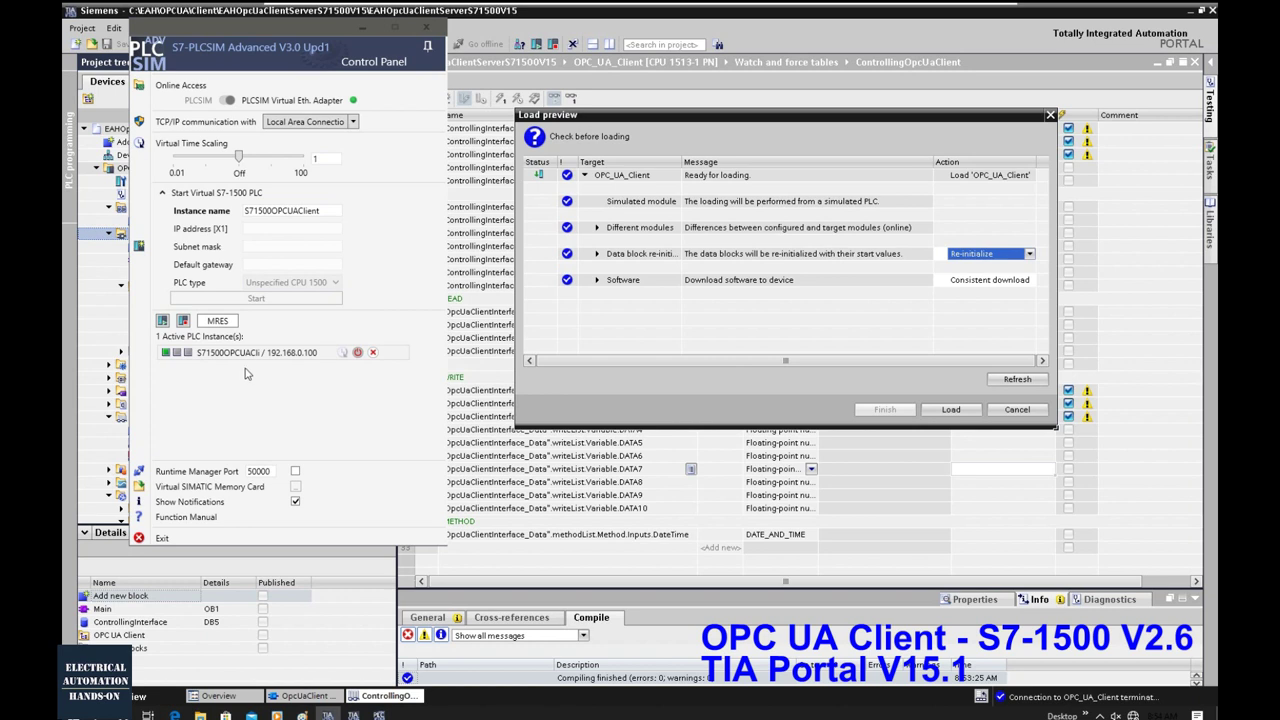
left_click(953, 410)
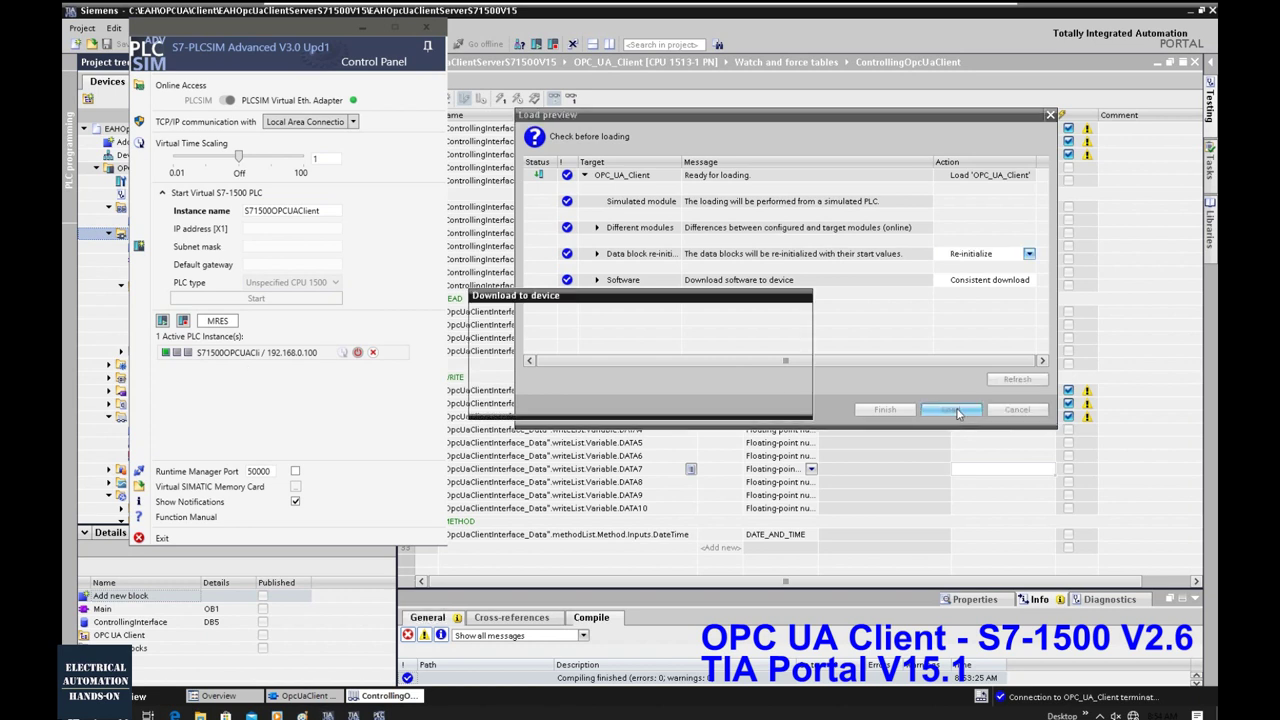
left_click(880, 405)
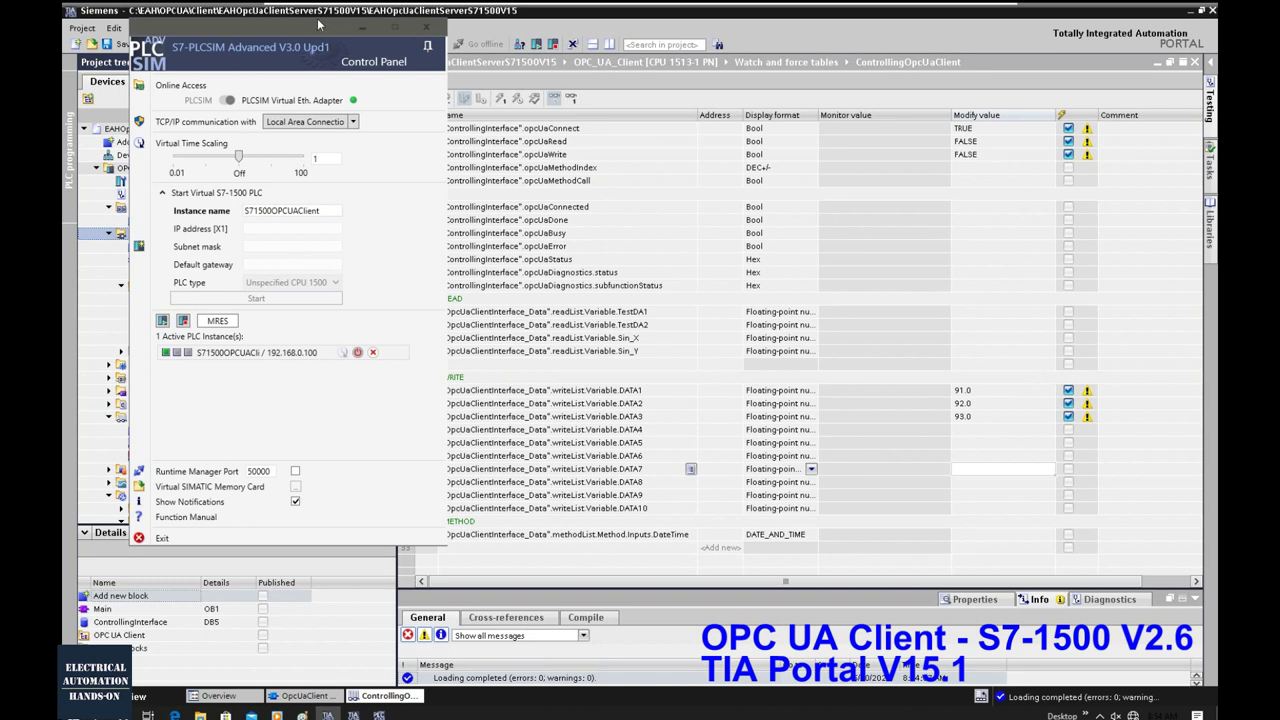
left_click_drag(303, 27, 955, 135)
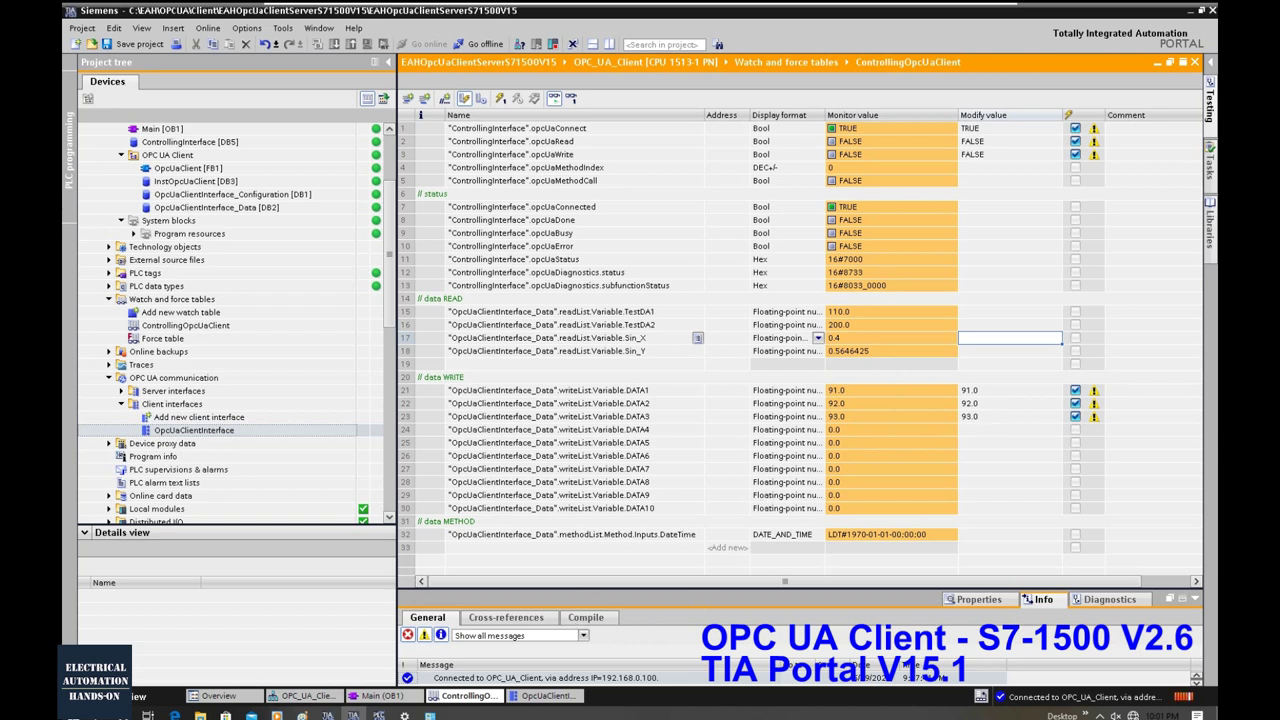
Review section 2.2 on project planning and programming in the OPC UA client PDF and the block's Siemens support page.
key("alt+Tab")
scroll(990, 283, "up", 2)
scroll(990, 283, "up", 2)
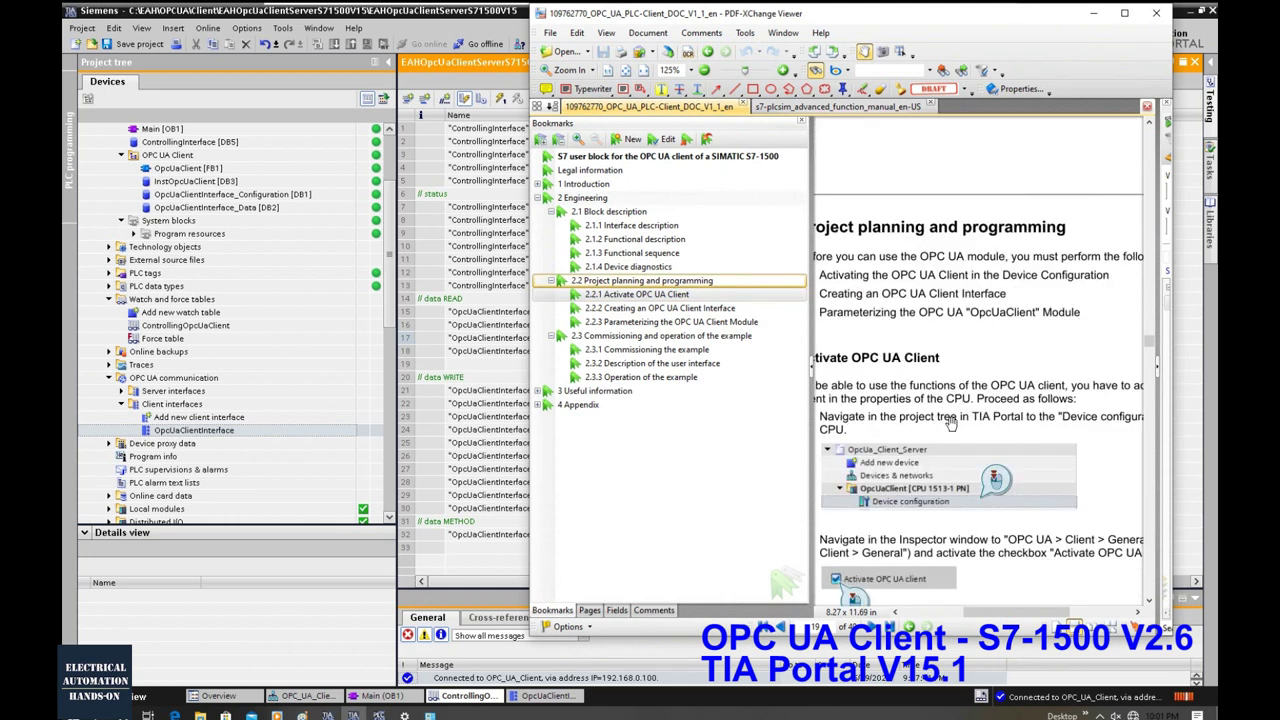
left_click_drag(814, 313, 755, 313)
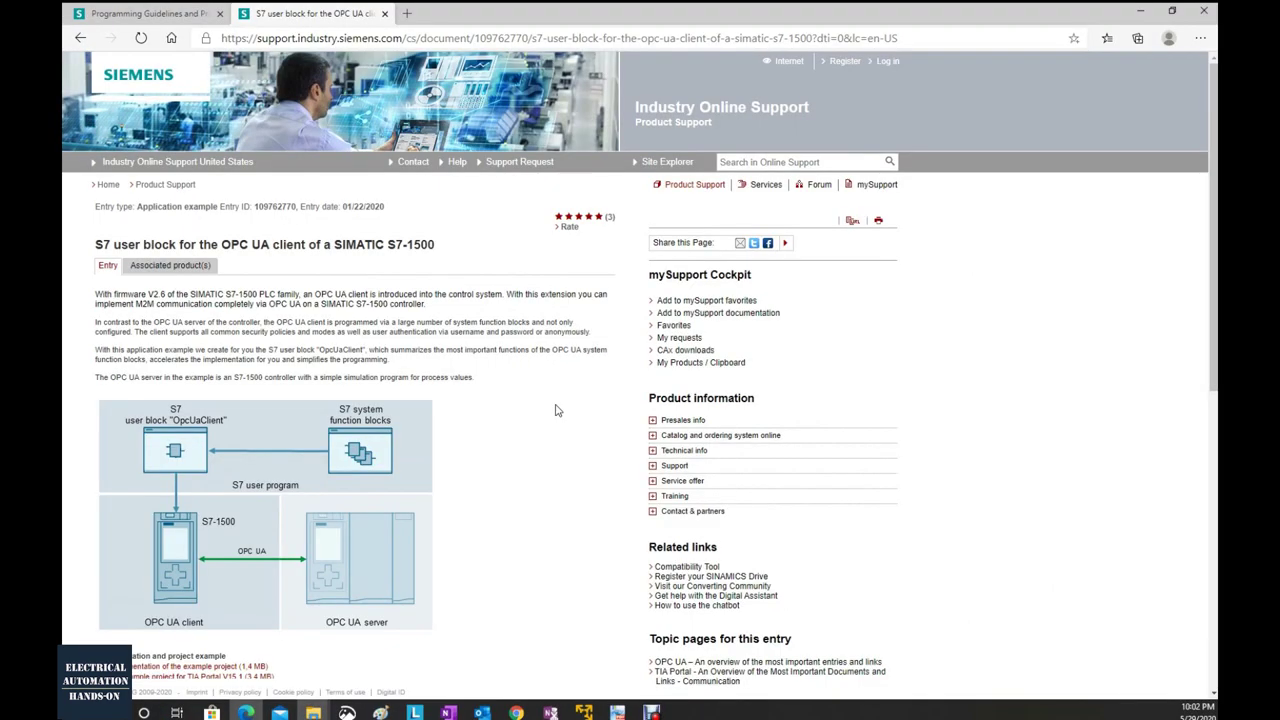
scroll(557, 410, "down", 1)
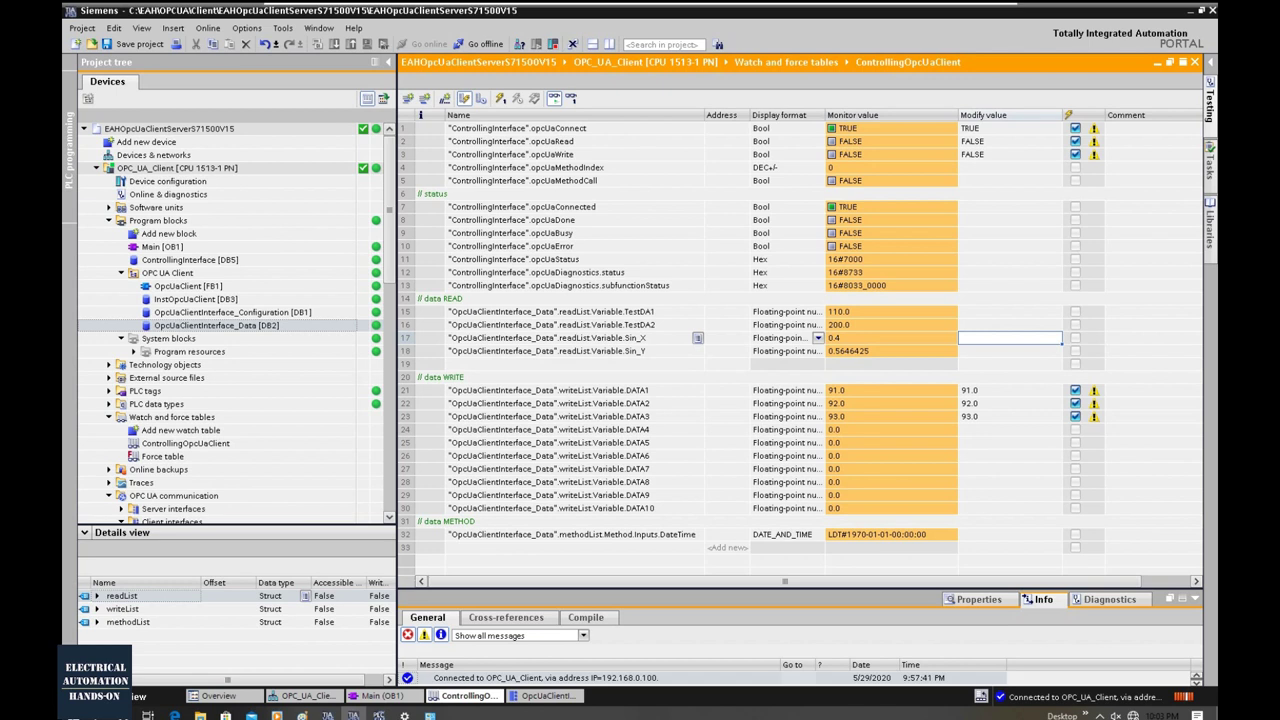
Show the S7-PLCSIM Advanced control panel to examine the S71500OPCUAClient instance settings.
left_click(379, 715)
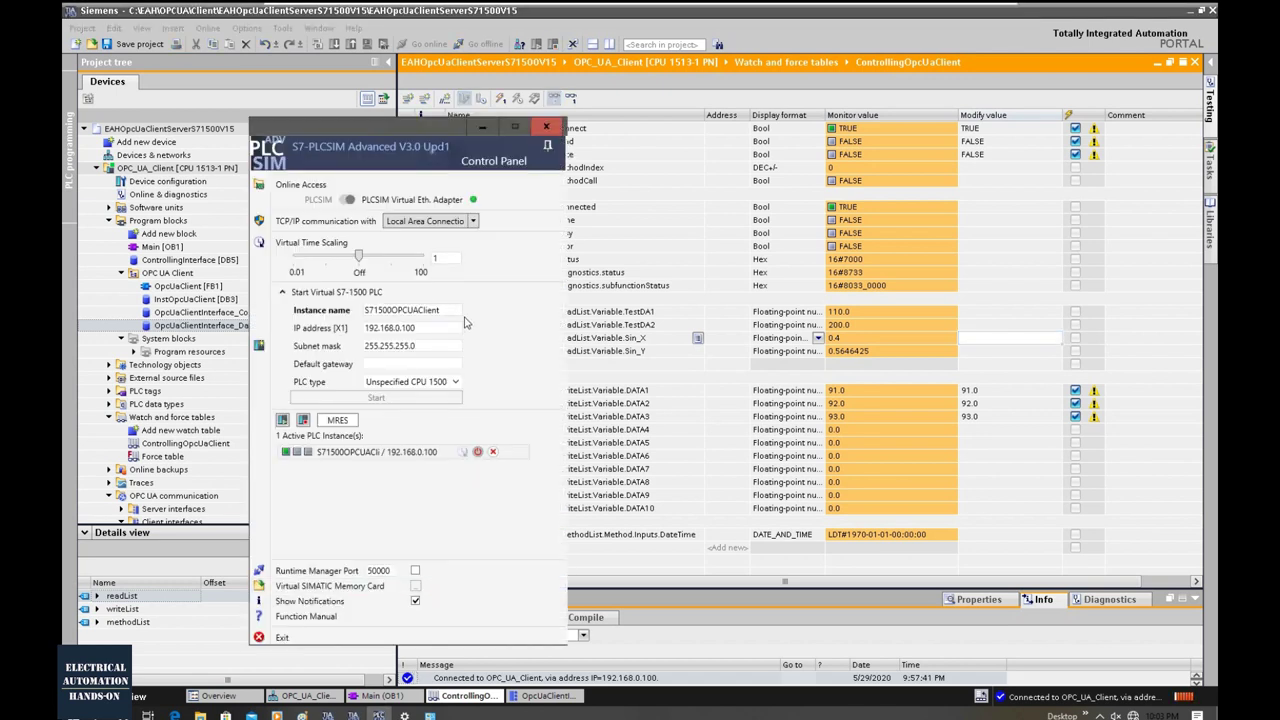